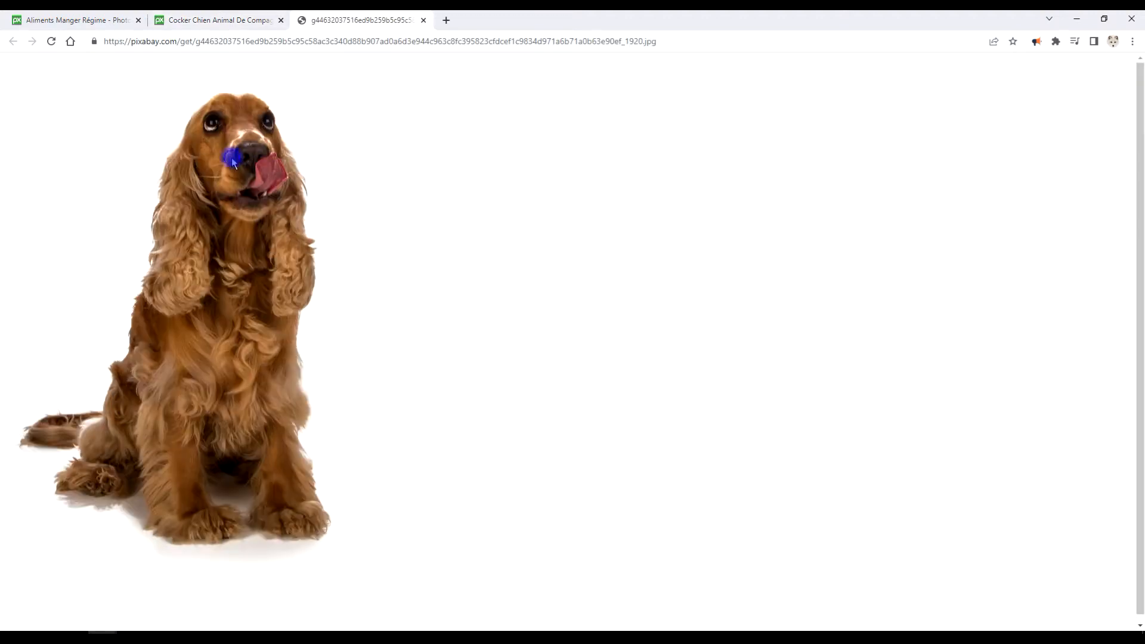
- Copy the cocker spaniel image from the browser and paste it into GIMP as a new image
right_click(233, 162)
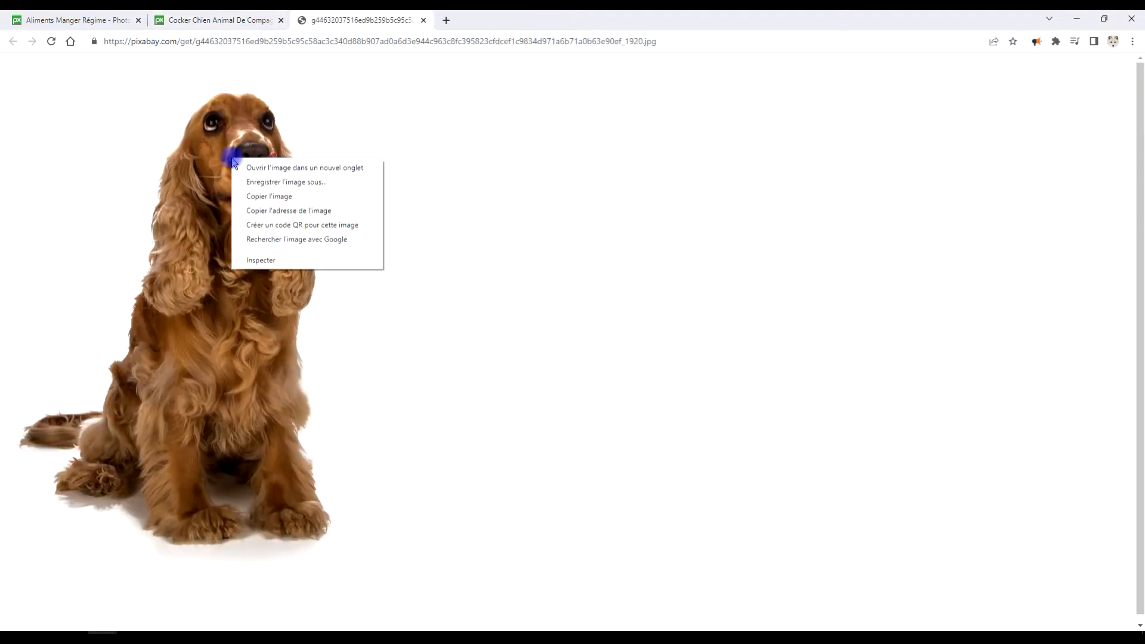
left_click(309, 197)
left_click(316, 632)
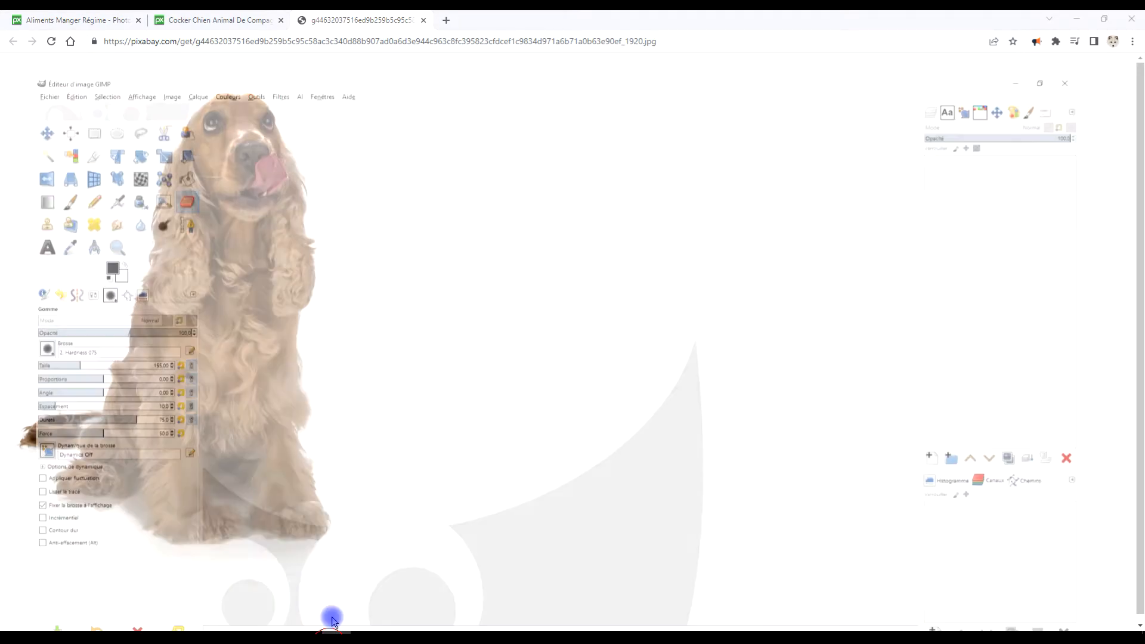
left_click(45, 31)
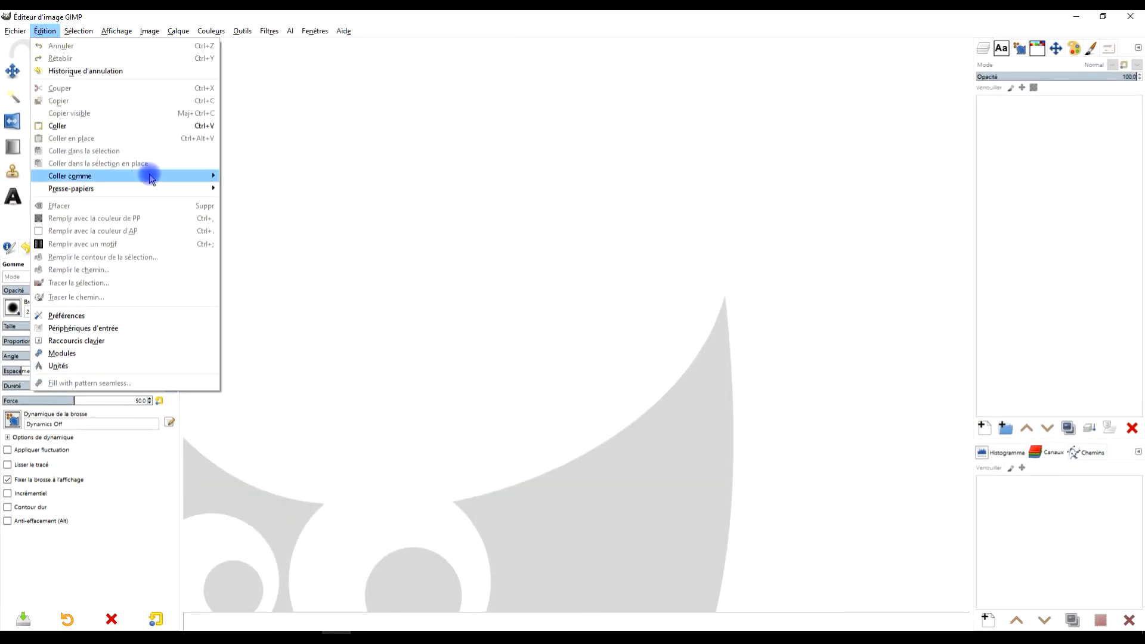
mouse_move(151, 178)
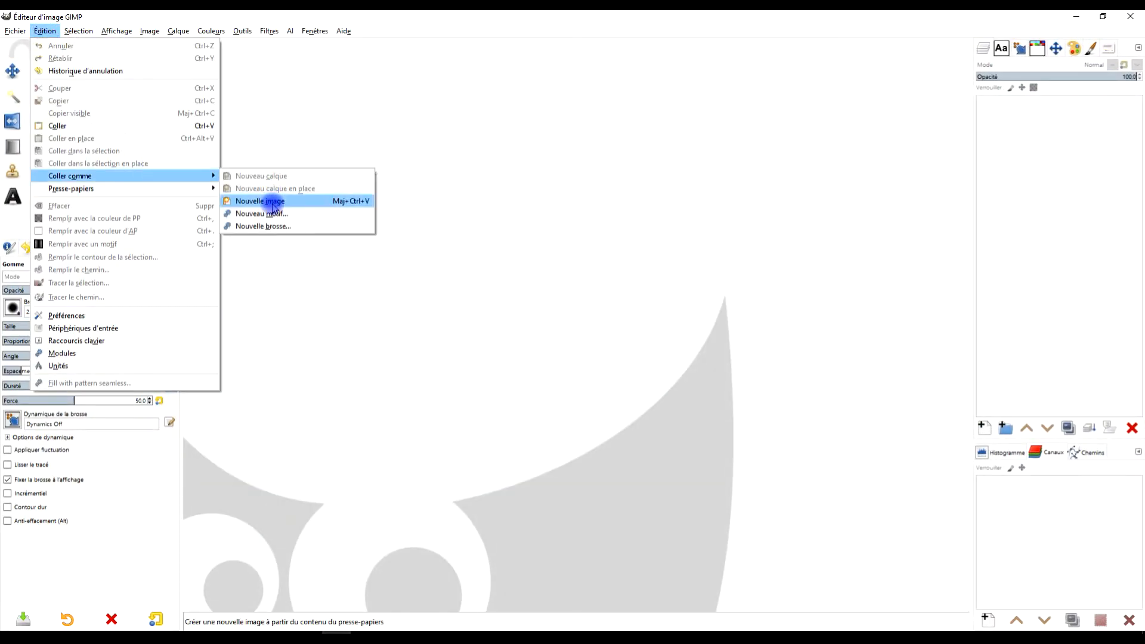
left_click(82, 126)
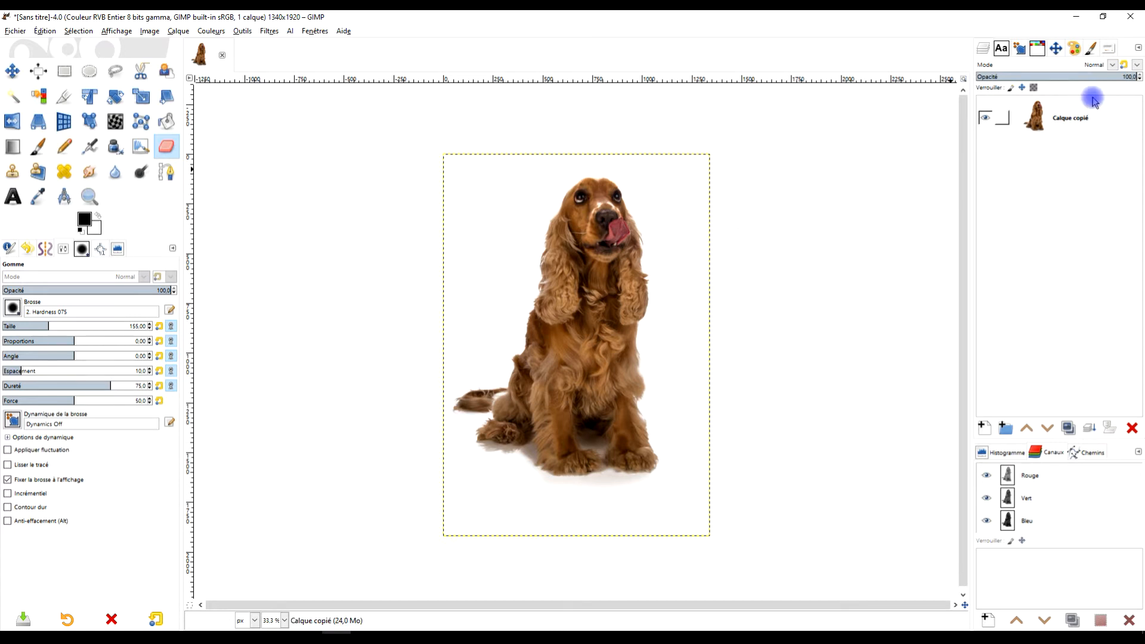
- Resize the canvas to three times its width by entering 1340*3 px (4020 px) as the width
left_click_drag(708, 299, 471, 257)
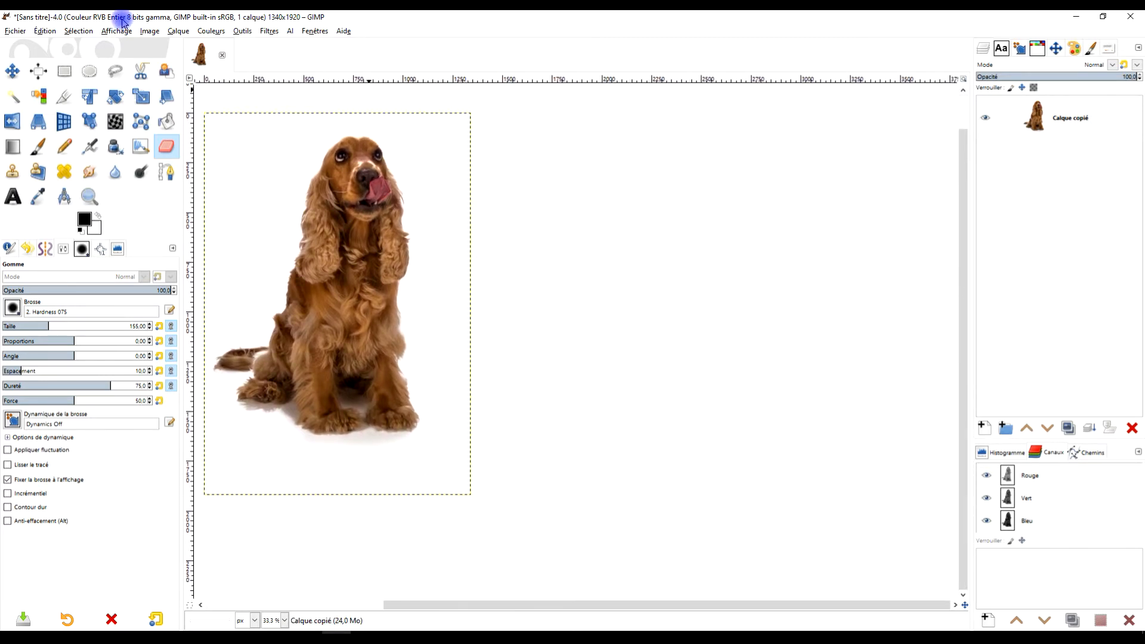
left_click(144, 33)
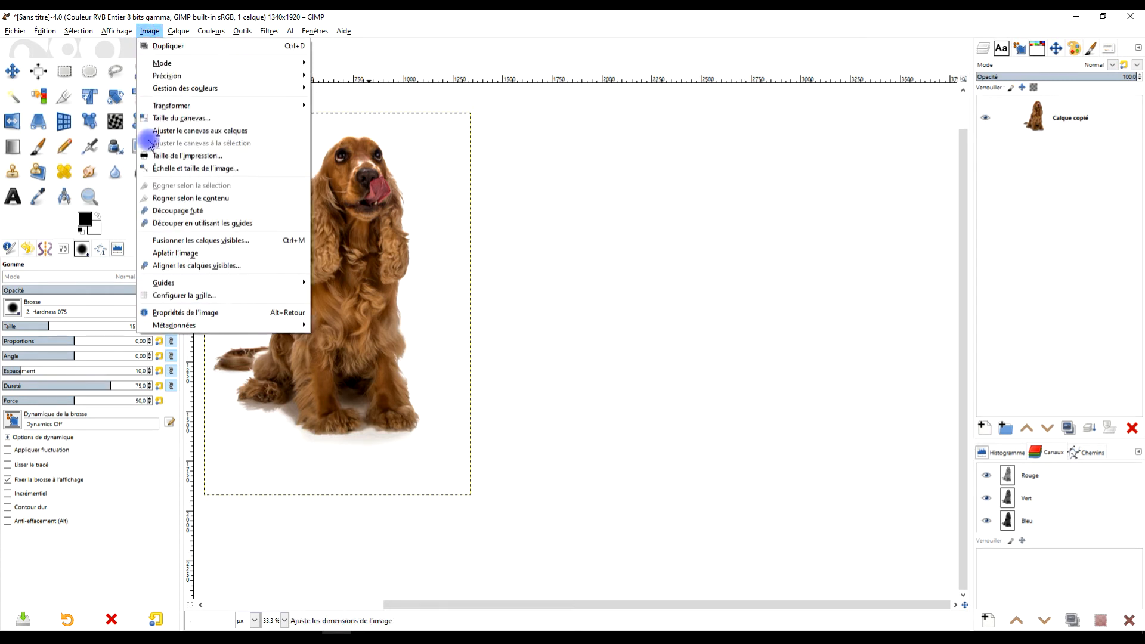
left_click(240, 119)
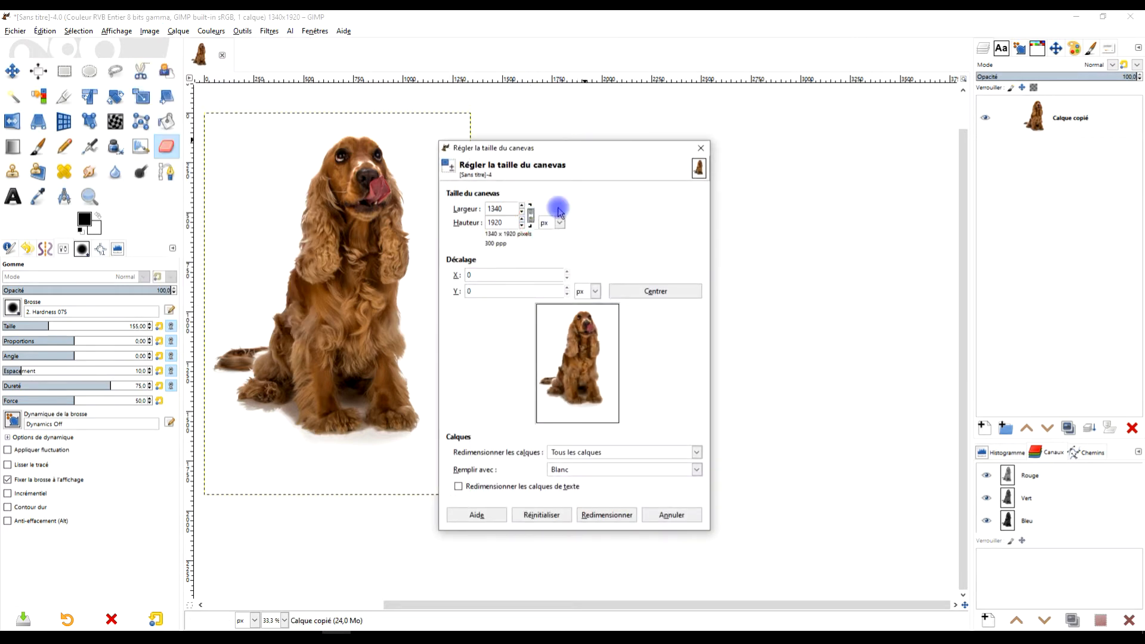
double_click(501, 208)
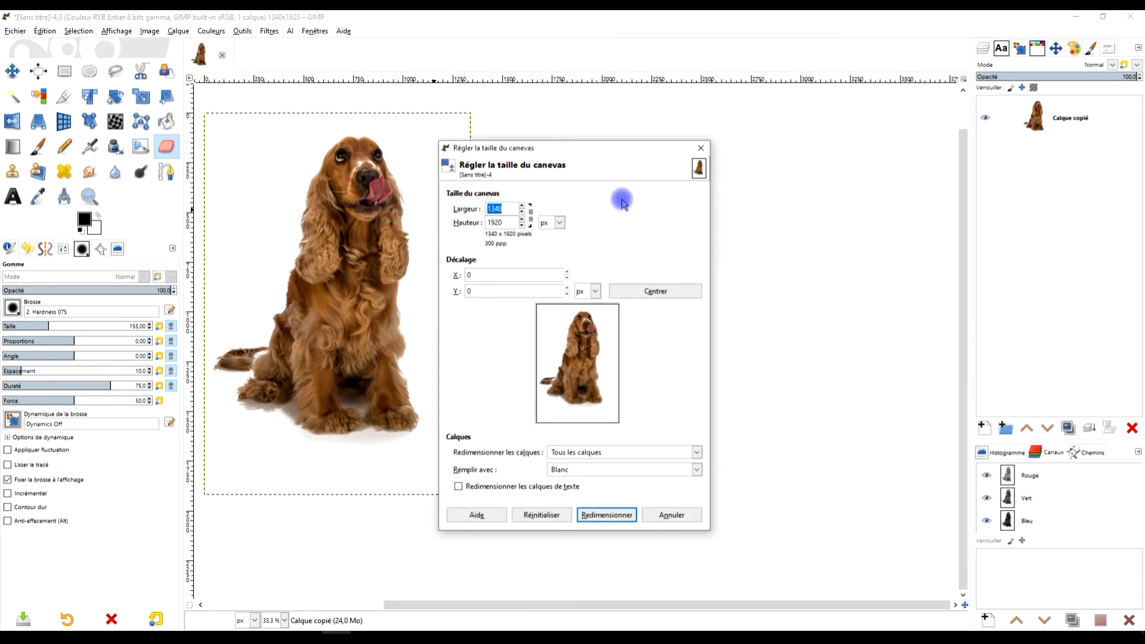
type("*")
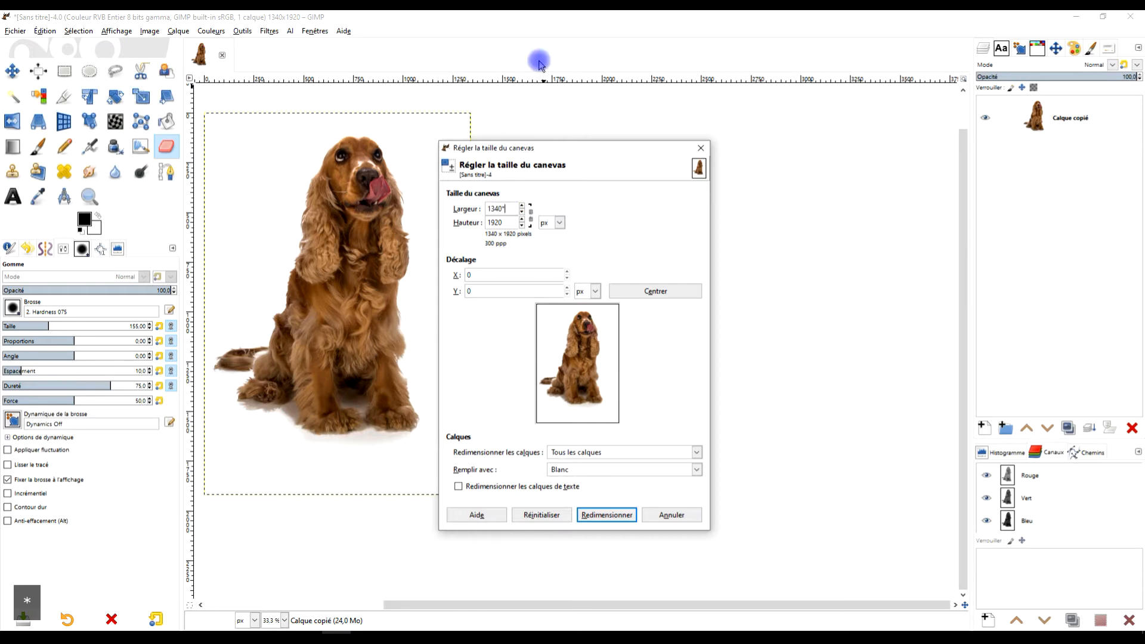
double_click(498, 209)
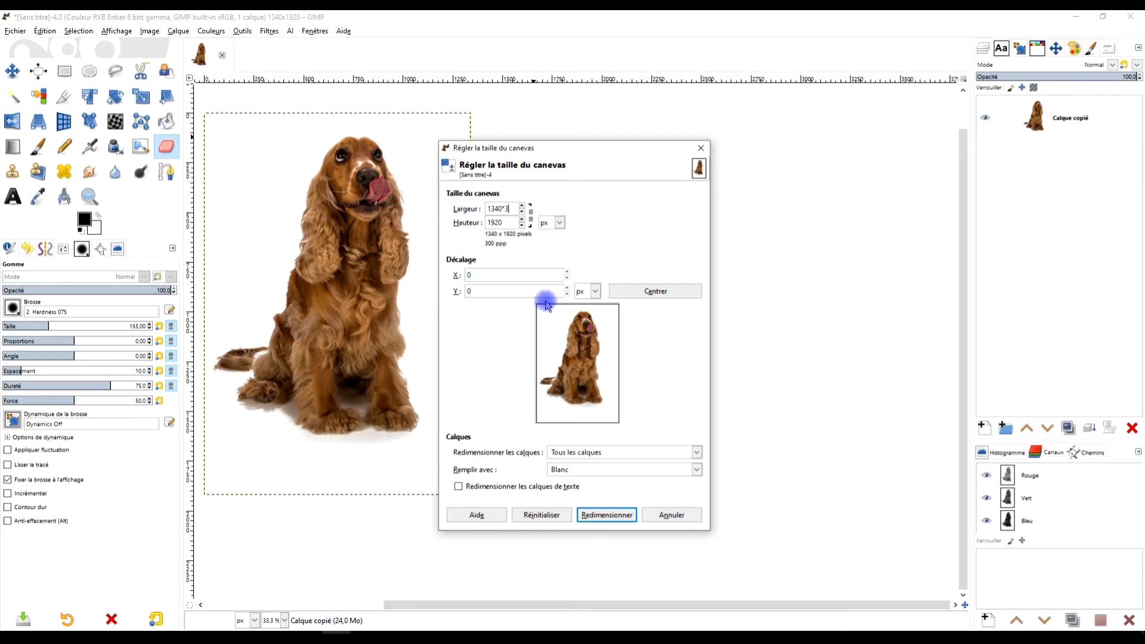
left_click(508, 223)
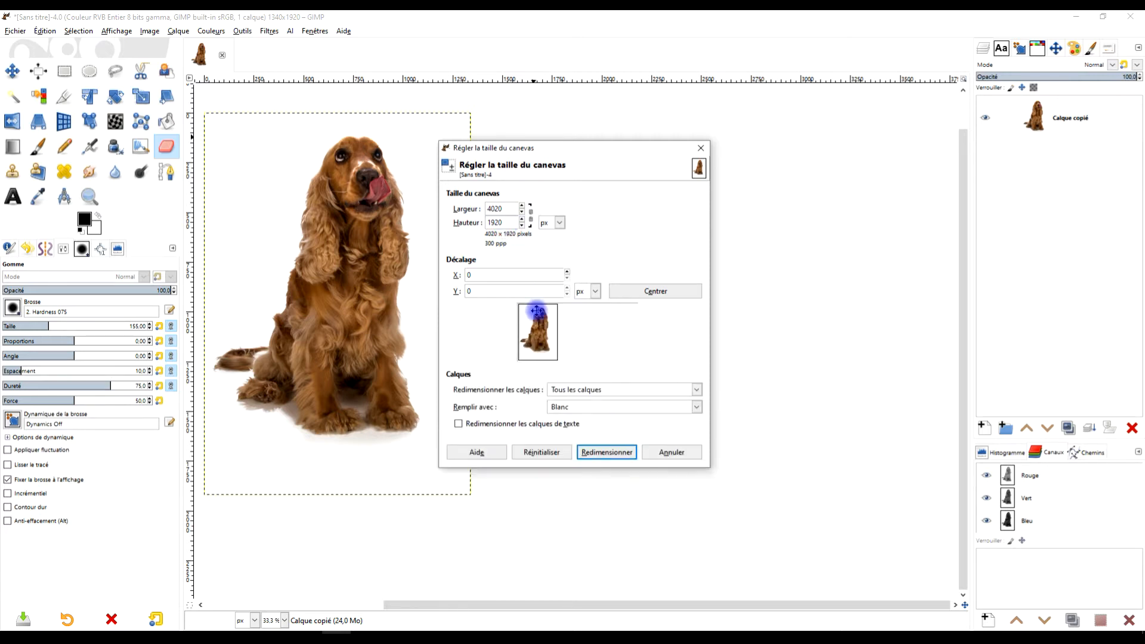
left_click_drag(532, 327, 509, 340)
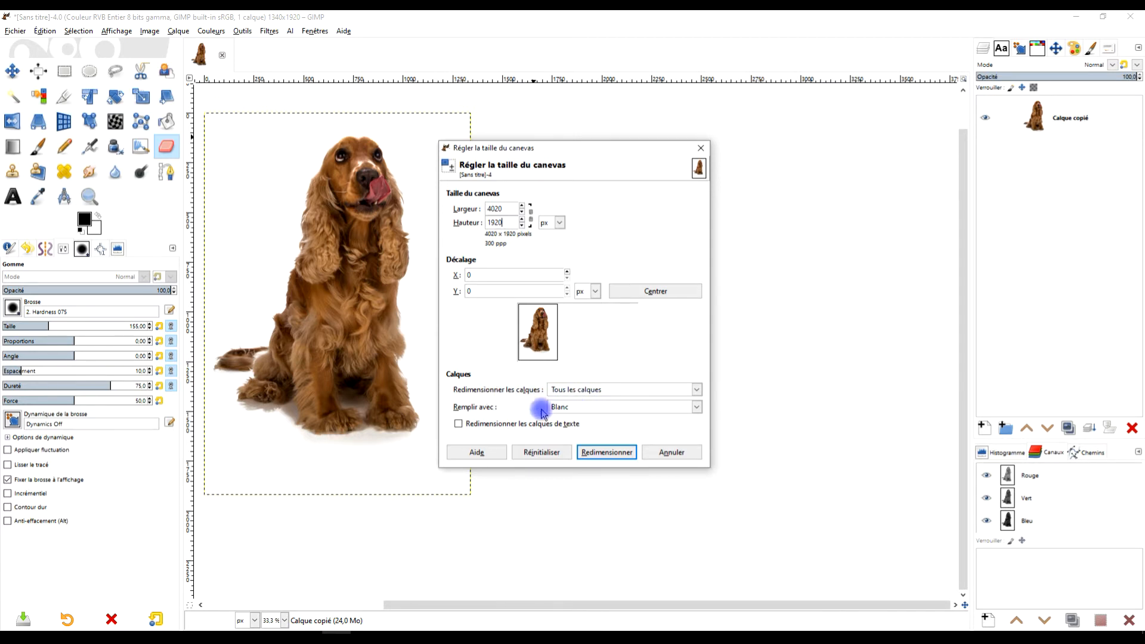
left_click(598, 455)
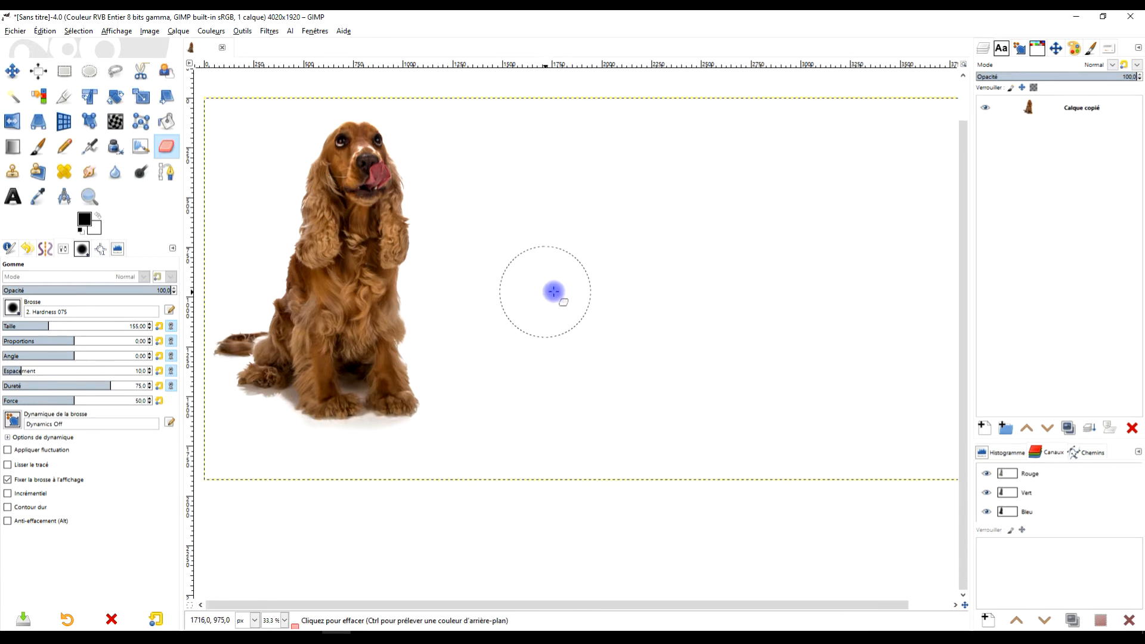
- Switch to the browser's Pixabay page with the graham cracker photo and like the photo
scroll(567, 290, "down", 1)
scroll(568, 285, "up", 1)
scroll(571, 284, "down", 1)
left_click_drag(626, 265, 593, 273)
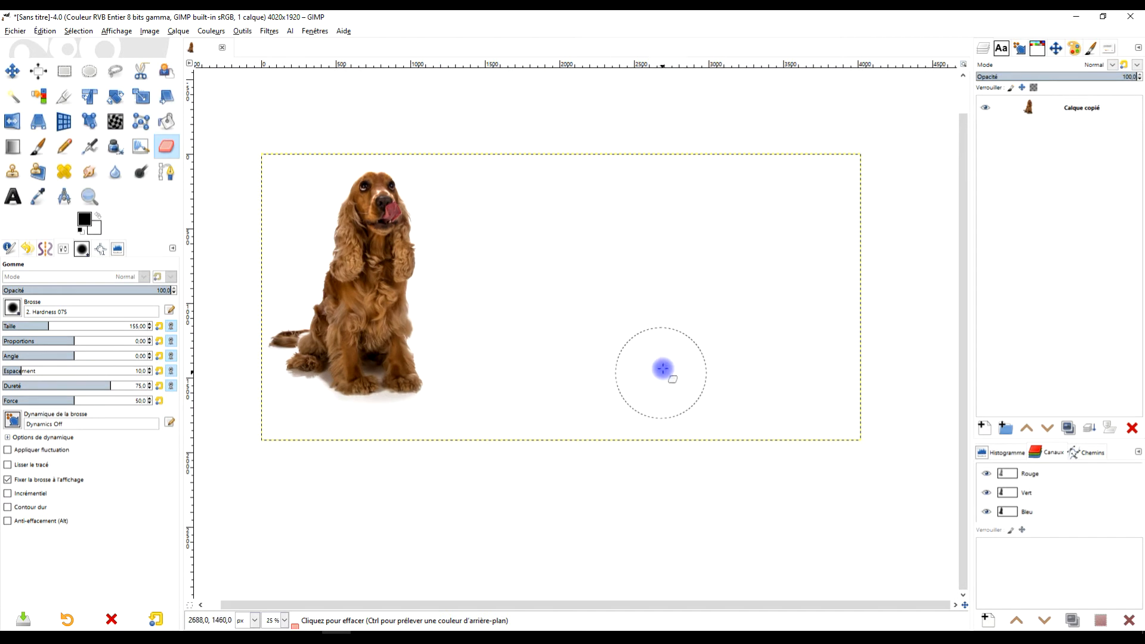
left_click(1076, 17)
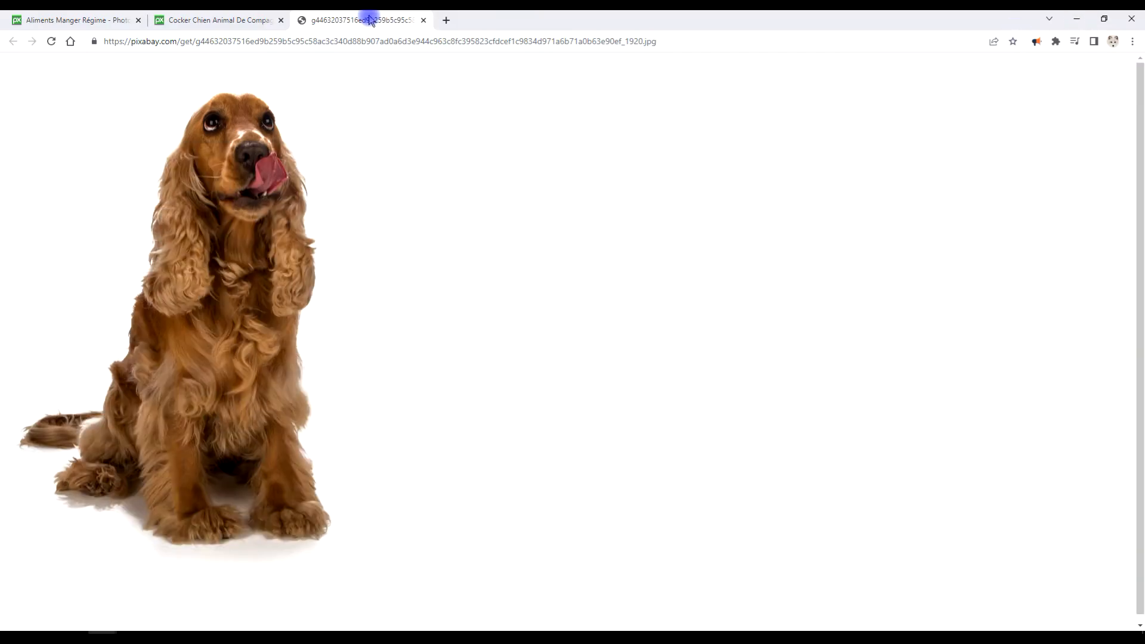
left_click(113, 19)
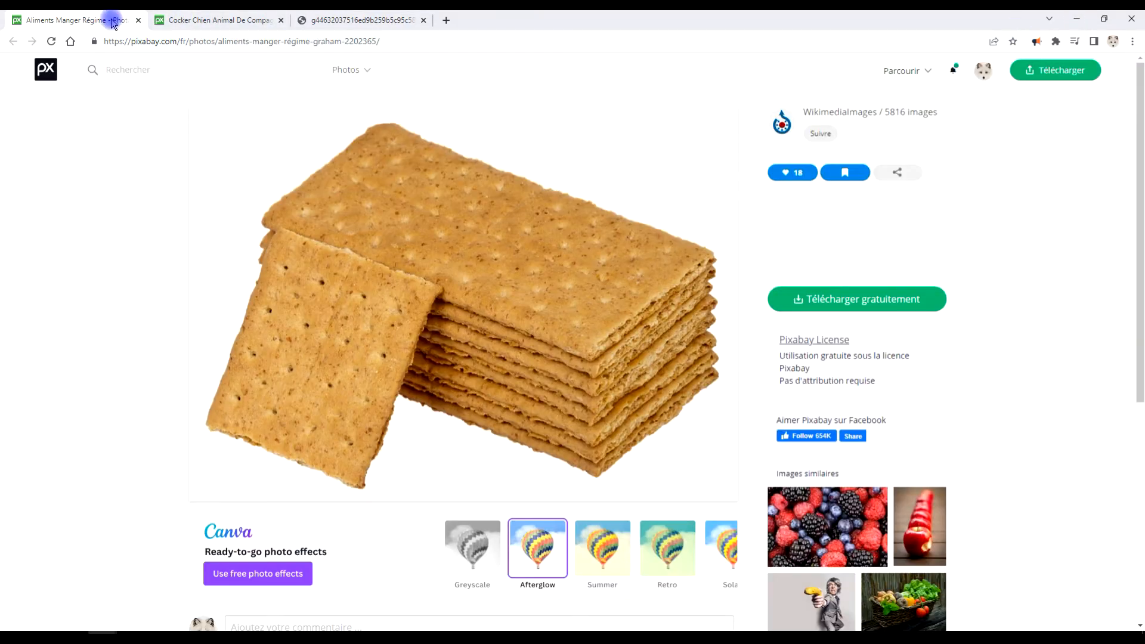
left_click(780, 172)
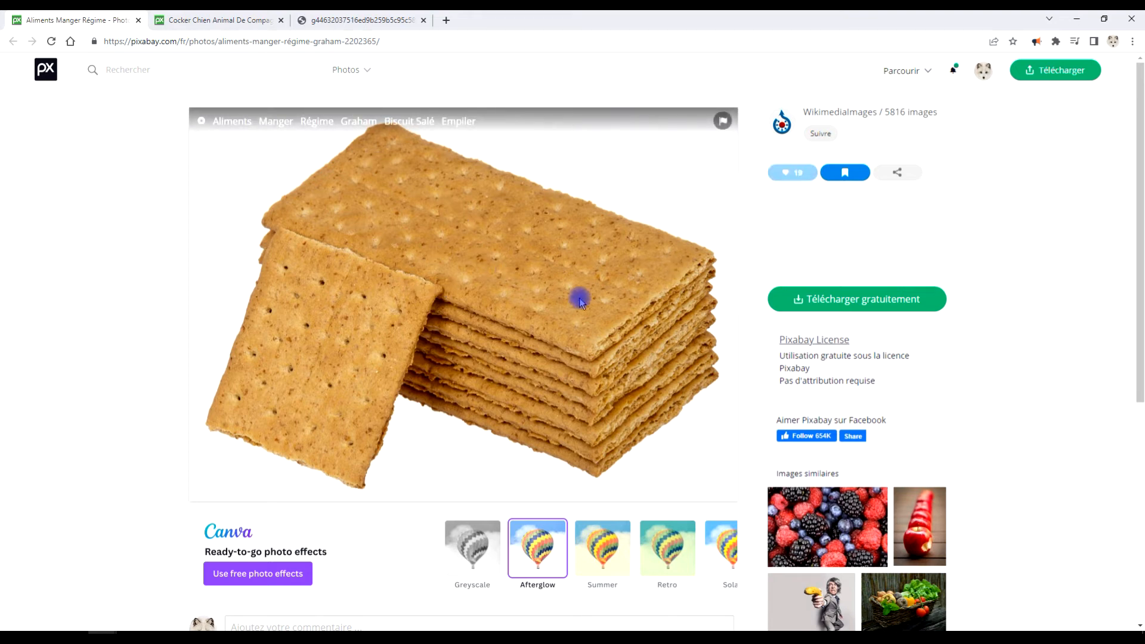
- Open the 1920×1377 version of the graham cracker photo and copy the image
left_click(831, 298)
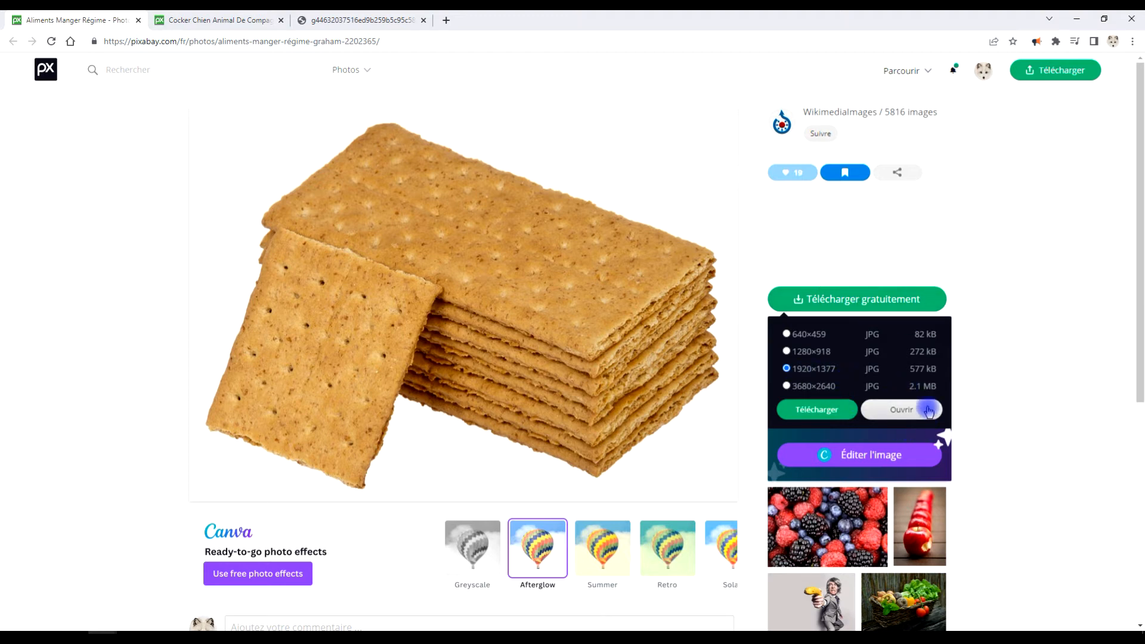
left_click(901, 411)
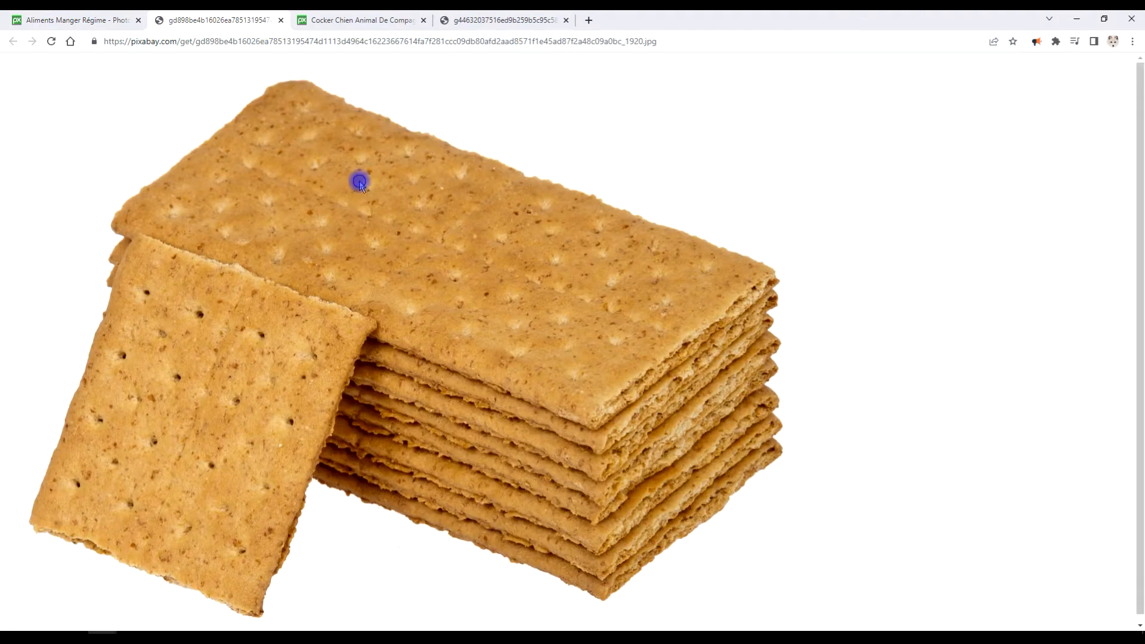
right_click(360, 182)
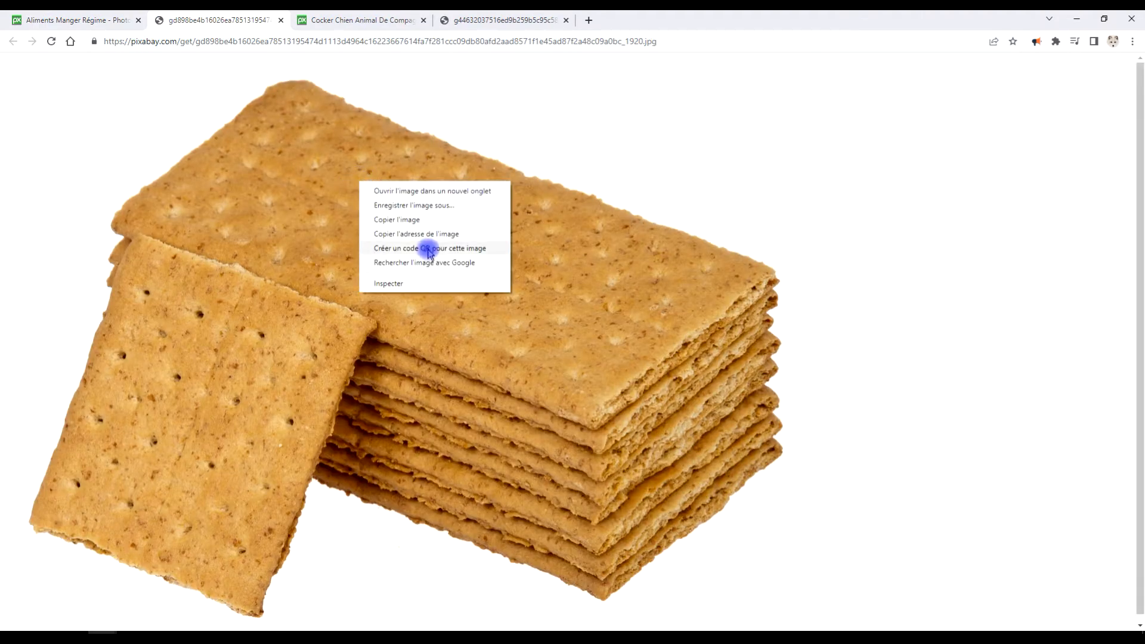
left_click(417, 220)
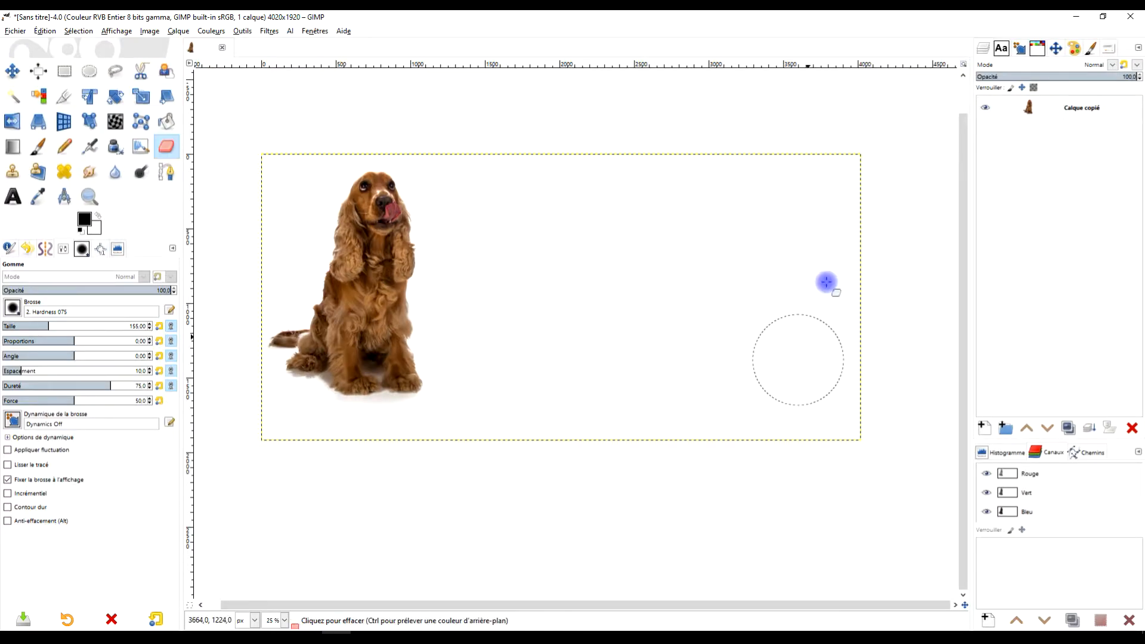
- Paste the copied crackers as a new layer in the GIMP dog image and move them farther right and slightly down
left_click(46, 31)
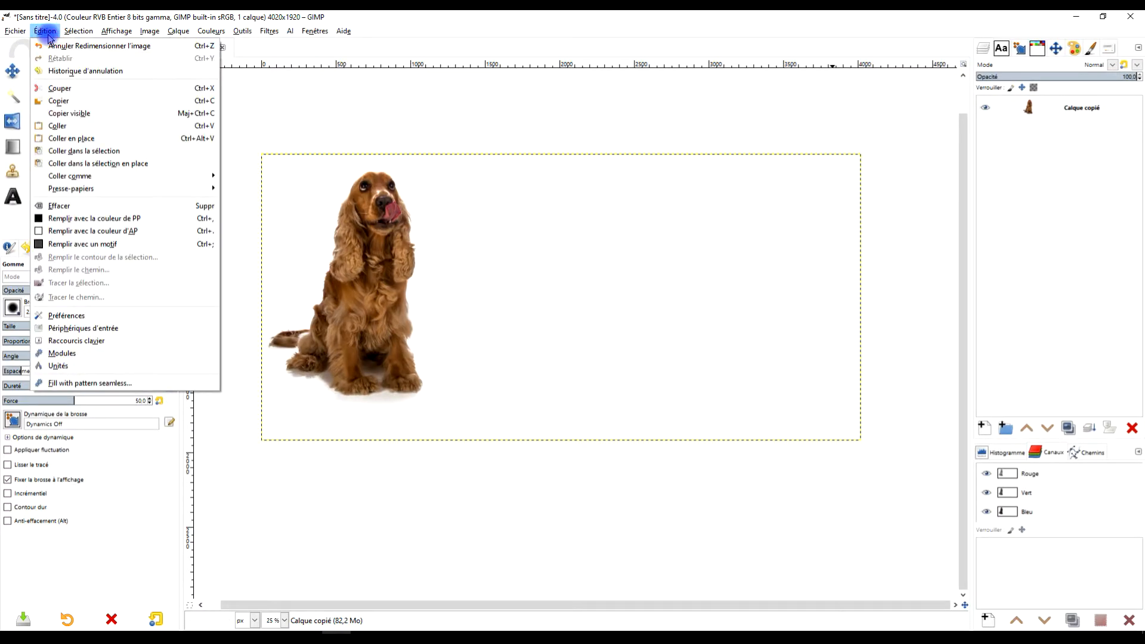
mouse_move(90, 177)
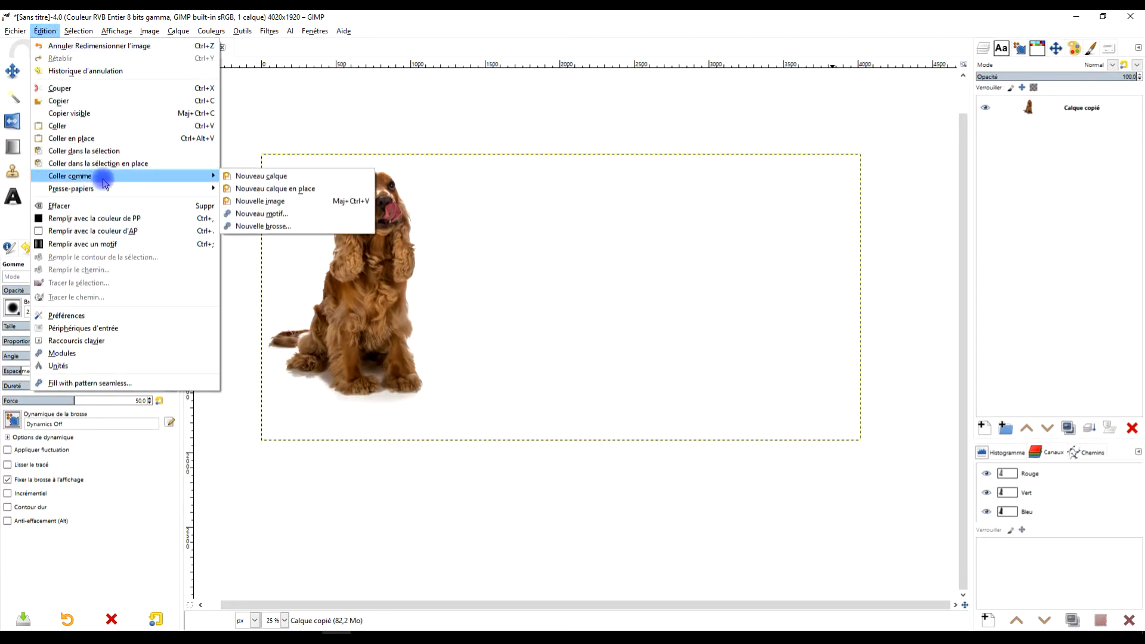
left_click(273, 176)
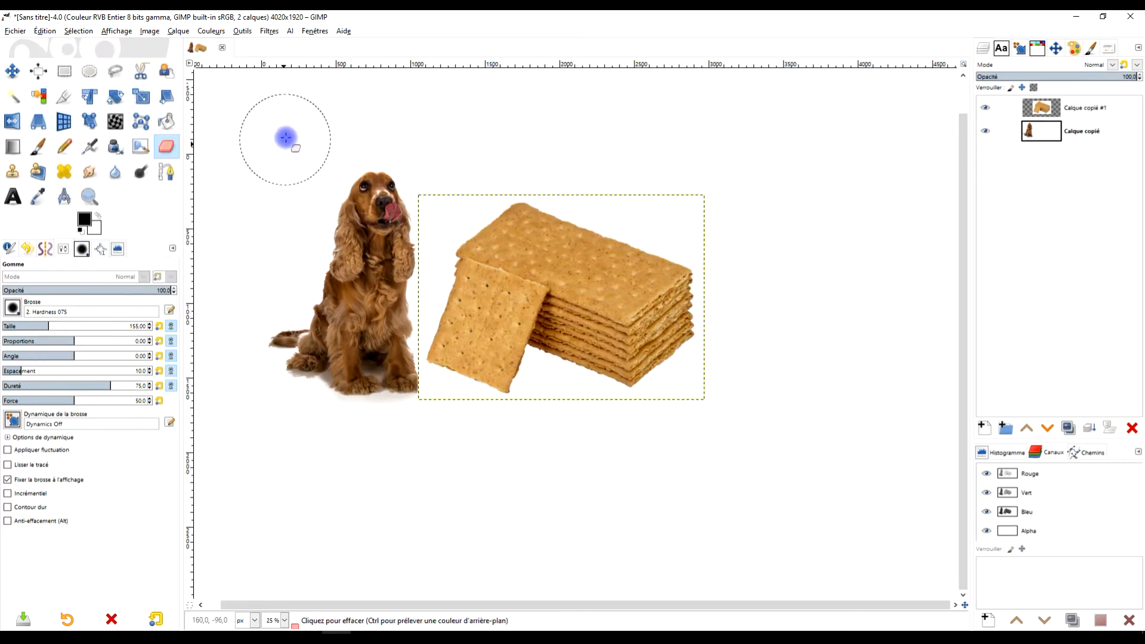
left_click(12, 71)
left_click_drag(556, 273, 643, 318)
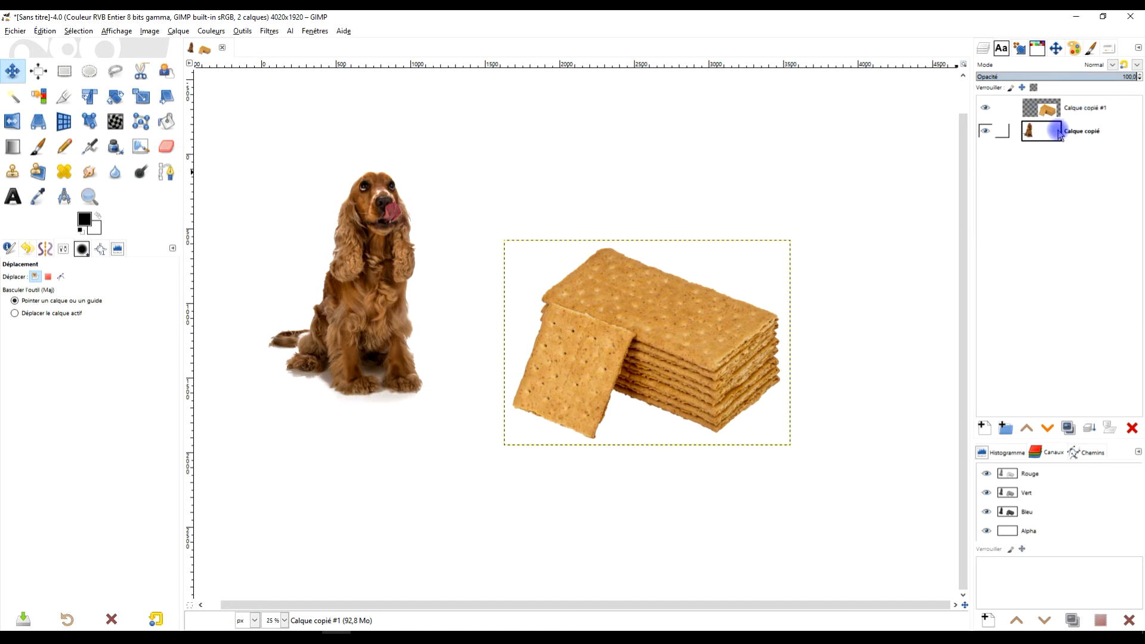
- Rename the dog layer ORIGINAL
left_click(1059, 133)
double_click(1080, 131)
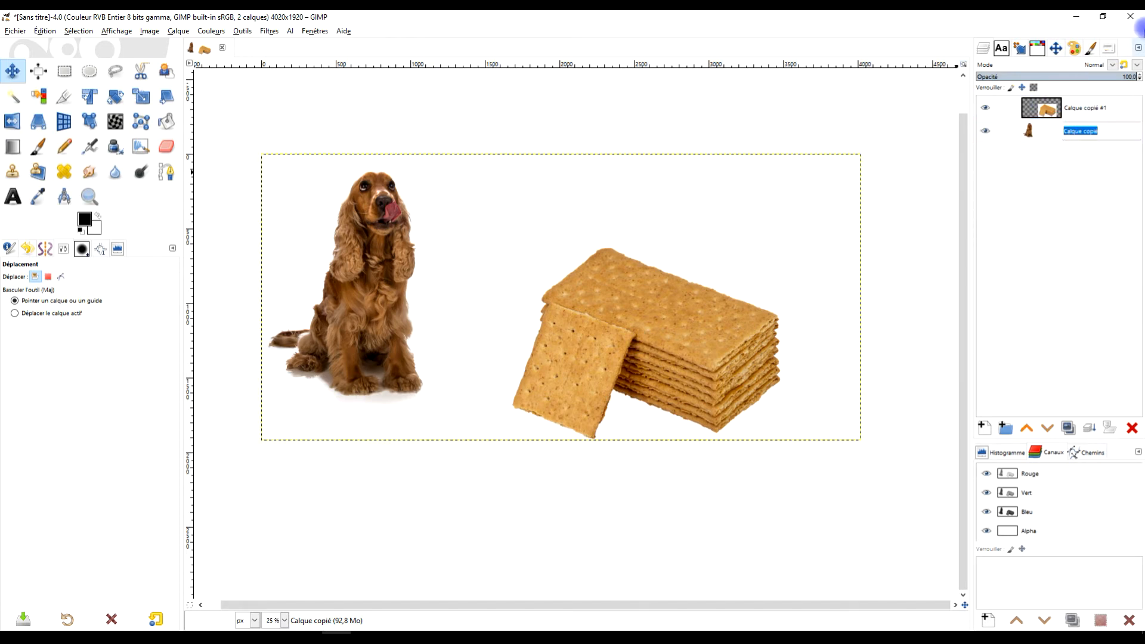
type("ORIGINA")
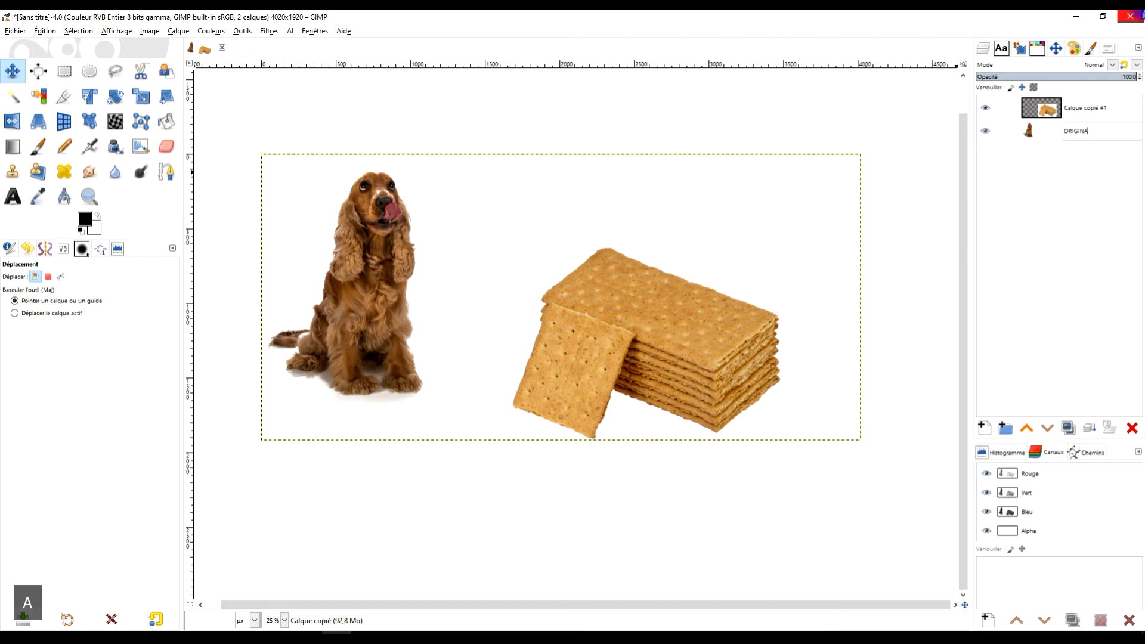
type("L")
key("Return")
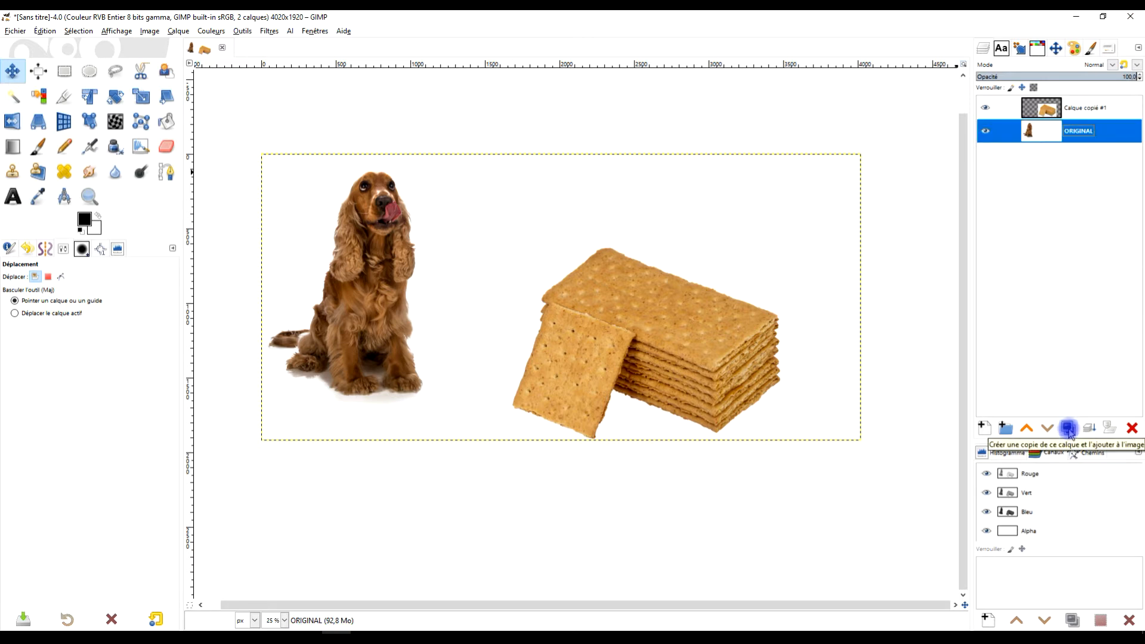
- Duplicate the ORIGINAL layer and name the copy YEUX
left_click(1068, 428)
double_click(1092, 131)
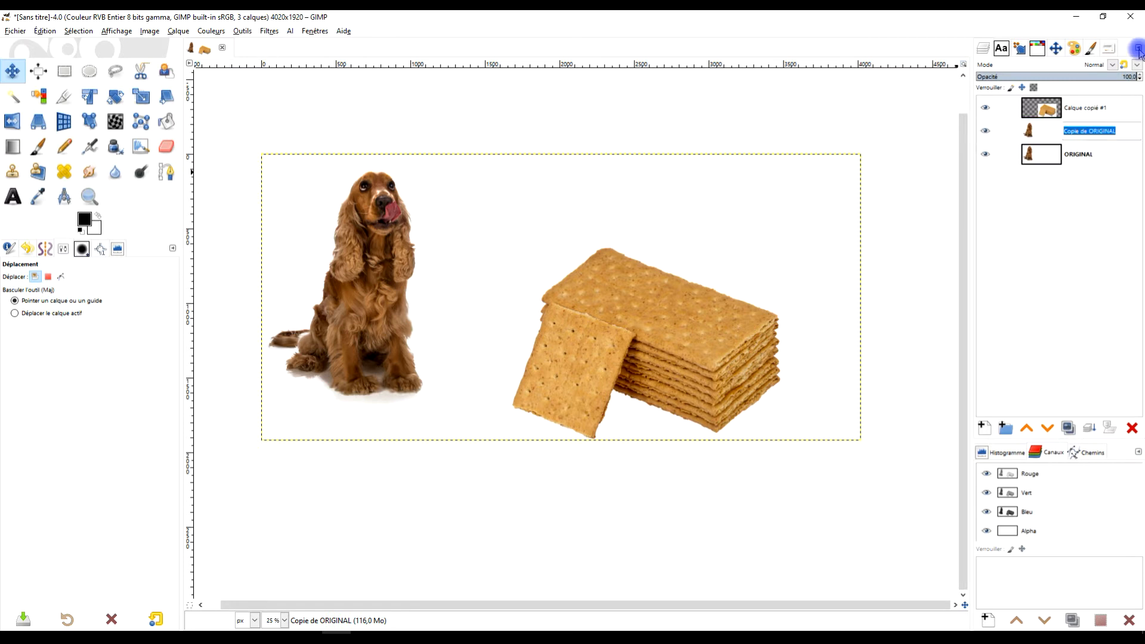
type("YEUX")
key("Return")
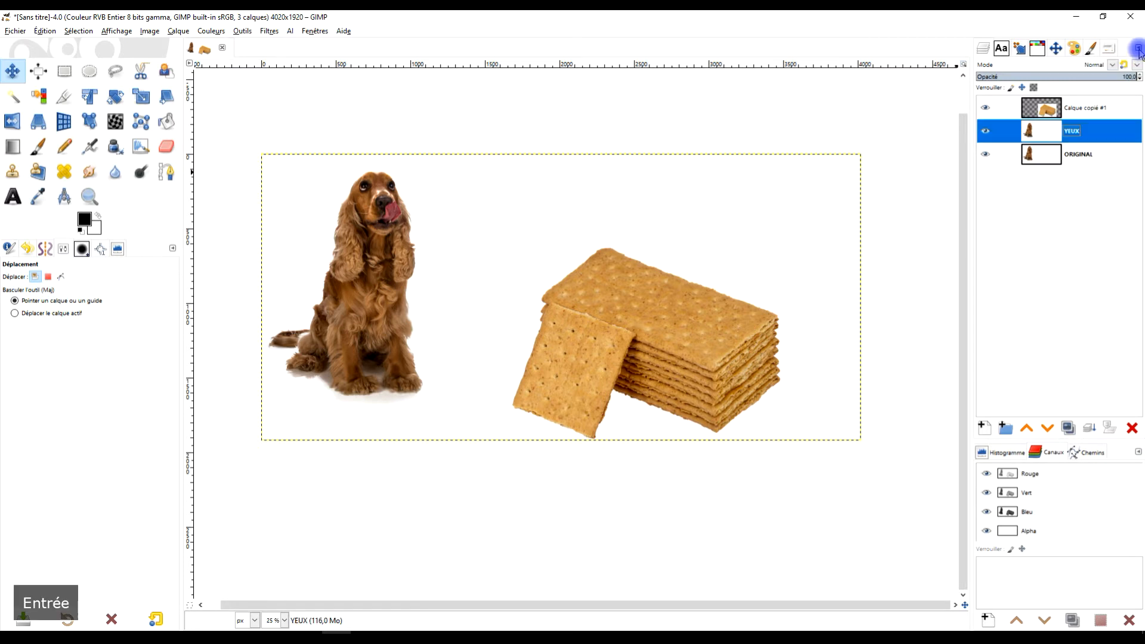
- Draw a rectangular selection of about 300 × 122 px around both of the dog's eyes on the YEUX layer
scroll(349, 191, "up", 5, "ctrl")
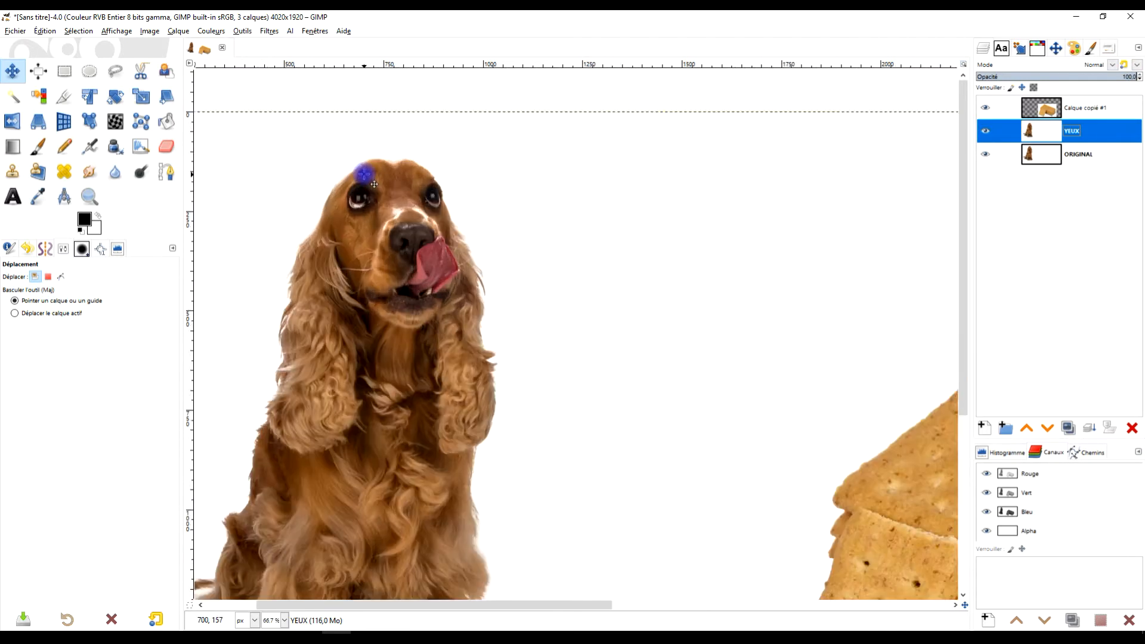
scroll(363, 174, "up", 1, "ctrl")
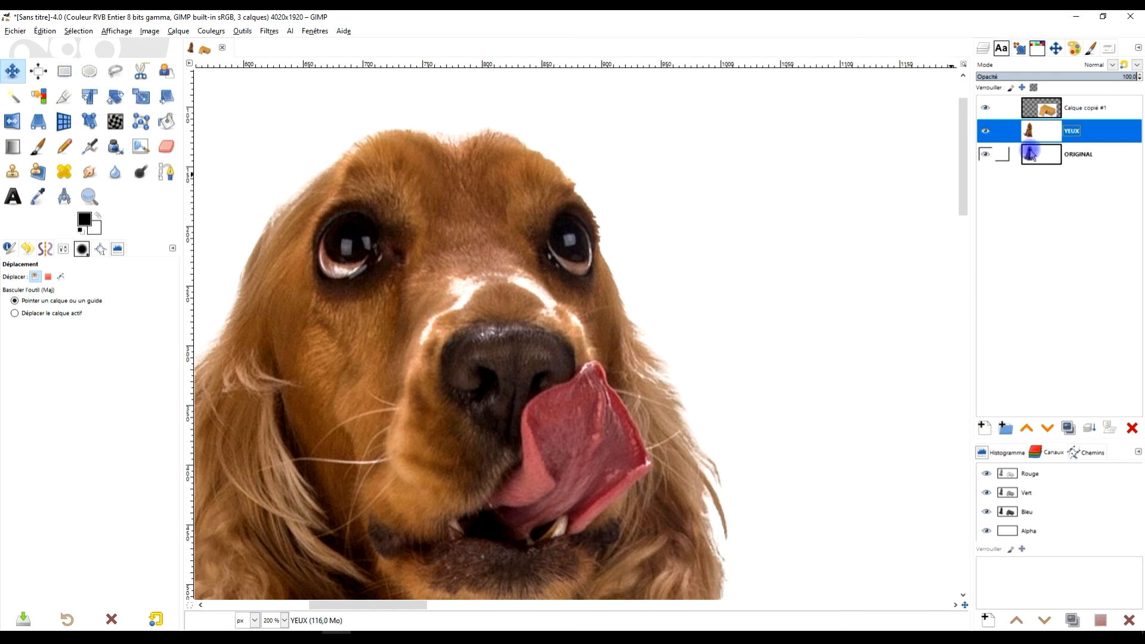
left_click(64, 70)
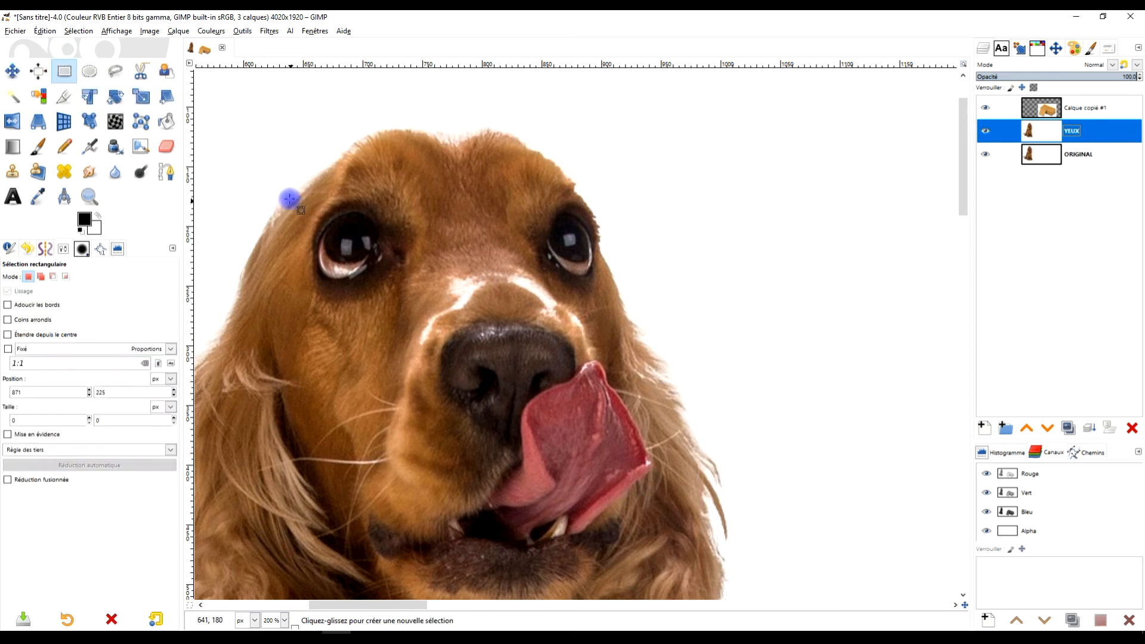
left_click_drag(285, 186, 631, 320)
left_click_drag(297, 196, 284, 184)
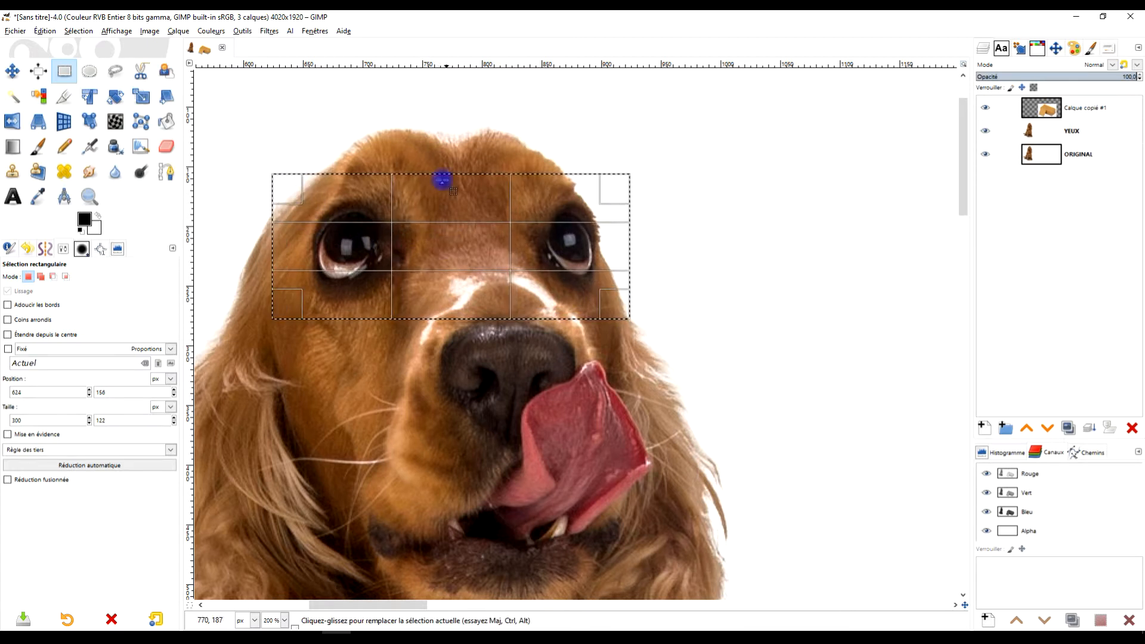
- Crop the YEUX layer to the rectangular selection around the eyes, check it with ORIGINAL hidden, and clear the selection
left_click(177, 31)
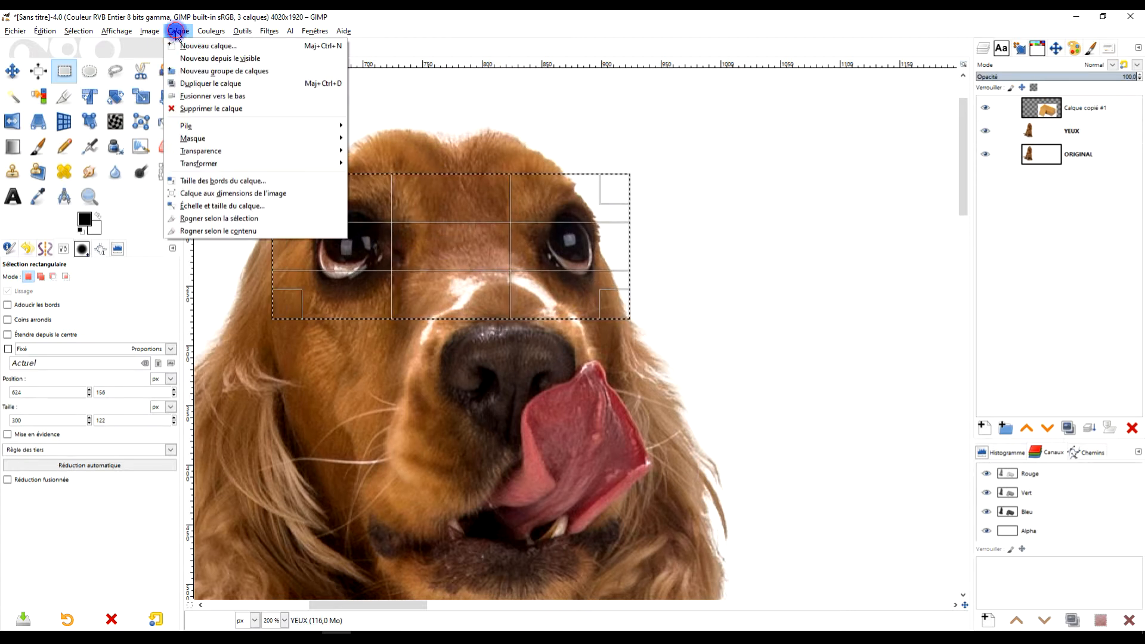
left_click(218, 225)
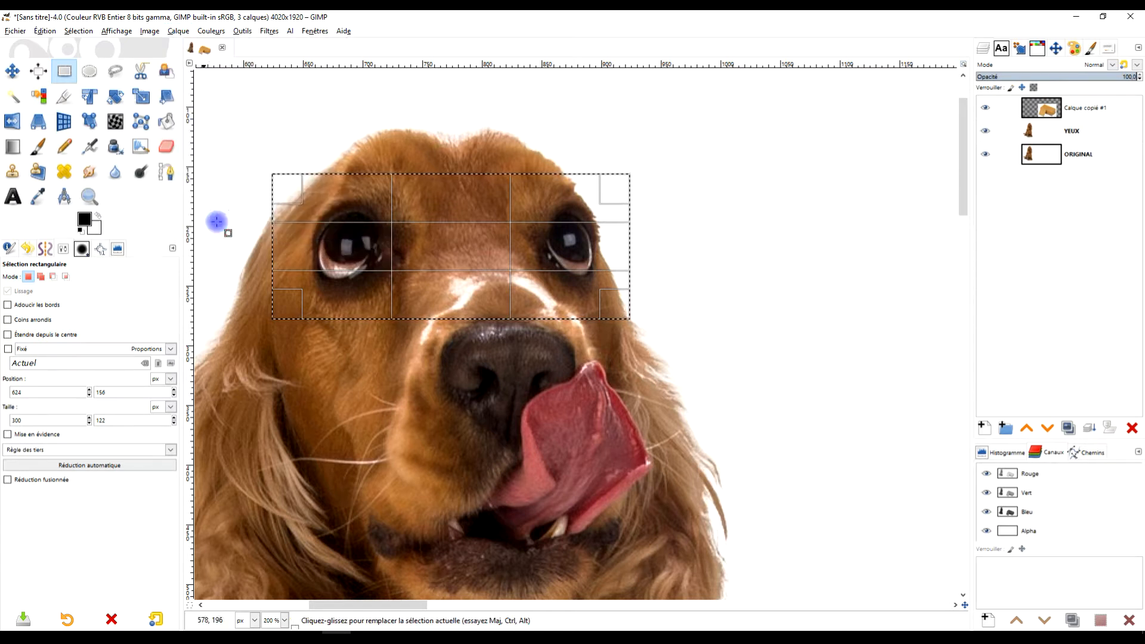
left_click(984, 155)
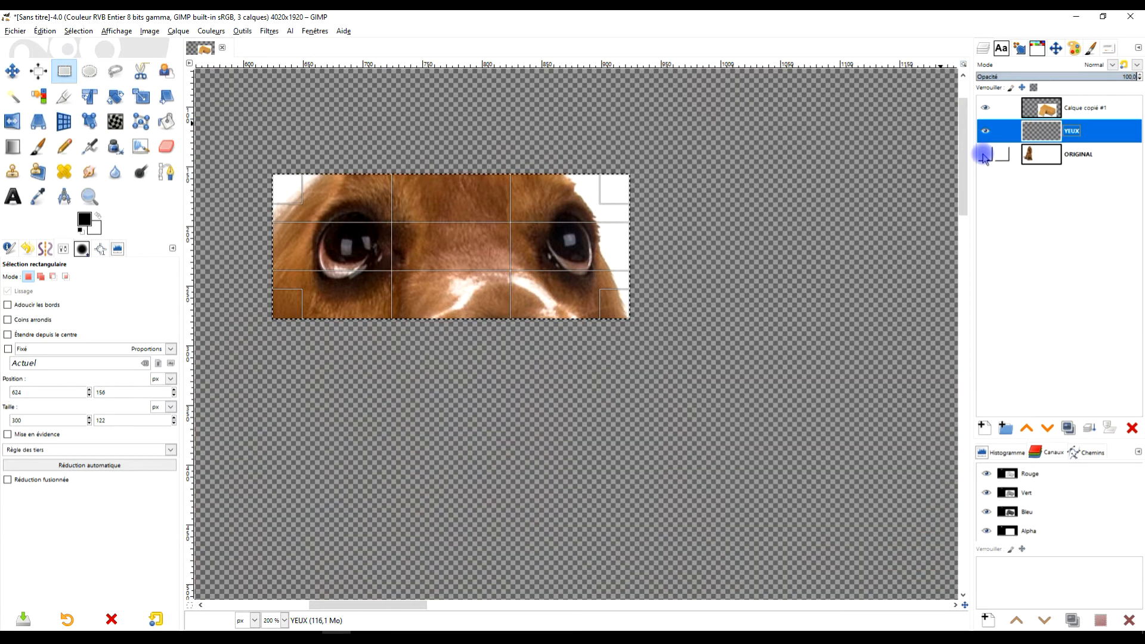
left_click(985, 155)
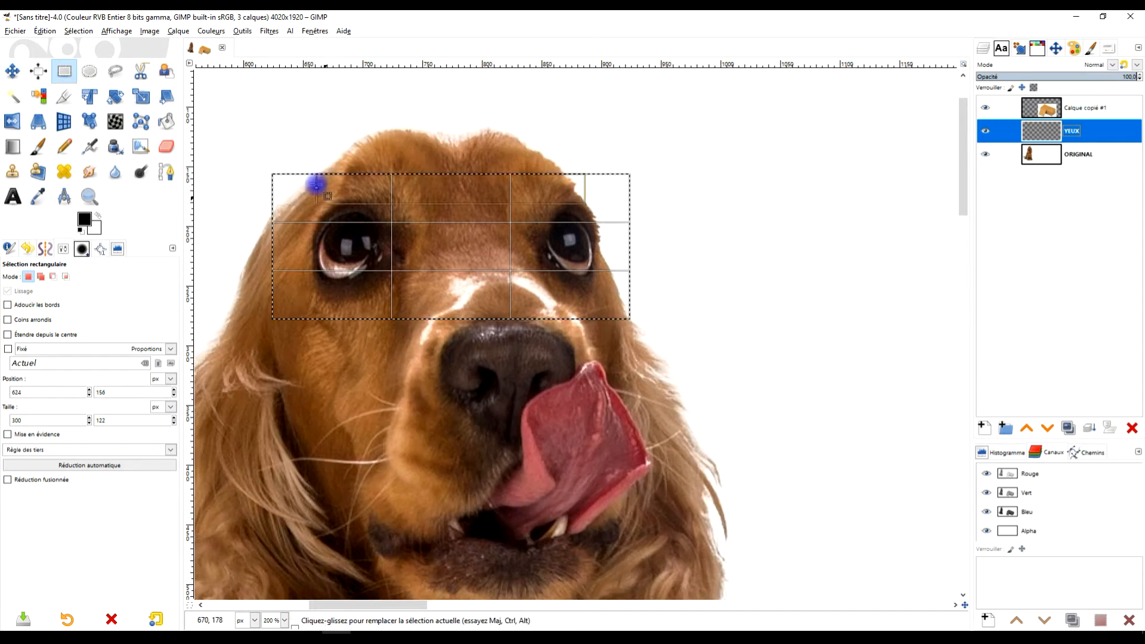
left_click(78, 30)
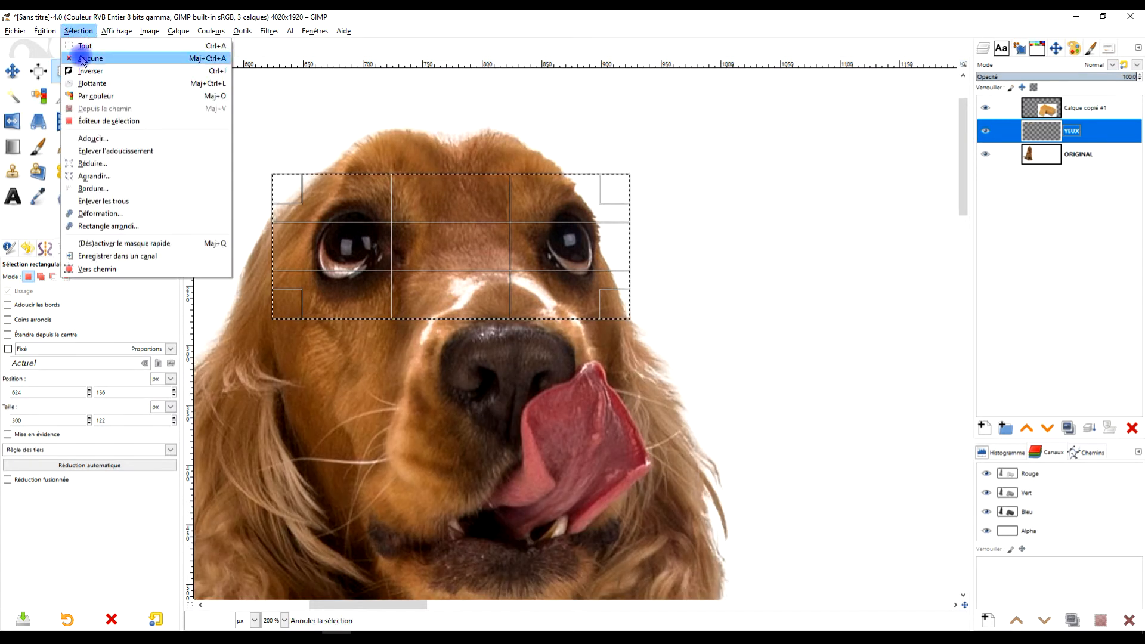
left_click(83, 56)
- Outline the dog's right eye, on the left side of the photo, with a closed Free Select selection in replace mode
scroll(399, 222, "up", 1, "ctrl")
left_click_drag(418, 232, 435, 269)
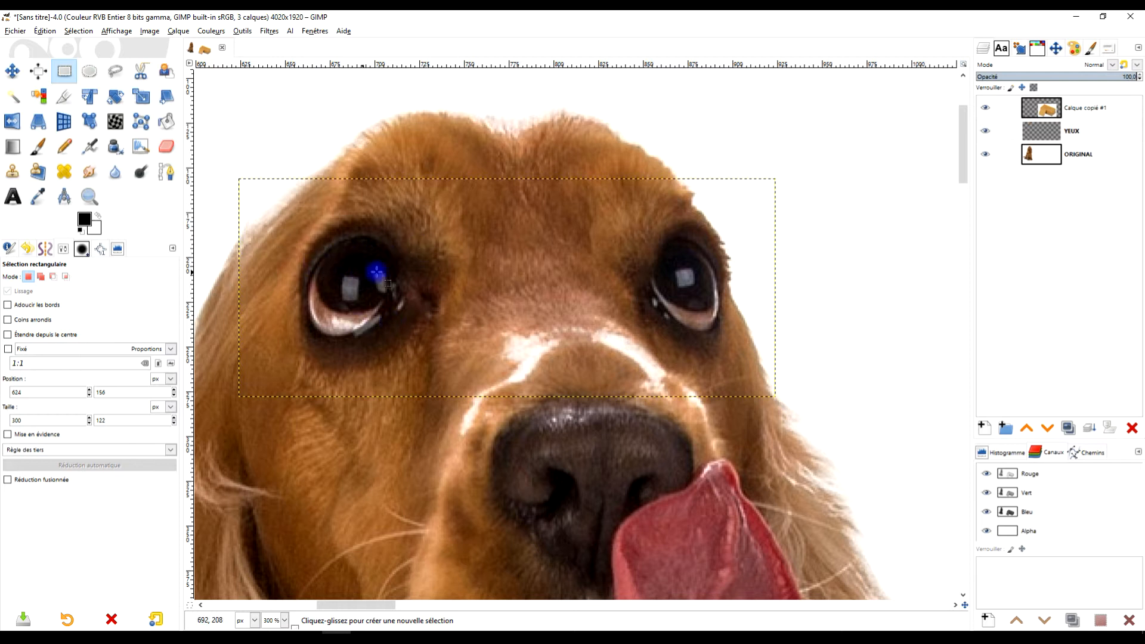
left_click(116, 72)
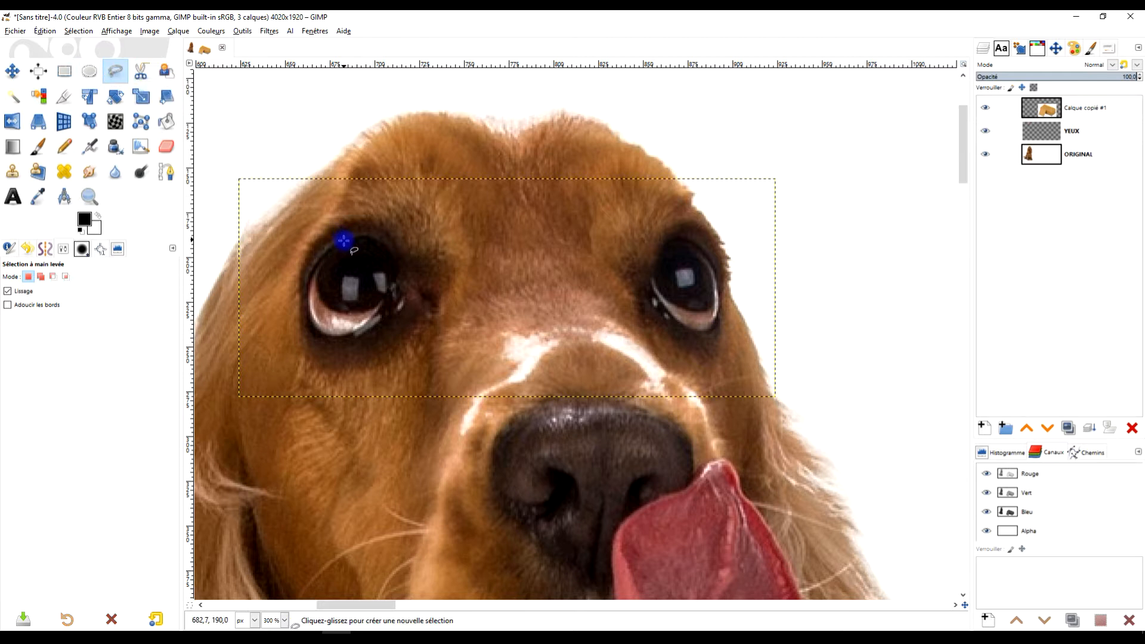
scroll(344, 240, "up", 2, "ctrl")
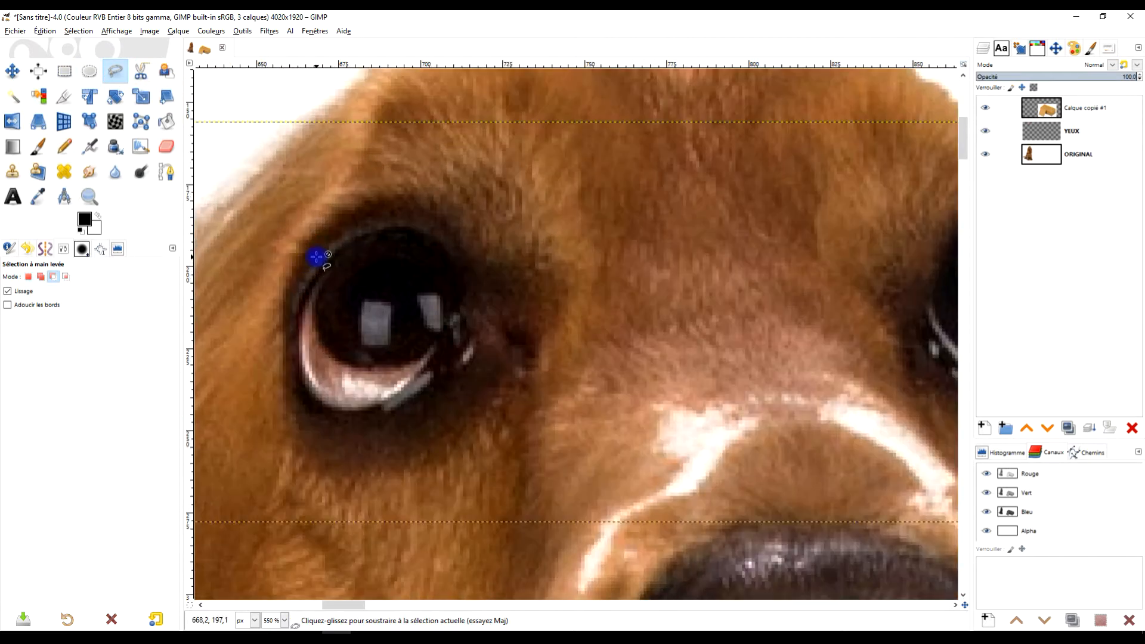
left_click(372, 231)
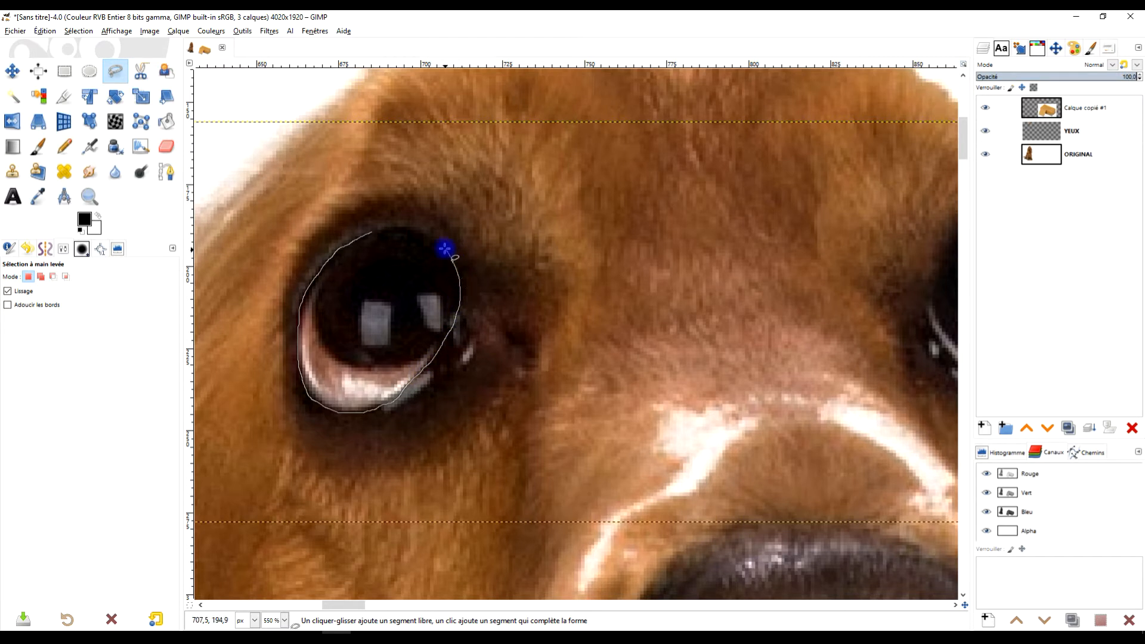
left_click(373, 230)
left_click(116, 72)
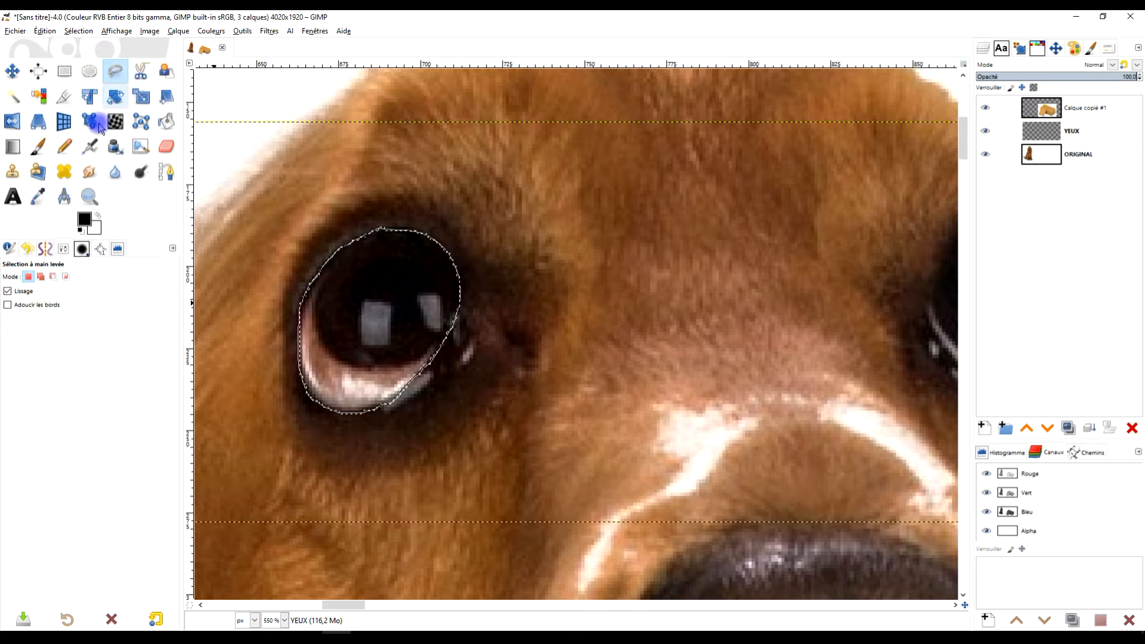
left_click(29, 275)
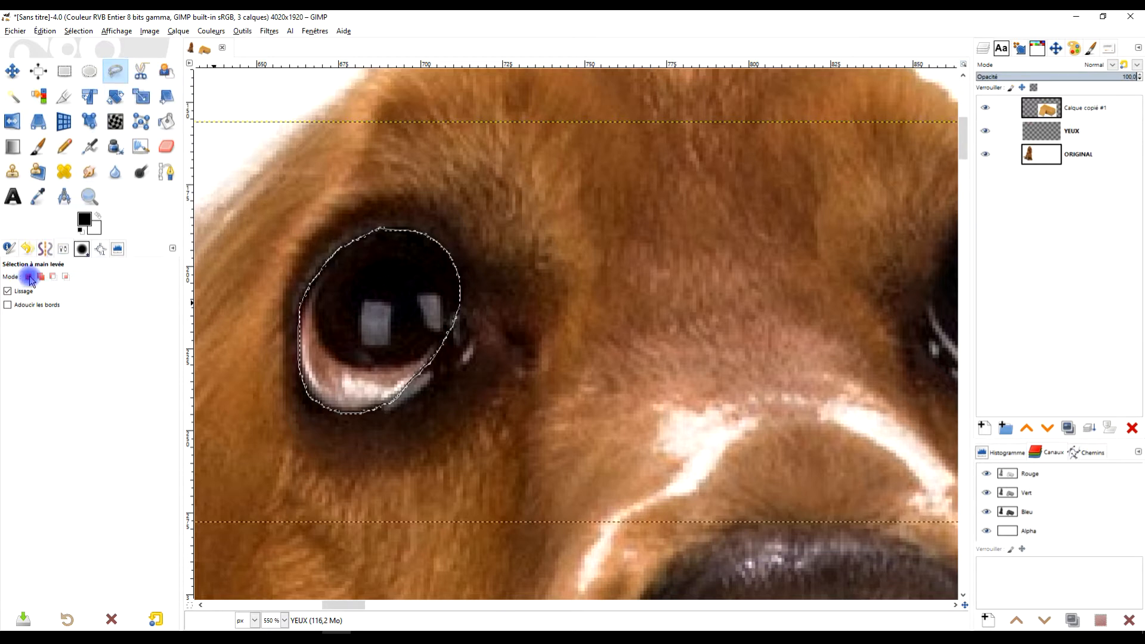
- Copy the selected right eye from the YEUX layer and paste it as a new layer
scroll(544, 302, "down", 1, "ctrl")
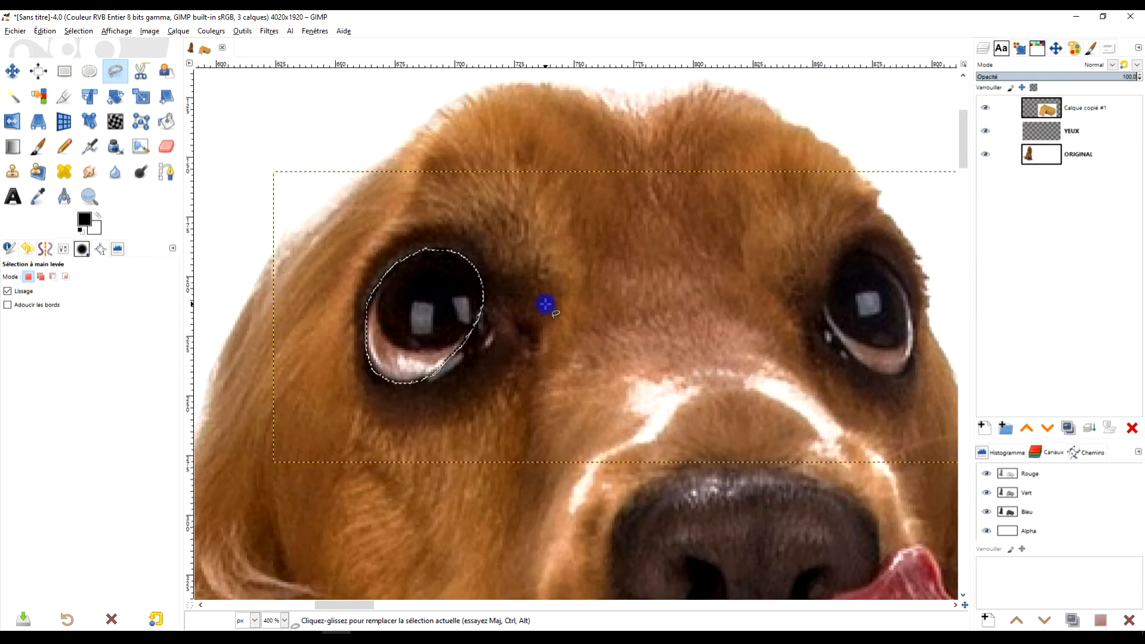
scroll(517, 307, "up", 2, "ctrl")
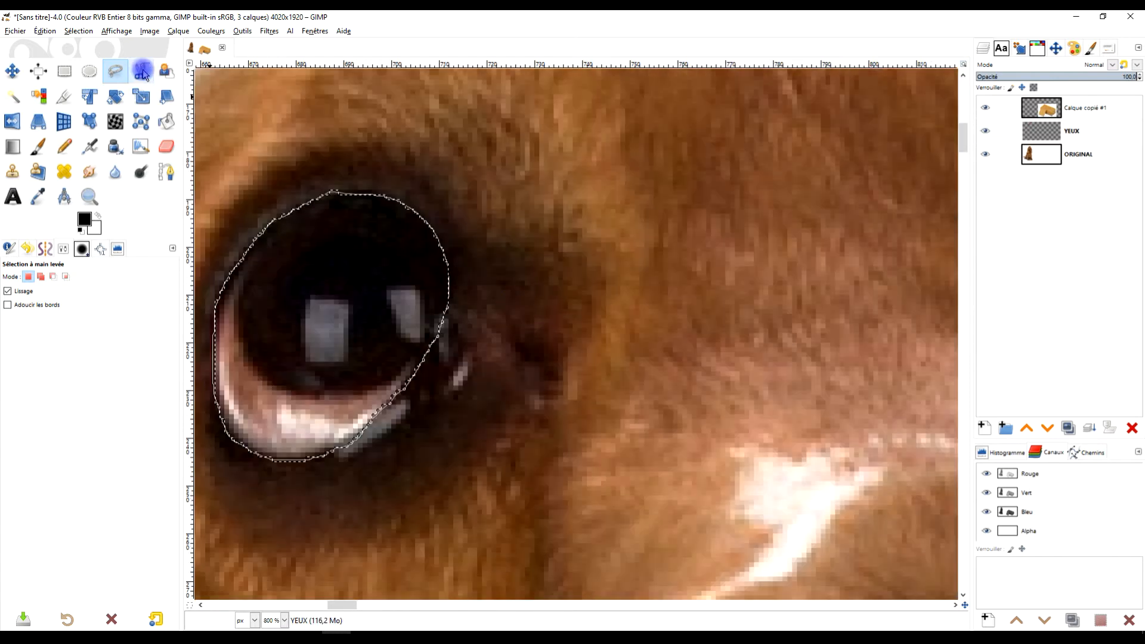
left_click(45, 31)
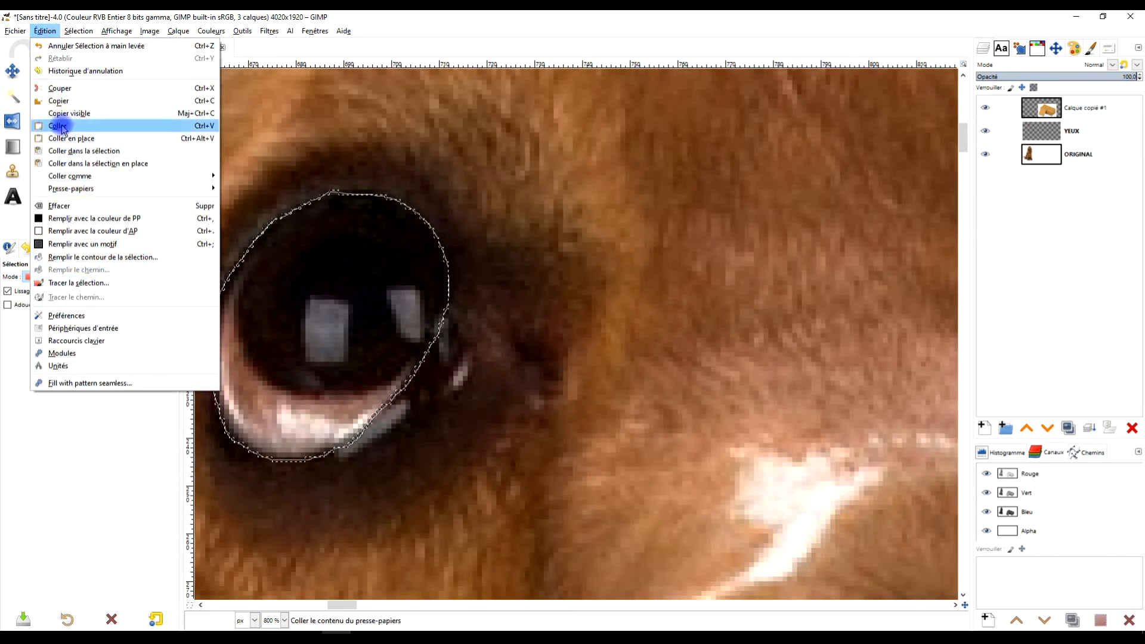
left_click(58, 102)
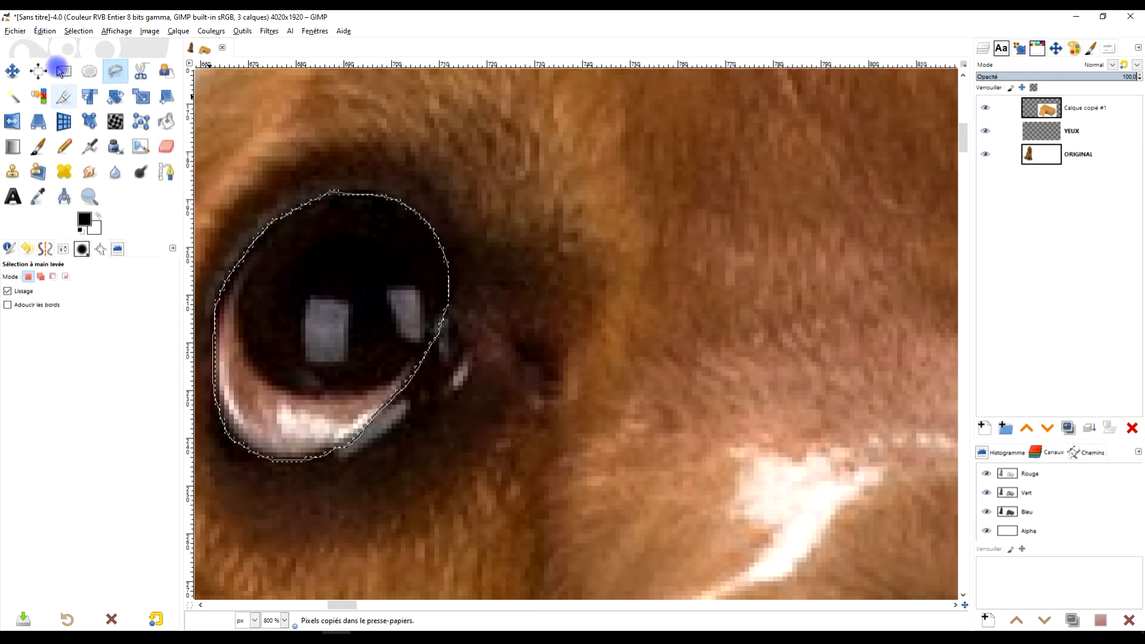
left_click(44, 31)
left_click(66, 126)
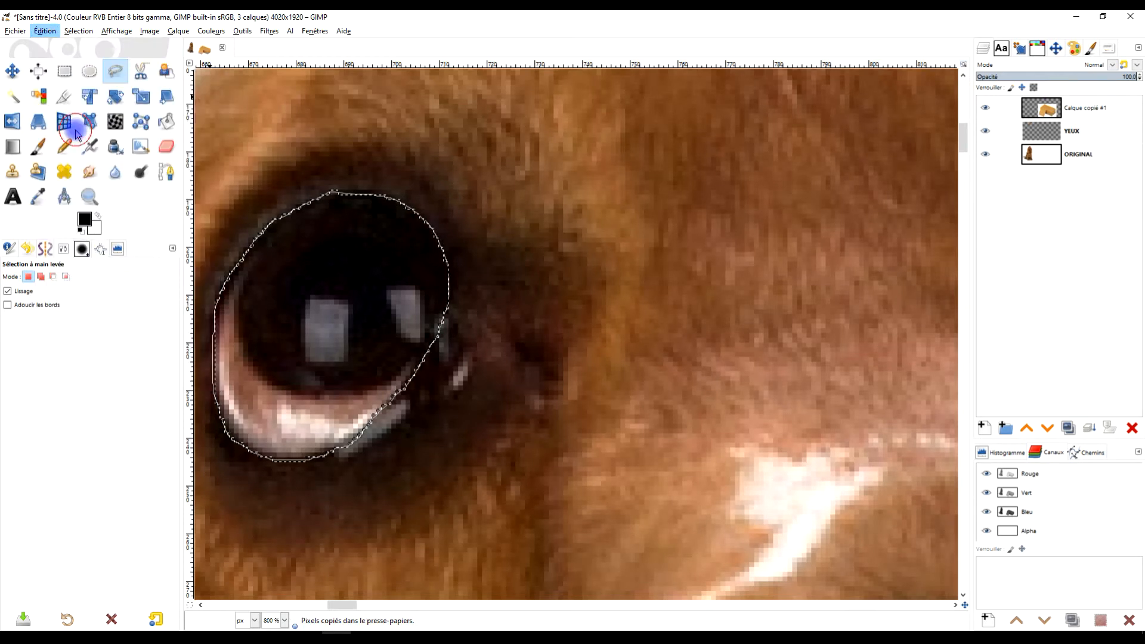
left_click_drag(329, 278, 412, 270)
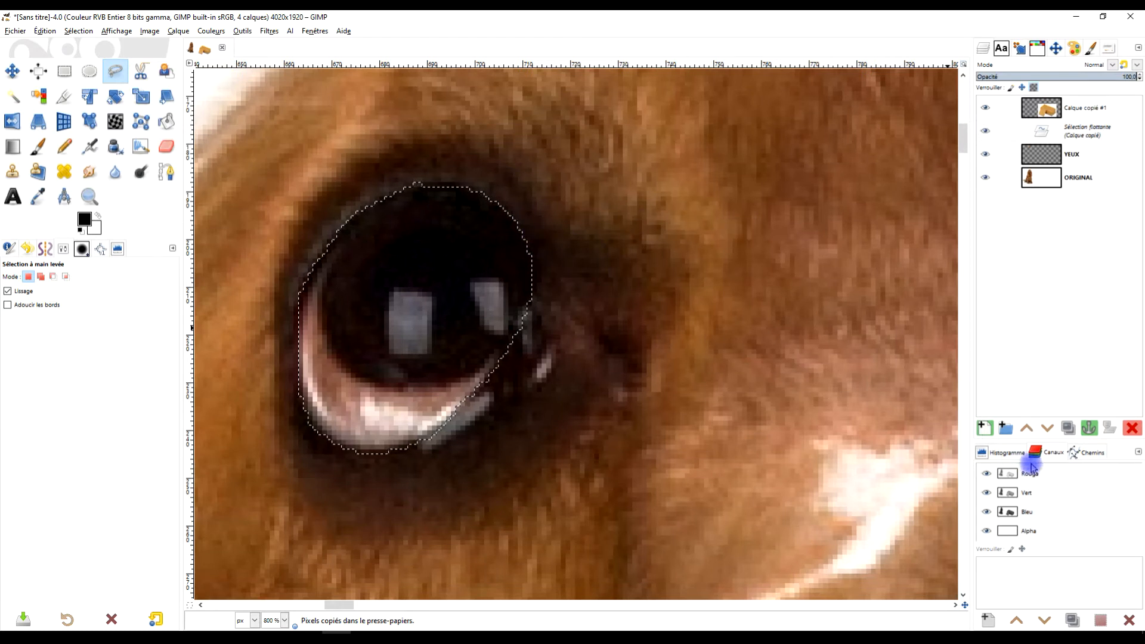
left_click(985, 428)
- Rename the pasted eye layer oeil droite
double_click(1077, 132)
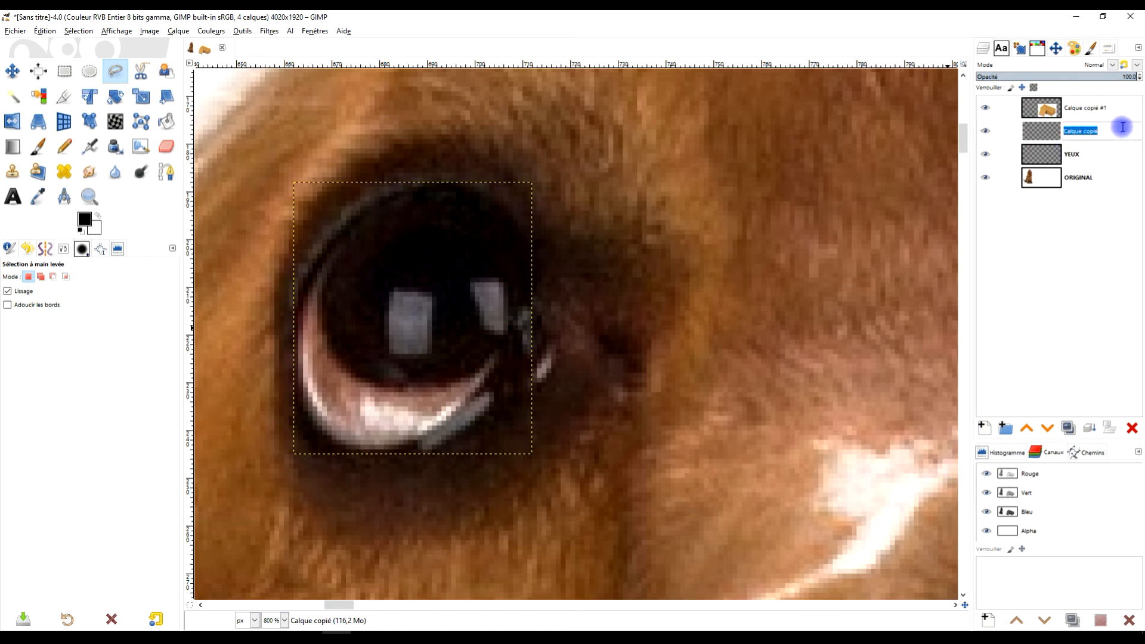
type("oeil ")
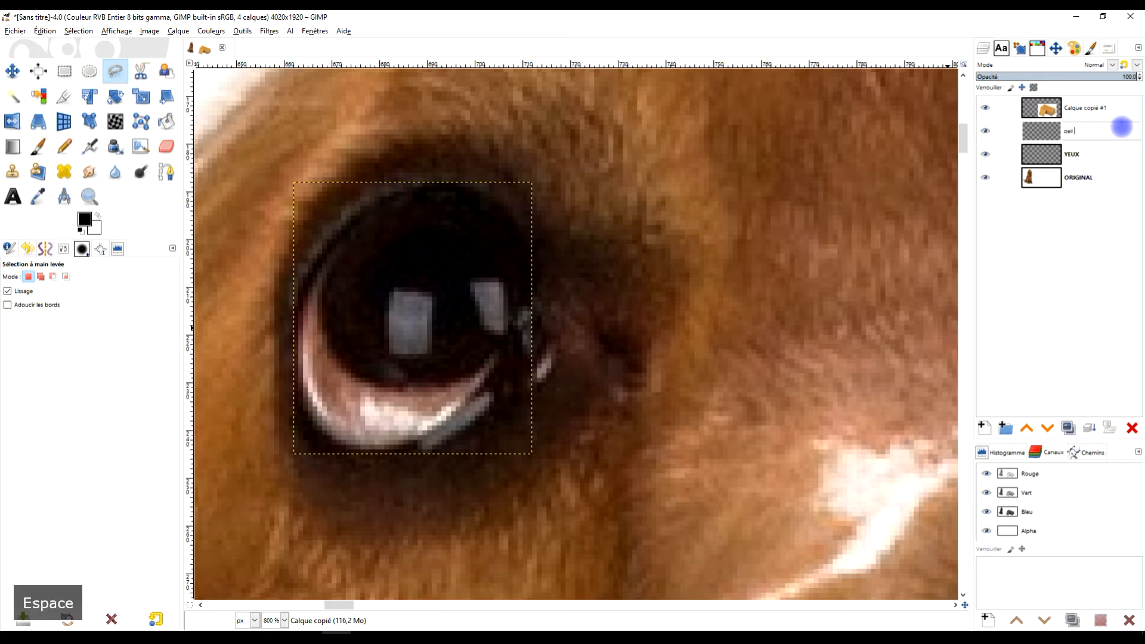
type("droite")
key("BackSpace")
type("e")
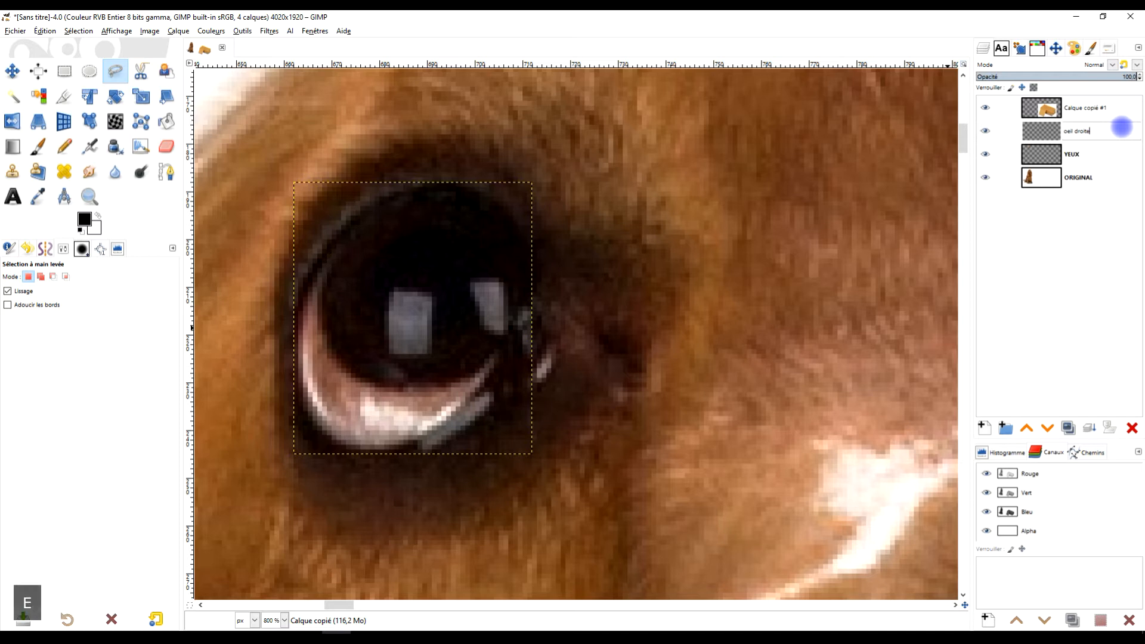
key("Return")
- Outline the dog's other eye on the YEUX layer with a closed Free Select selection
scroll(818, 327, "down", 3)
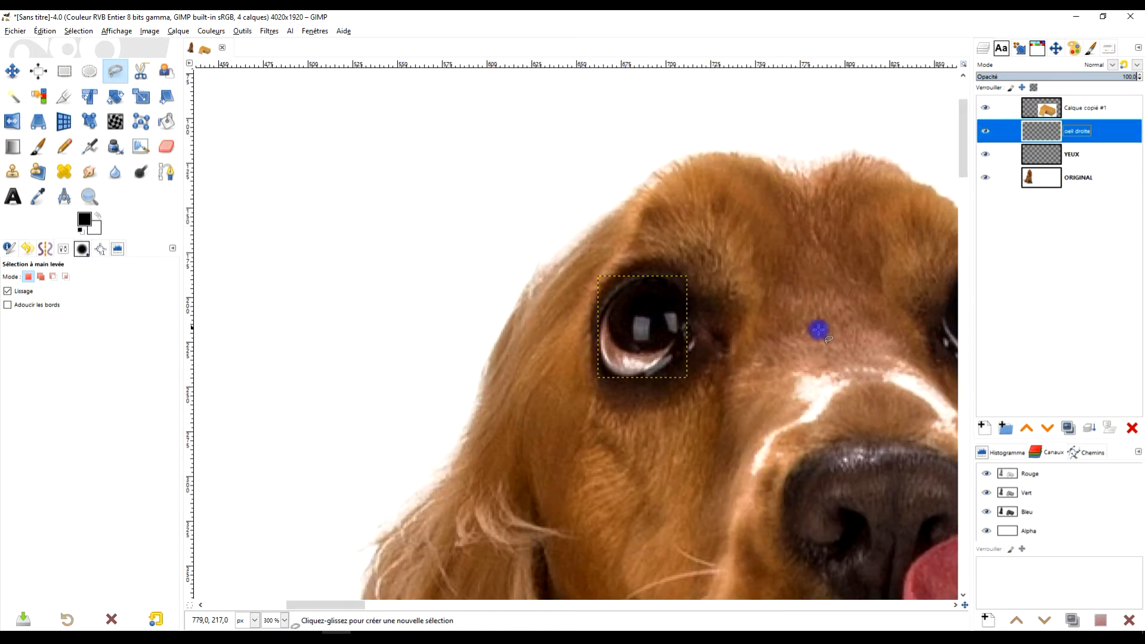
scroll(748, 305, "up", 3)
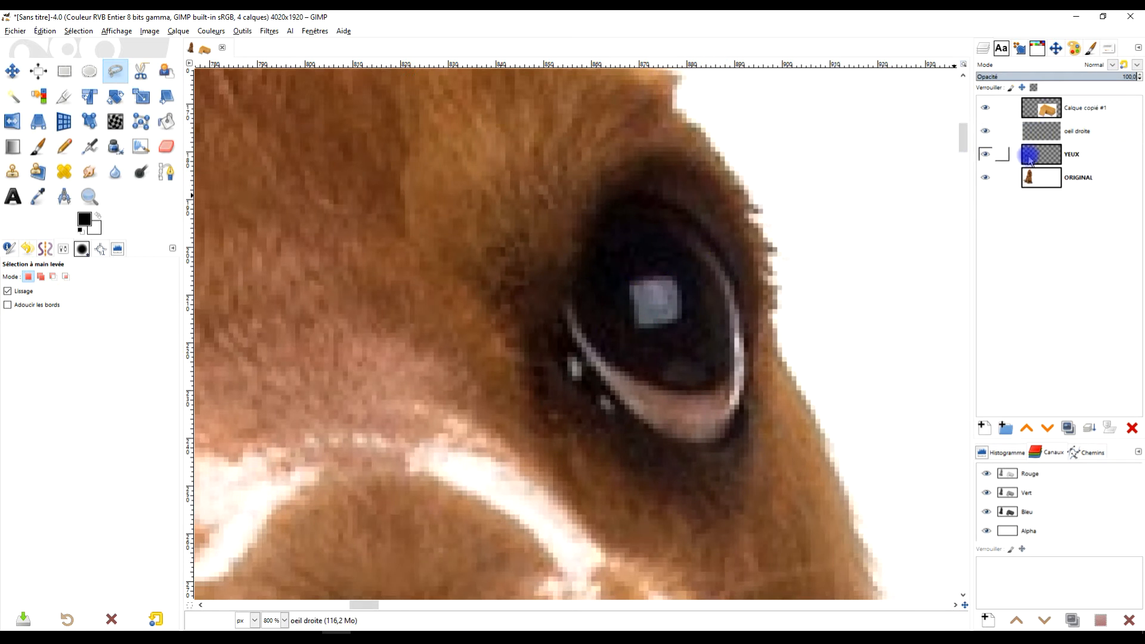
left_click(1039, 157)
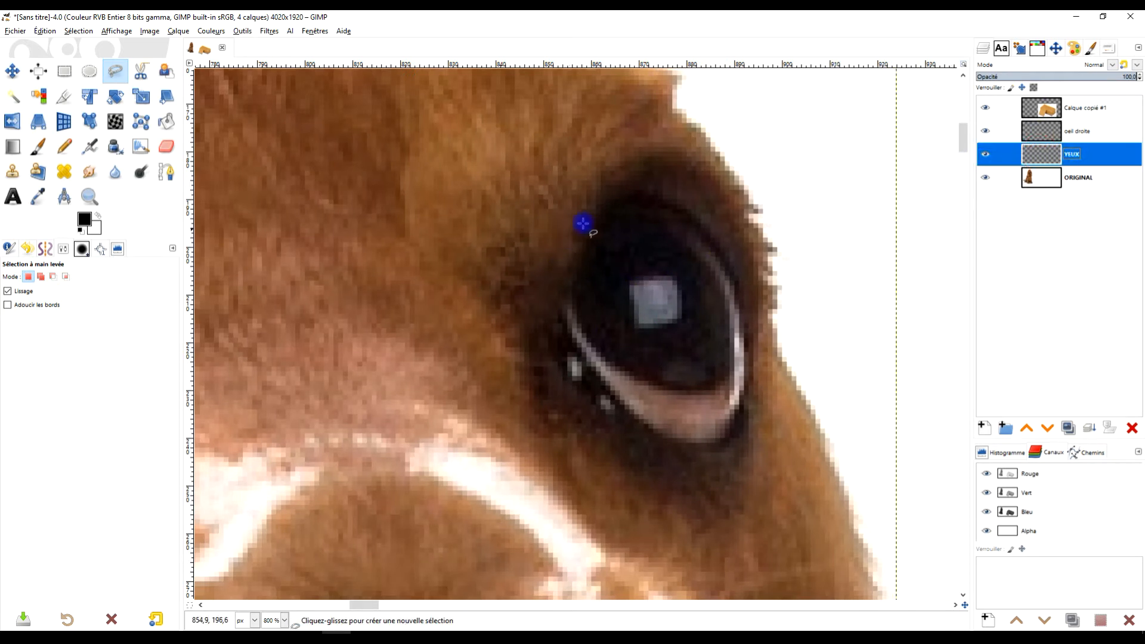
left_click(621, 199)
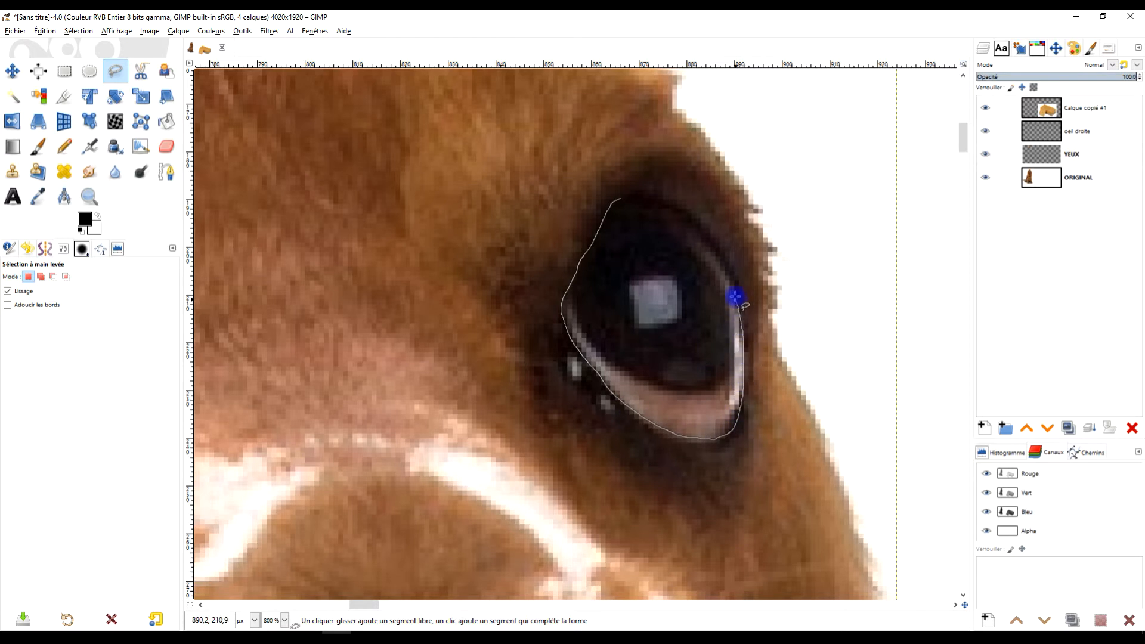
left_click(620, 197)
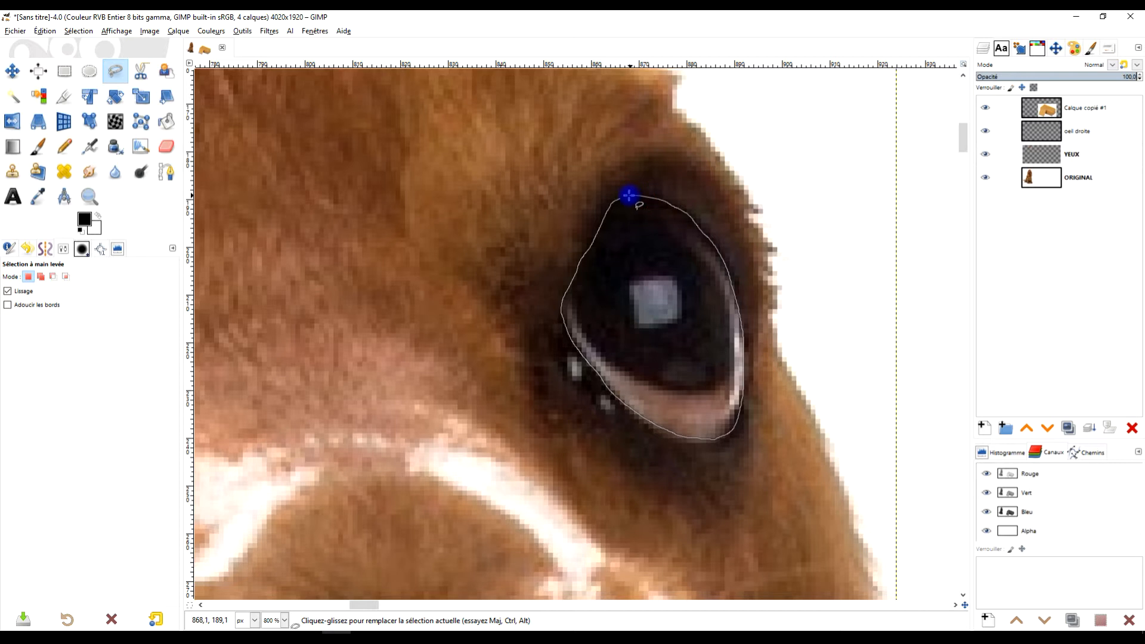
key("Return")
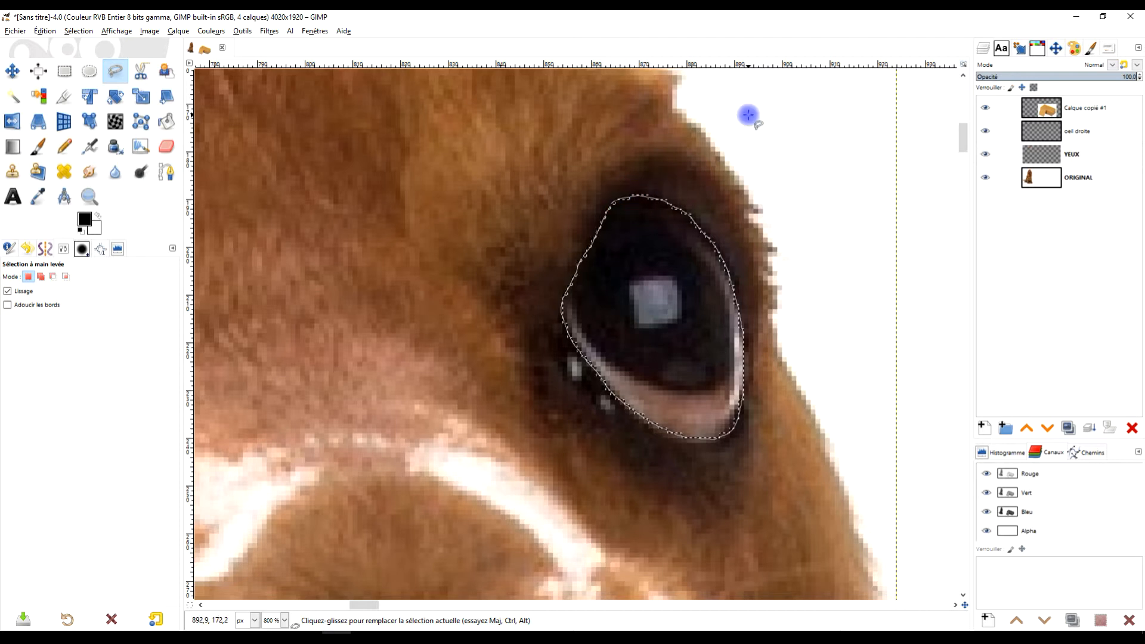
- Copy the selected left eye and turn the pasted floating selection into a new layer
key("ctrl")
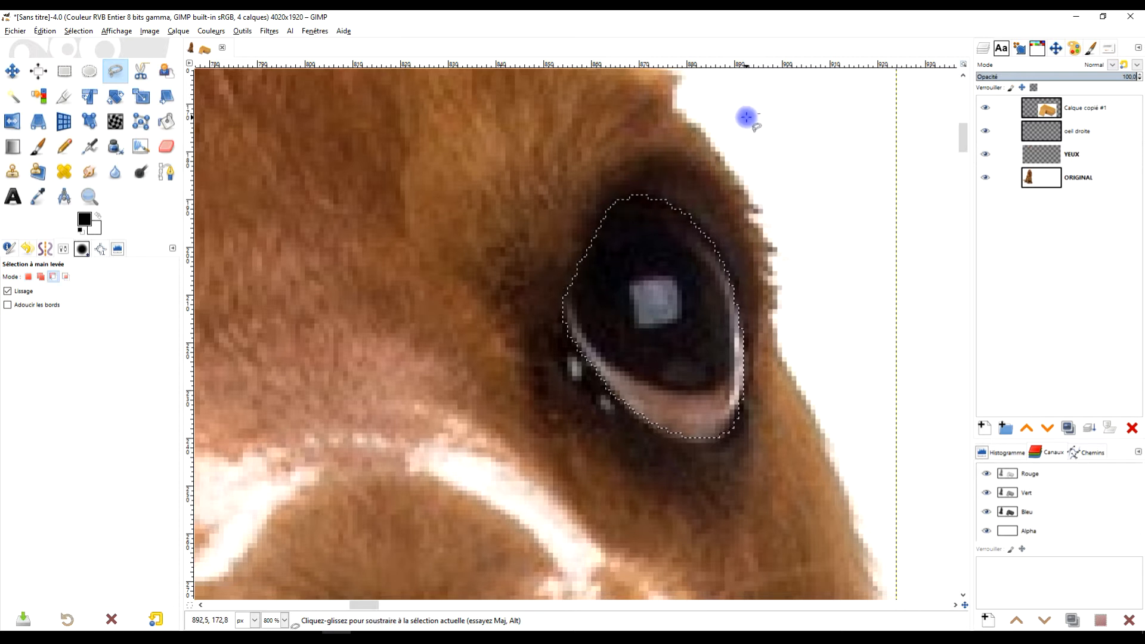
key("ctrl+c")
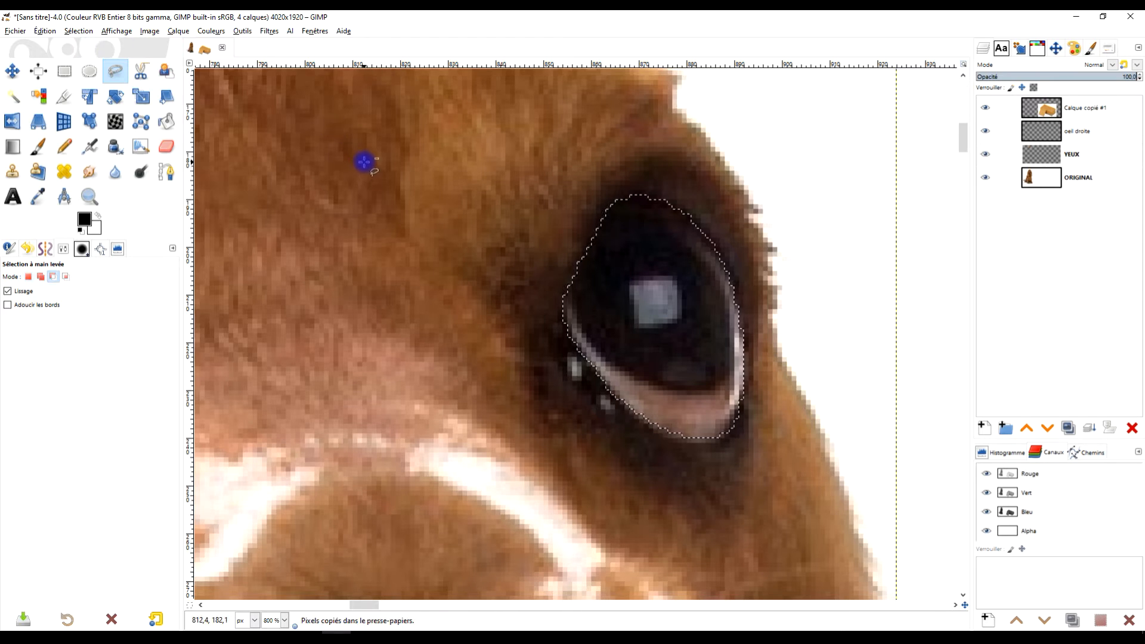
key("ctrl+v")
left_click(1074, 154)
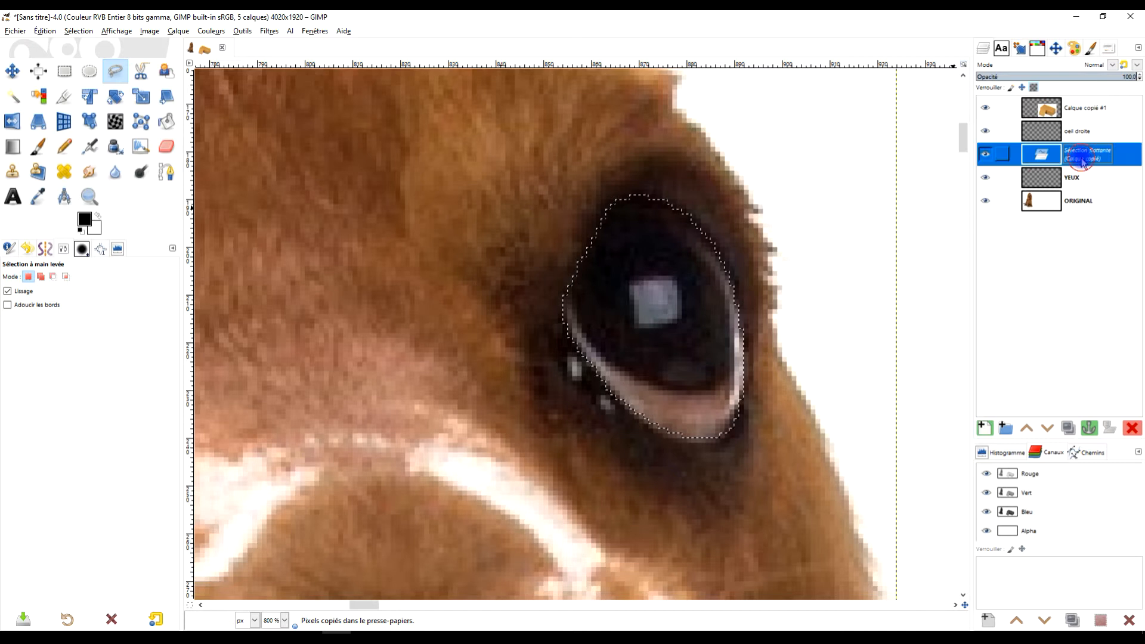
left_click(984, 426)
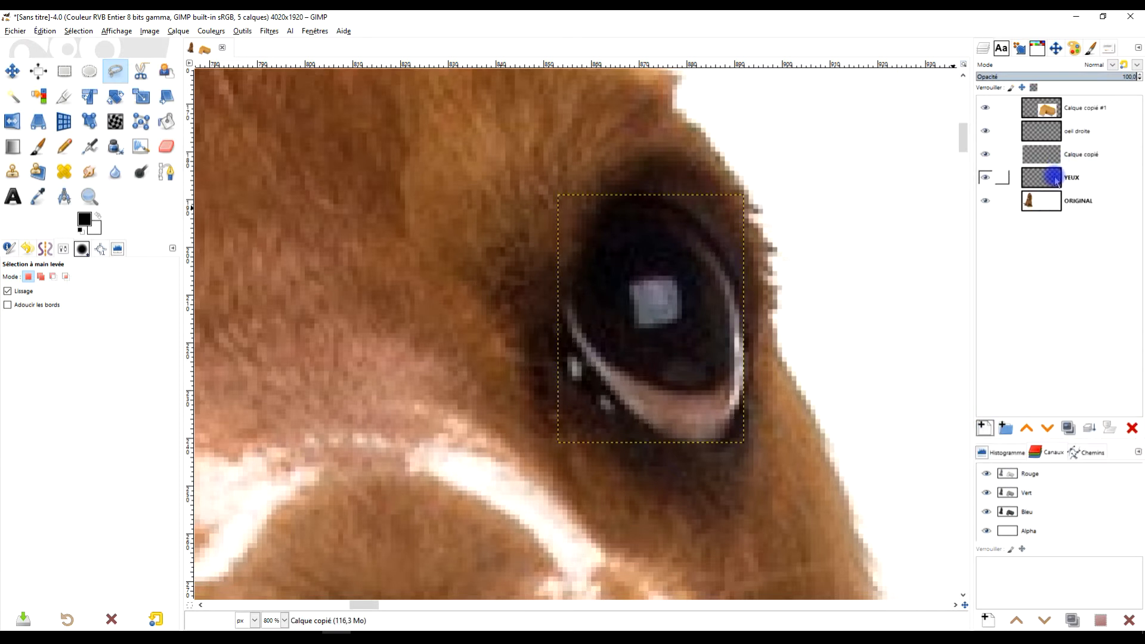
- Rename the new left eye layer oeil gauche
double_click(1081, 153)
type("o")
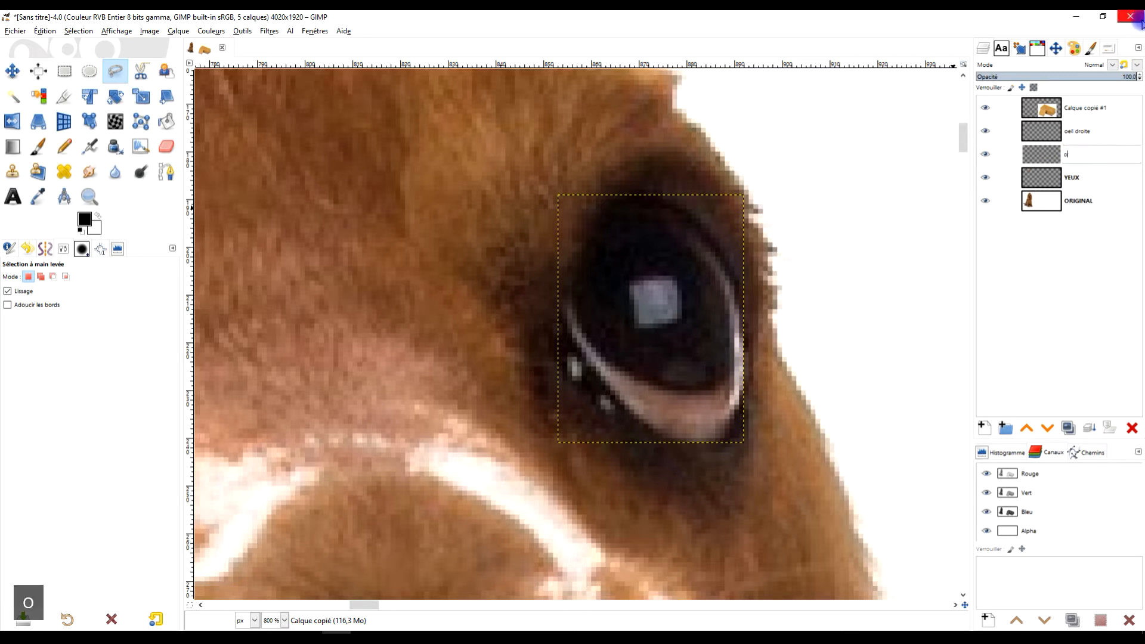
type("eil gauche")
key("Return")
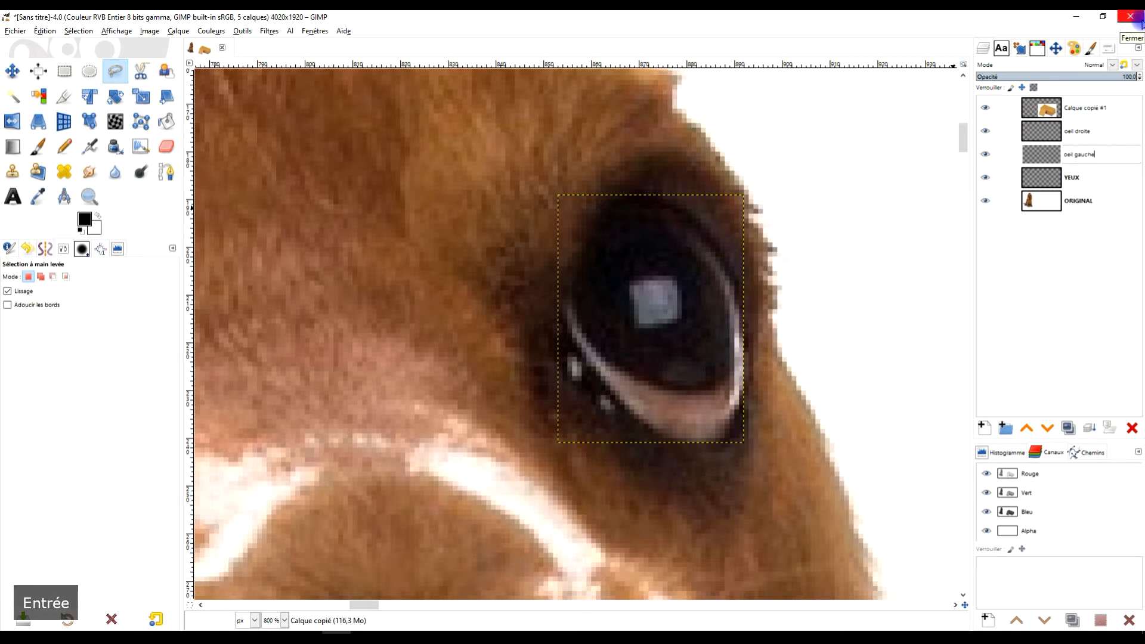
scroll(626, 256, "down", 5)
scroll(550, 276, "up", 2)
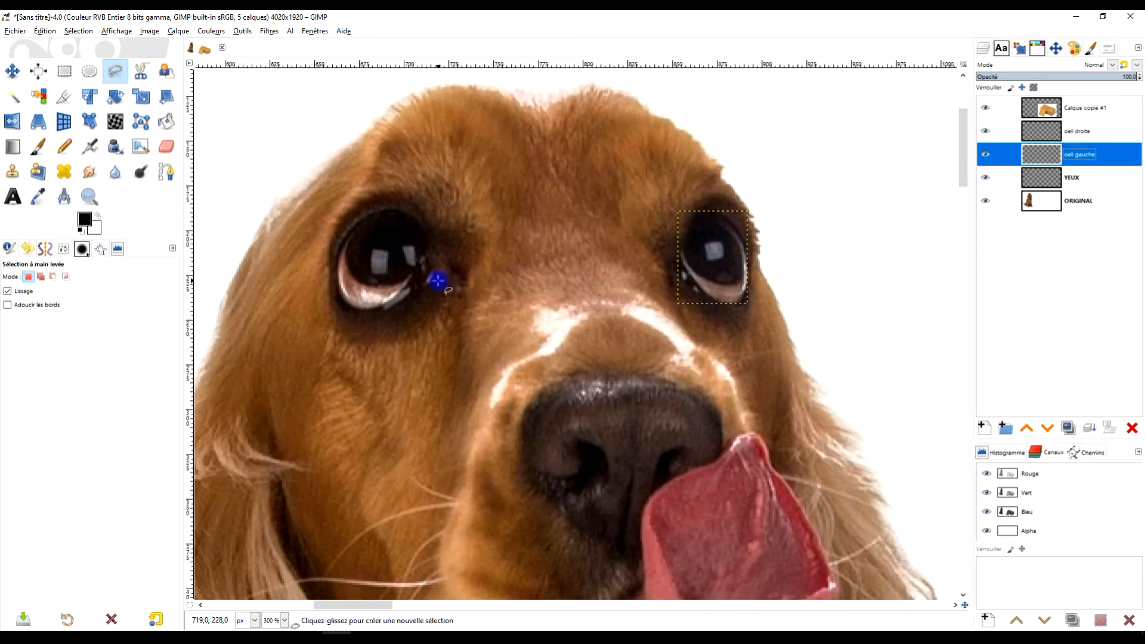
scroll(350, 277, "up", 2)
scroll(478, 235, "down", 1)
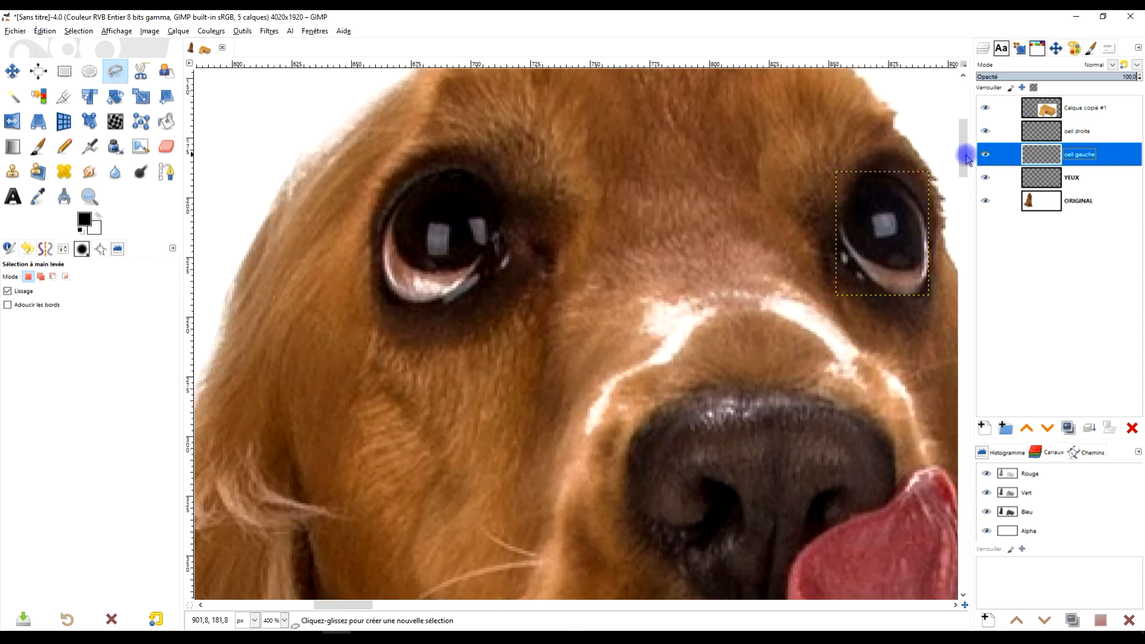
left_click_drag(731, 258, 600, 276)
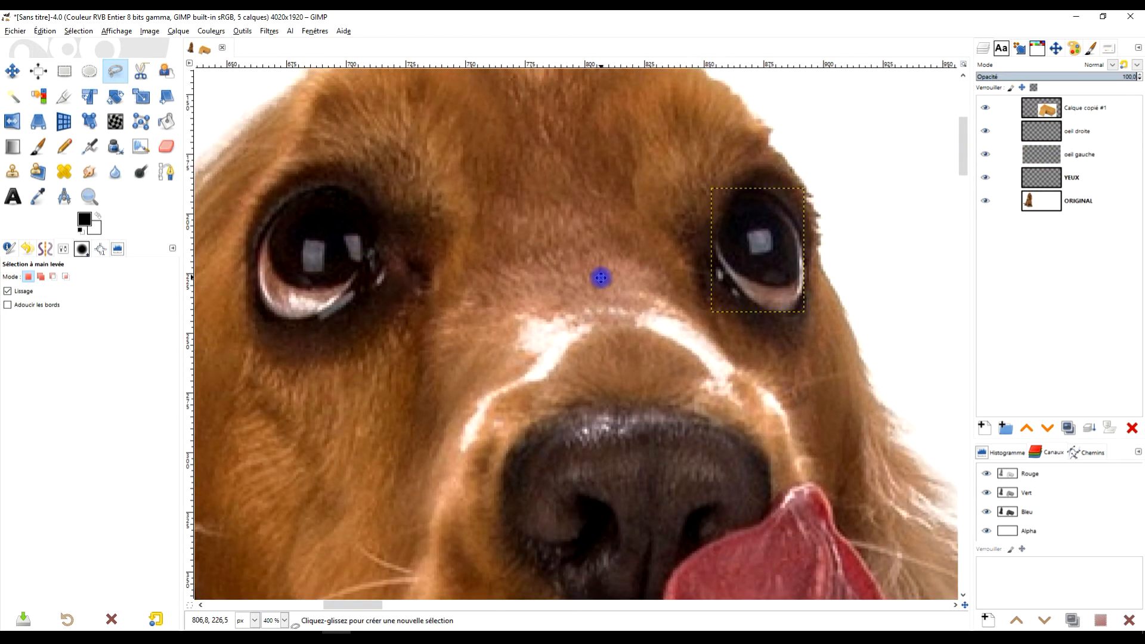
left_click(115, 99)
left_click(769, 221)
left_click_drag(769, 209, 687, 332)
left_click(942, 84)
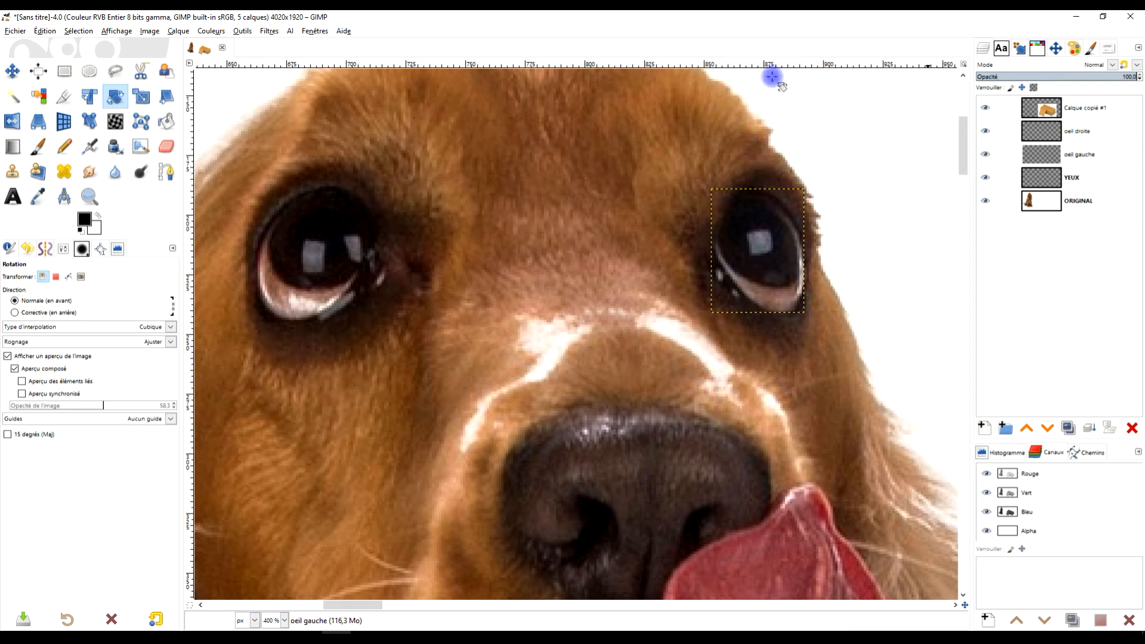
- Swap the two eye layers, moving oeil droite onto the dog's left eye and oeil gauche onto its right eye
left_click(1051, 136)
left_click(20, 73)
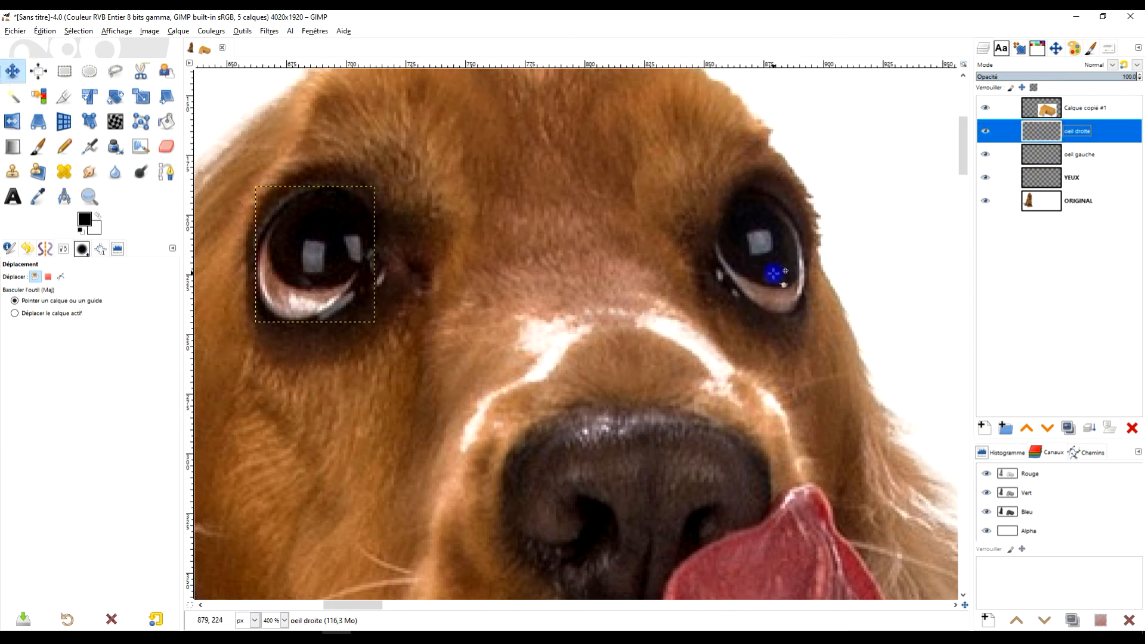
left_click_drag(772, 265, 402, 209)
left_click_drag(310, 257, 793, 269)
left_click_drag(416, 185, 327, 256)
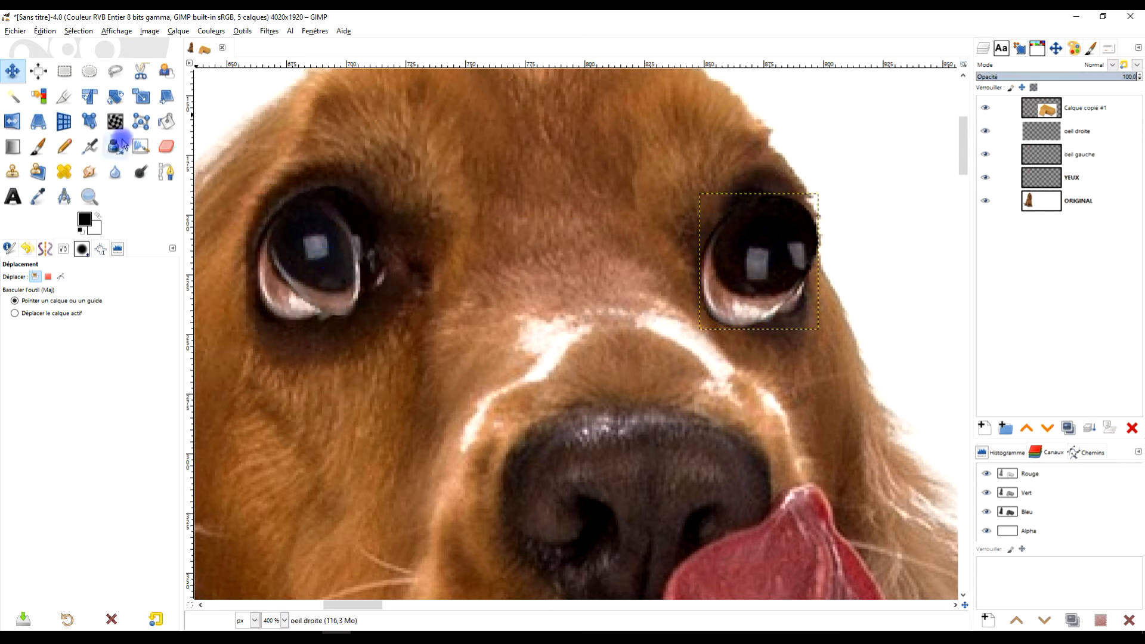
- Rotate the oeil droite layer by about 143.77 degrees around its centre
left_click(112, 99)
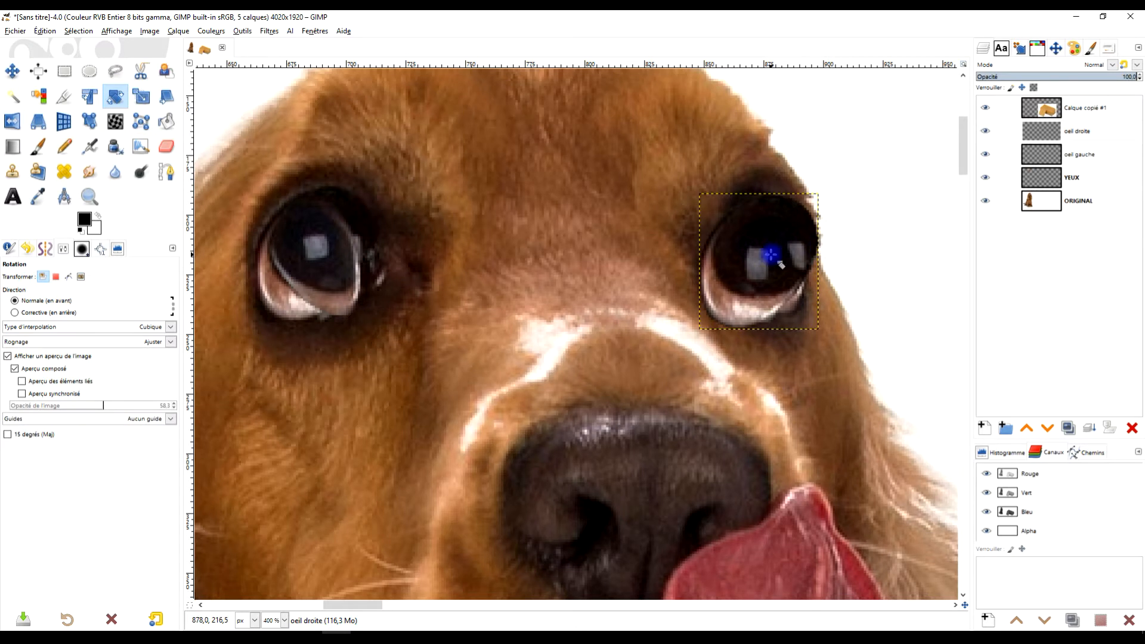
left_click(801, 232)
left_click_drag(818, 226, 757, 327)
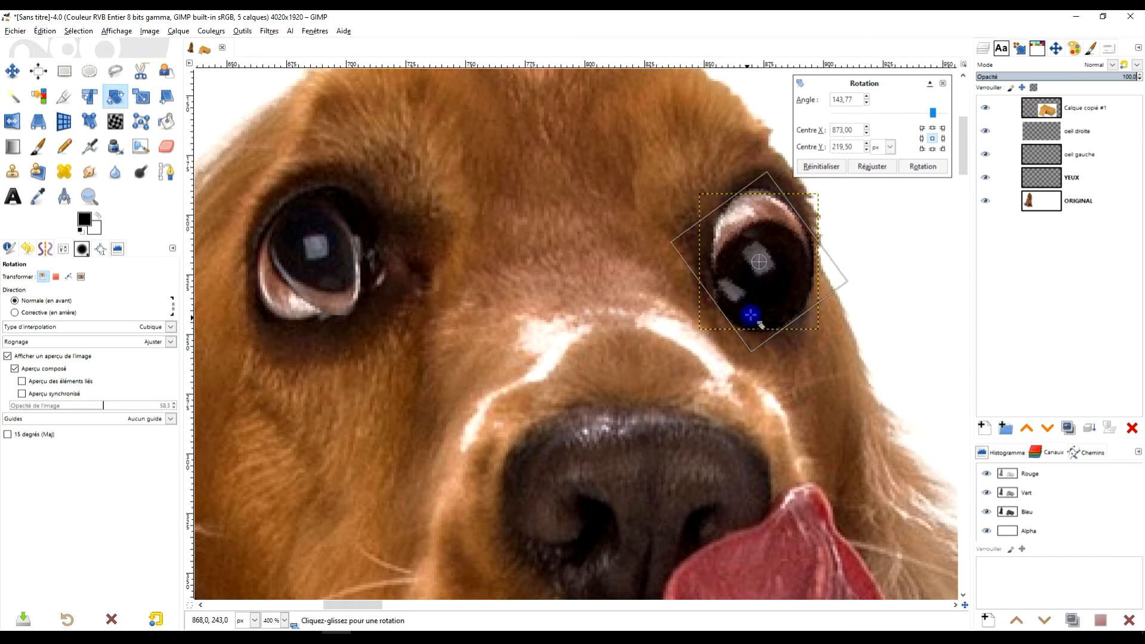
left_click(923, 166)
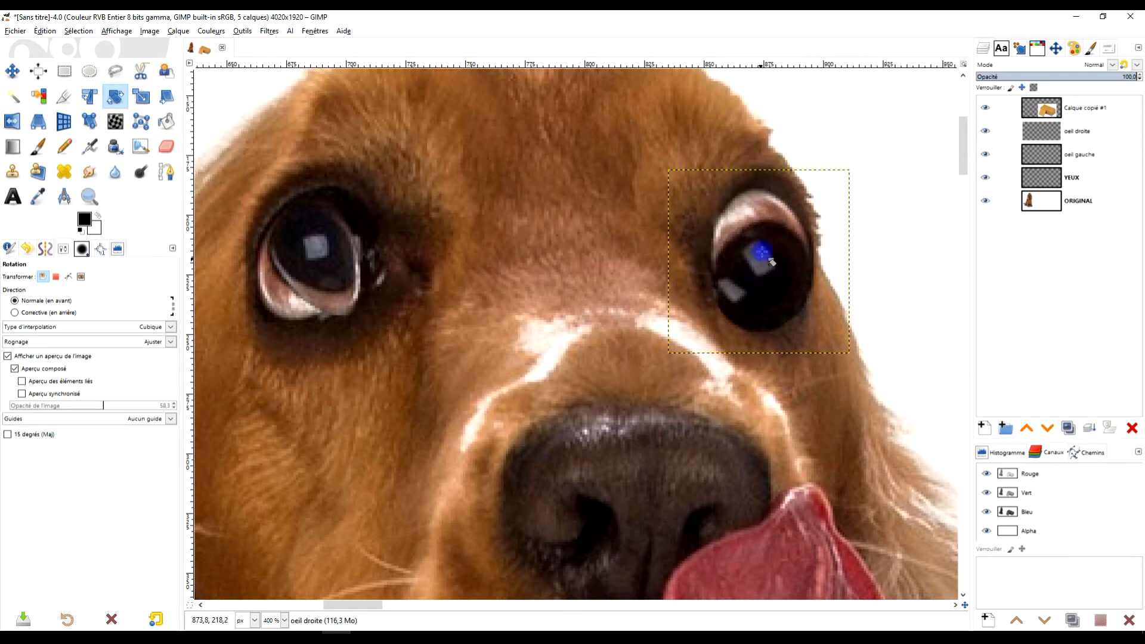
- Rotate the oeil gauche layer by about -124.66 degrees around its centre
double_click(1086, 156)
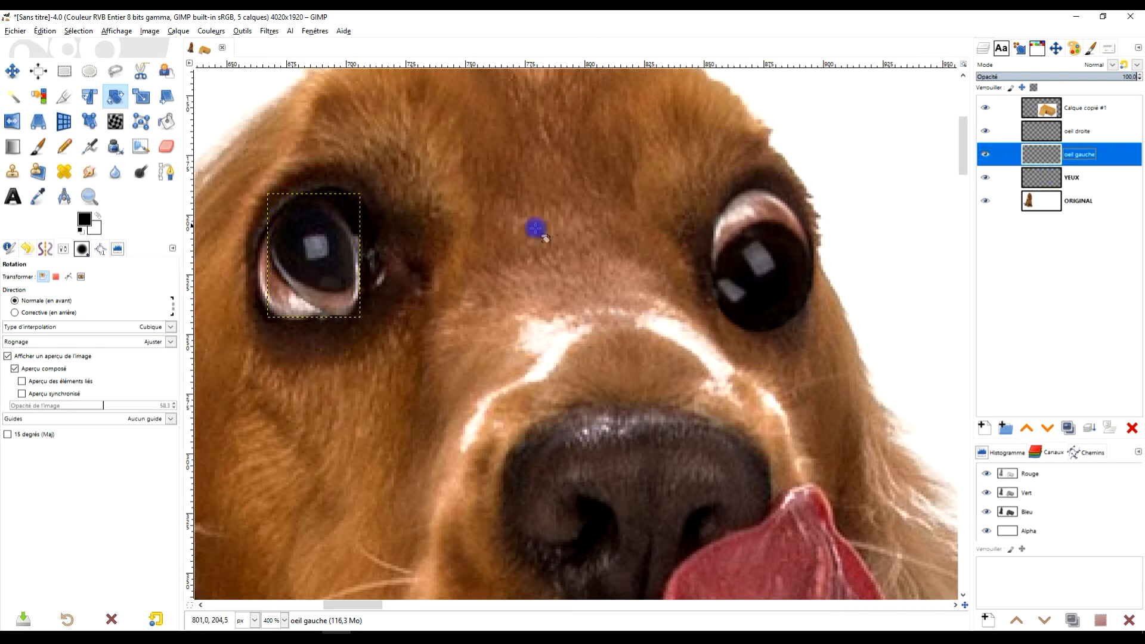
left_click(310, 247)
left_click_drag(327, 218, 193, 283)
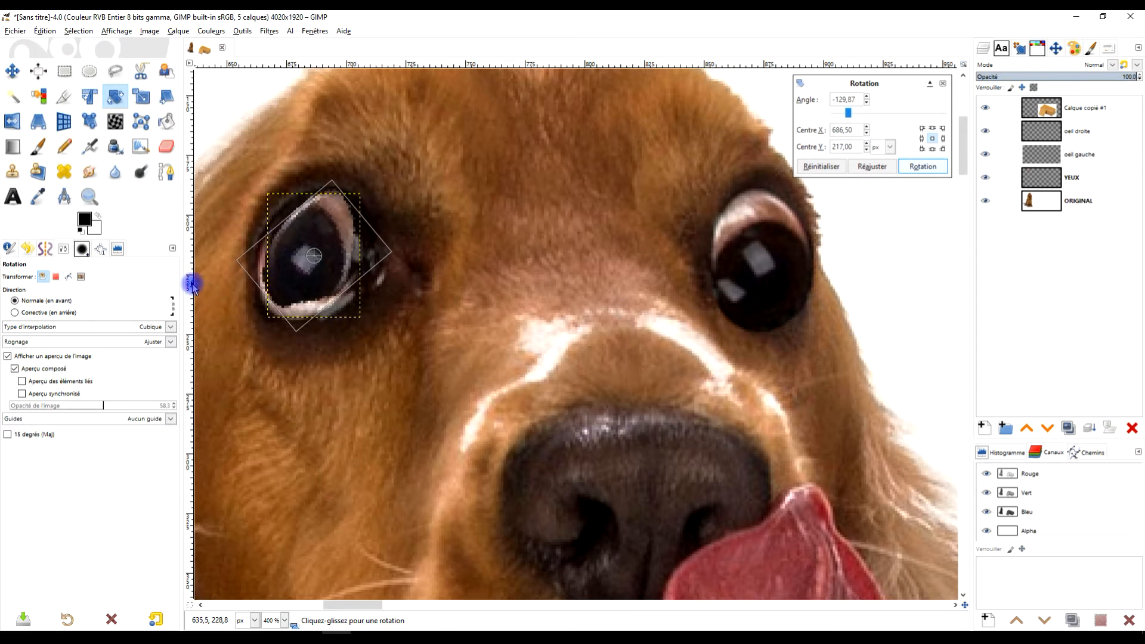
scroll(447, 320, "down", 4)
scroll(442, 321, "up", 1)
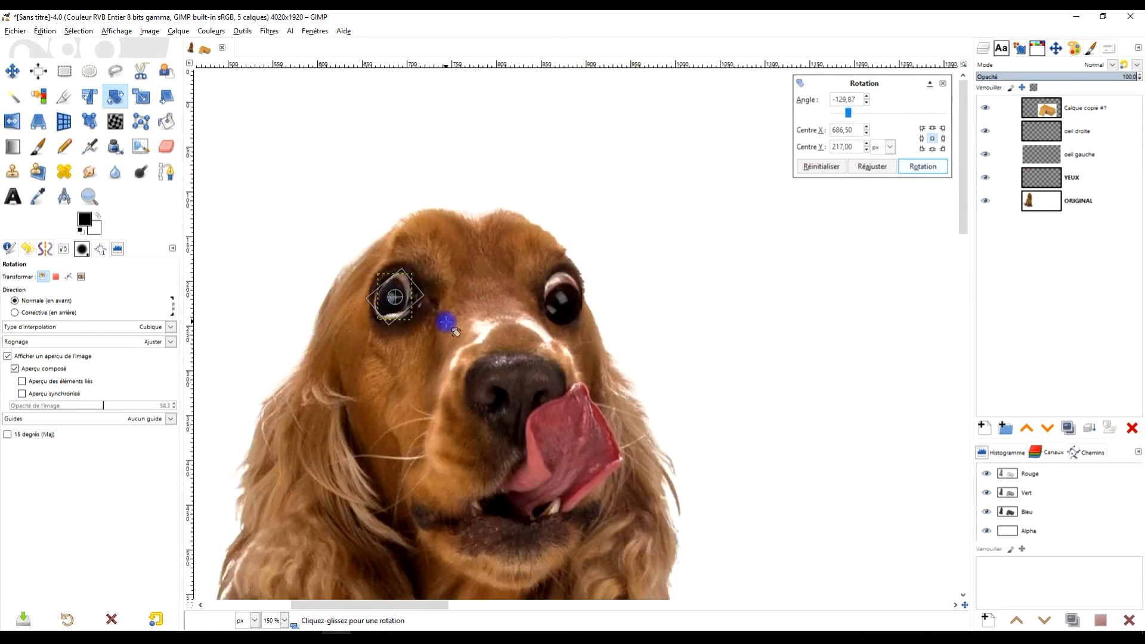
scroll(446, 322, "up", 2)
left_click_drag(431, 268, 478, 316)
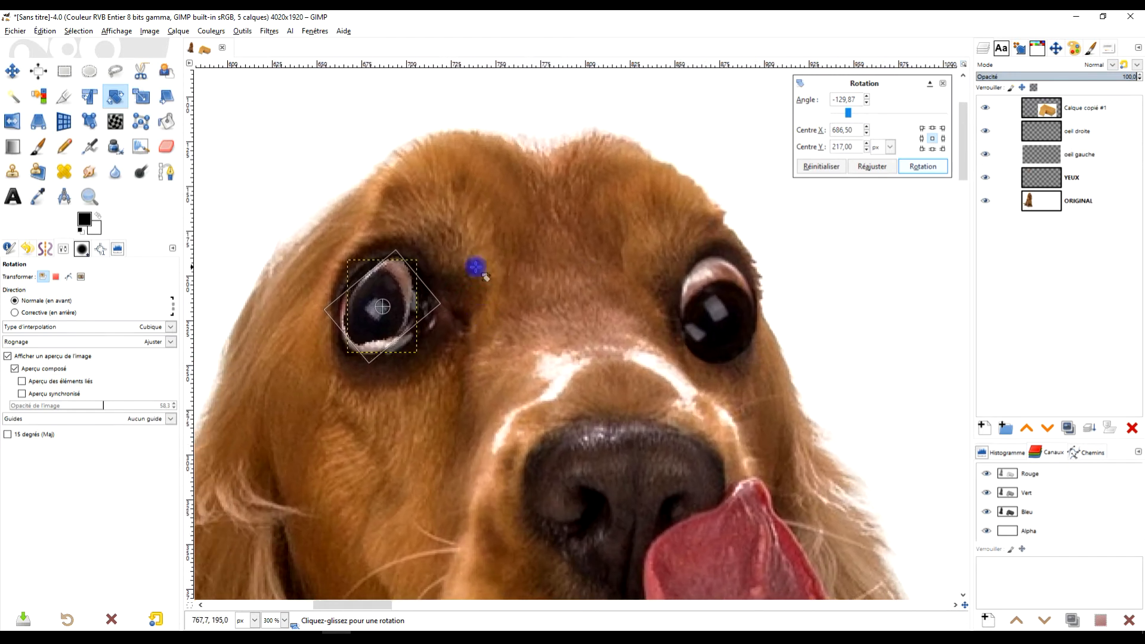
mouse_move(401, 291)
left_mouse_down()
mouse_move(398, 299)
mouse_move(393, 285)
left_mouse_up()
left_click(922, 167)
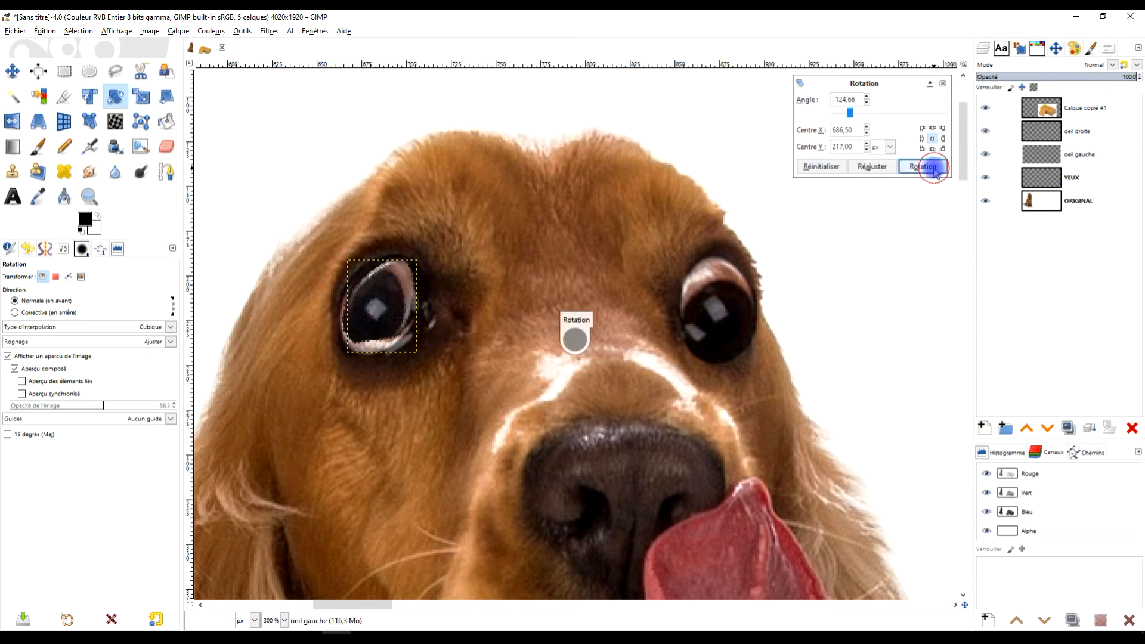
- Flip the rotated oeil gauche layer horizontally and check it against the rest of the dog's face
scroll(442, 337, "down", 2)
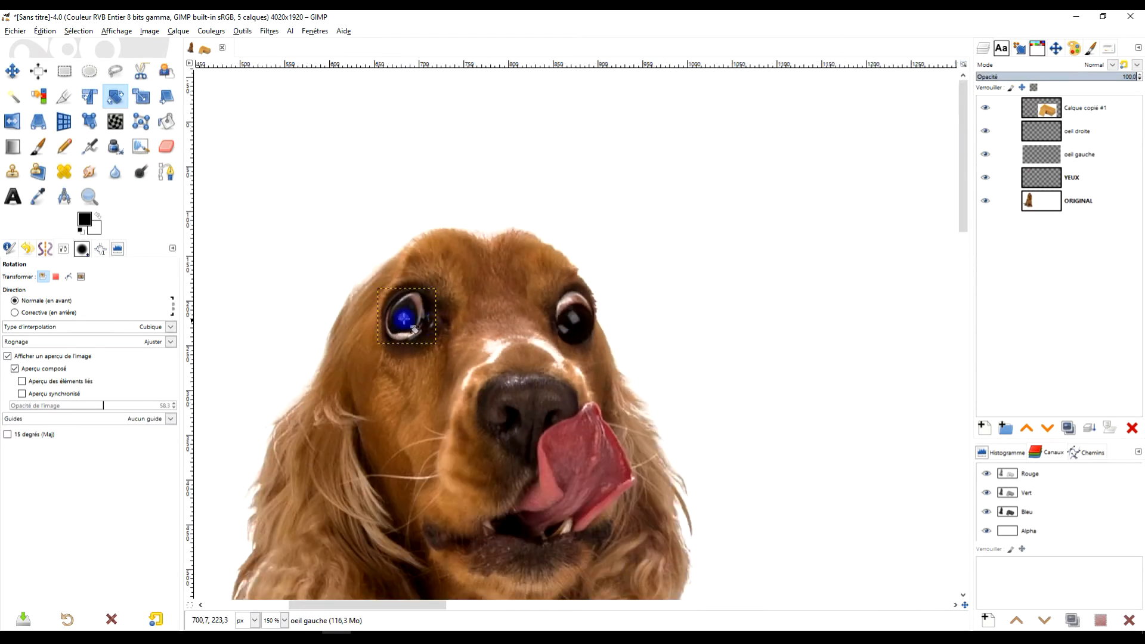
scroll(406, 321, "up", 3)
left_click(12, 121)
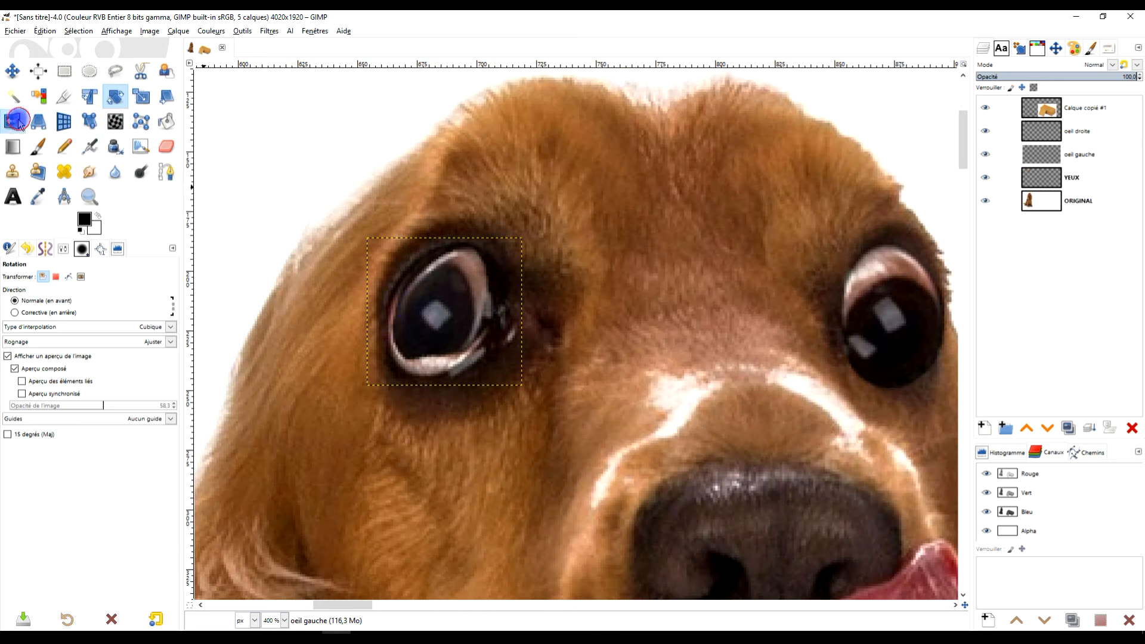
left_click(447, 292)
scroll(525, 353, "down", 3)
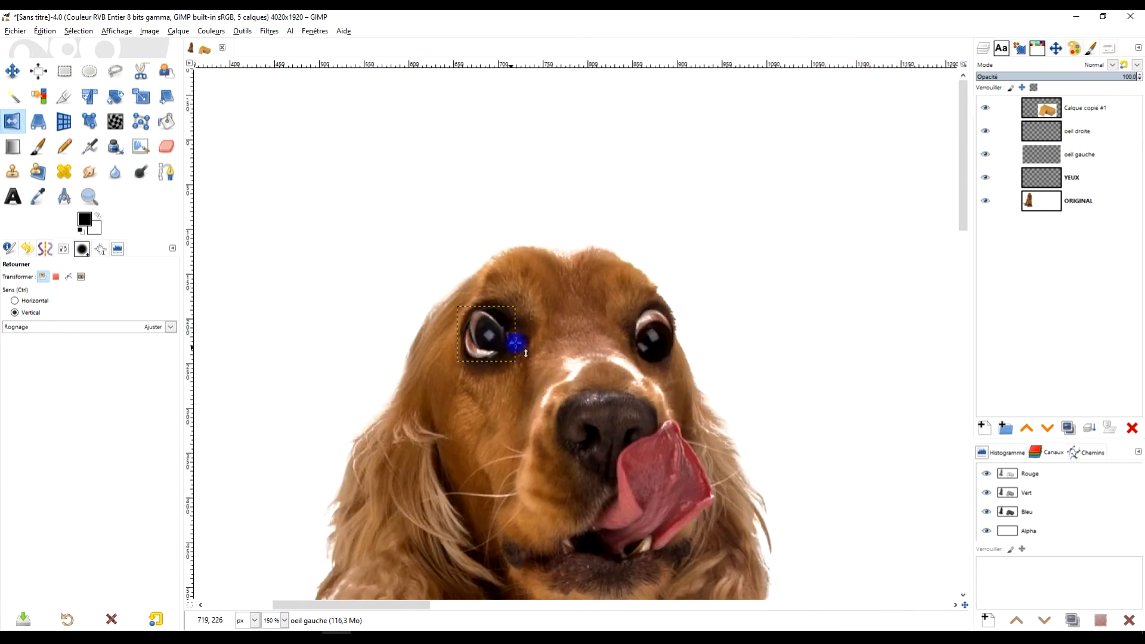
scroll(526, 351, "up", 3)
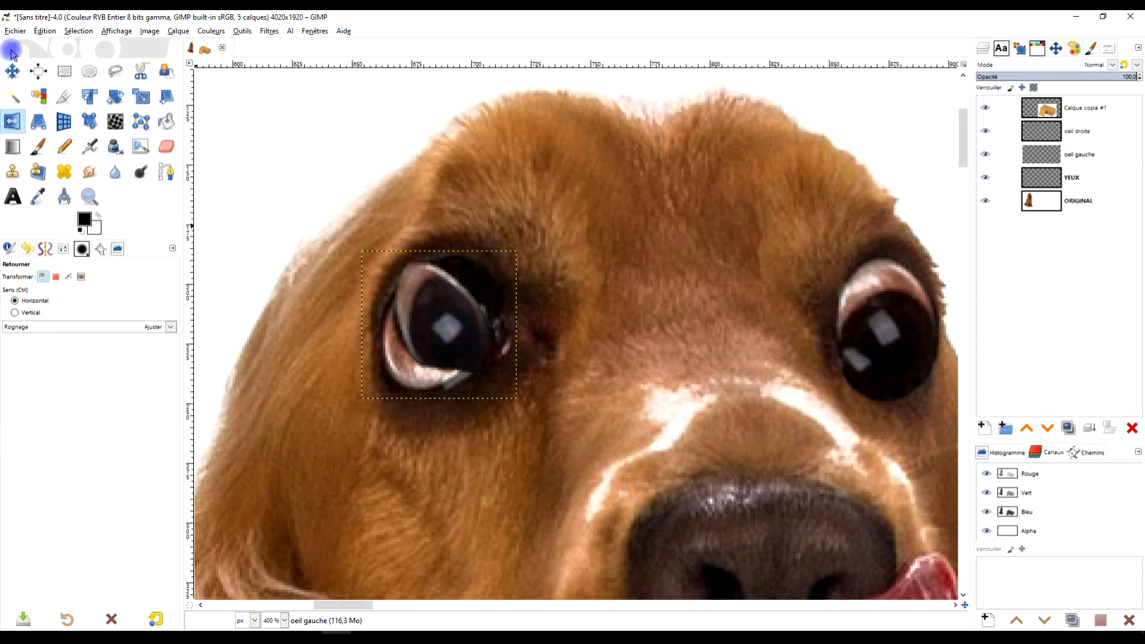
- Move the oeil gauche layer out of the eye socket and onto the dog's forehead
left_click(12, 71)
left_click_drag(447, 325, 677, 235)
scroll(685, 239, "down", 2)
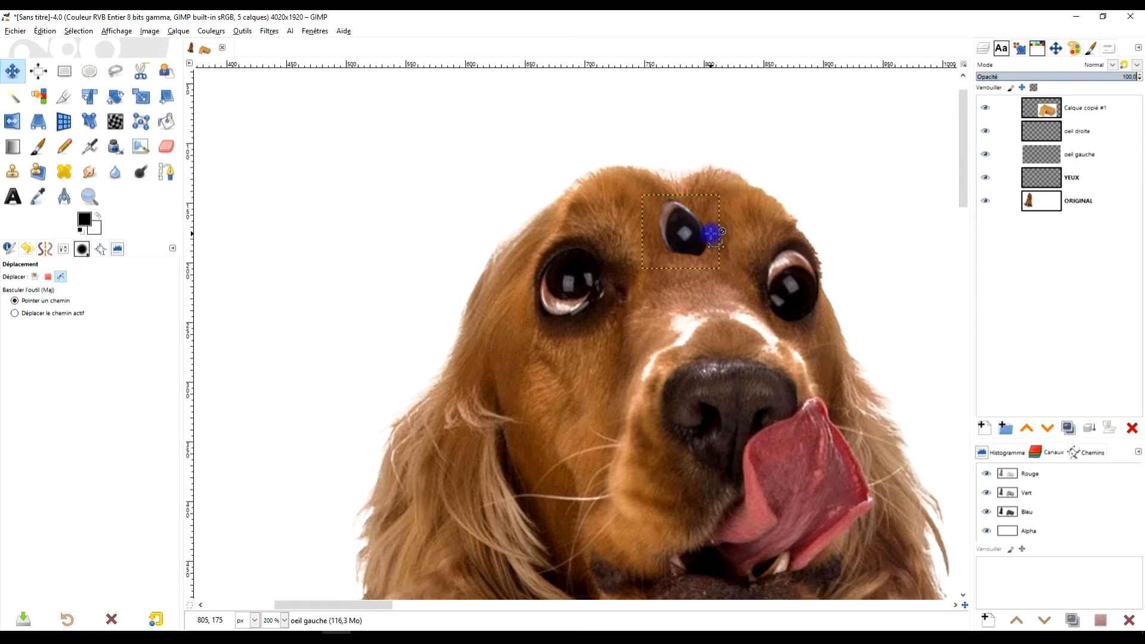
scroll(712, 234, "up", 2)
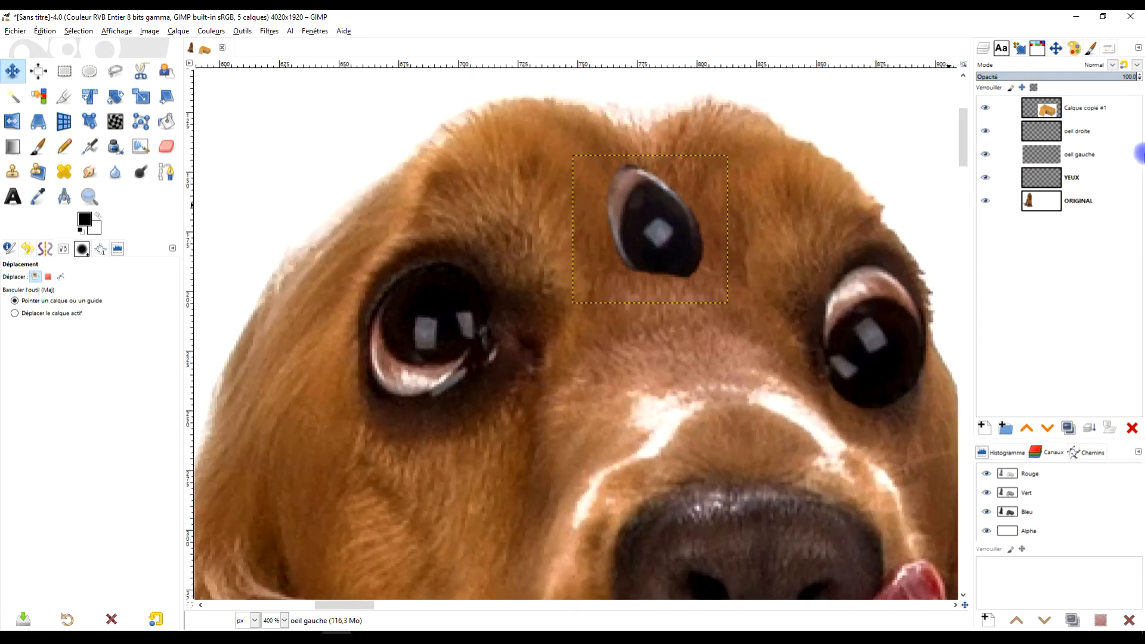
- Duplicate the oeil droite layer and move the copy over the dog's other eye
left_click(1081, 136)
left_click(1061, 429)
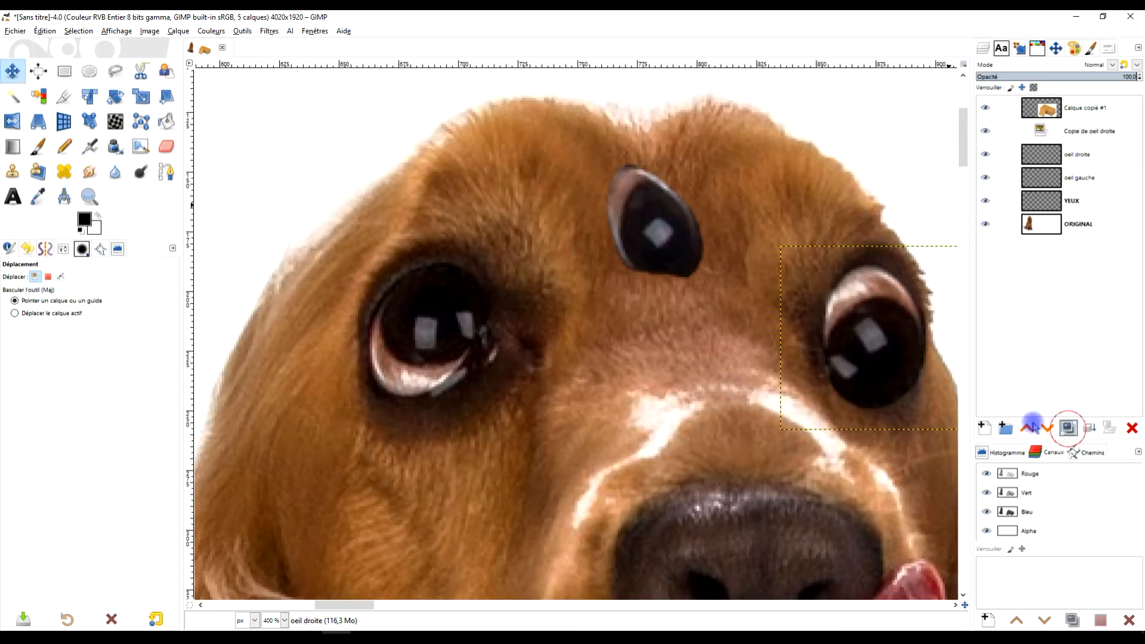
left_click_drag(888, 326, 449, 332)
key("1")
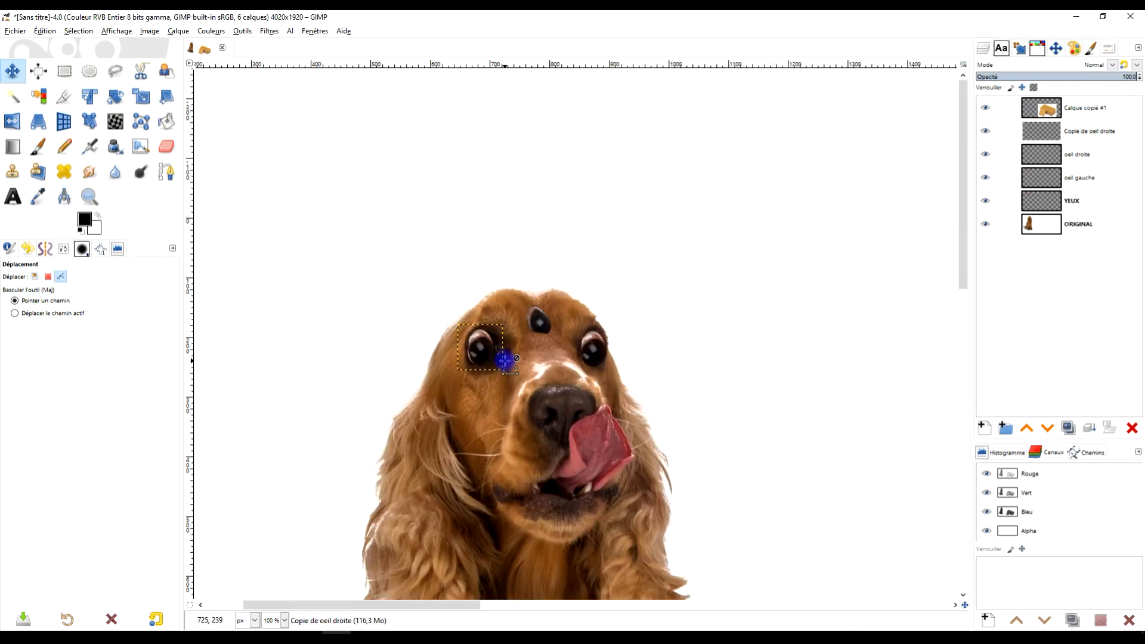
scroll(503, 345, "up", 3)
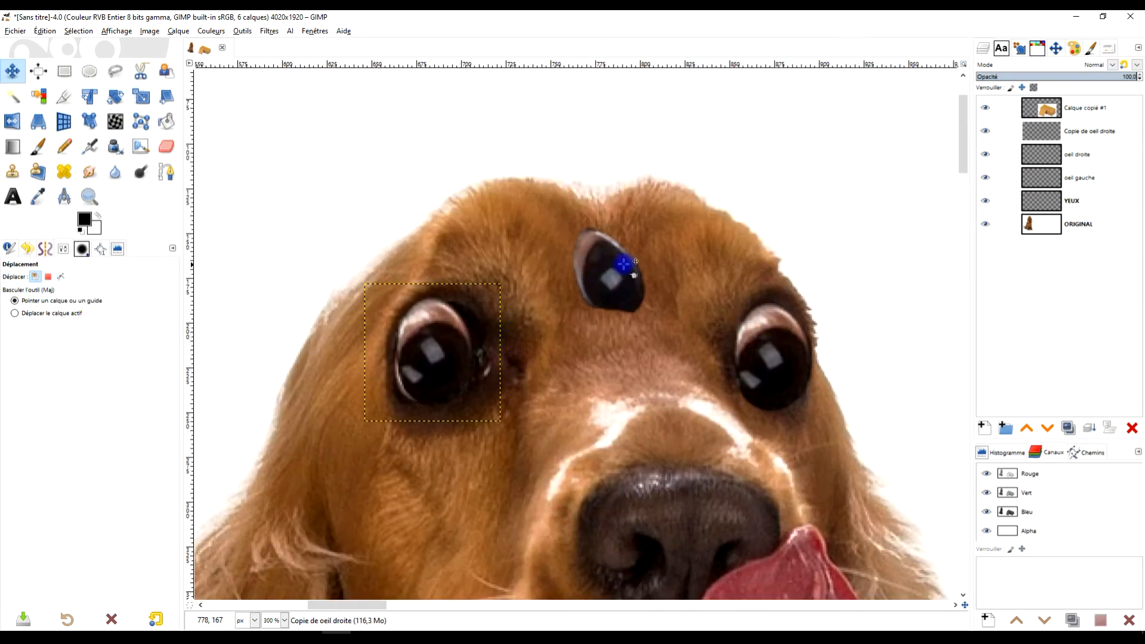
- Delete the oeil gauche layer that sits on the dog's forehead
left_click(1051, 156)
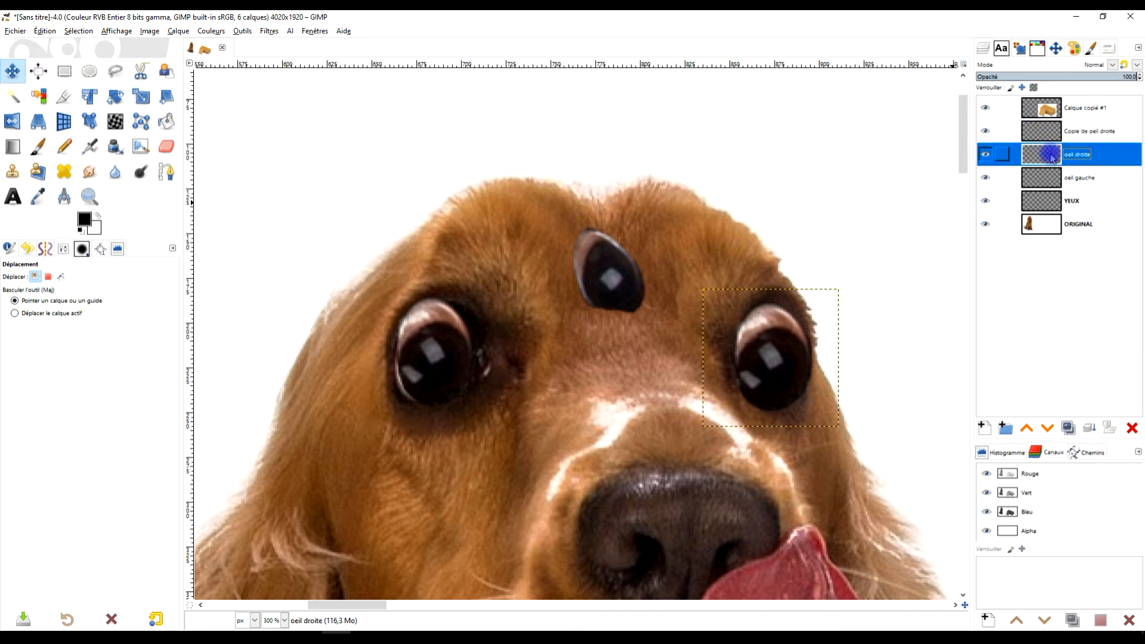
left_click(1042, 180)
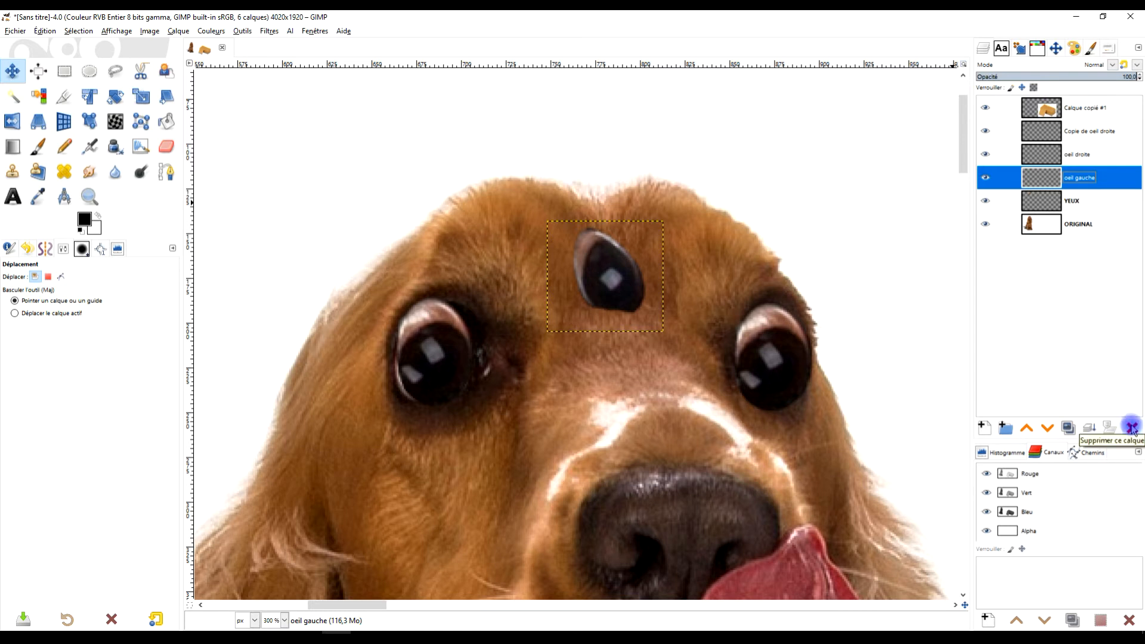
left_click(1132, 427)
key("1")
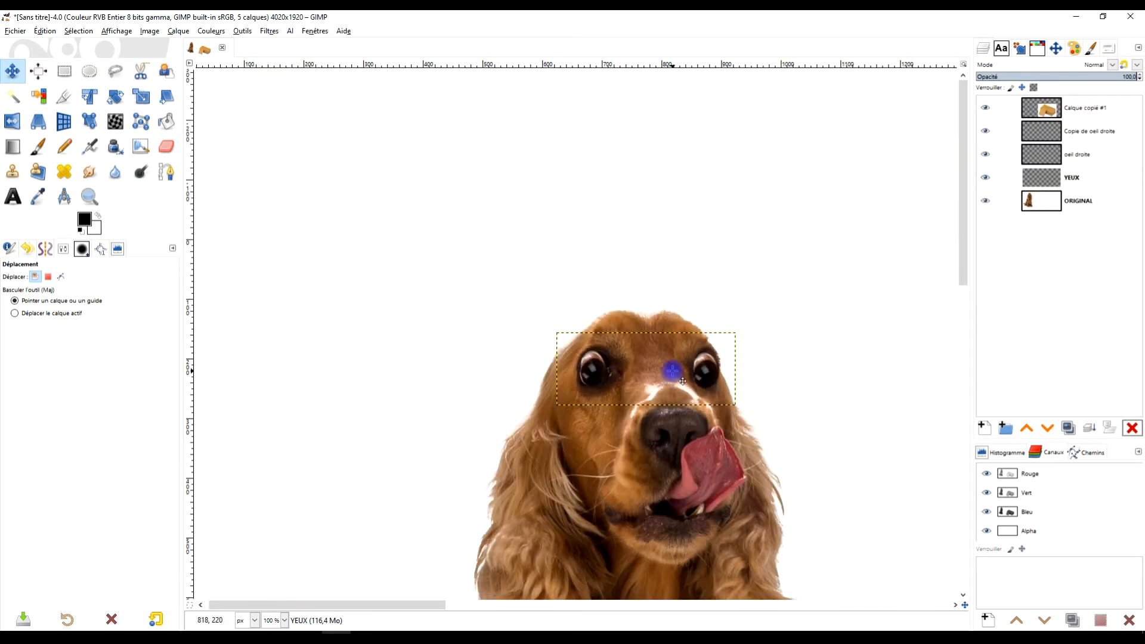
key("3")
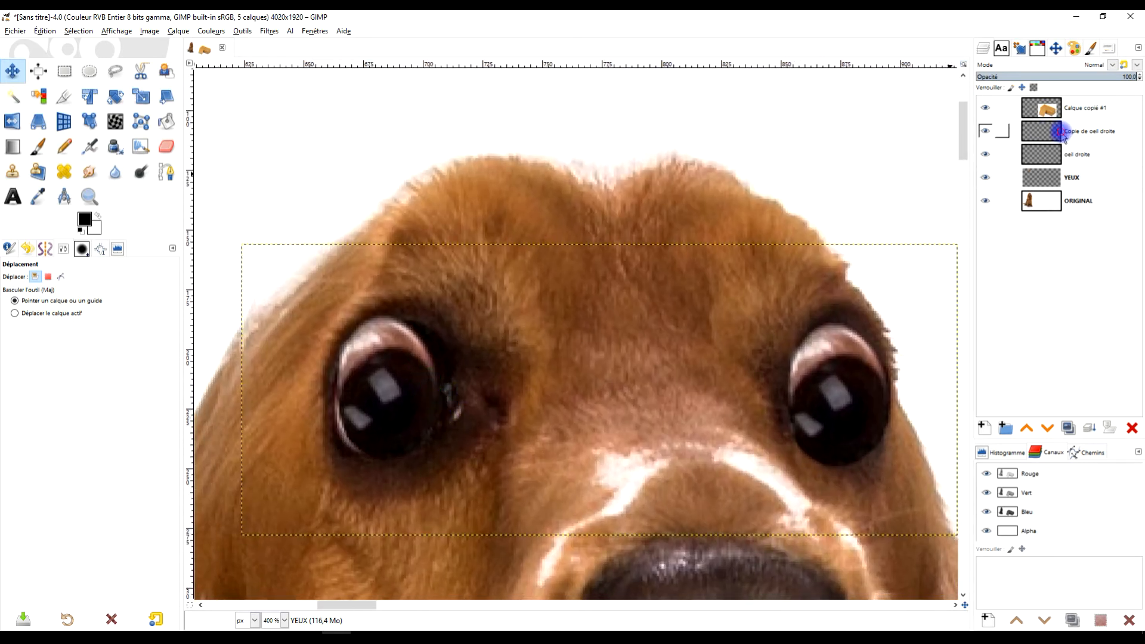
- Add a layer mask to the Copie de oeil droite layer, initialised to Sélection
left_click(1060, 132)
left_click(1092, 135)
left_click(985, 132)
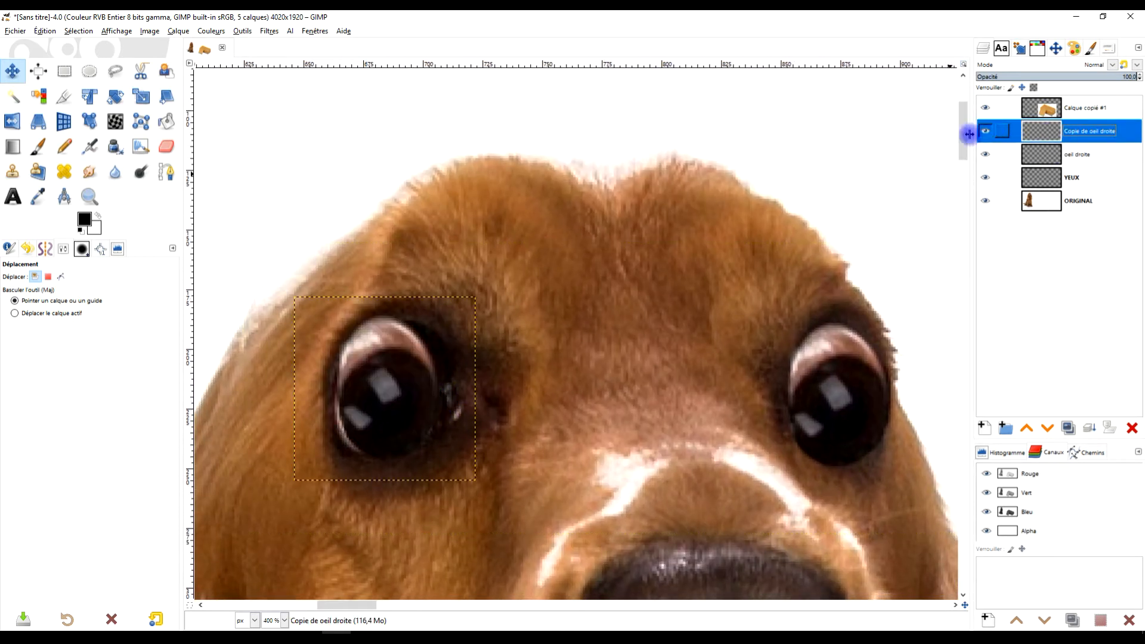
left_click_drag(349, 365, 379, 348)
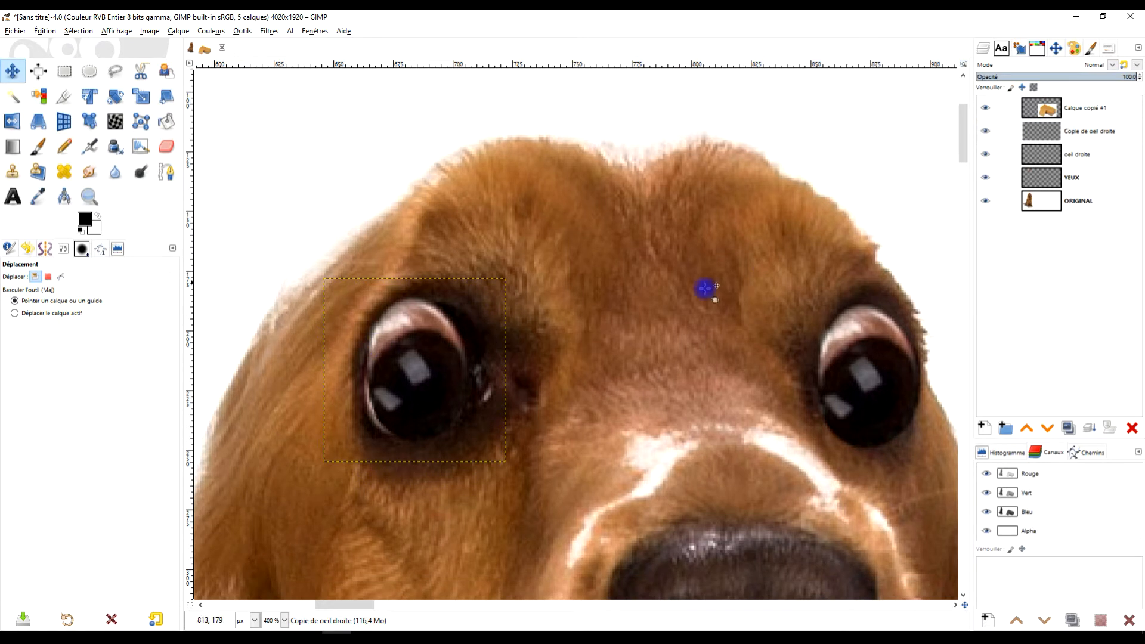
left_click_drag(665, 339, 643, 290)
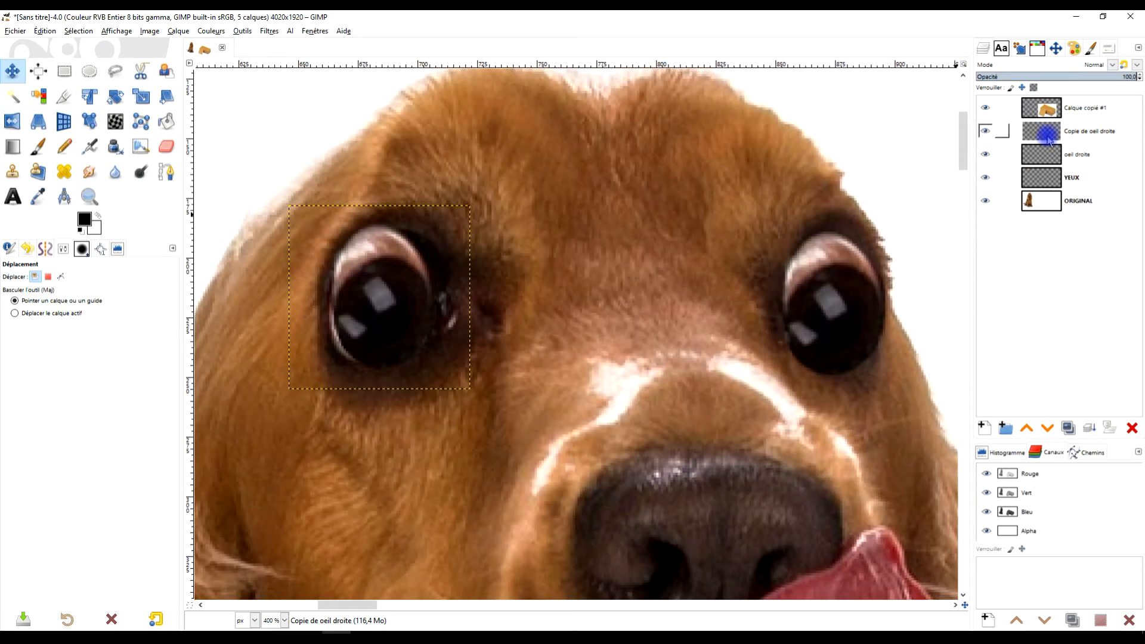
right_click(1047, 132)
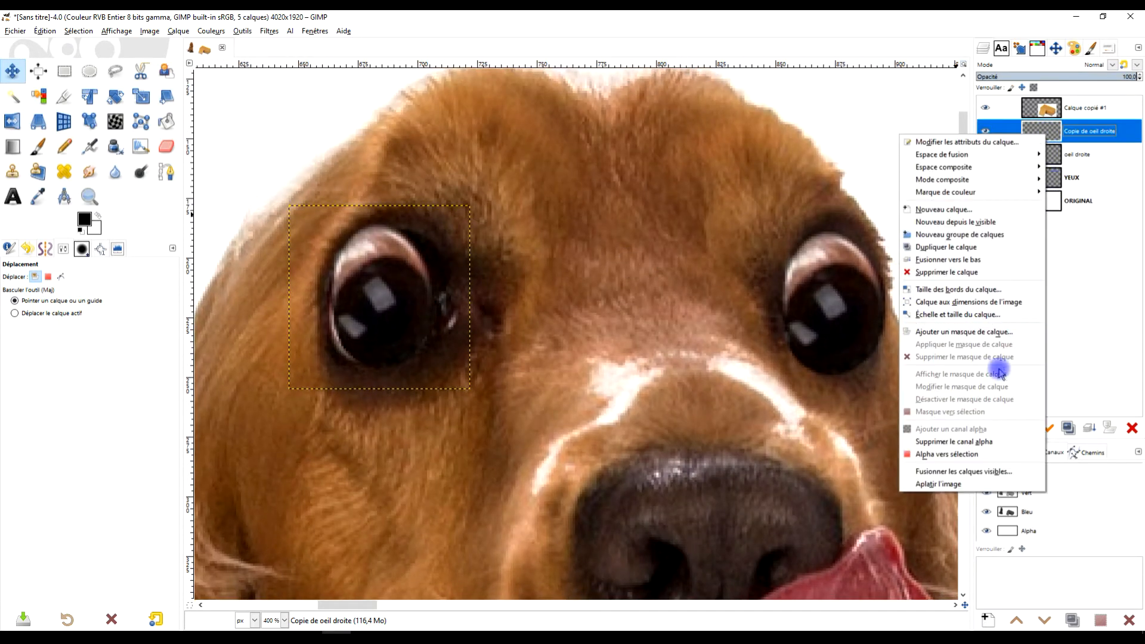
left_click(943, 333)
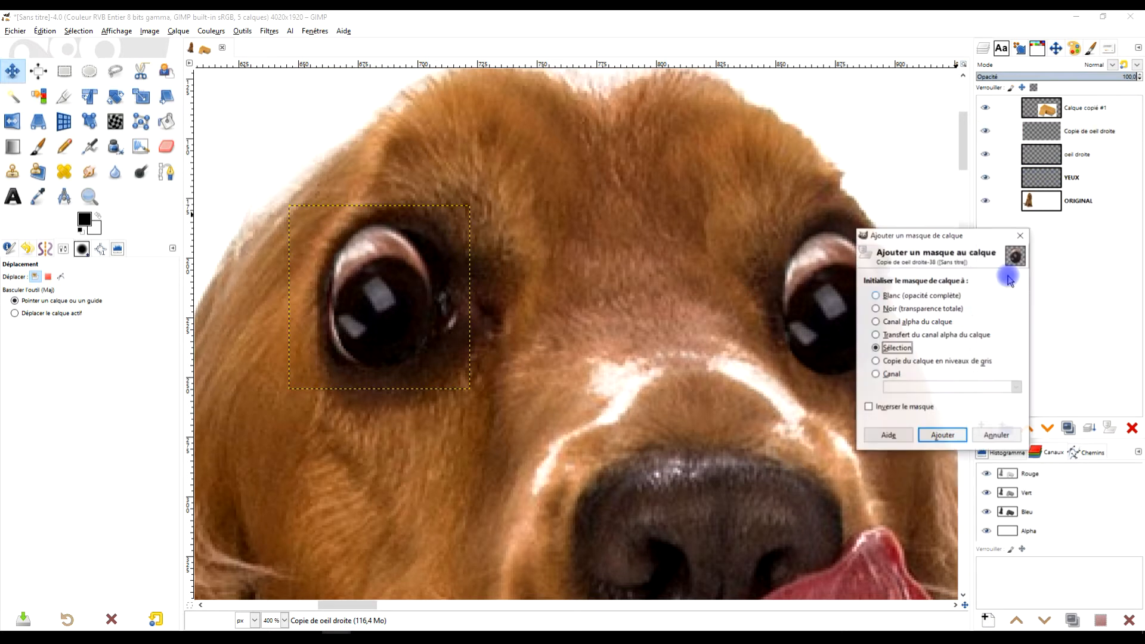
left_click(942, 435)
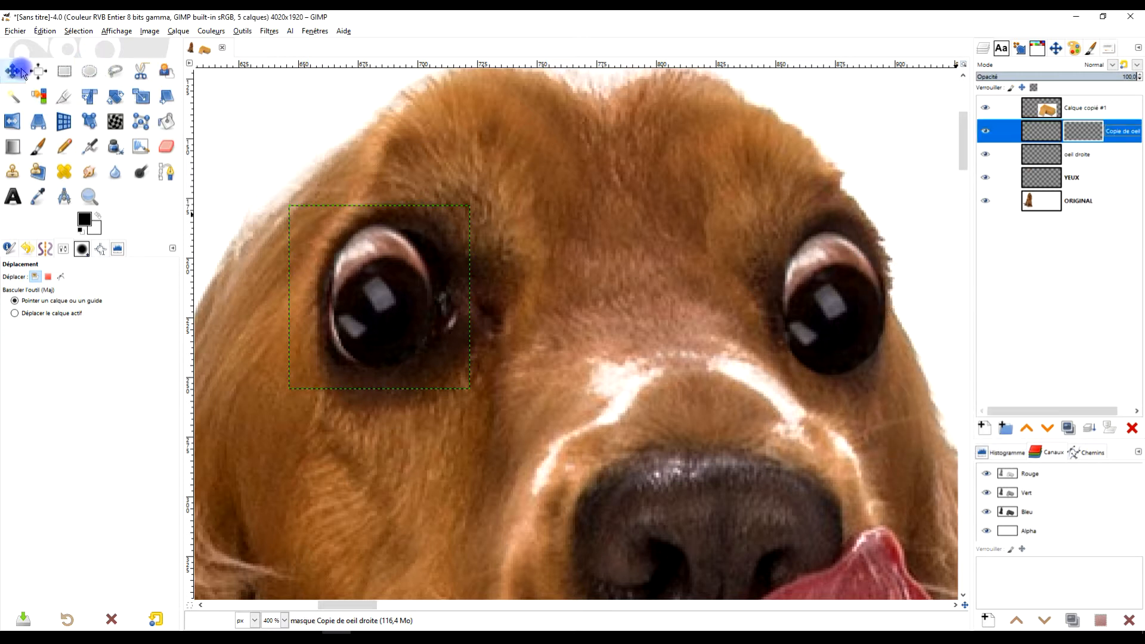
- Nudge the image of the Copie de oeil droite layer slightly to fit the eye socket
left_click(1048, 136)
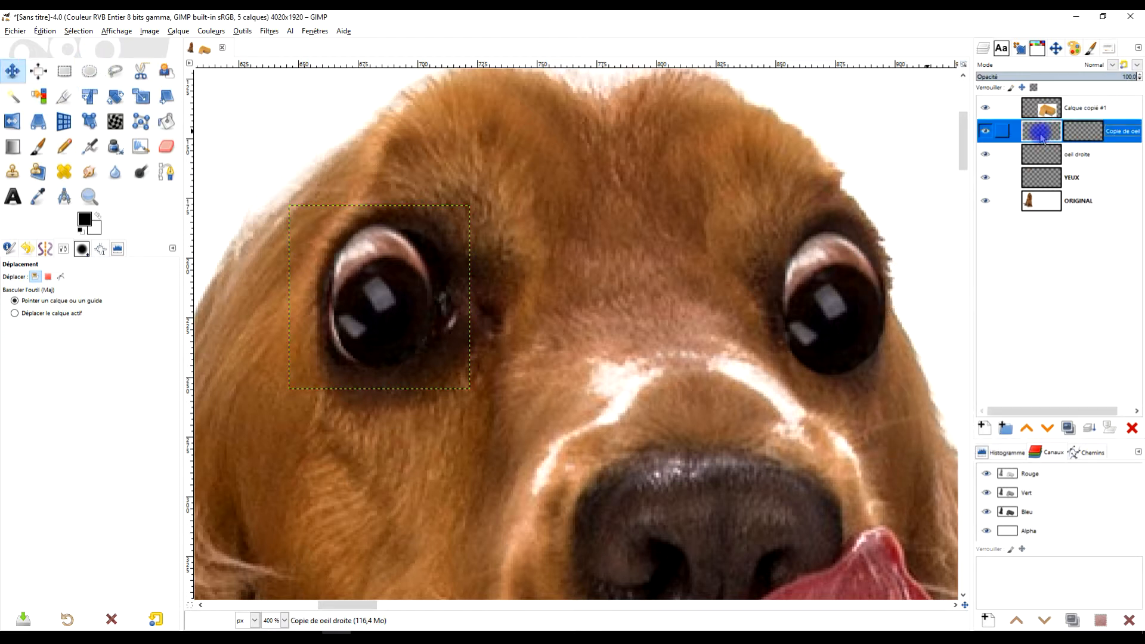
left_click_drag(405, 290, 410, 291)
scroll(410, 291, "down", 3, "ctrl")
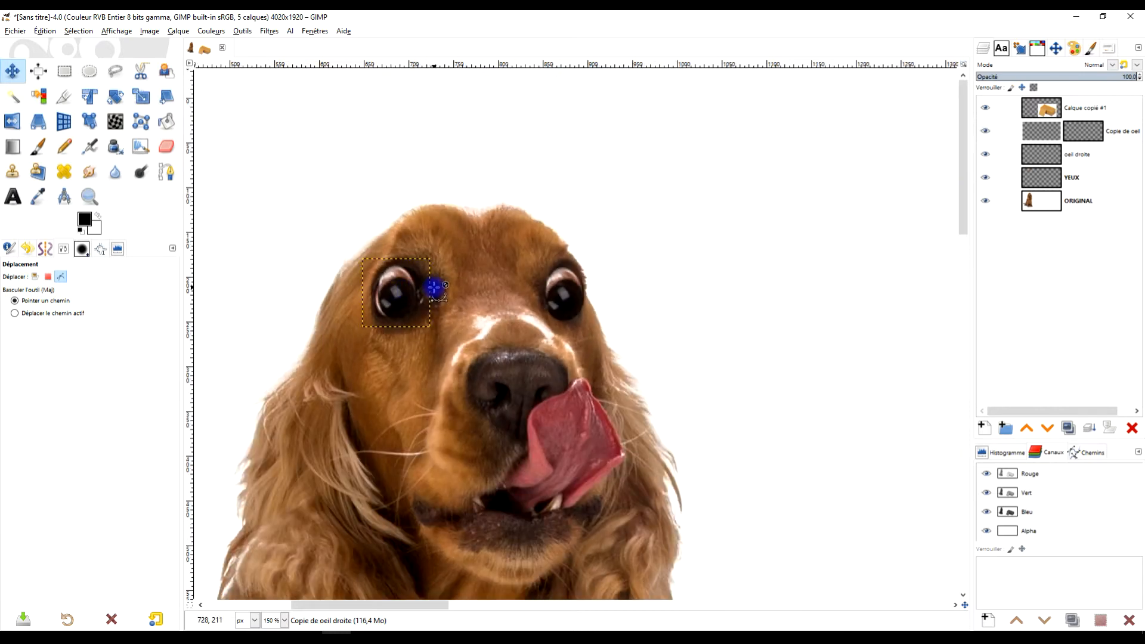
scroll(434, 289, "up", 3, "ctrl")
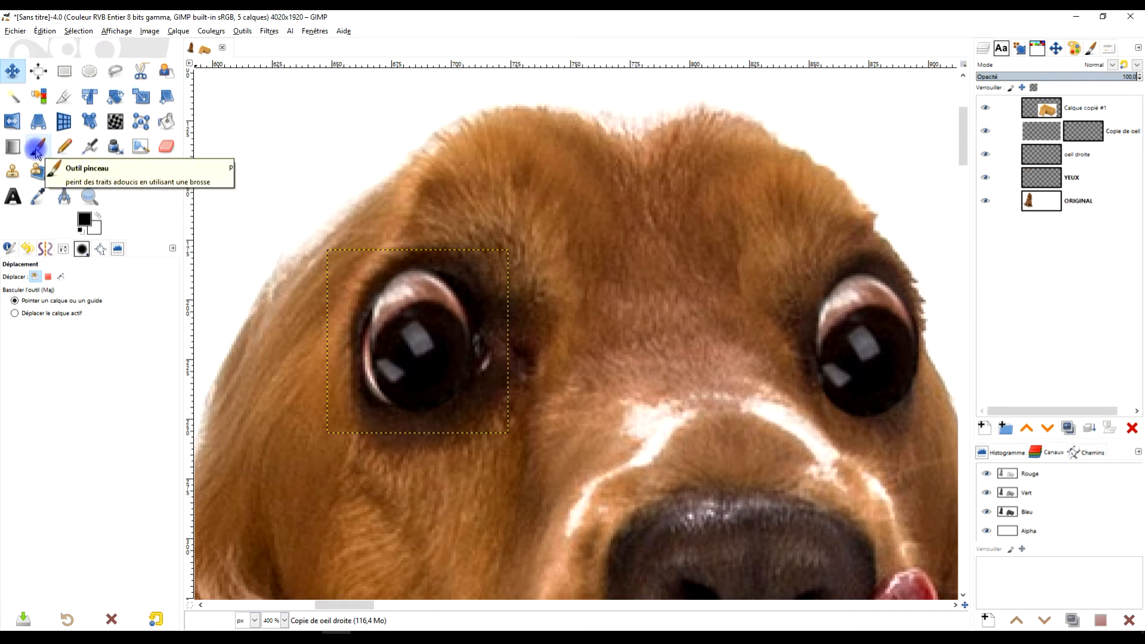
- Paint black with the 2. Hardness 075 Paintbrush on the Copie de oeil droite layer's mask along the outer edge of the eye
left_click(37, 149)
left_click(80, 230)
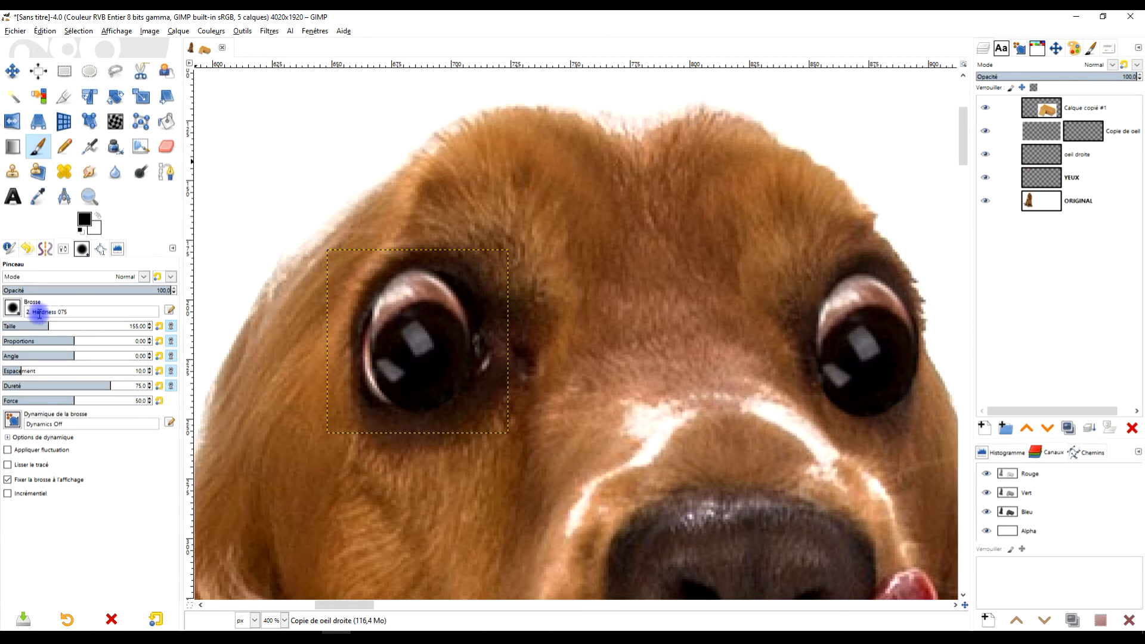
left_click(12, 308)
left_click(136, 248)
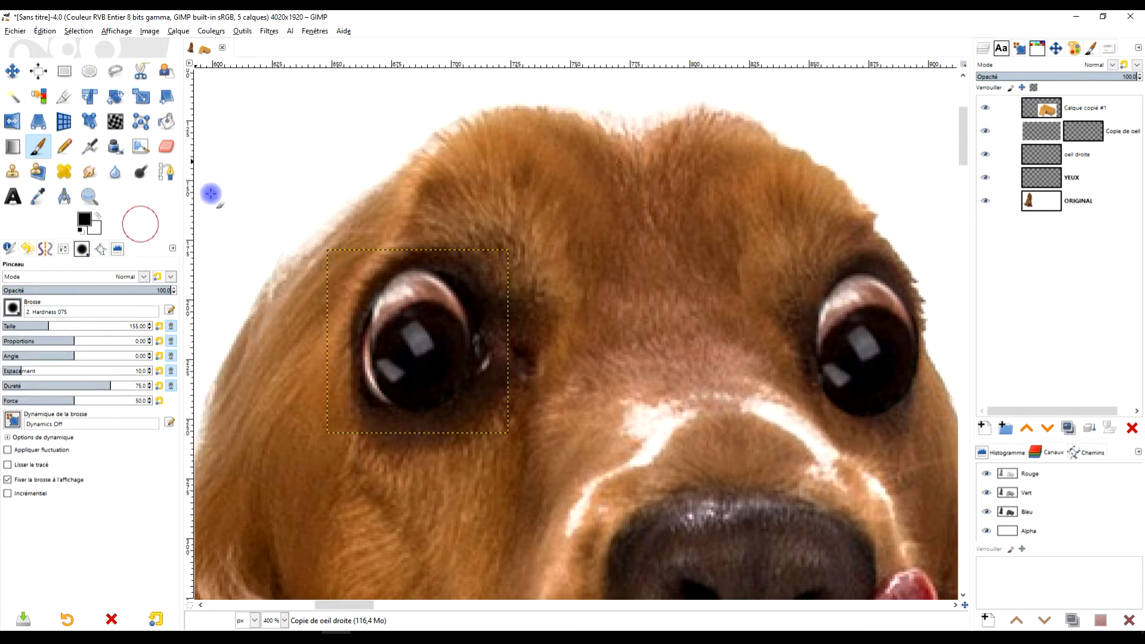
left_click(1084, 132)
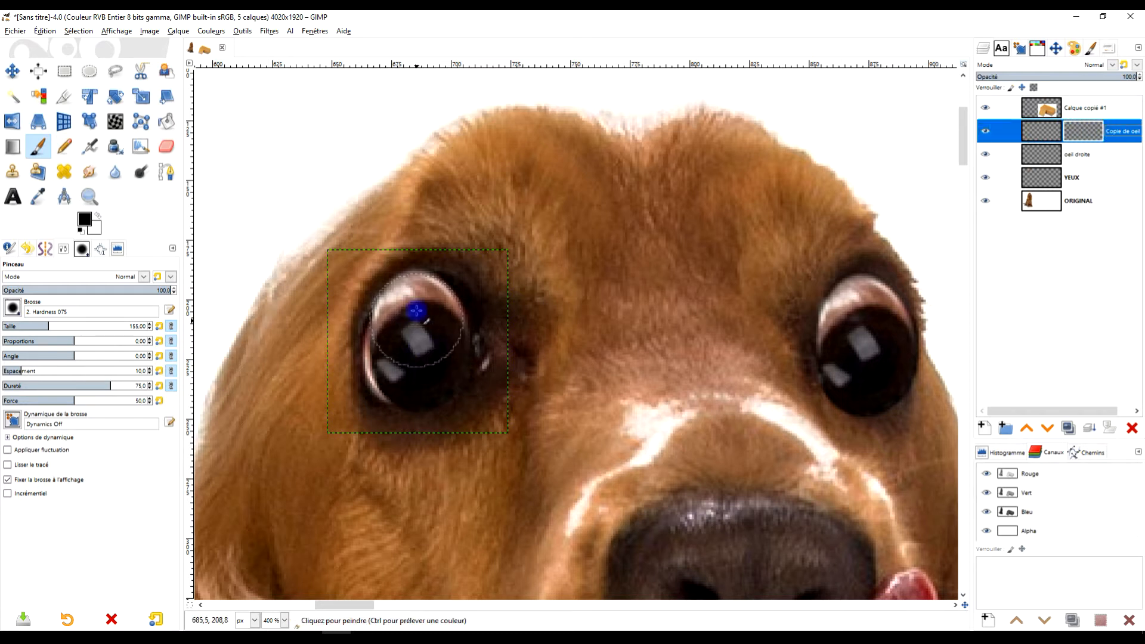
scroll(416, 274, "up", 2)
mouse_move(287, 328)
left_mouse_down()
mouse_move(352, 274)
mouse_move(403, 252)
mouse_move(470, 257)
mouse_move(369, 246)
mouse_move(308, 300)
left_mouse_up()
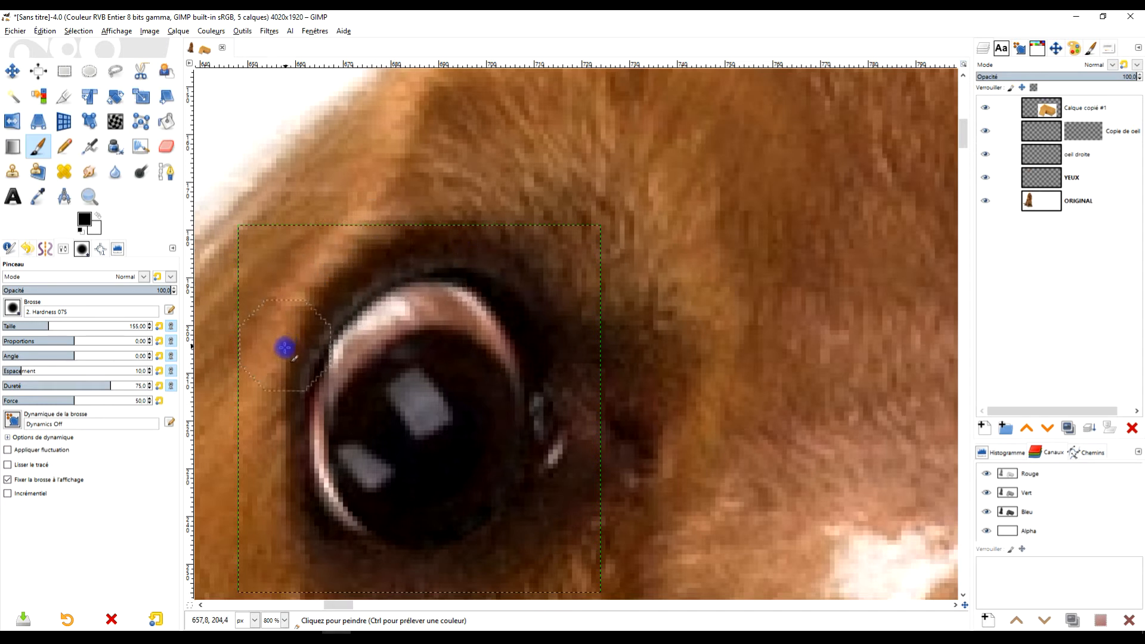
scroll(517, 403, "down", 3)
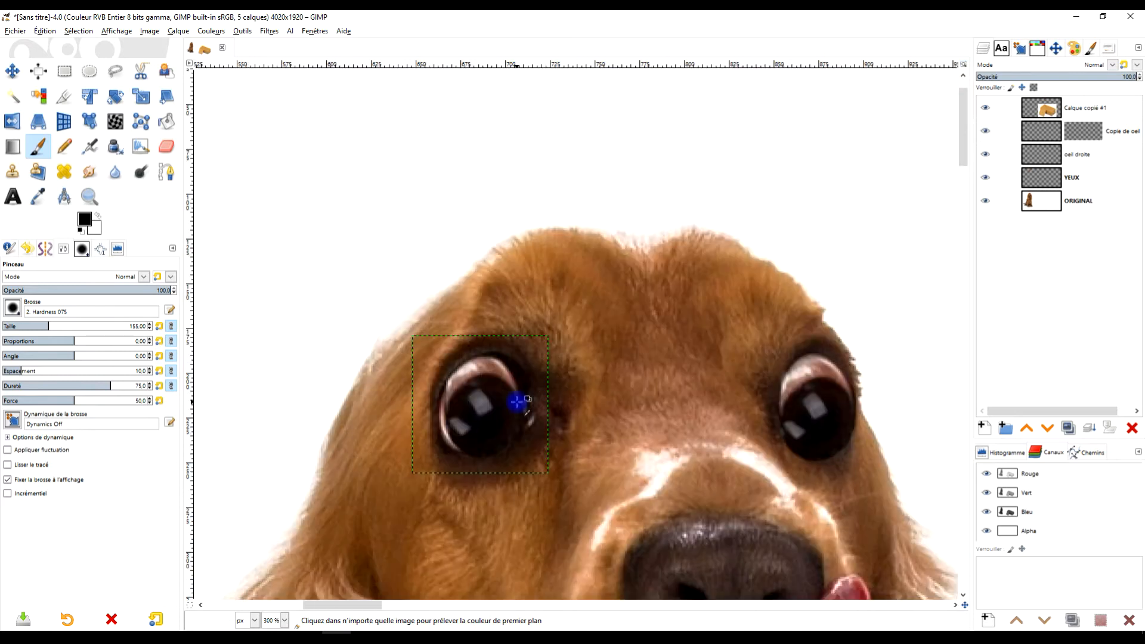
scroll(516, 481, "up", 3)
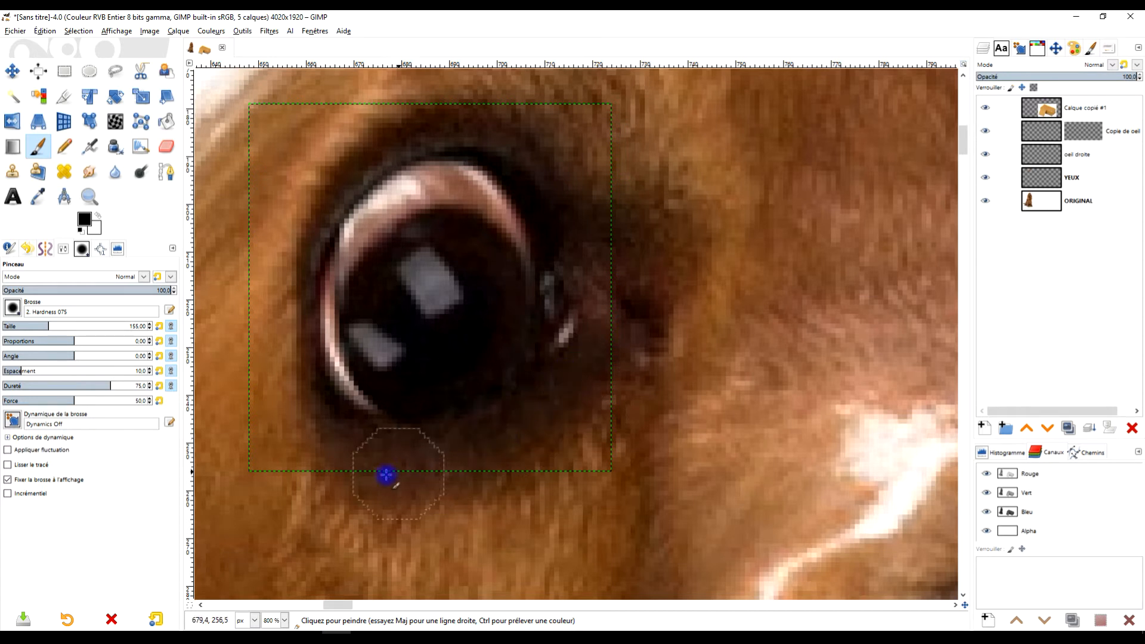
scroll(306, 424, "down", 4)
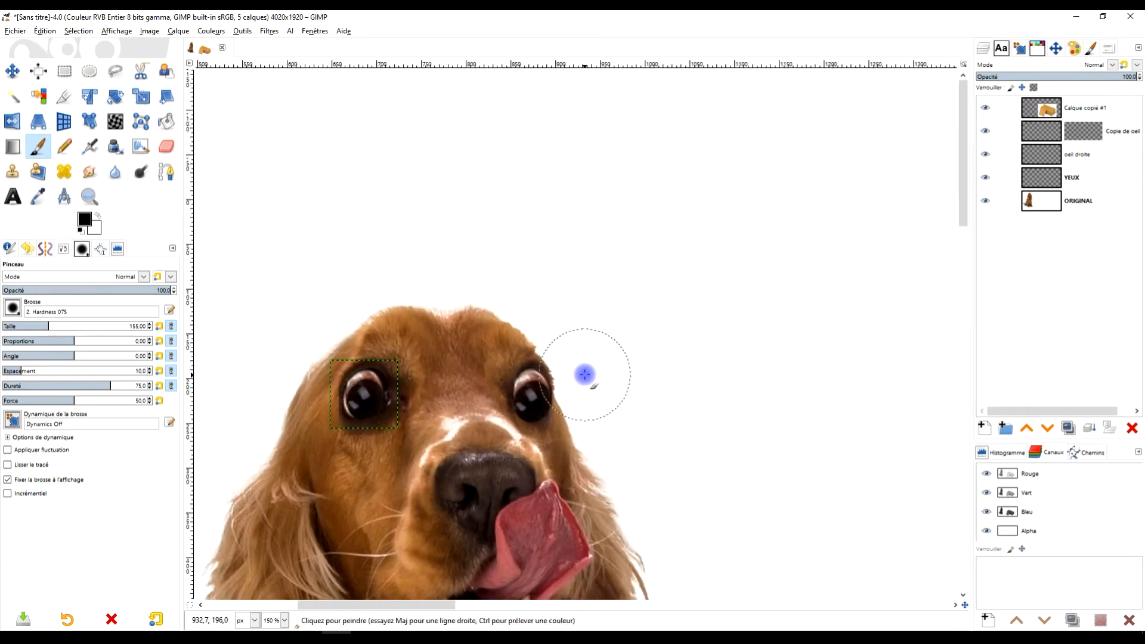
- Refine the Copie de oeil droite mask with black strokes along the upper rim of the eye to blend it into the fur
scroll(347, 397, "up", 5)
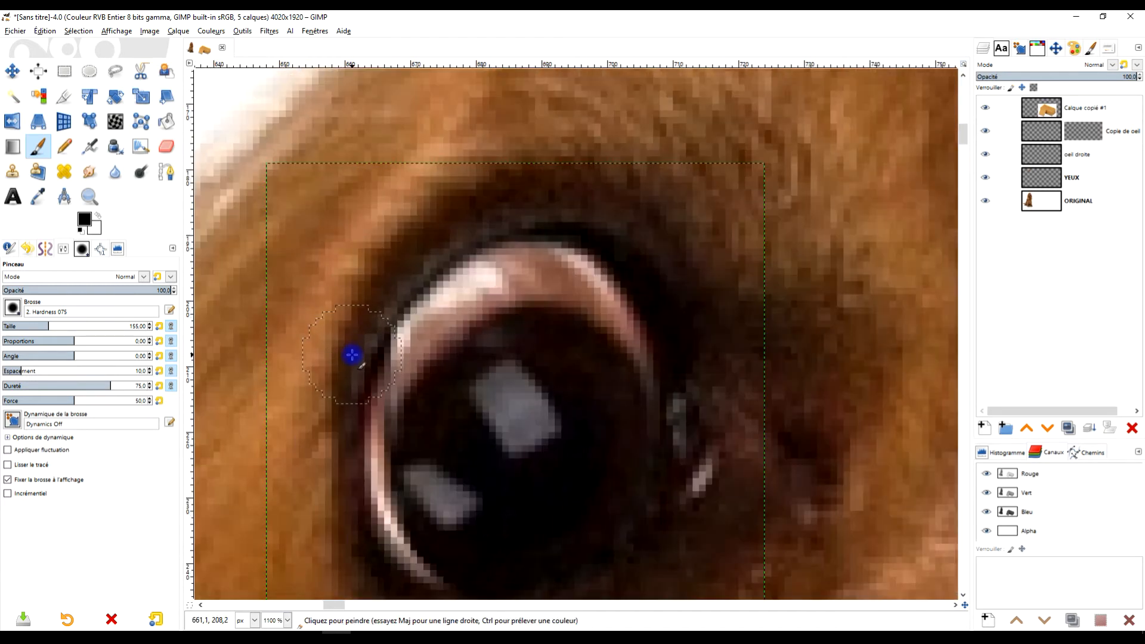
left_click_drag(352, 354, 419, 251)
scroll(533, 238, "down", 4)
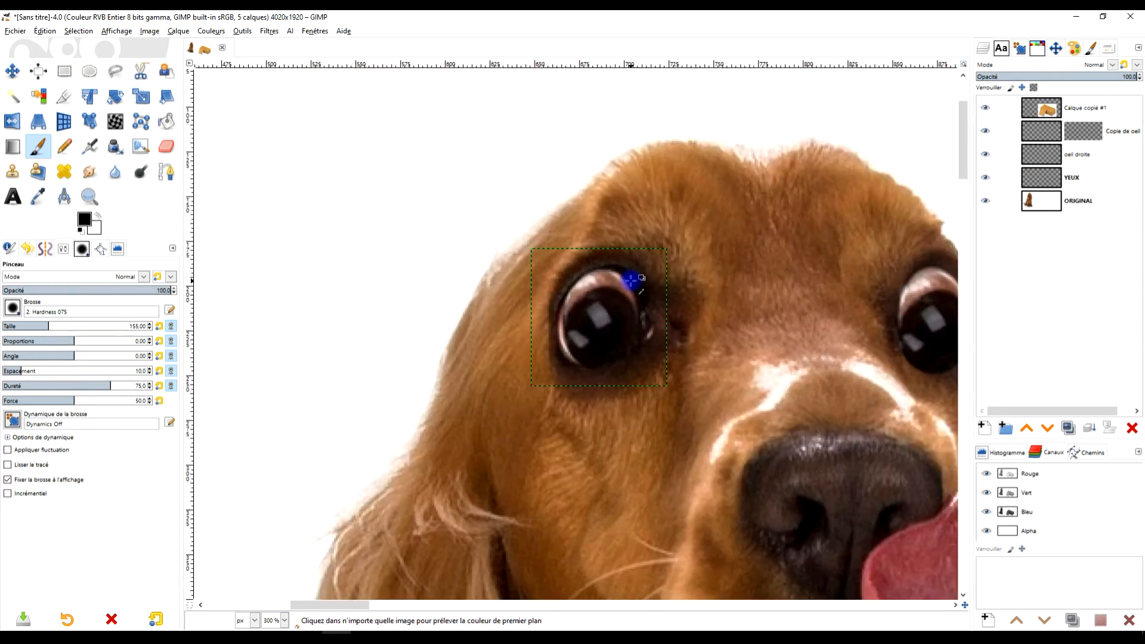
scroll(694, 290, "down", 2)
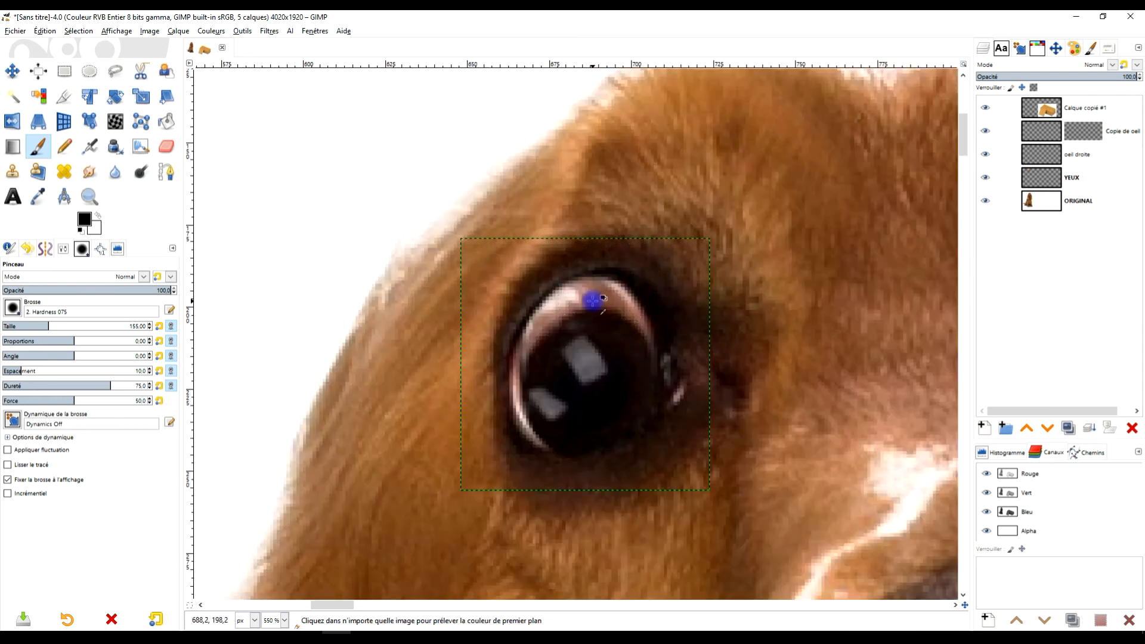
scroll(596, 296, "up", 2)
left_click_drag(592, 294, 575, 271)
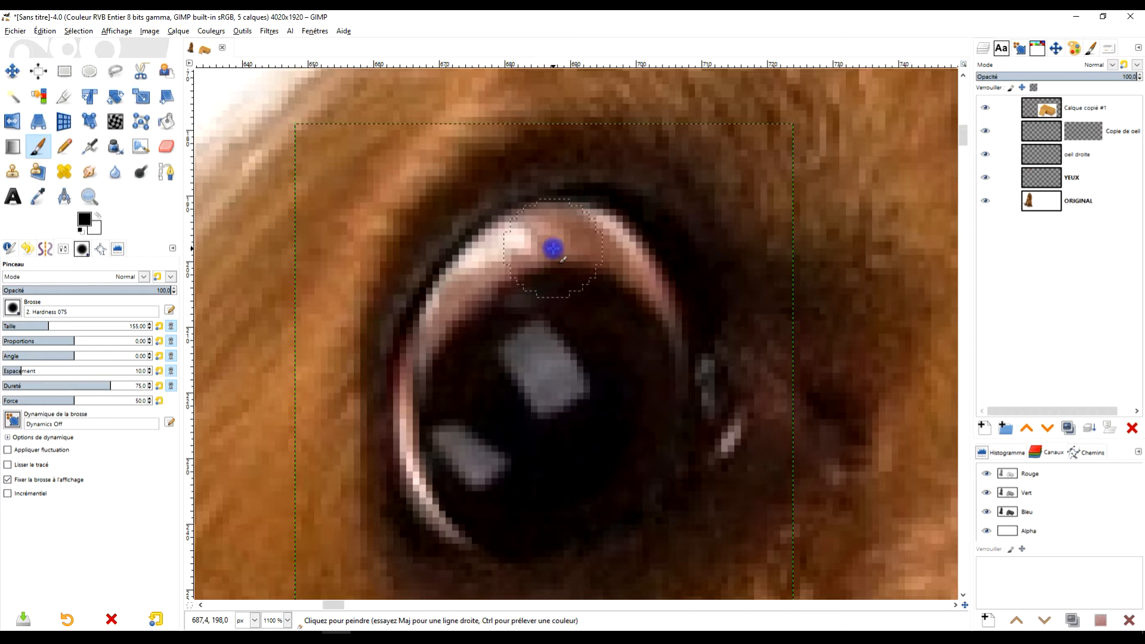
scroll(656, 283, "down", 3)
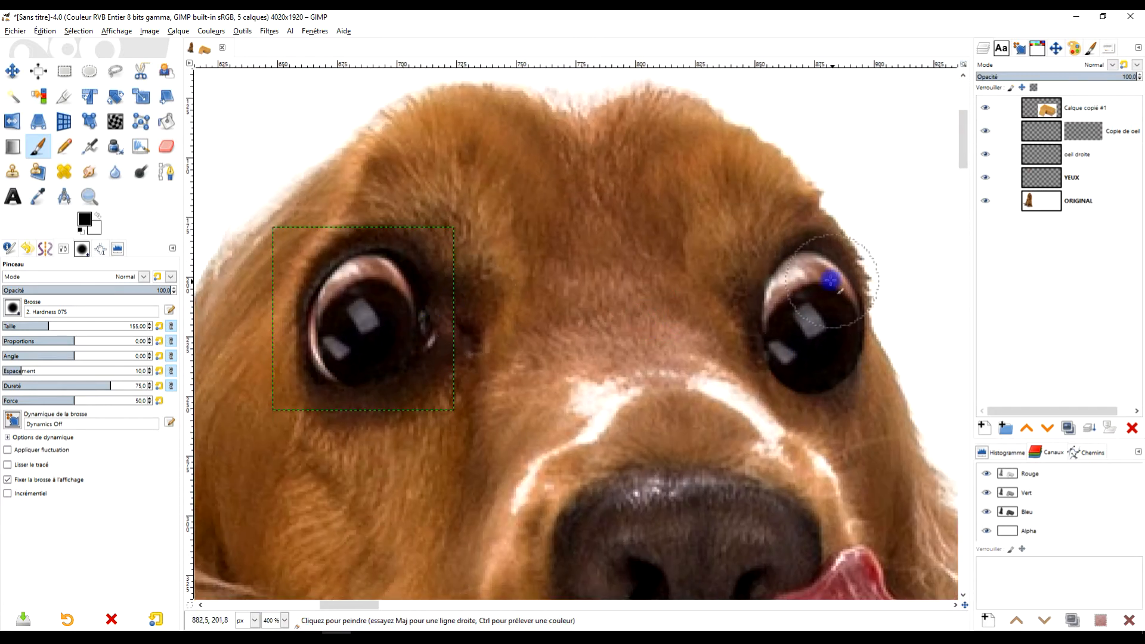
scroll(358, 286, "up", 3)
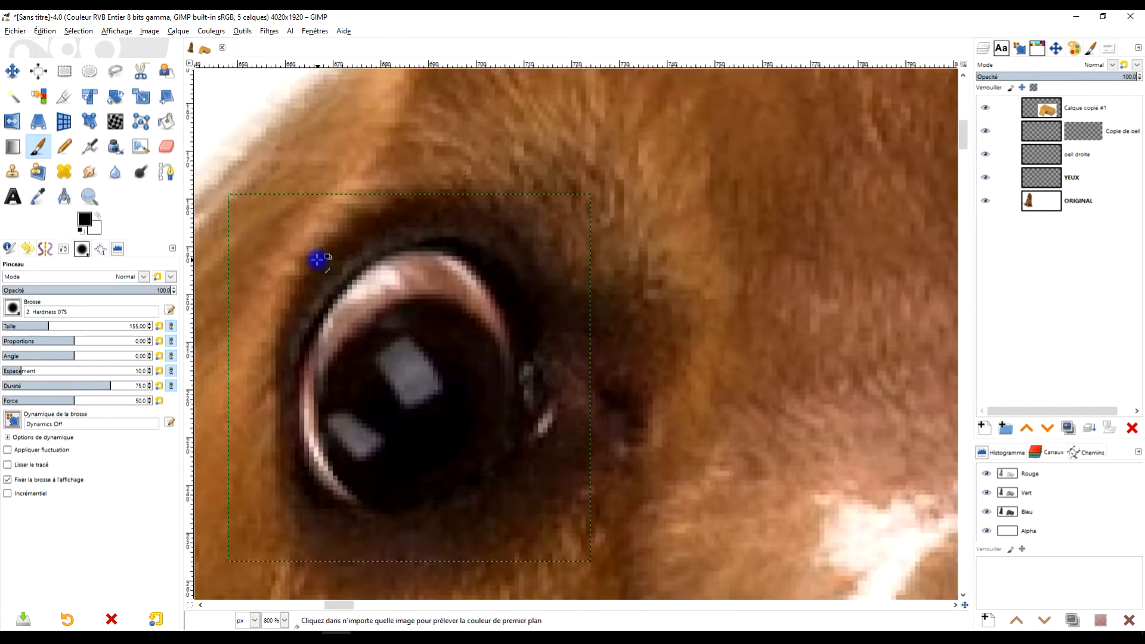
left_click_drag(494, 288, 521, 292)
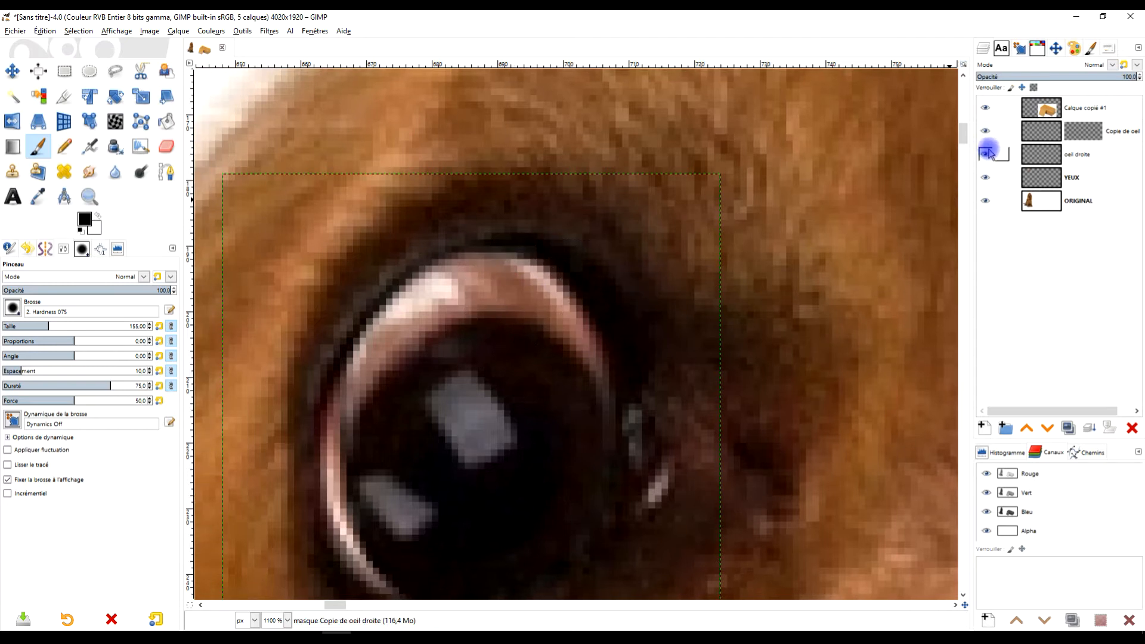
- Target the Copie de oeil droite layer's image, choose the 2. Hardness 050 brush and sample the pale pink of the eye white as foreground colour
left_click(1040, 137)
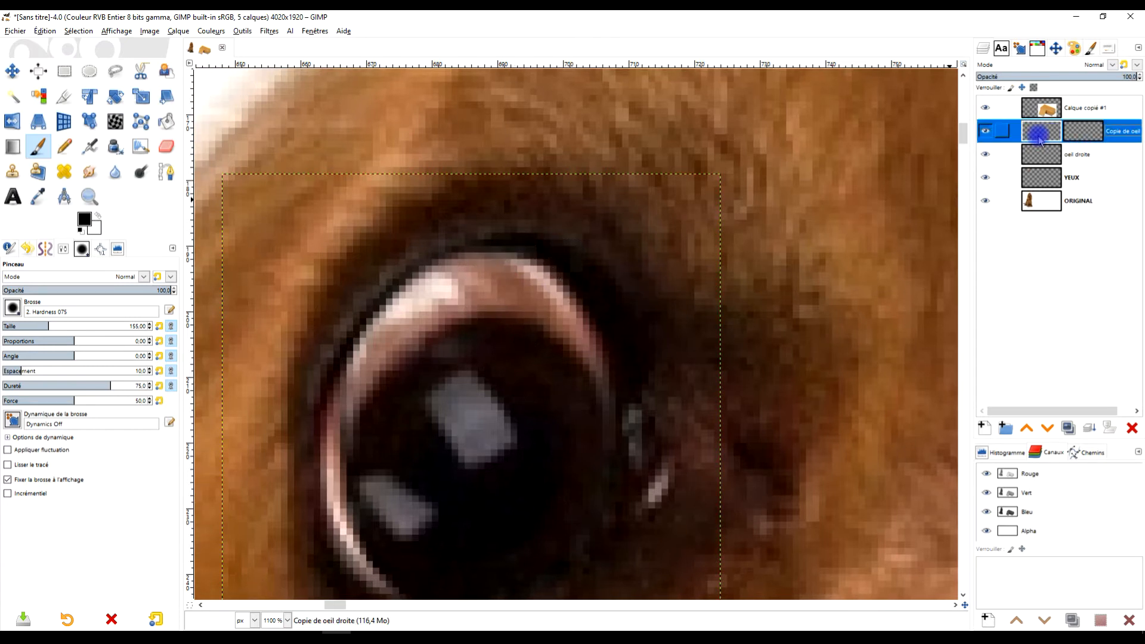
scroll(424, 292, "up", 3)
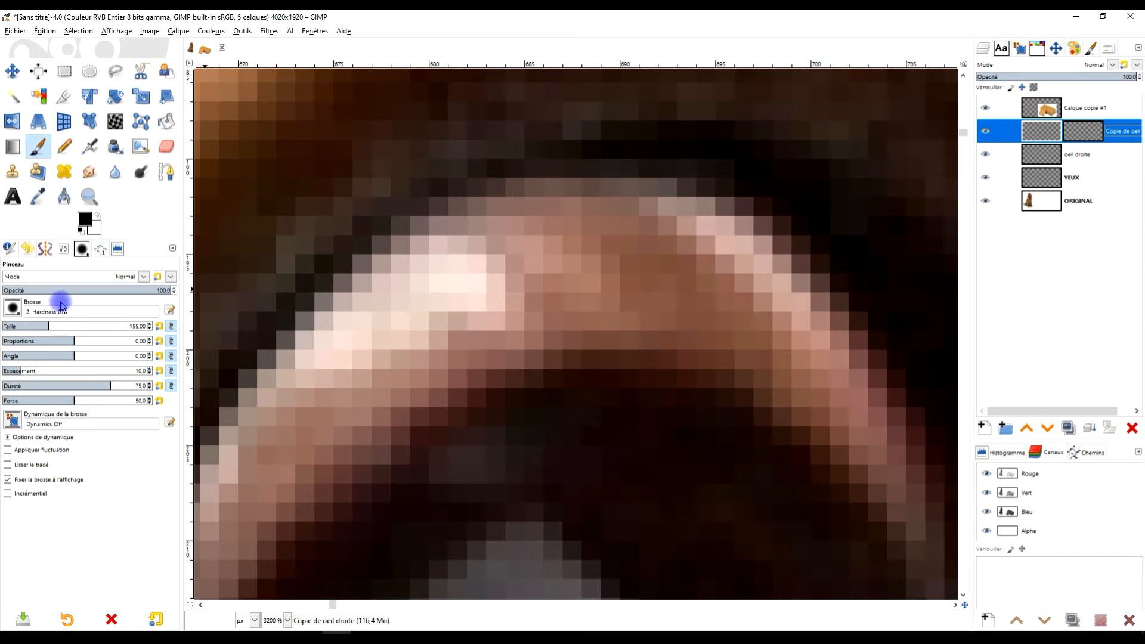
left_click(16, 313)
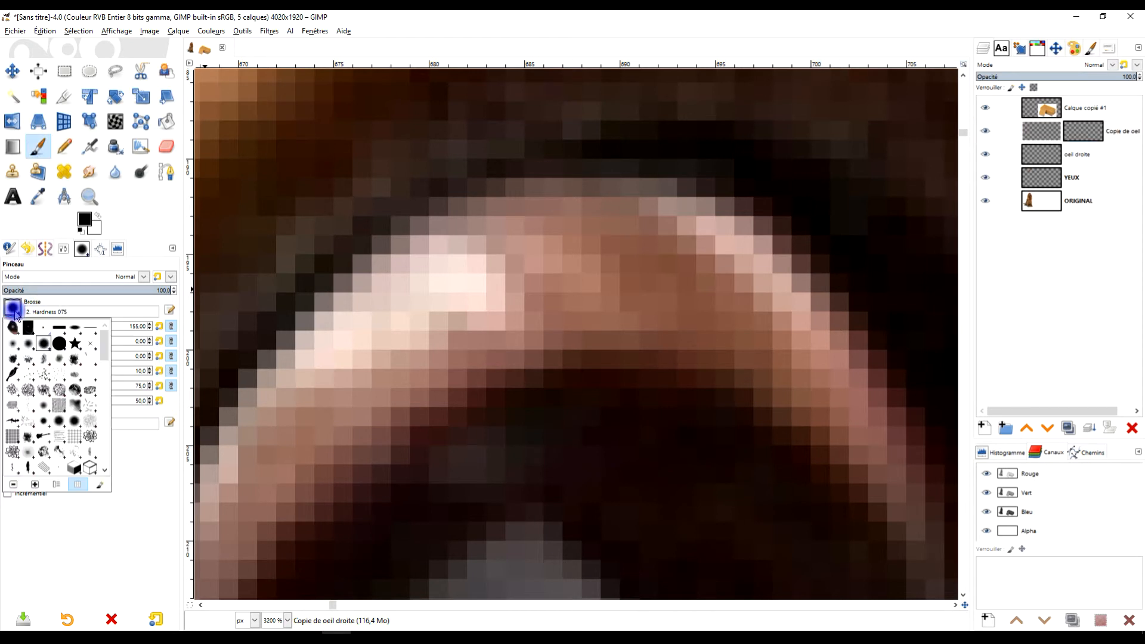
double_click(28, 345)
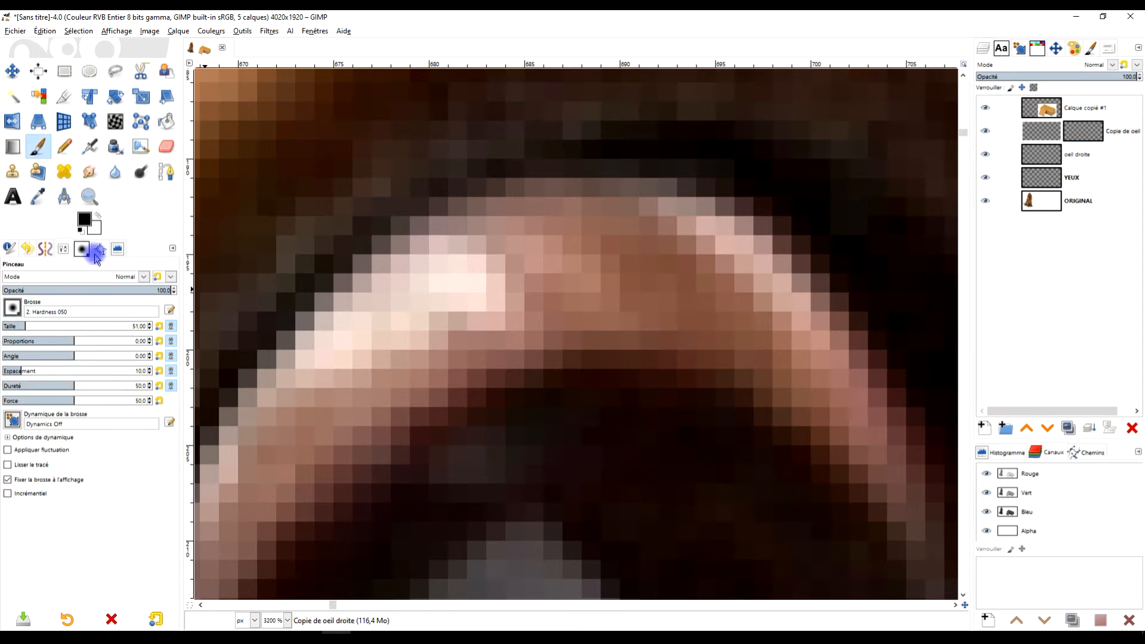
left_click(435, 291, "ctrl")
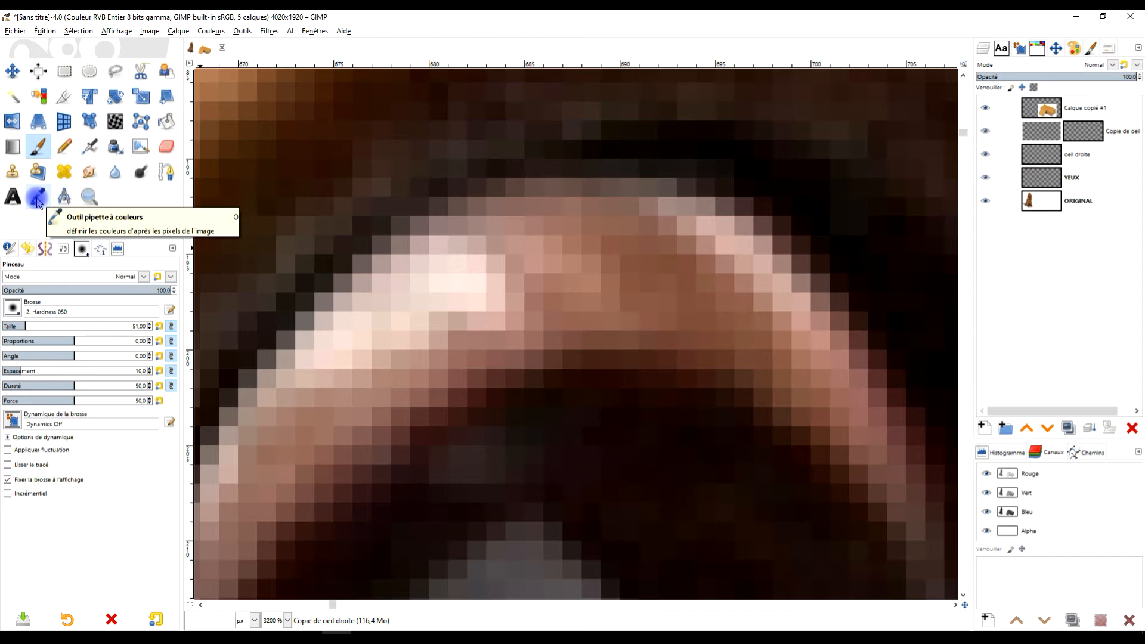
left_click(37, 198)
left_click(388, 294)
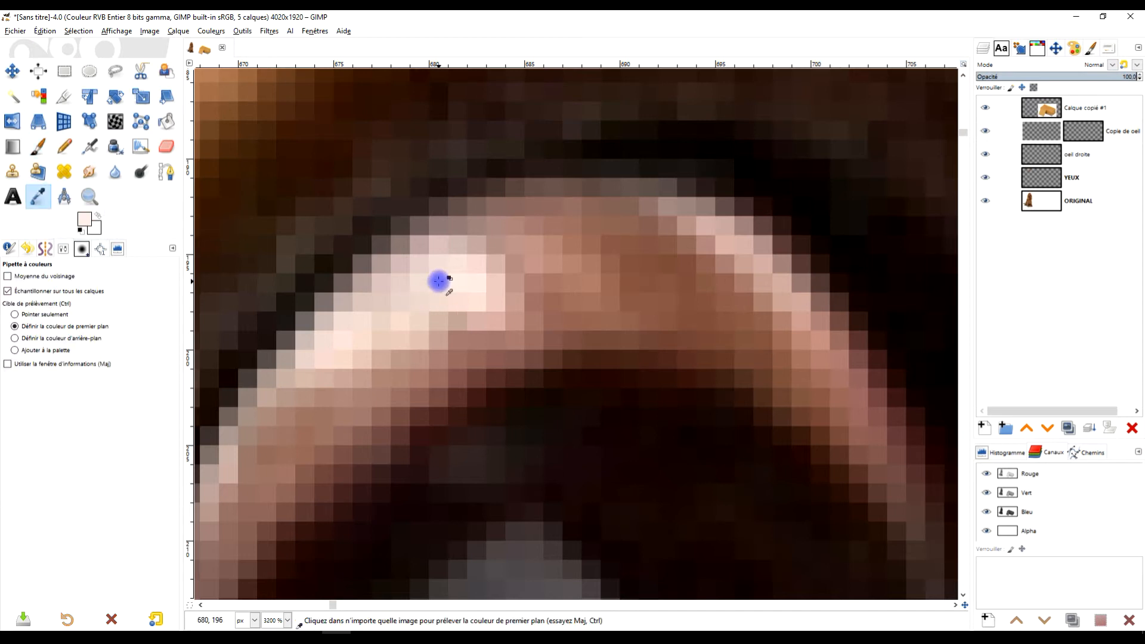
left_click(38, 146)
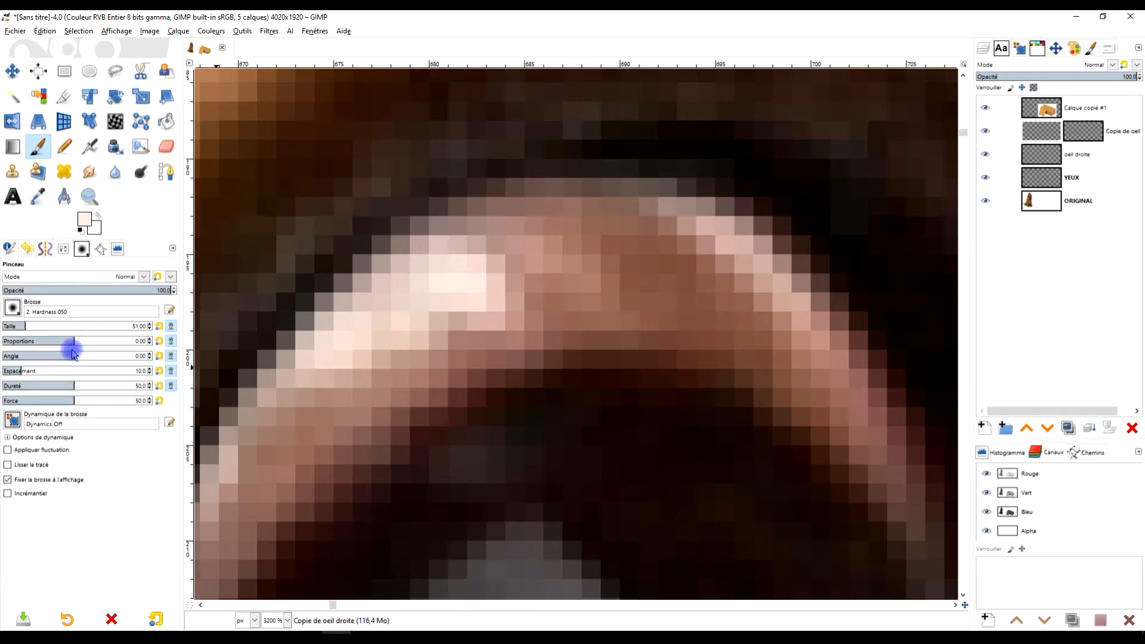
- Try painting the sampled pale pink at full opacity with a size 133 brush over the upper white of the eye
left_click(442, 291)
mouse_move(481, 299)
left_mouse_down()
mouse_move(516, 266)
mouse_move(509, 253)
left_mouse_up()
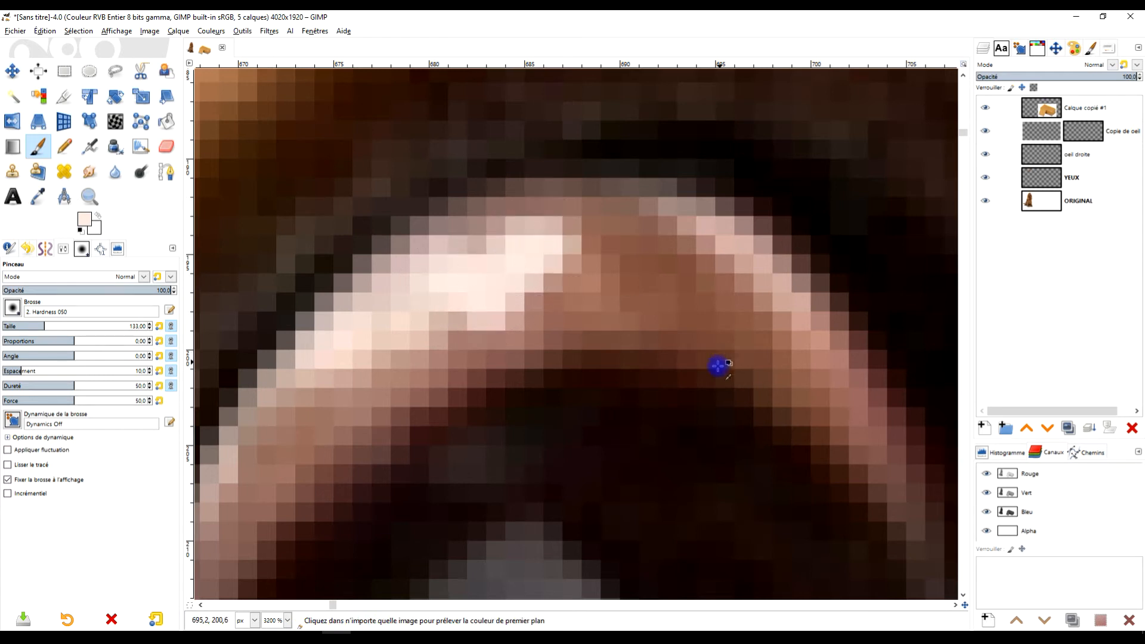
scroll(718, 366, "down", 4)
scroll(696, 328, "up", 3)
key("ctrl+z")
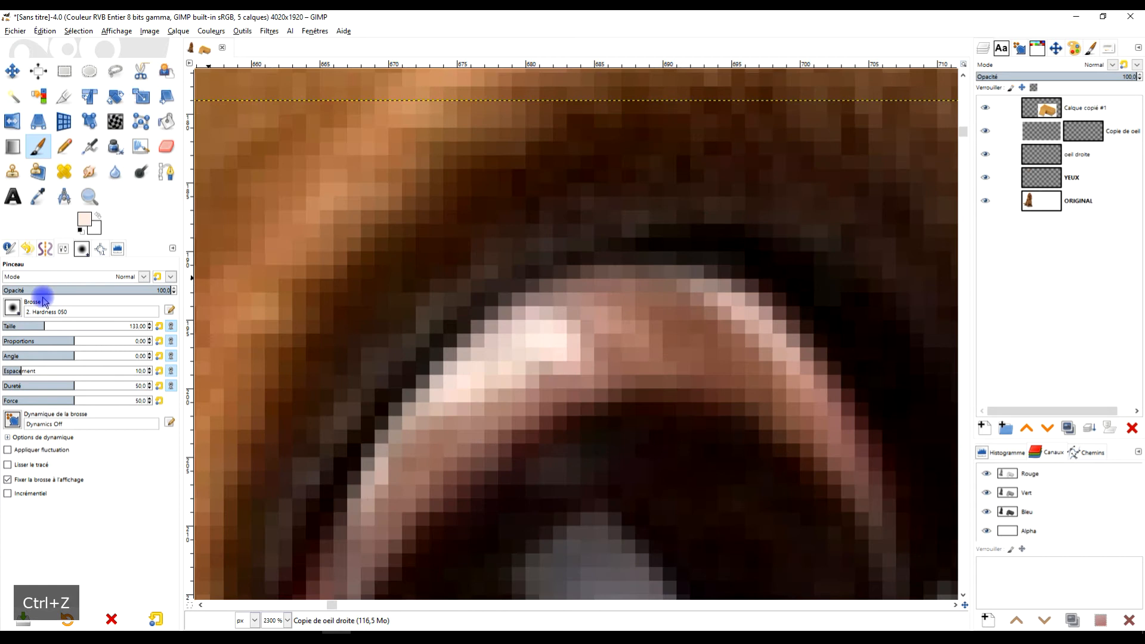
- Lower the brush opacity to 28 and paint pale pink over the brownish centre of the eye white
left_click(51, 290)
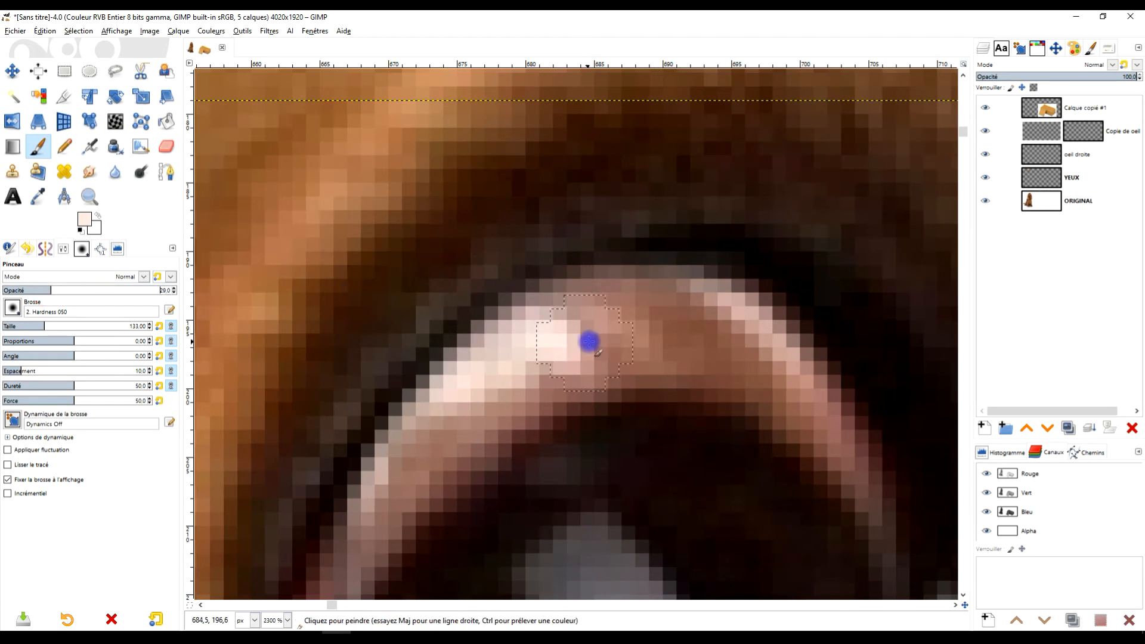
scroll(590, 341, "up", 1)
mouse_move(561, 330)
left_mouse_down()
mouse_move(607, 309)
mouse_move(707, 294)
mouse_move(596, 297)
mouse_move(529, 319)
mouse_move(698, 309)
mouse_move(769, 323)
mouse_move(725, 290)
left_mouse_up()
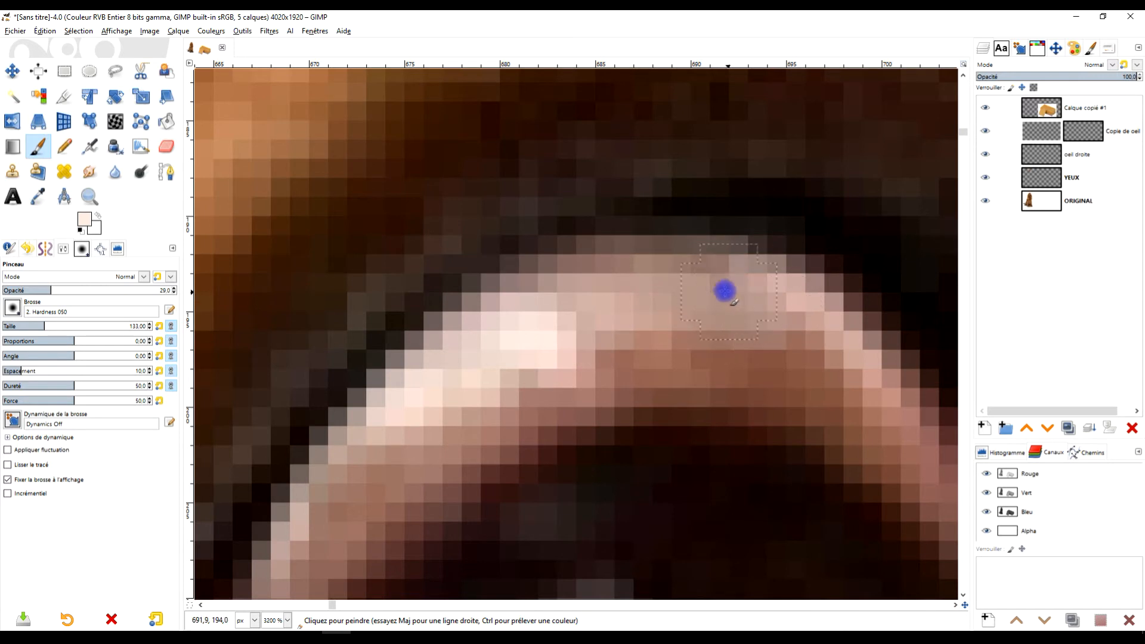
mouse_move(614, 307)
left_mouse_down()
mouse_move(629, 332)
mouse_move(712, 330)
mouse_move(825, 353)
mouse_move(741, 341)
left_mouse_up()
scroll(741, 341, "down", 6)
scroll(787, 350, "up", 1)
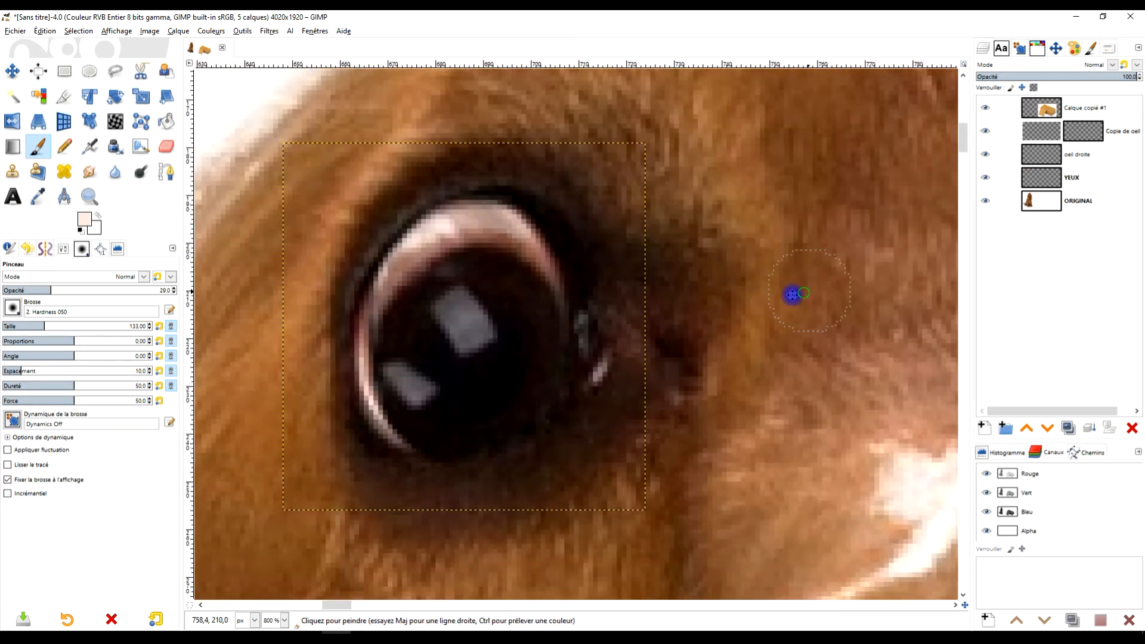
- Brush more pale pink over the eye white, extending the lightening toward the inner side of the eye
scroll(793, 294, "up", 2)
left_click_drag(532, 356, 828, 338)
scroll(486, 250, "up", 3)
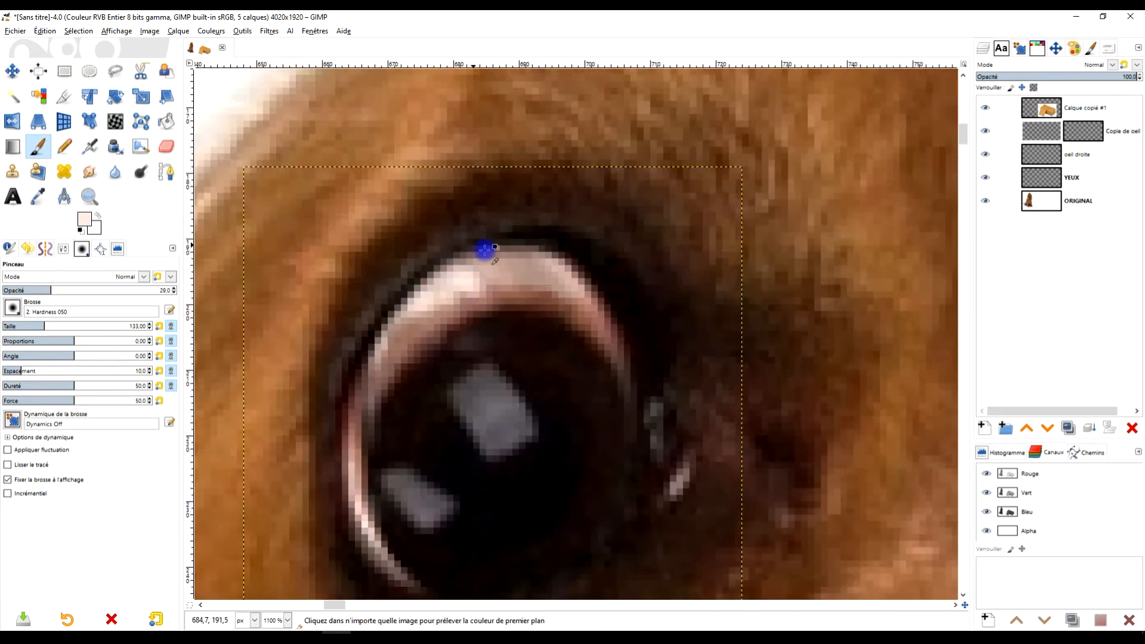
mouse_move(489, 313)
left_mouse_down()
mouse_move(464, 327)
mouse_move(570, 325)
mouse_move(675, 367)
mouse_move(602, 302)
mouse_move(515, 297)
mouse_move(448, 309)
left_mouse_up()
- Resample the pale pink from the brightest part of the eye white and paint it along the inner half of the crescent
key("ctrl")
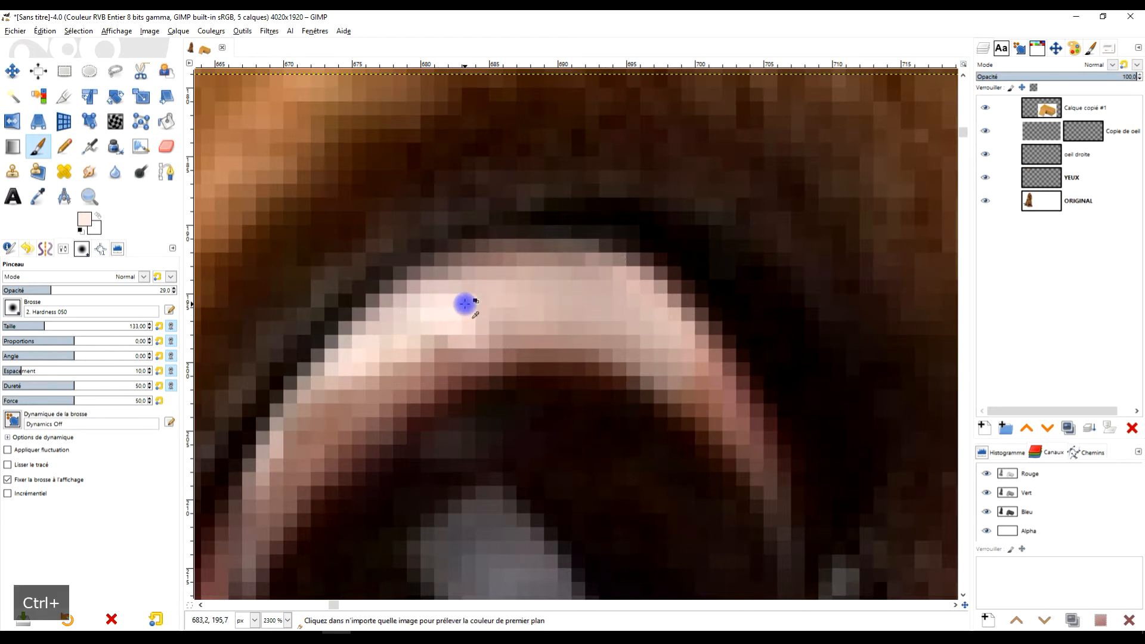
left_click(452, 310, "ctrl")
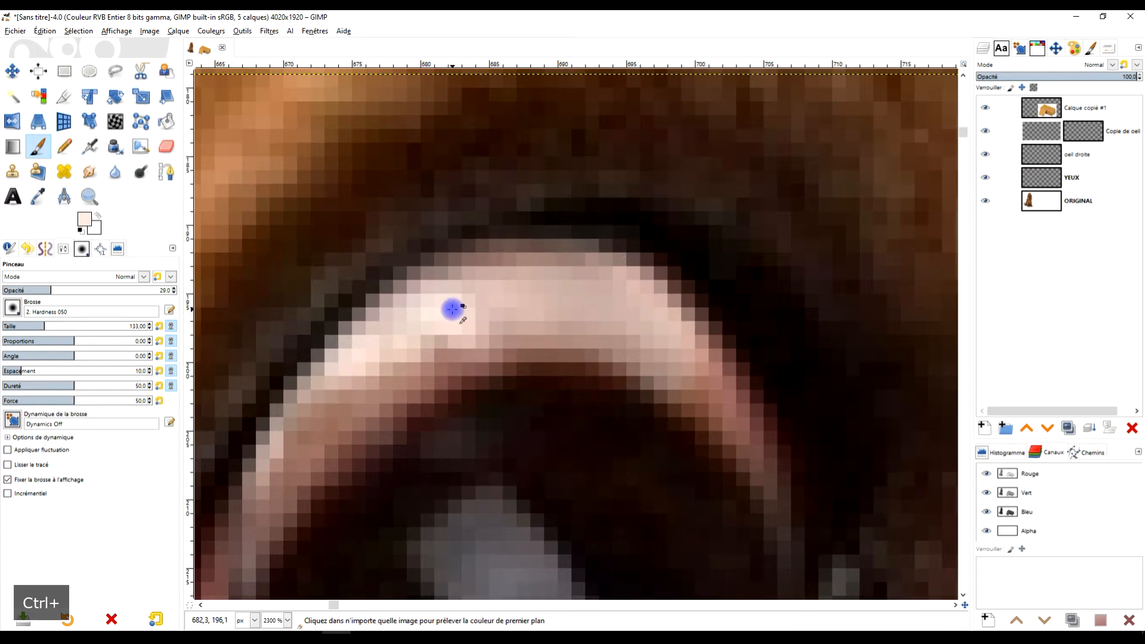
mouse_move(479, 302)
left_mouse_down()
mouse_move(549, 297)
mouse_move(607, 310)
left_mouse_up()
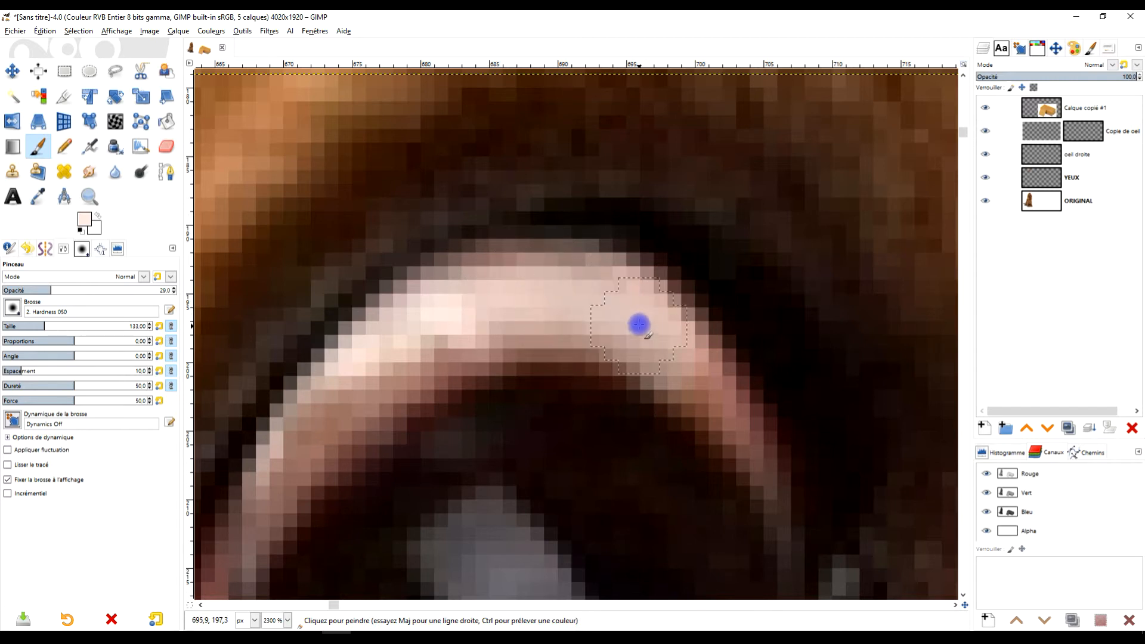
key("ctrl")
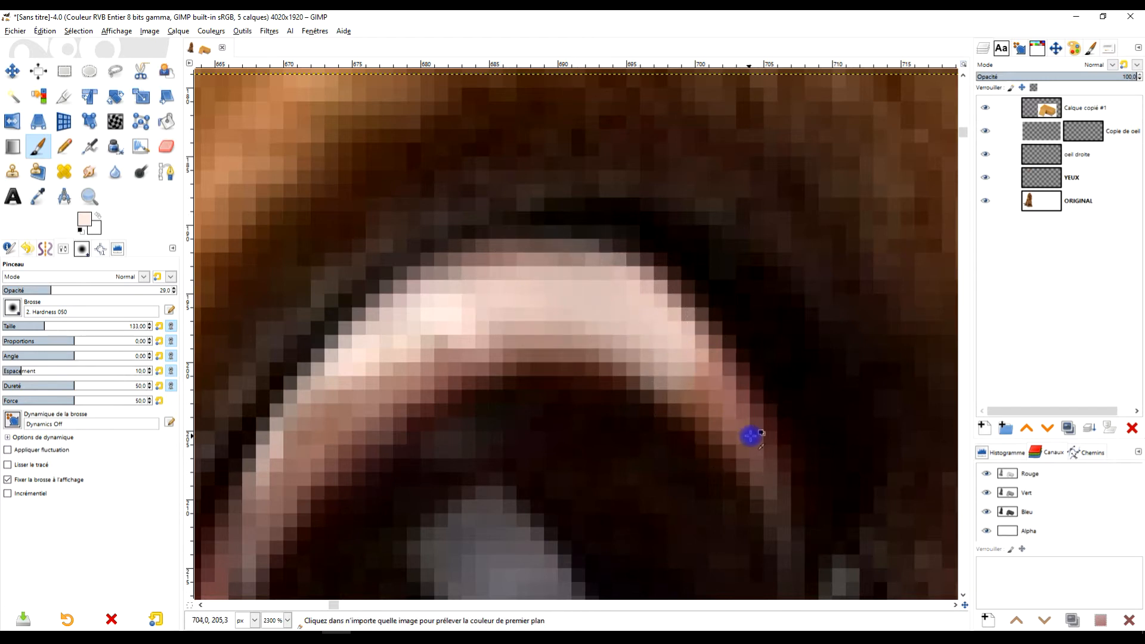
scroll(751, 436, "down", 6)
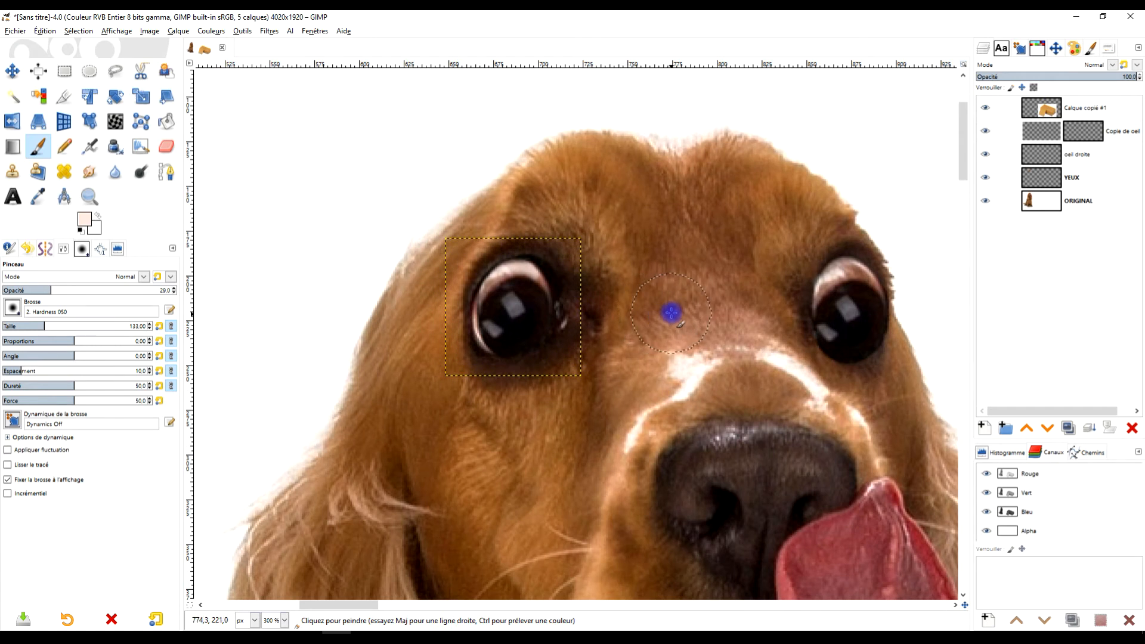
- Lighten the outer part of the eye white with soft pale pink strokes and compare both eyes
scroll(480, 307, "up", 6)
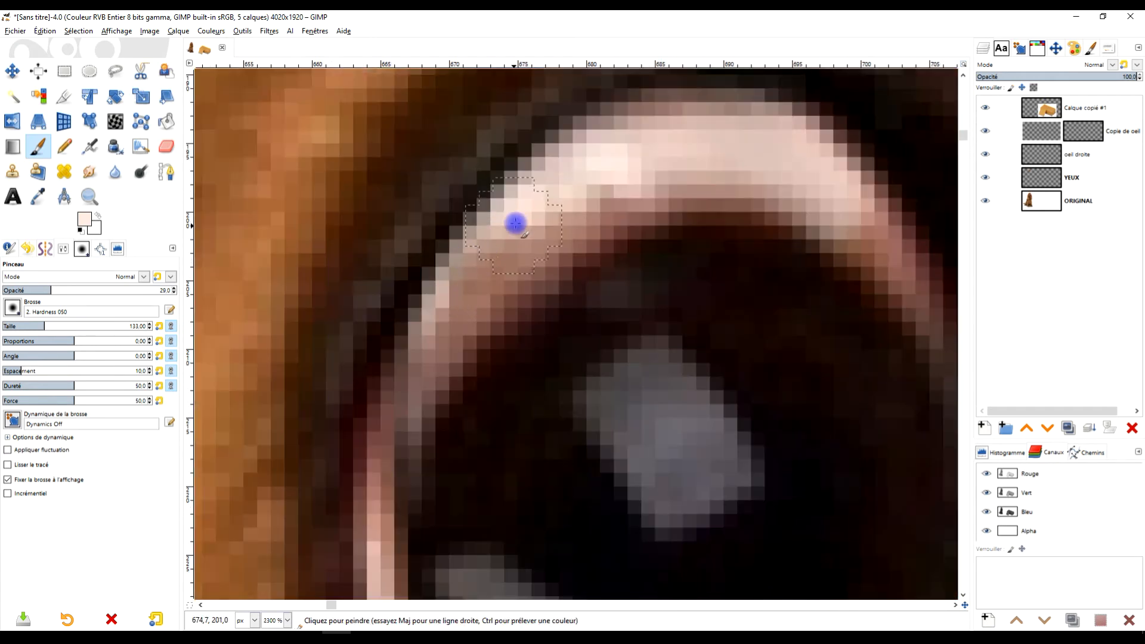
mouse_move(522, 229)
left_mouse_down()
mouse_move(453, 319)
mouse_move(477, 270)
mouse_move(566, 202)
left_mouse_up()
scroll(743, 212, "down", 7)
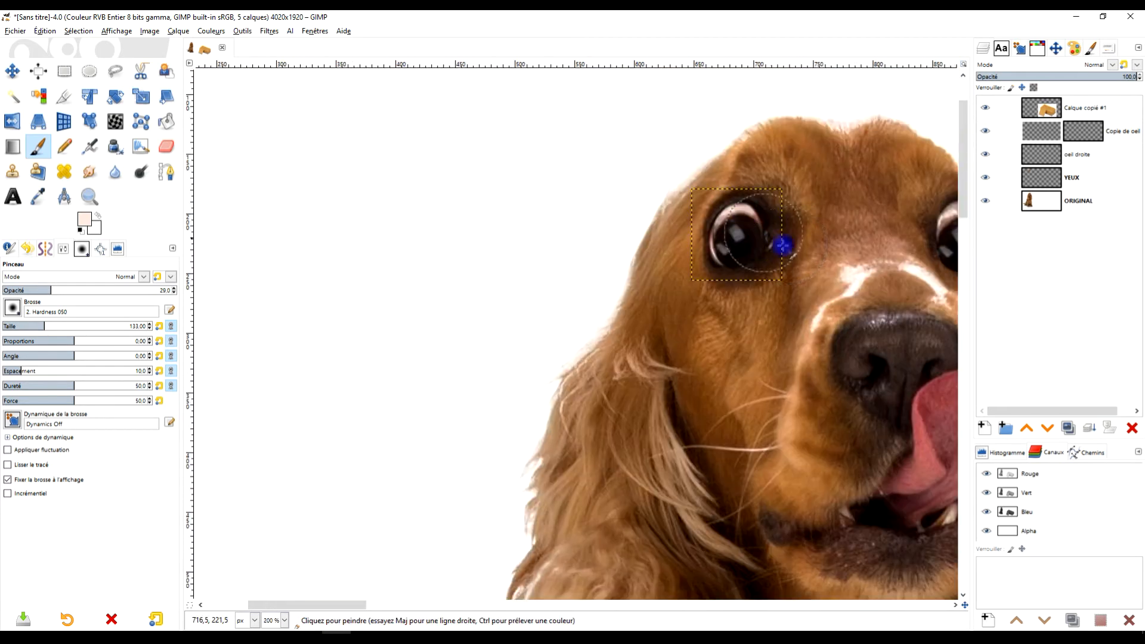
scroll(475, 324, "down", 3)
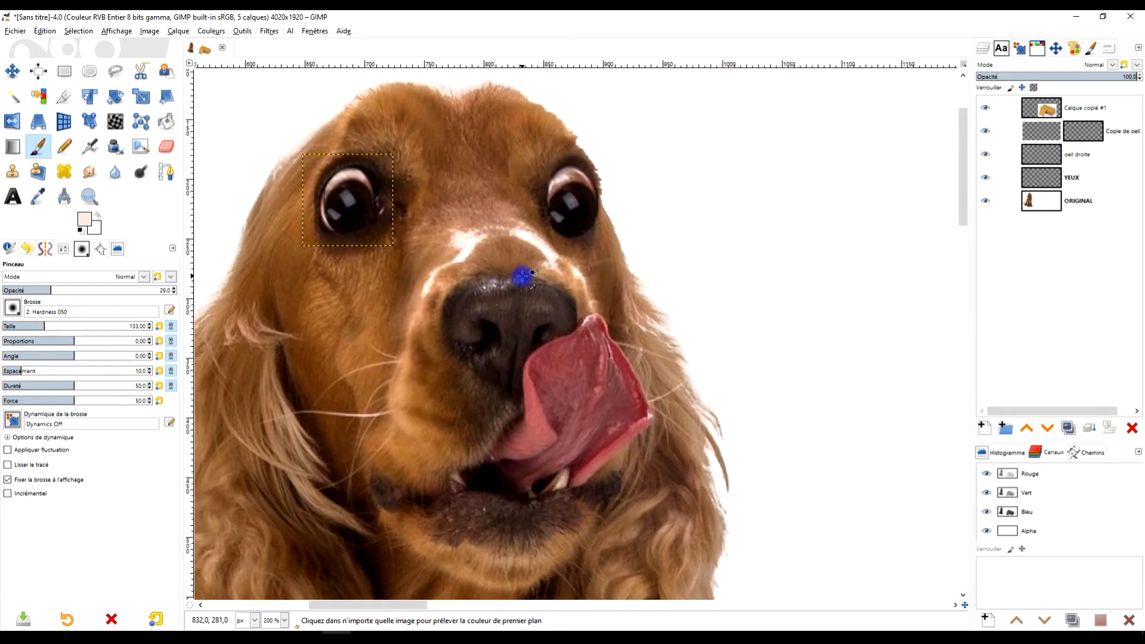
- Create a layer group named YEUX MODIFIES above the eye layers and move all three eye layers into it
left_click(1078, 203)
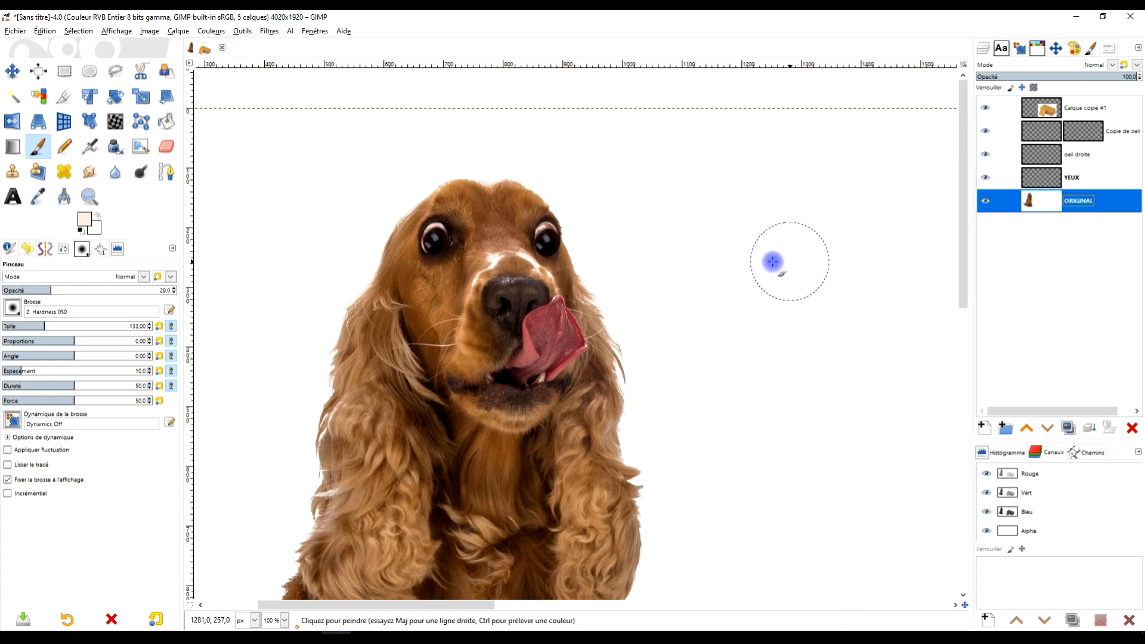
scroll(772, 260, "down", 3)
scroll(598, 251, "right", 3)
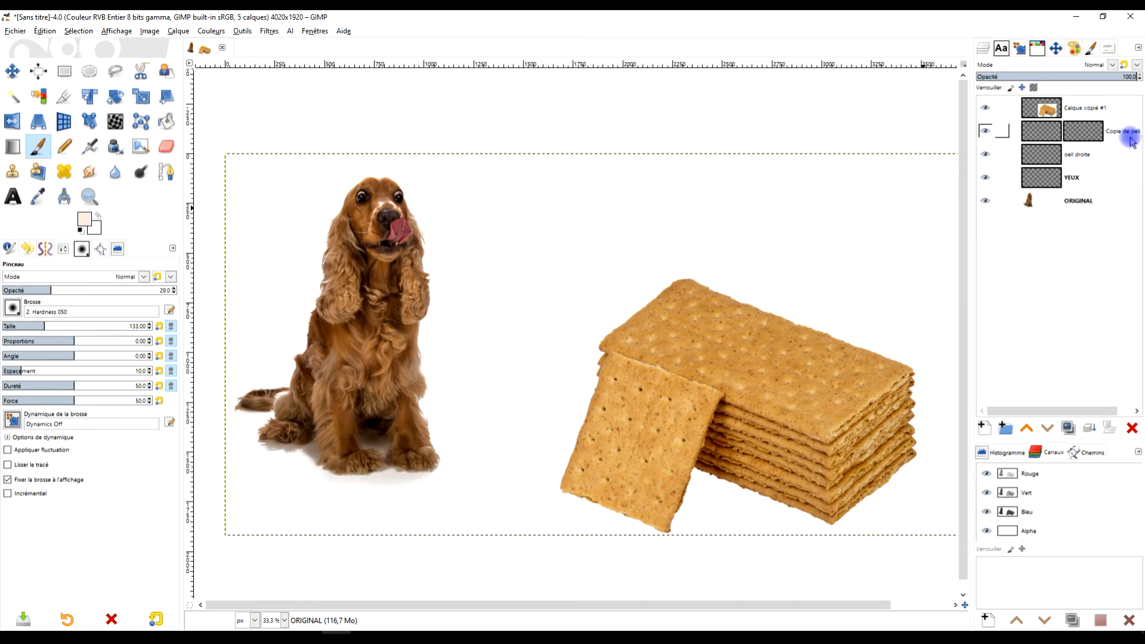
left_click(1006, 428)
double_click(1115, 132)
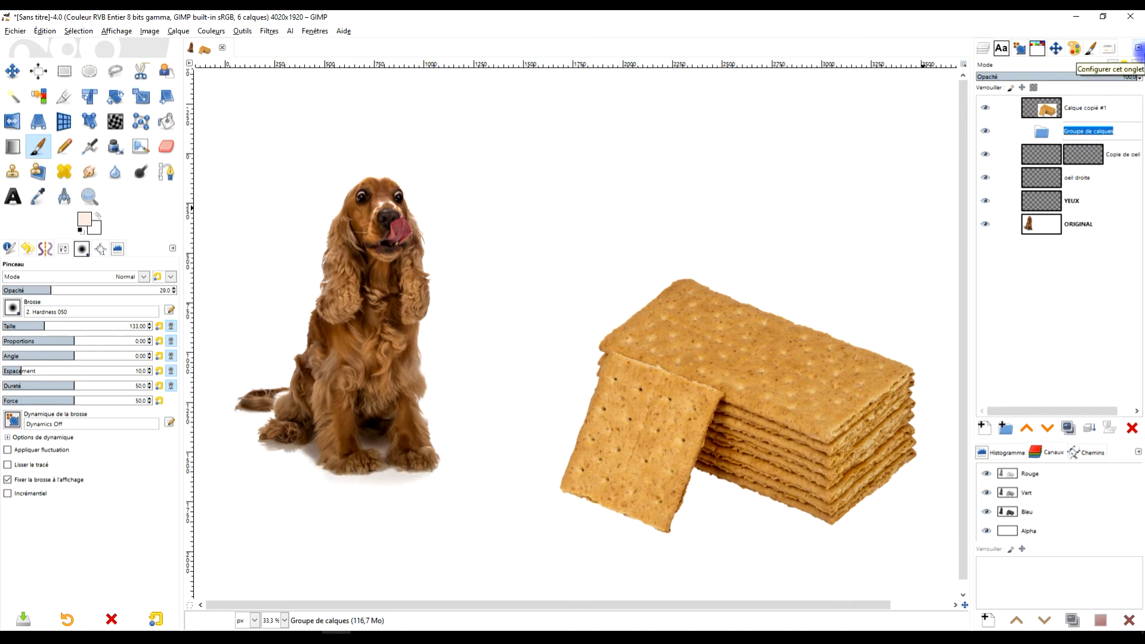
key("Caps_Lock")
type("YEUX MODIFIES")
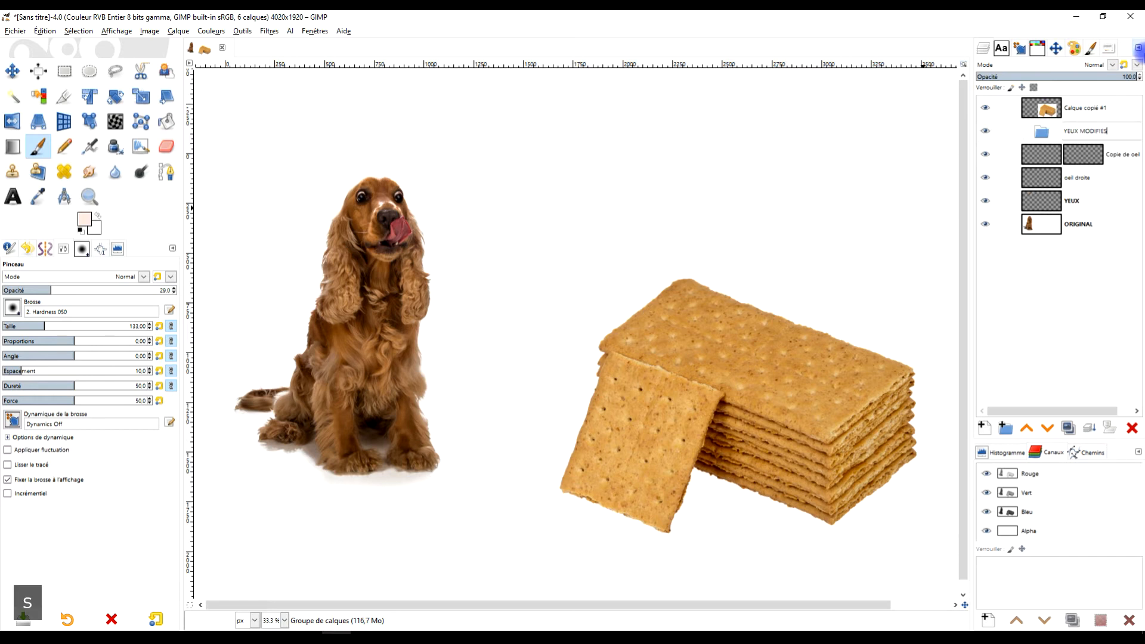
key("Return")
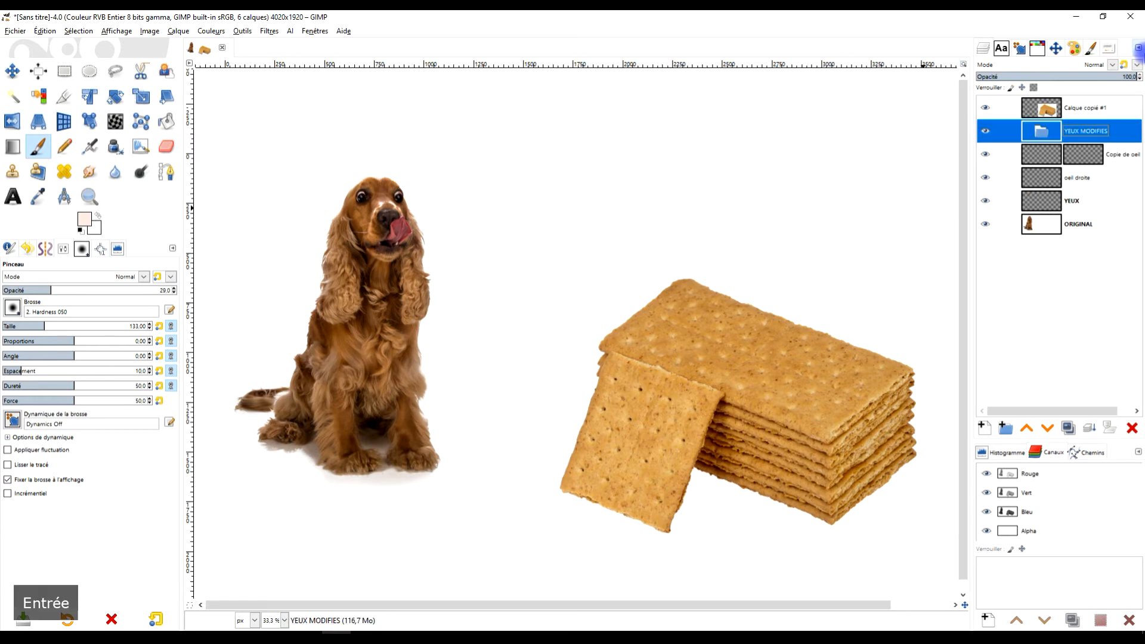
mouse_move(1013, 156)
left_mouse_down()
mouse_move(1050, 146)
mouse_move(1055, 192)
mouse_move(1041, 196)
mouse_move(1053, 179)
mouse_move(1018, 134)
left_mouse_up()
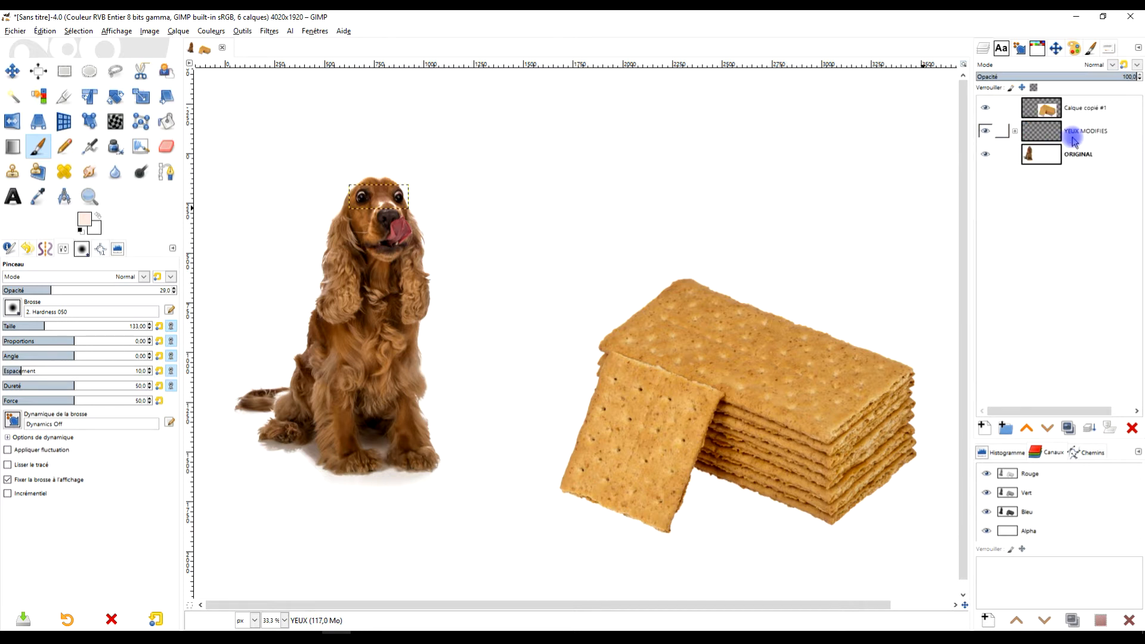
- Rename the cracker layer as BISCUITS
left_click(1084, 110)
double_click(1084, 110)
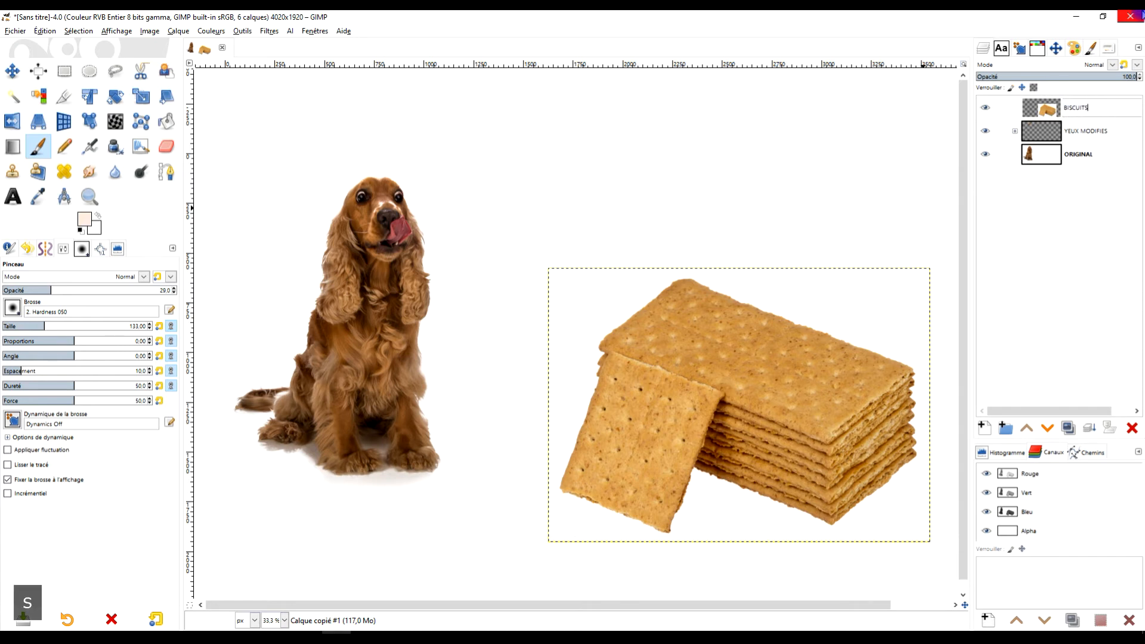
type("BISCUITS")
key("Return")
- Outline the top cracker of the stack with a polygonal free selection, following its front edges and passing just outside the back edges
left_click_drag(669, 381, 608, 345)
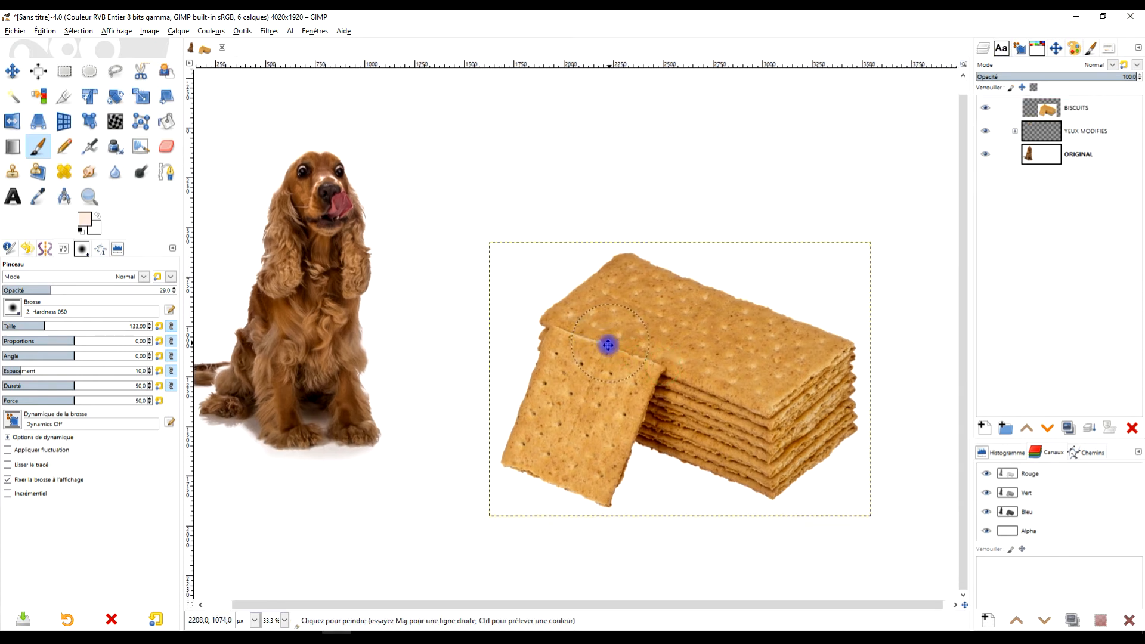
scroll(647, 333, "up", 2)
scroll(685, 350, "down", 1)
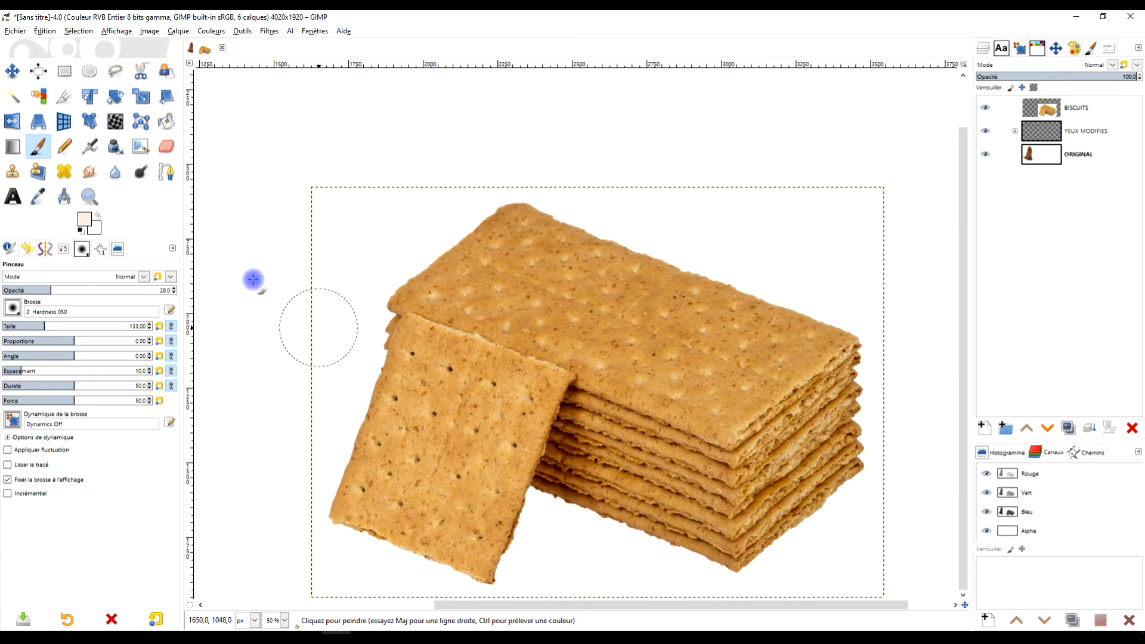
left_click(116, 71)
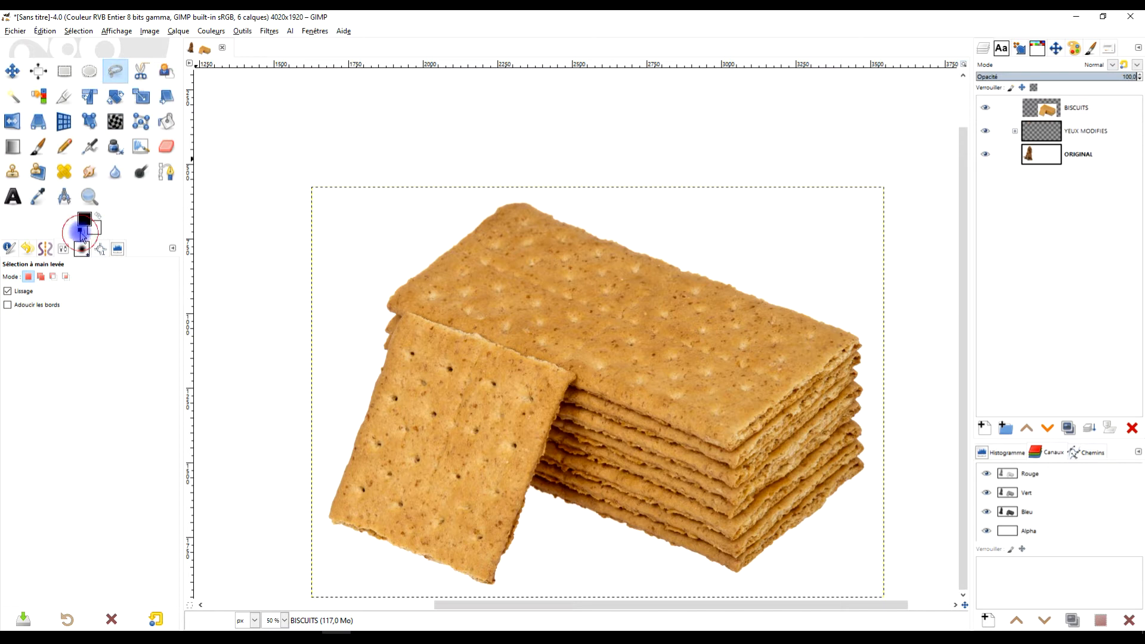
left_click(386, 312)
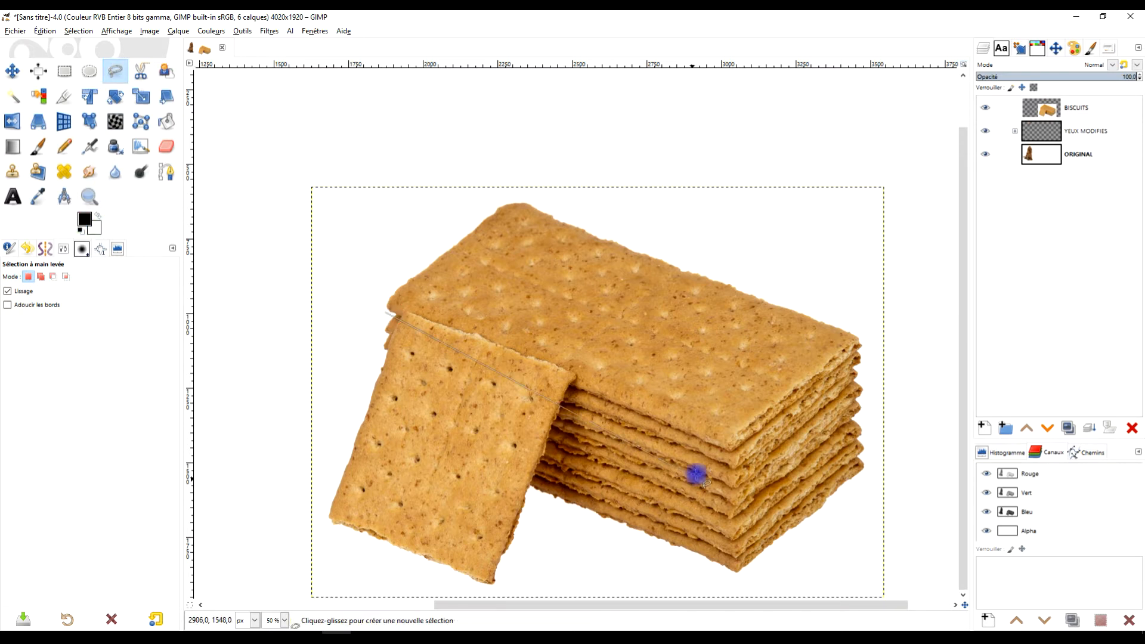
left_click(735, 455)
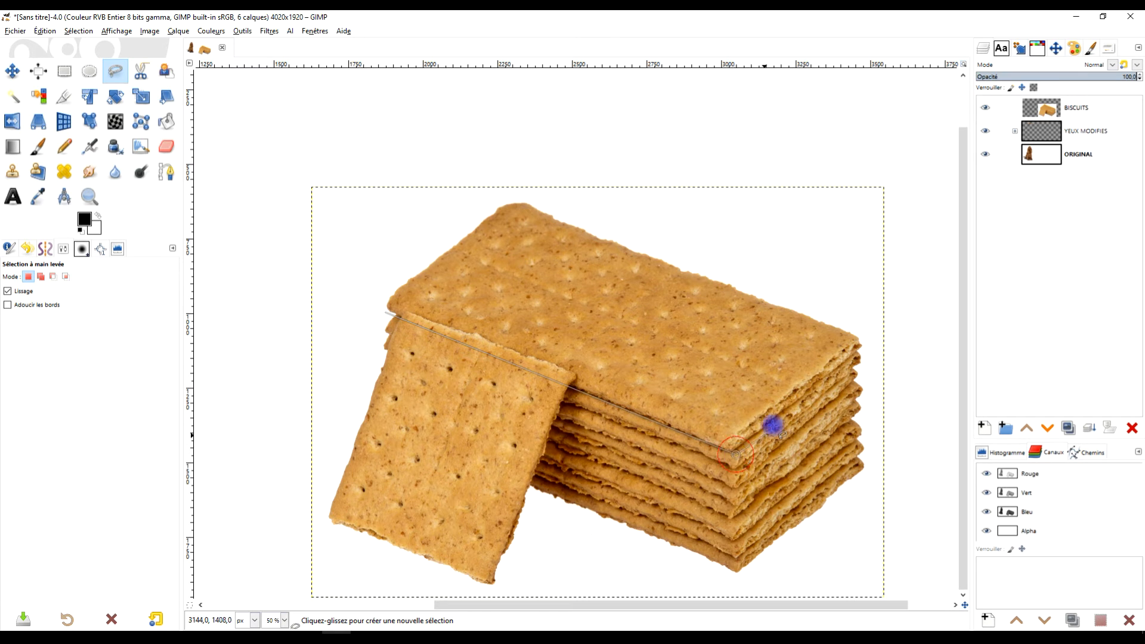
left_click(868, 344)
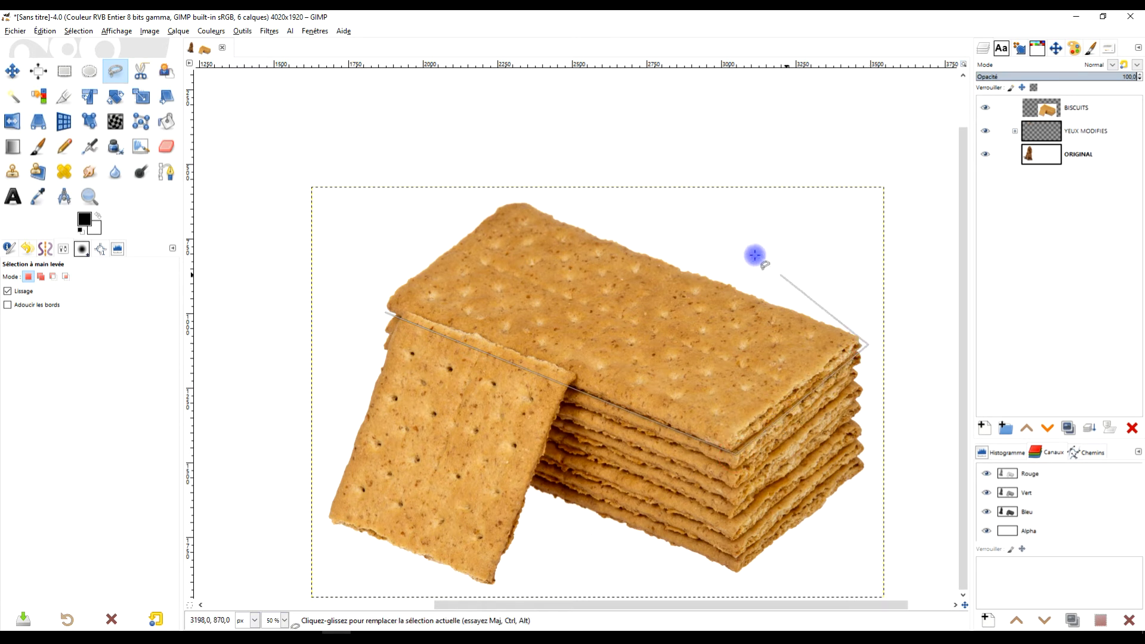
left_click(512, 193)
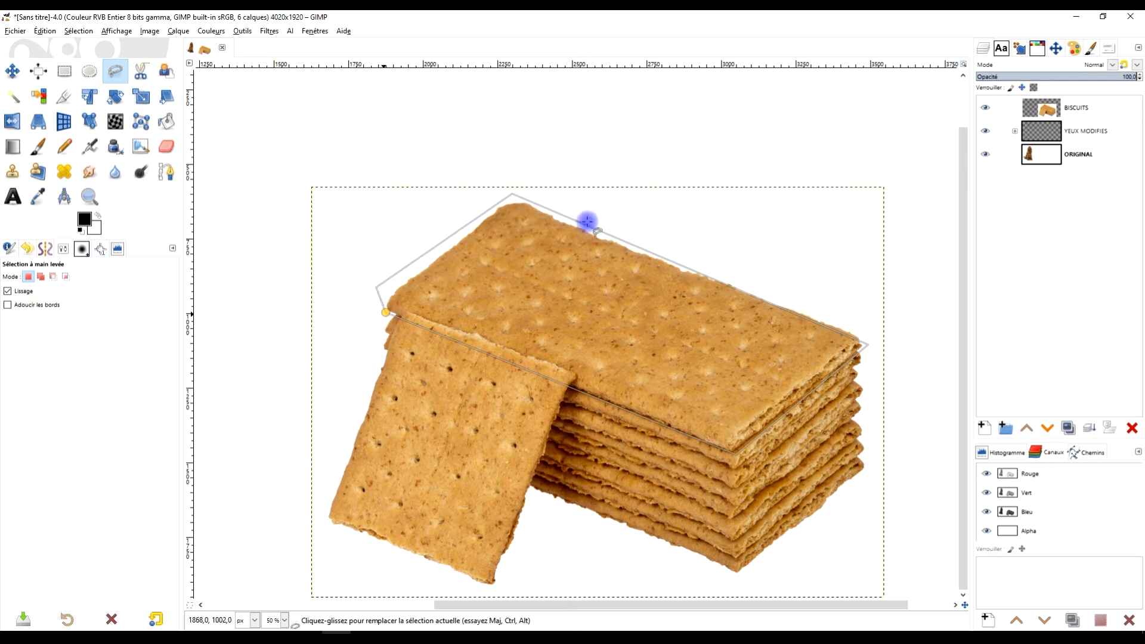
key("Return")
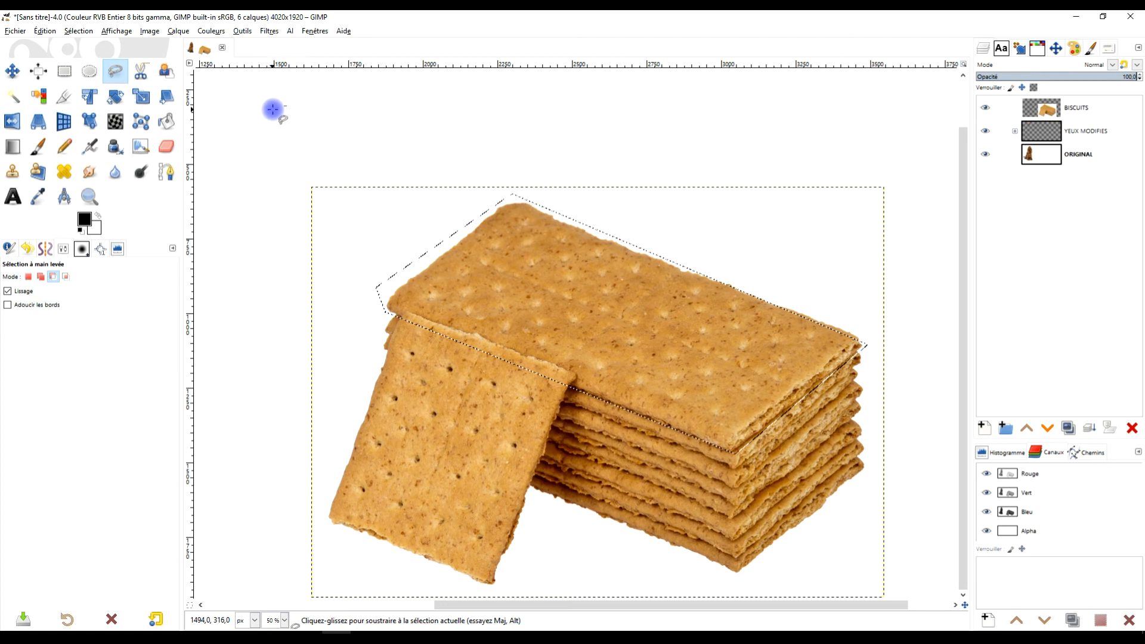
- Cut the selected top cracker and paste it back onto a new layer of its own
key("ctrl+x")
key("ctrl+v")
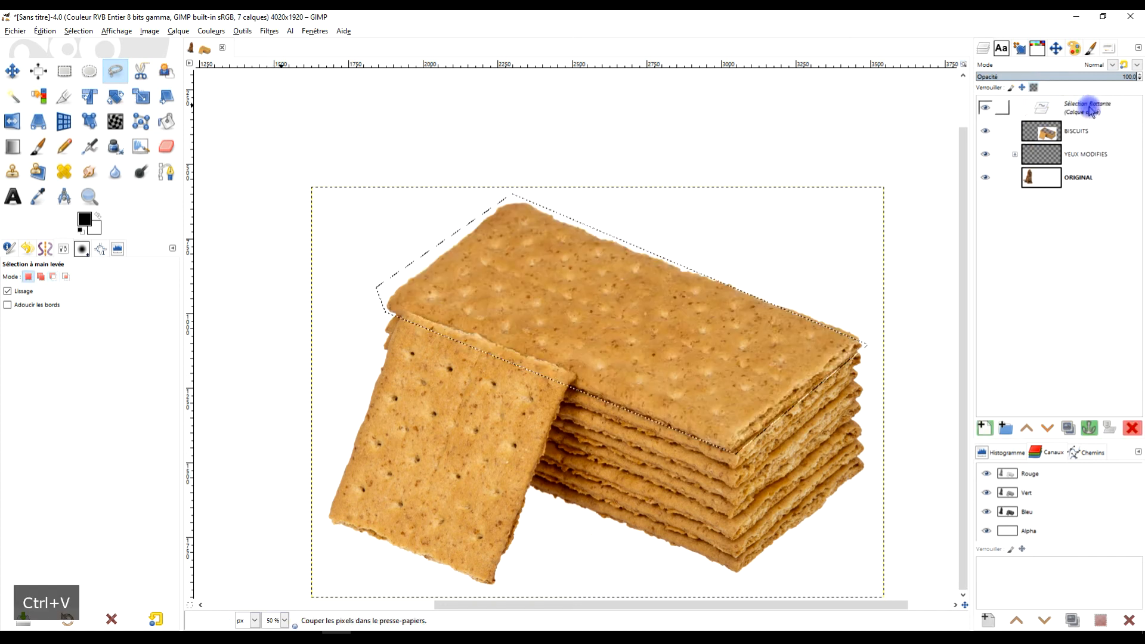
left_click(1088, 107)
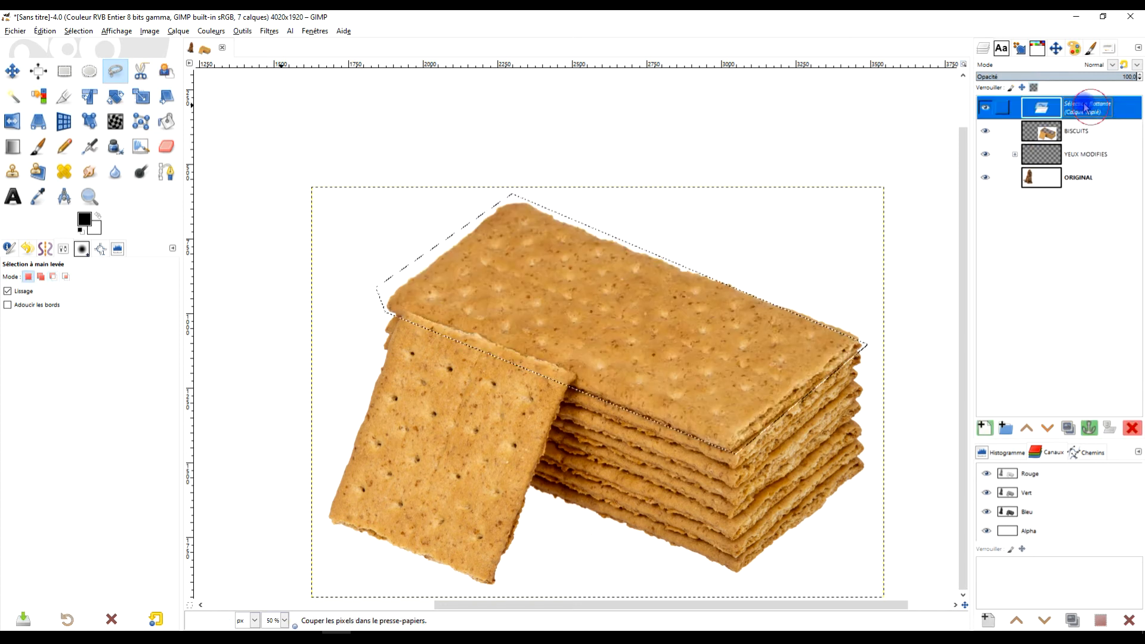
left_click(988, 429)
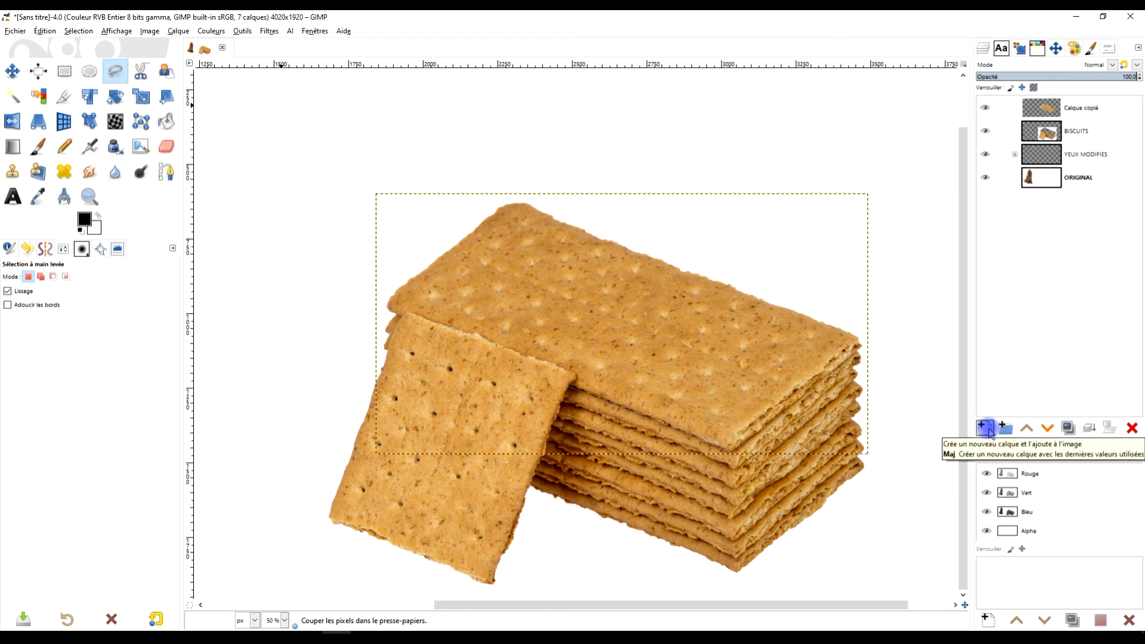
- Hide the BISCUITS layer, place it below ORIGINAL in the layer stack, and make the single-cracker layer active
left_click(1083, 136)
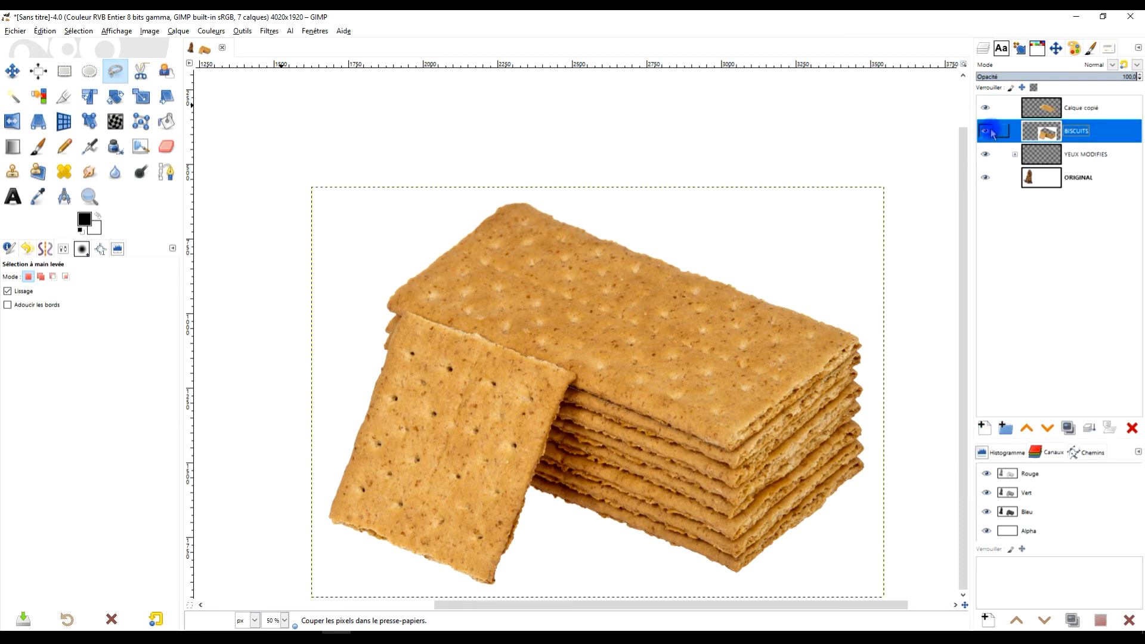
left_click(987, 131)
left_click_drag(1039, 136, 1090, 202)
left_click(1047, 111)
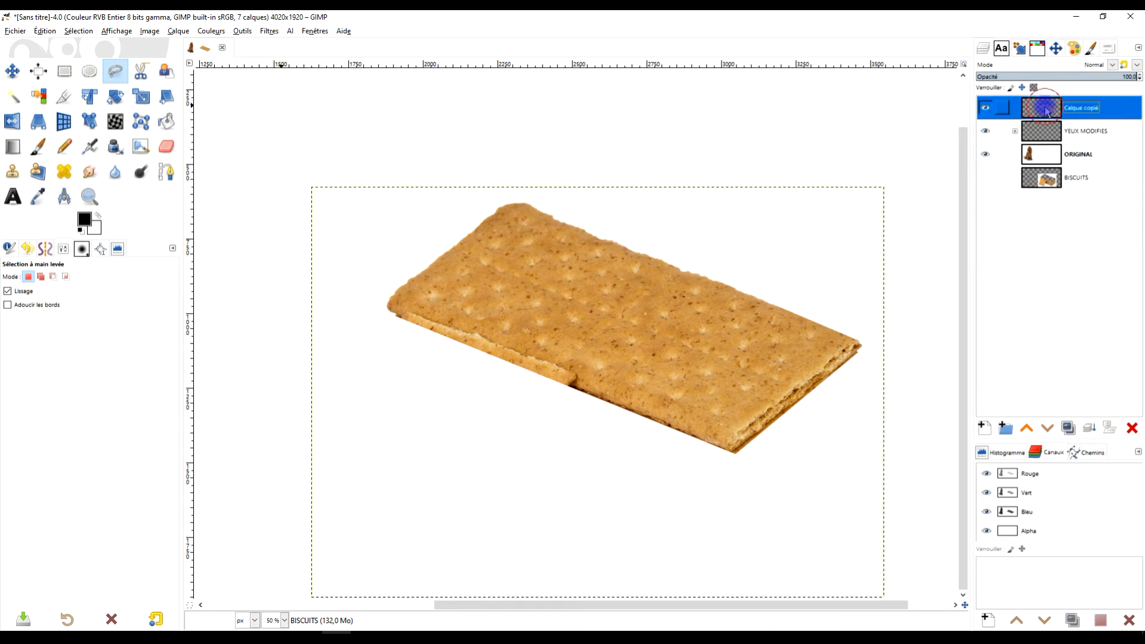
- Clone the cracker's clean front edge, sampled near its lower corner, over the leftover strip of the leaning cracker
scroll(623, 399, "up", 1)
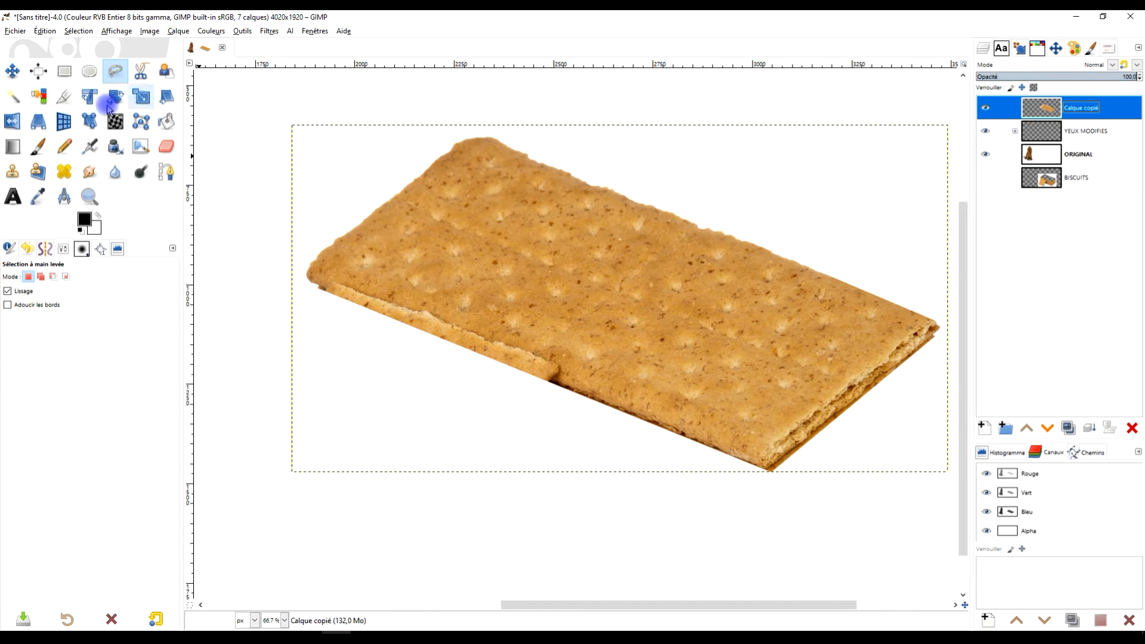
left_click(12, 173)
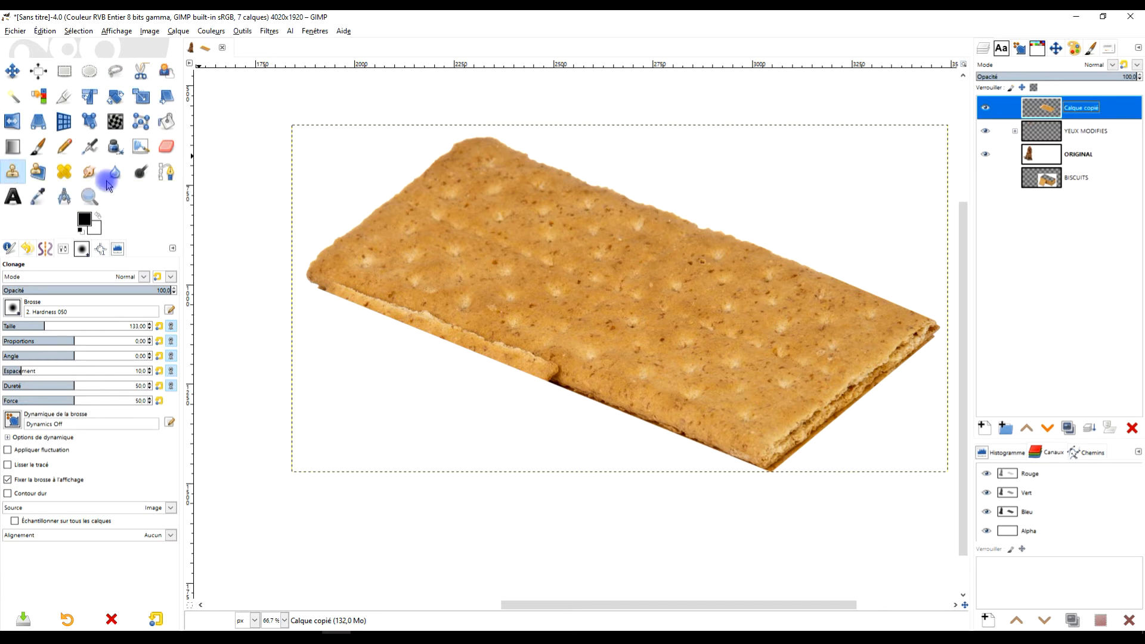
scroll(631, 409, "up", 2, "ctrl")
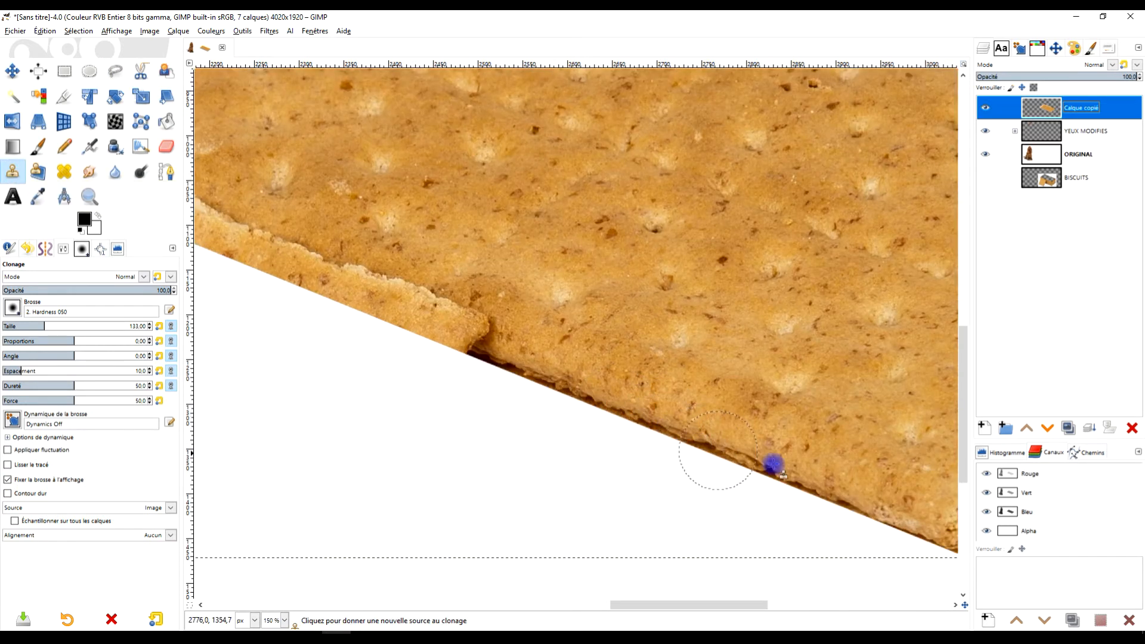
scroll(776, 453, "down", 3, "ctrl")
scroll(728, 430, "up", 2, "ctrl")
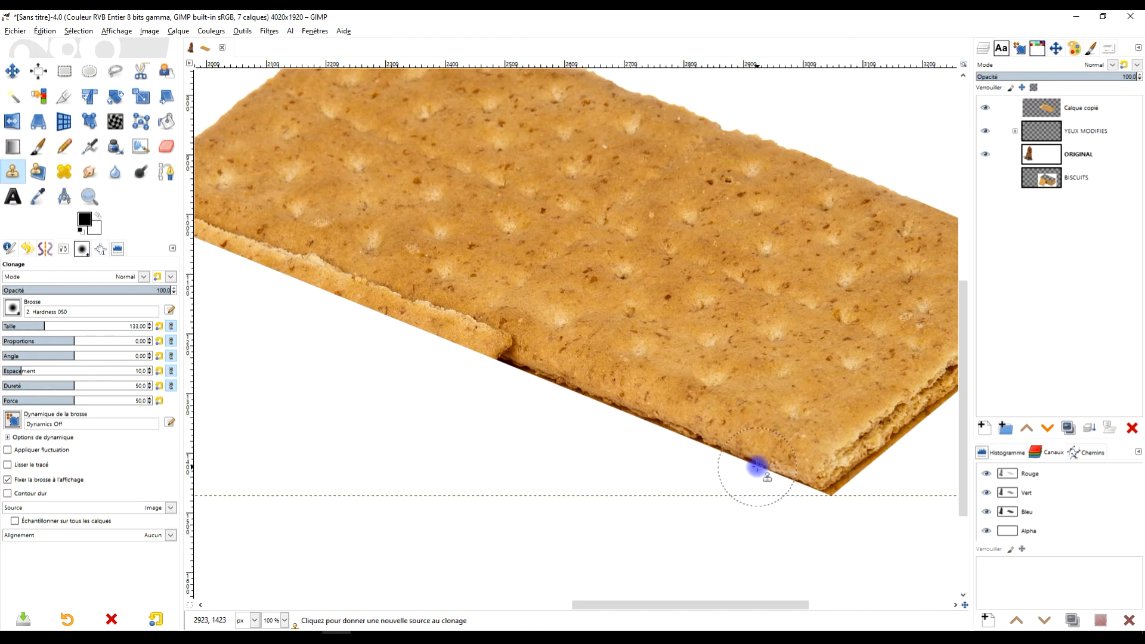
scroll(757, 467, "up", 2, "ctrl")
scroll(760, 466, "down", 1, "ctrl")
key("ctrl")
key("ctrl")
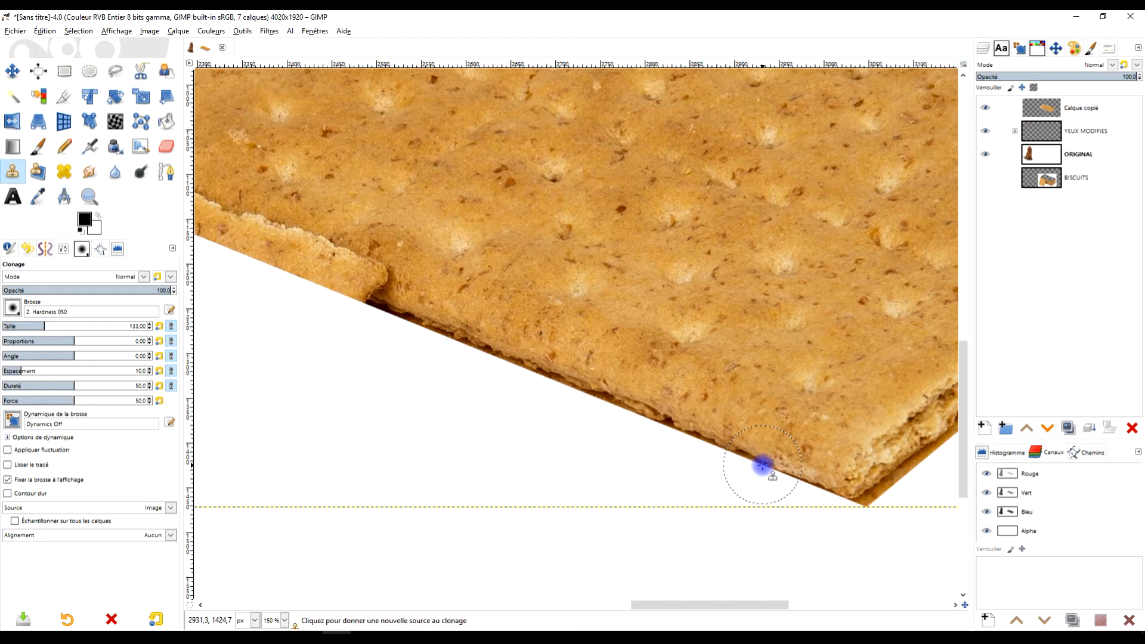
left_click(762, 465, "ctrl")
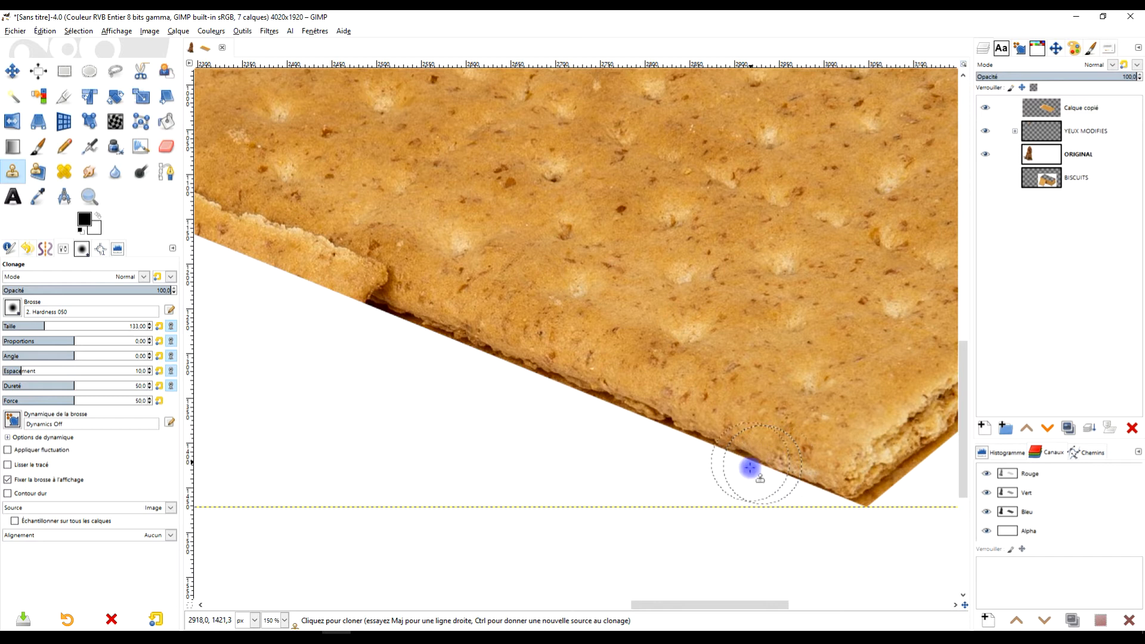
mouse_move(558, 290)
left_mouse_down()
mouse_move(637, 330)
mouse_move(754, 430)
left_mouse_up()
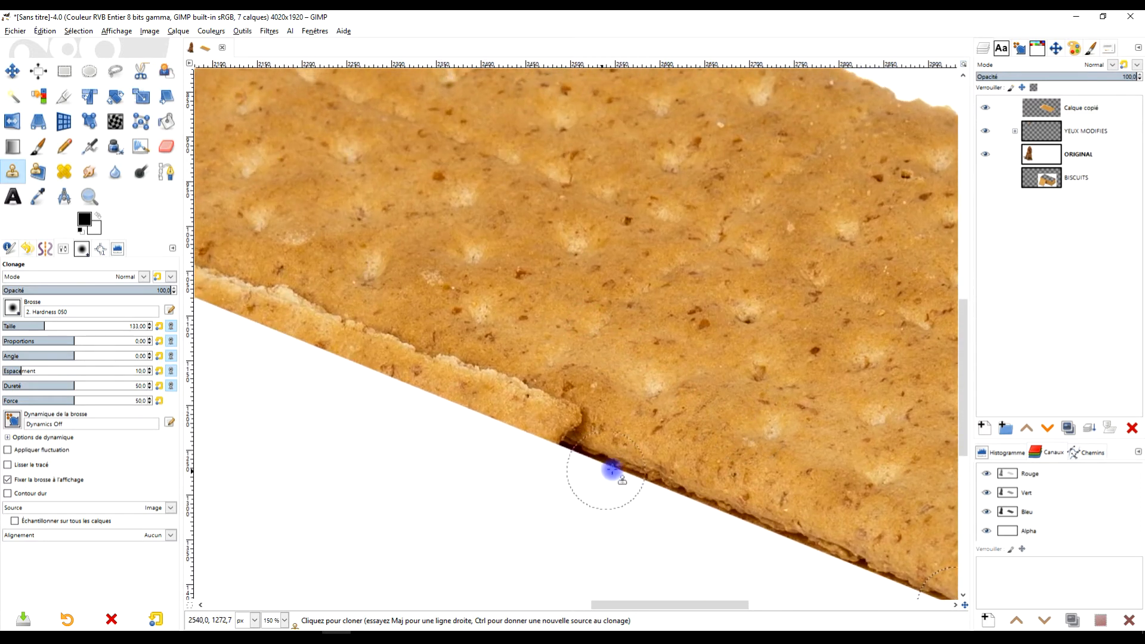
mouse_move(610, 465)
left_mouse_down()
mouse_move(486, 401)
mouse_move(435, 393)
mouse_move(504, 407)
mouse_move(499, 391)
mouse_move(568, 427)
mouse_move(427, 364)
mouse_move(316, 333)
mouse_move(276, 304)
left_mouse_up()
left_click_drag(459, 262, 811, 344)
mouse_move(625, 405)
left_mouse_down()
mouse_move(421, 322)
mouse_move(503, 354)
left_mouse_up()
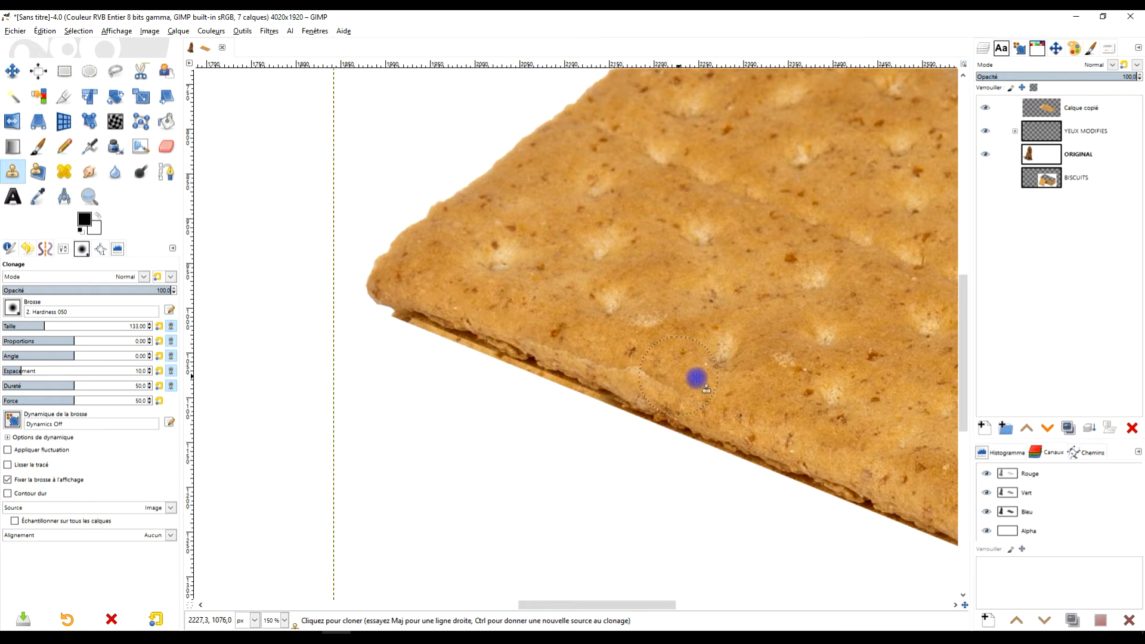
- Hide the YEUX MODIFIES group and the ORIGINAL layer to isolate the single cracker against transparency
left_click(166, 146)
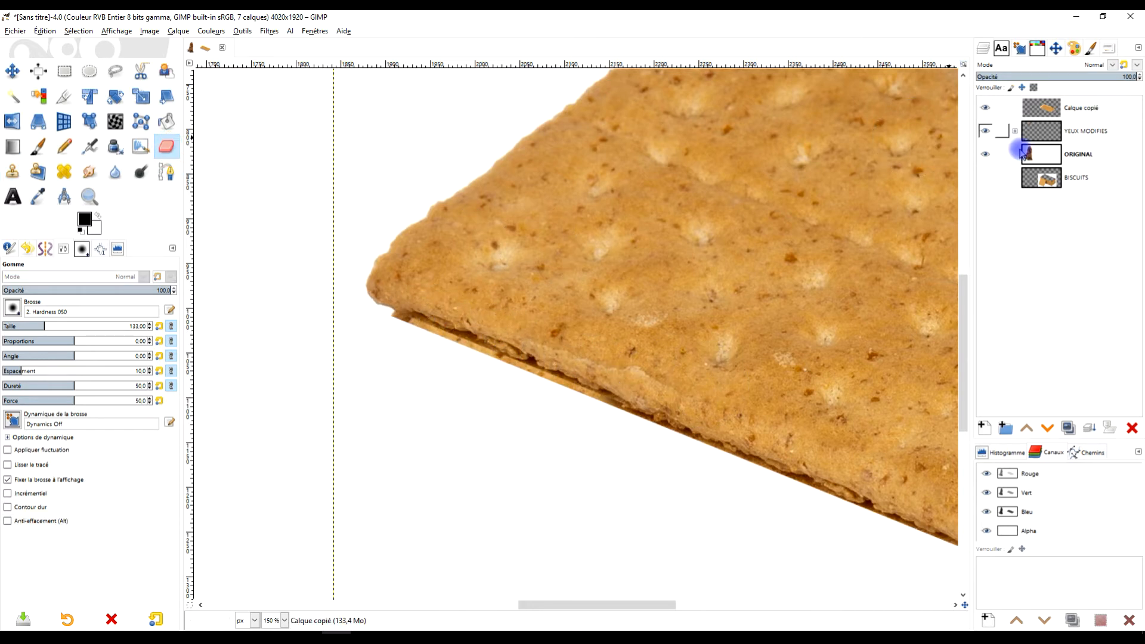
left_click(985, 131)
left_click(987, 154)
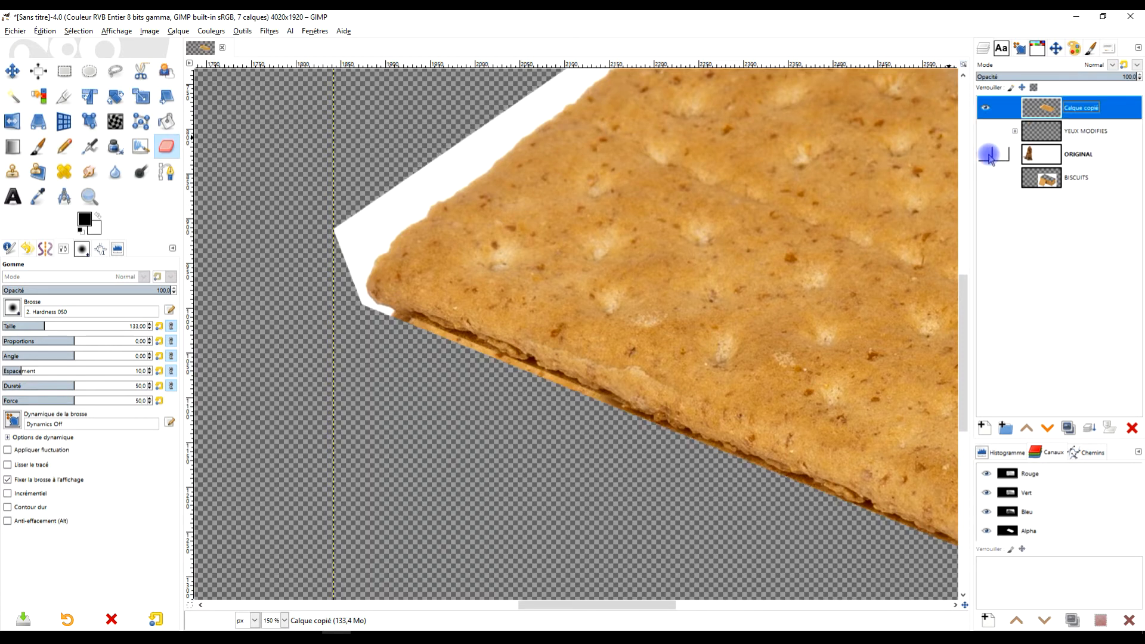
scroll(652, 340, "down", 4)
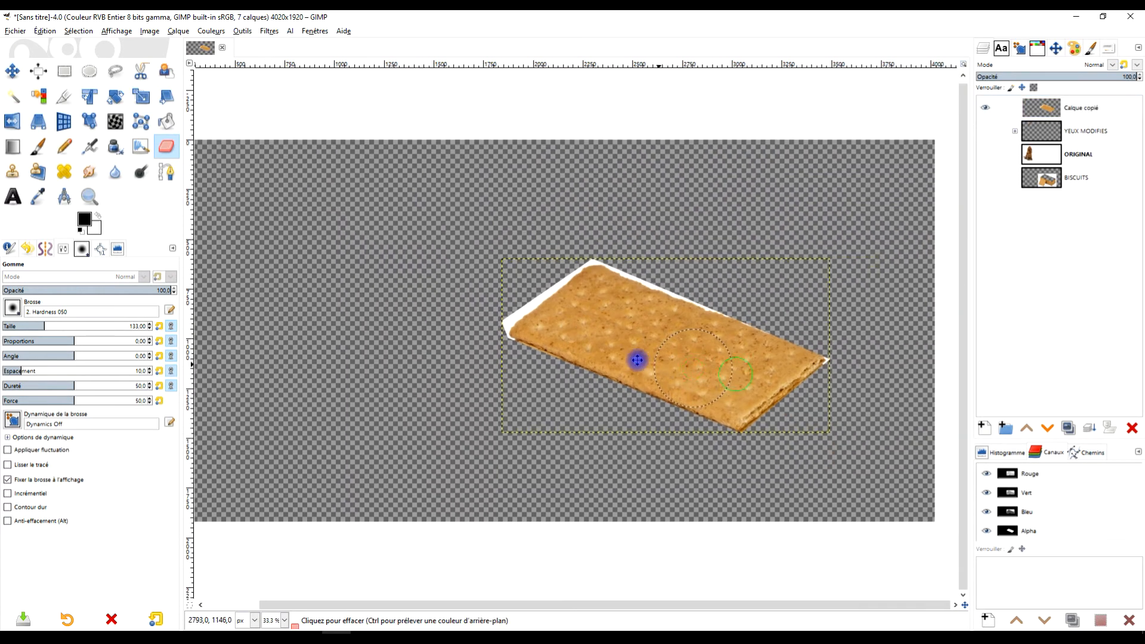
scroll(537, 305, "up", 2)
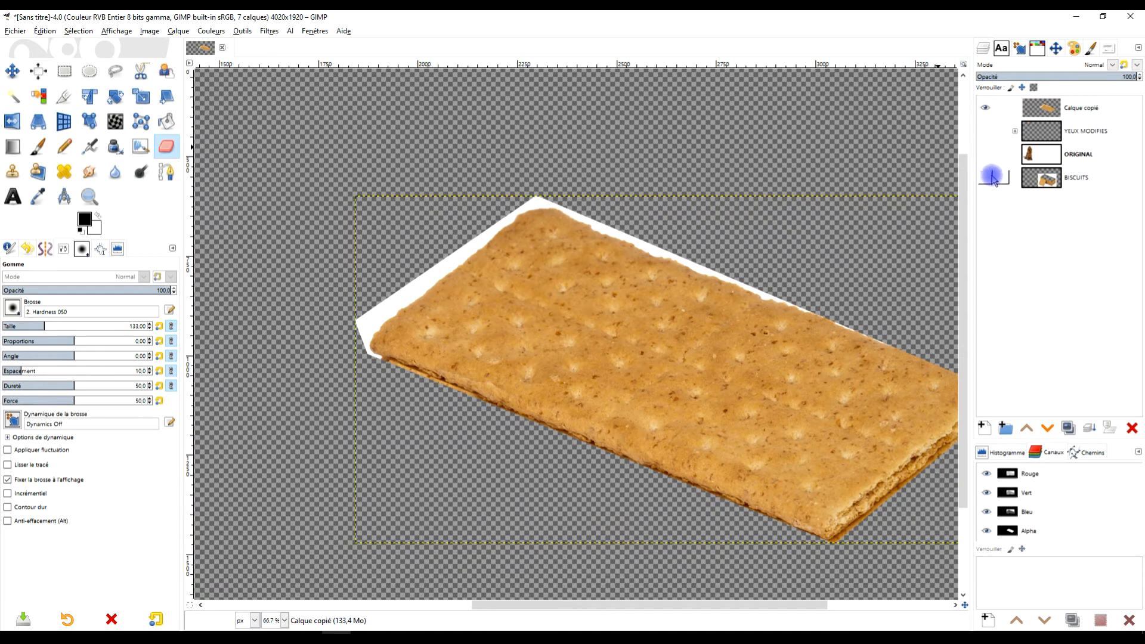
left_click_drag(537, 309, 510, 330)
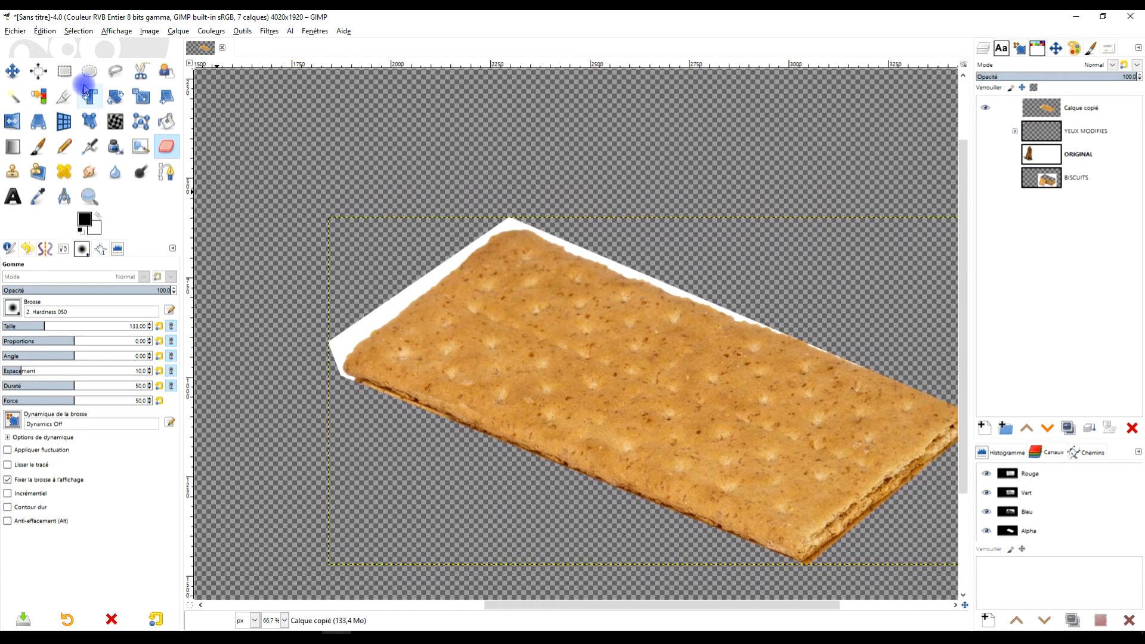
- Select the white margin around the cracker's far edges with Fuzzy Select and erase it
left_click(16, 96)
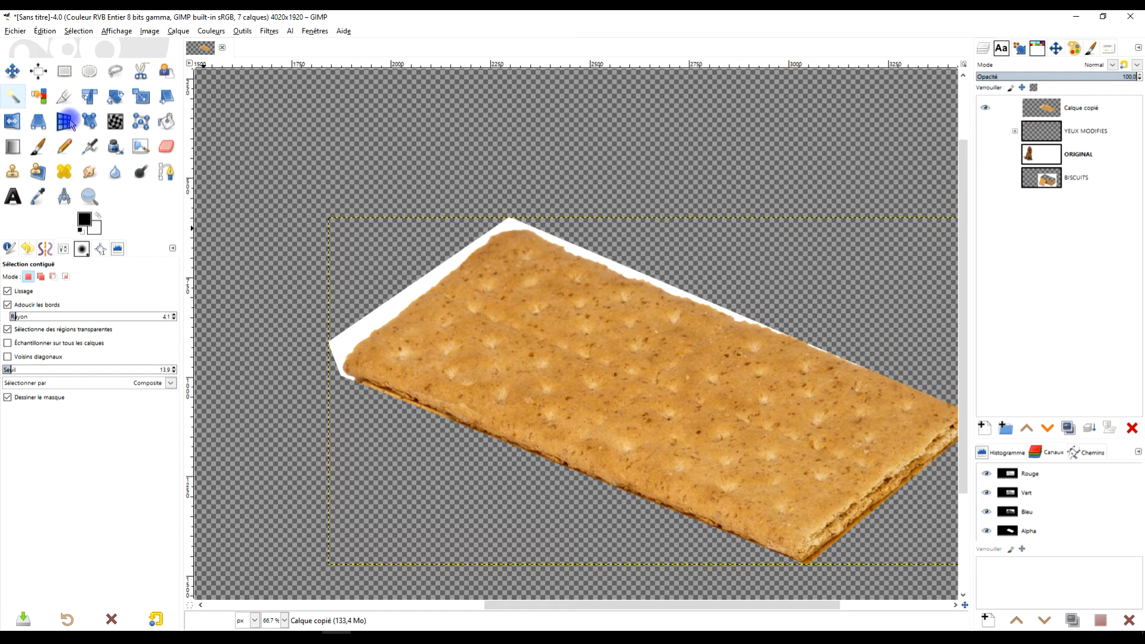
left_click(419, 316)
left_click(396, 304)
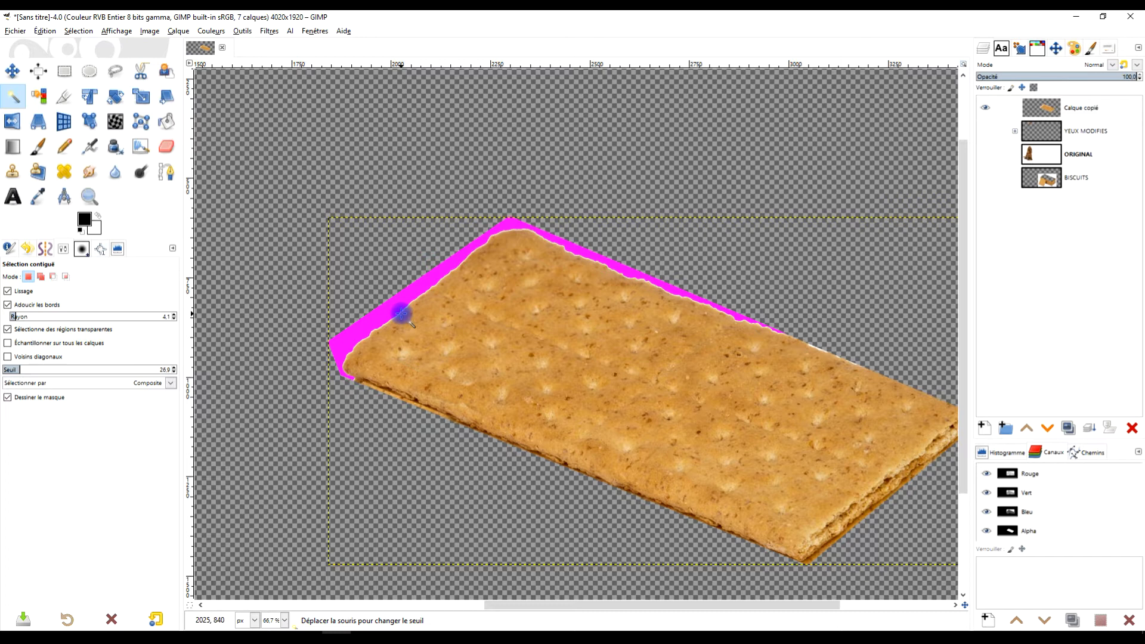
left_click_drag(401, 313, 448, 287)
left_click(45, 31)
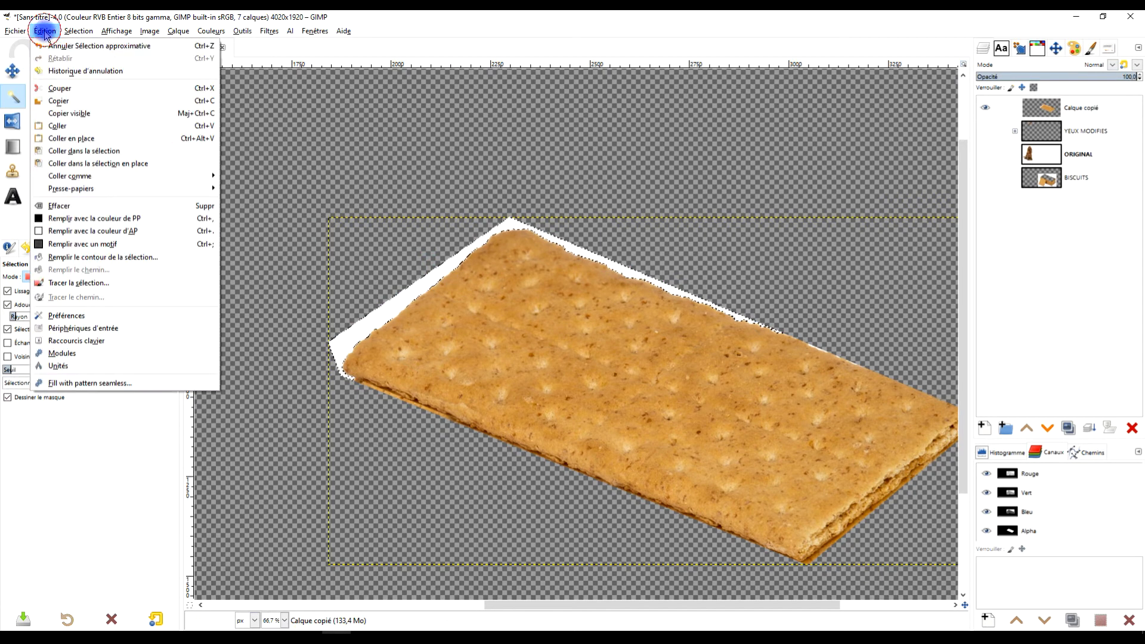
left_click(77, 205)
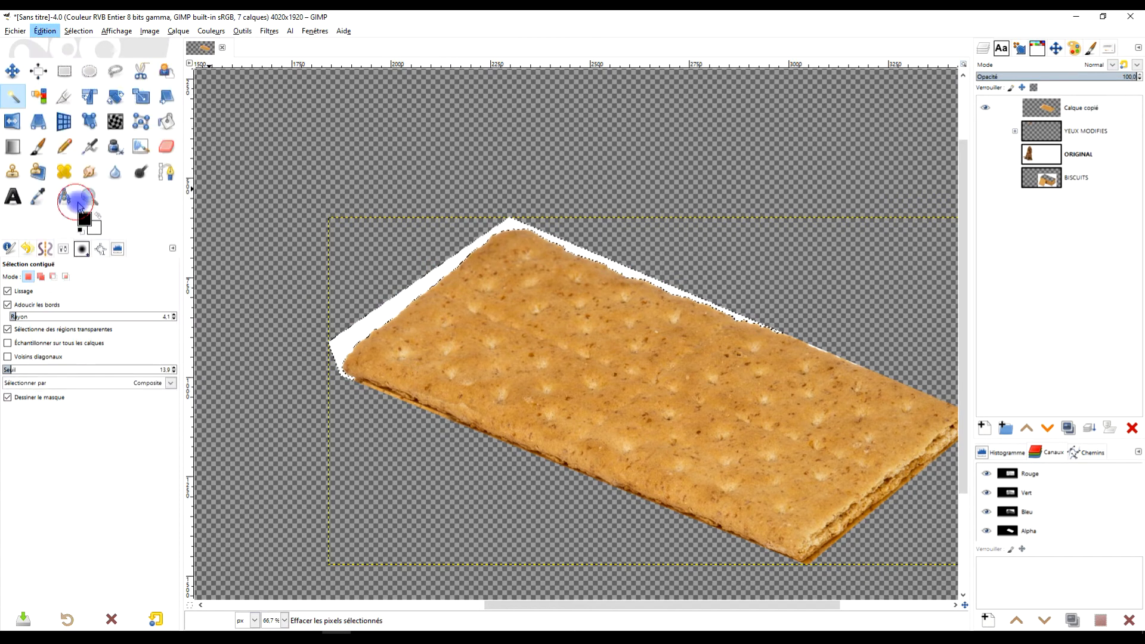
- Fuzzy-select the transparent area around the cracker with edges feathered by 4.1 and erase the remaining white fringe
scroll(460, 253, "down", 3)
left_click(397, 223)
left_click_drag(397, 224, 415, 149)
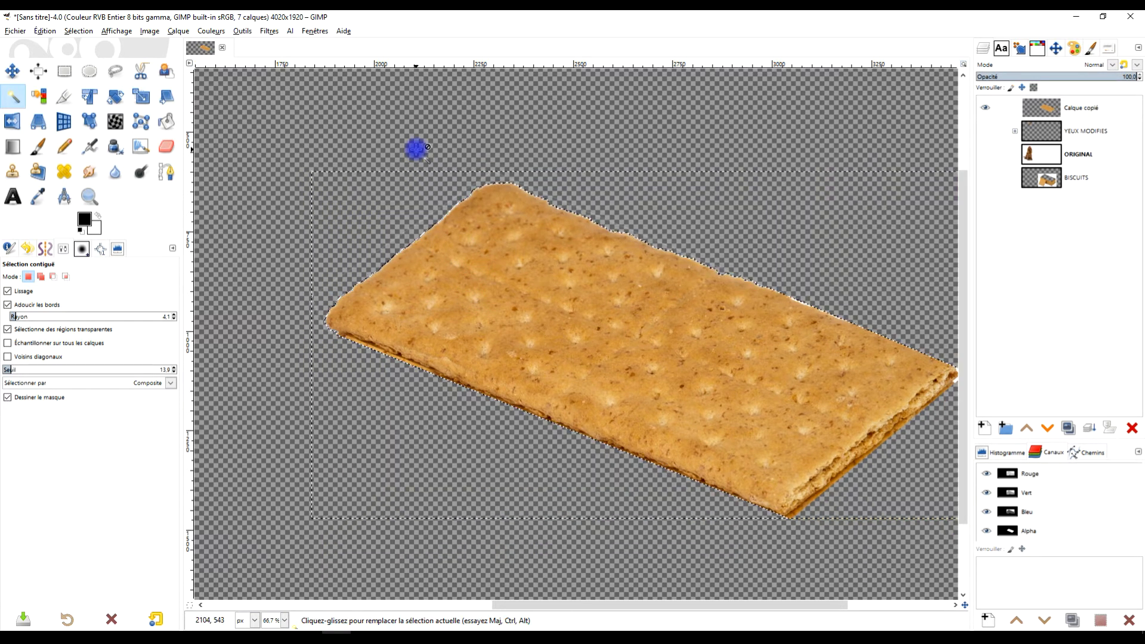
key("Delete")
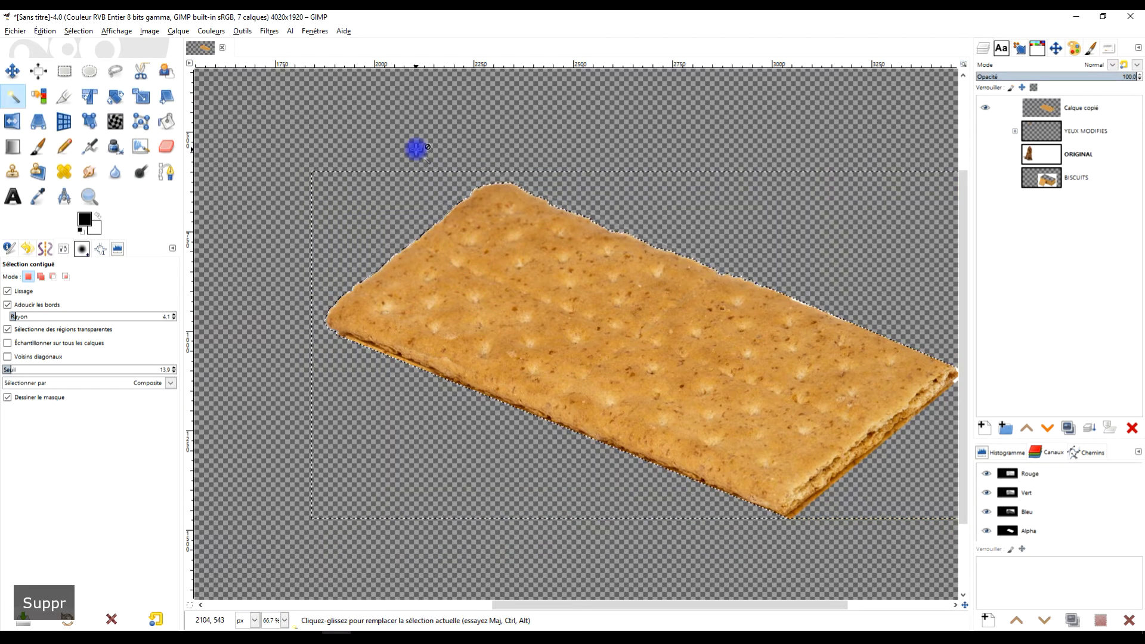
left_click(46, 31)
left_click(265, 94)
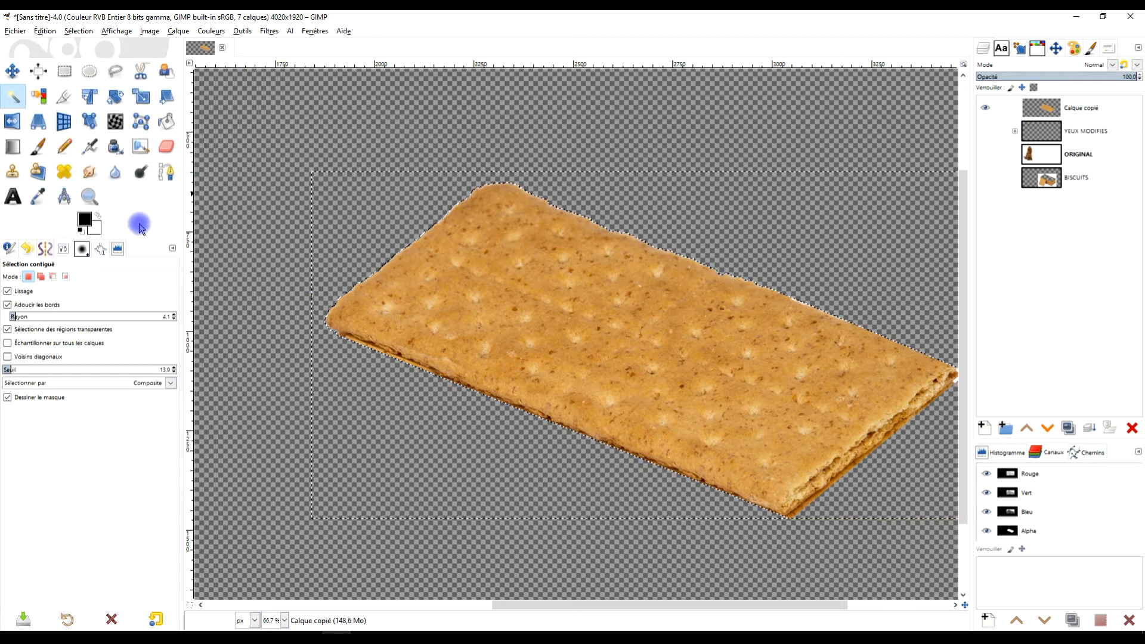
left_click_drag(365, 241, 365, 220)
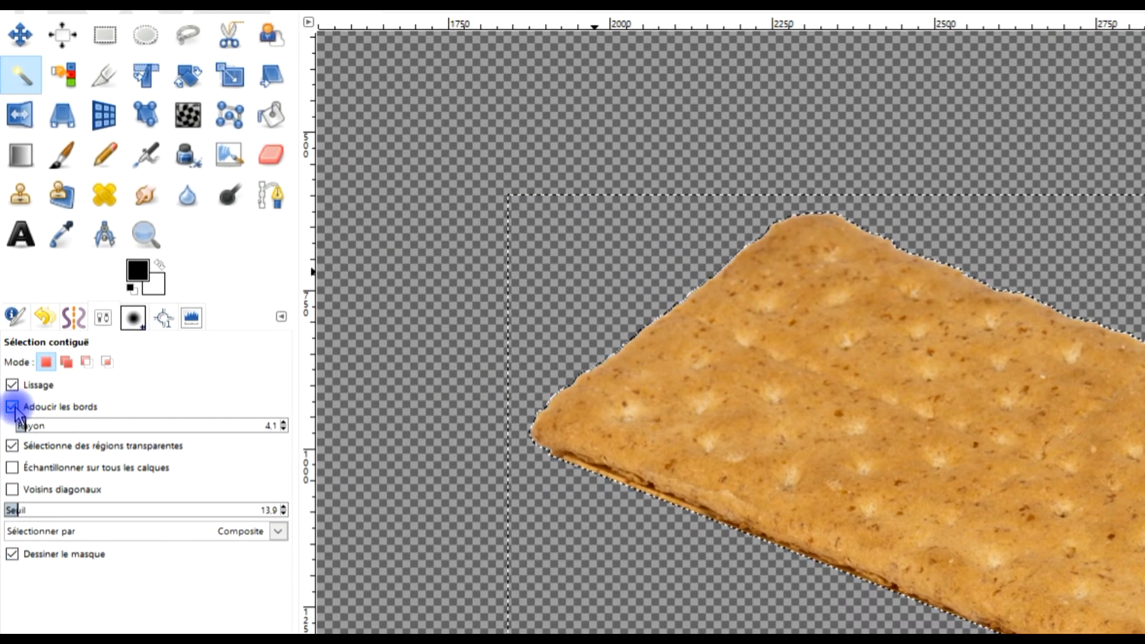
- Turn off edge feathering, select the white remnant at the cracker's rightmost corner, and erase it
left_click(12, 406)
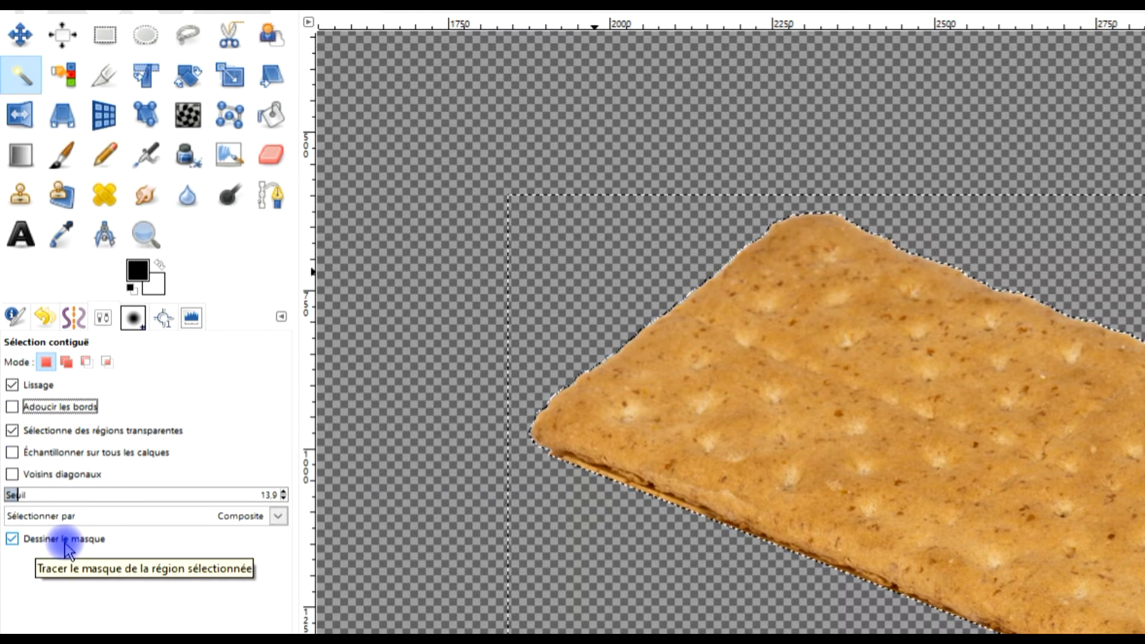
left_click_drag(564, 231, 268, 382)
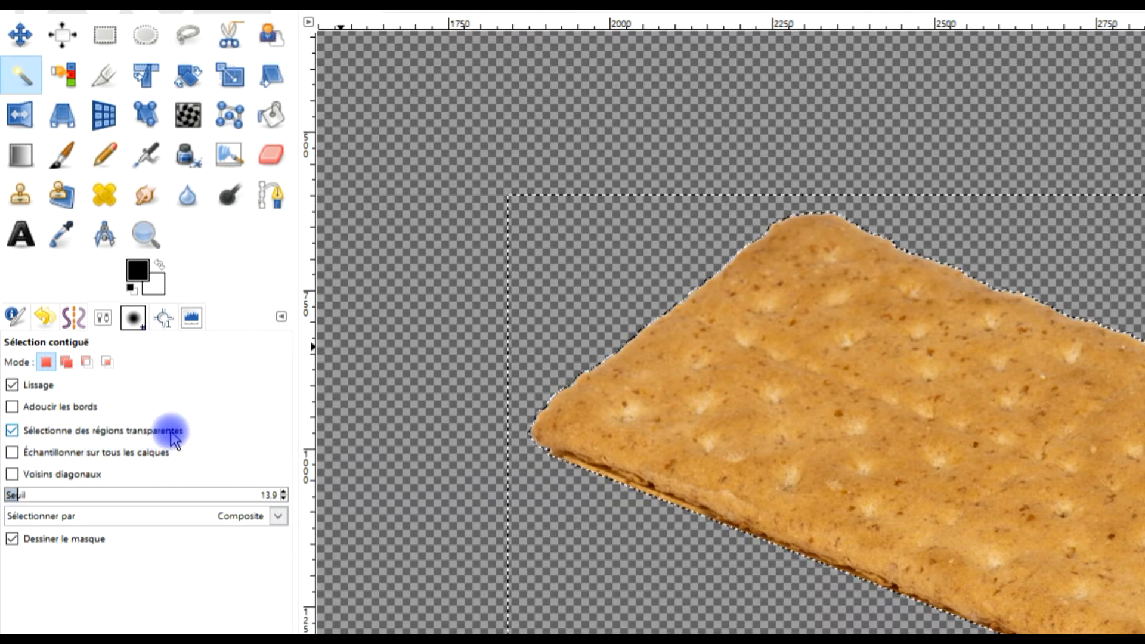
left_click(624, 220)
left_click_drag(1112, 390, 953, 380)
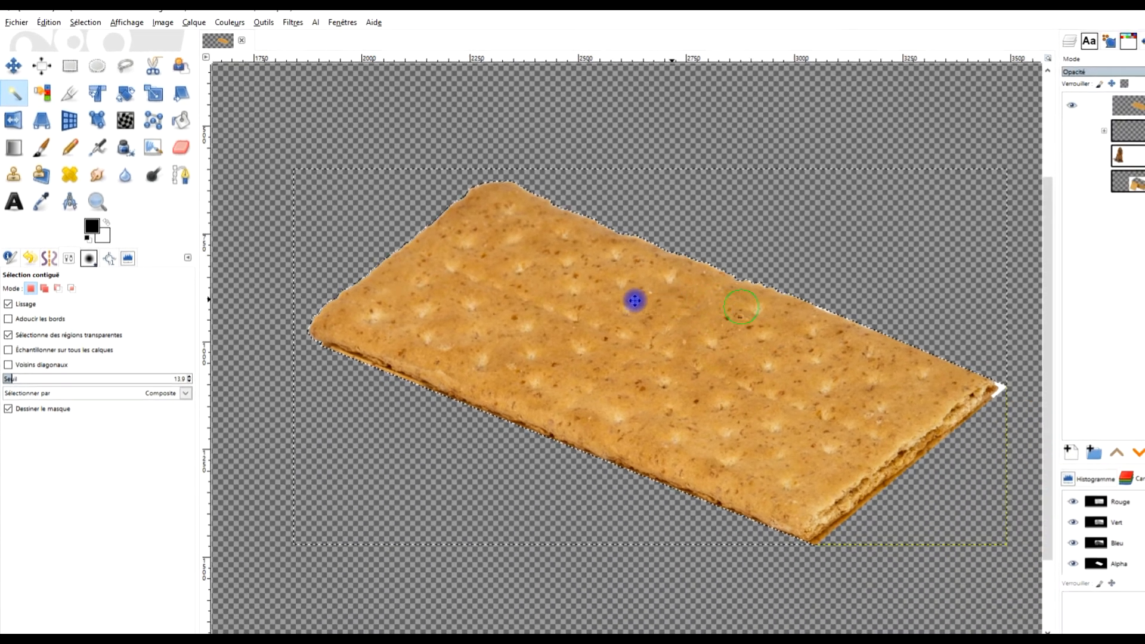
scroll(775, 412, "up", 3)
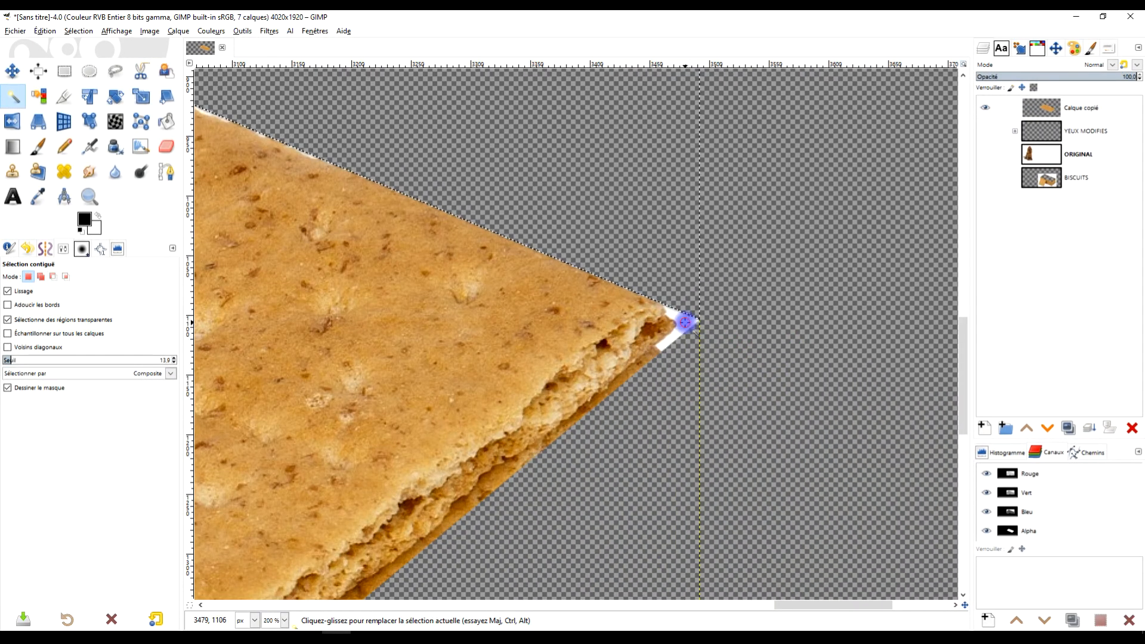
mouse_move(696, 349)
left_mouse_down()
mouse_move(723, 327)
mouse_move(700, 348)
mouse_move(703, 327)
left_mouse_up()
key("Delete")
scroll(703, 328, "up", 4)
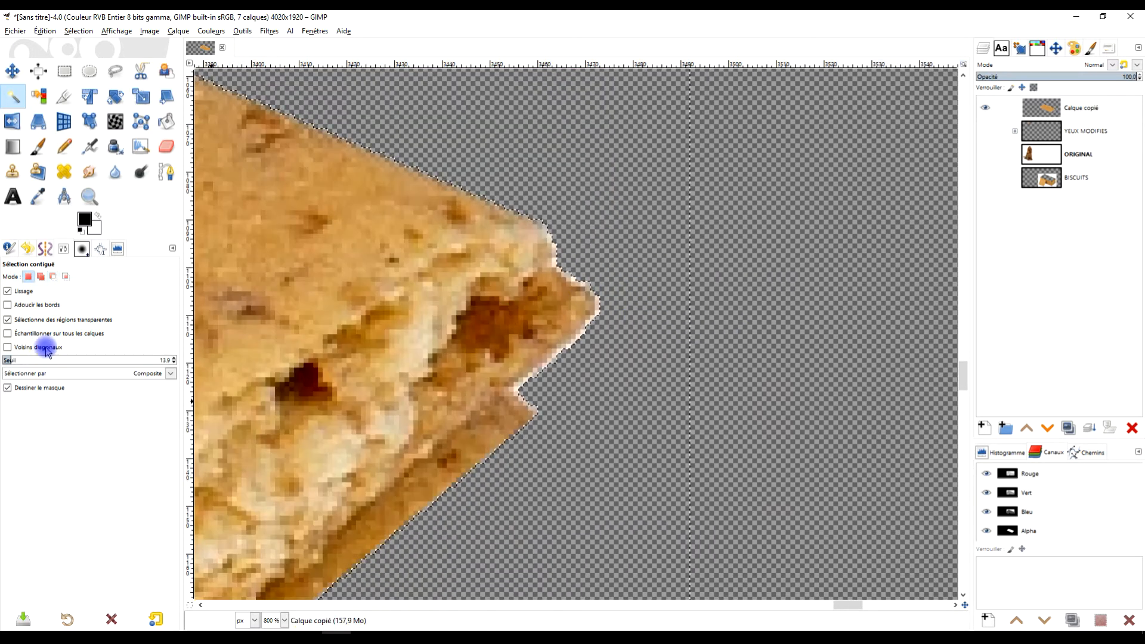
- Feather the selection edges by 4.1 again, reselect the area outside the cracker, and erase the pale fringe at its corner
left_click(35, 304)
left_click_drag(640, 263, 679, 265)
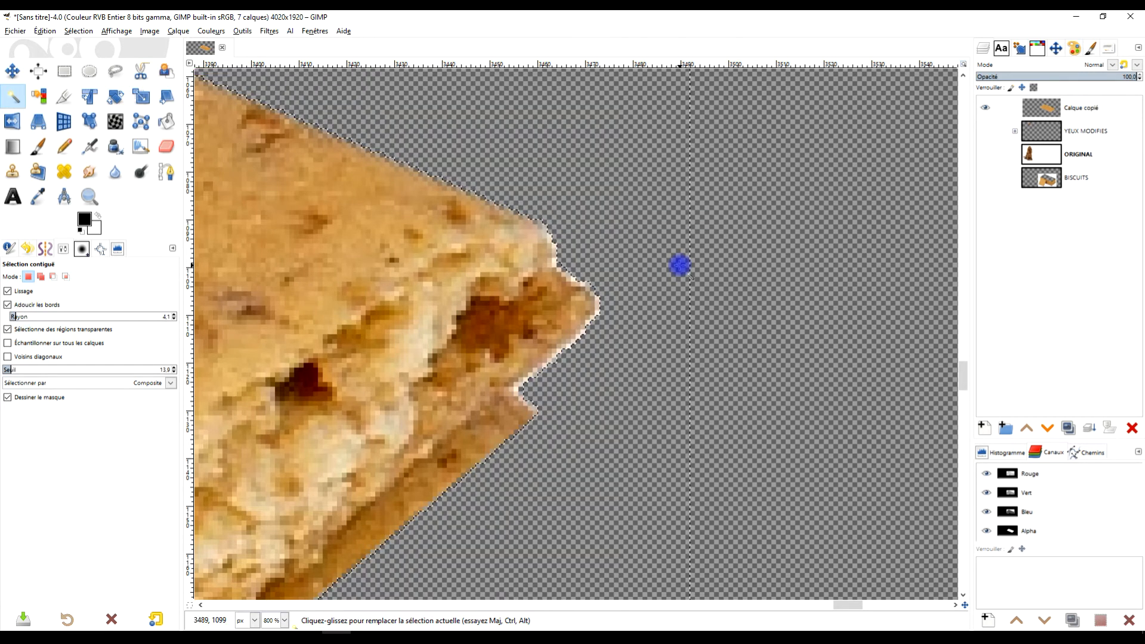
key("Delete")
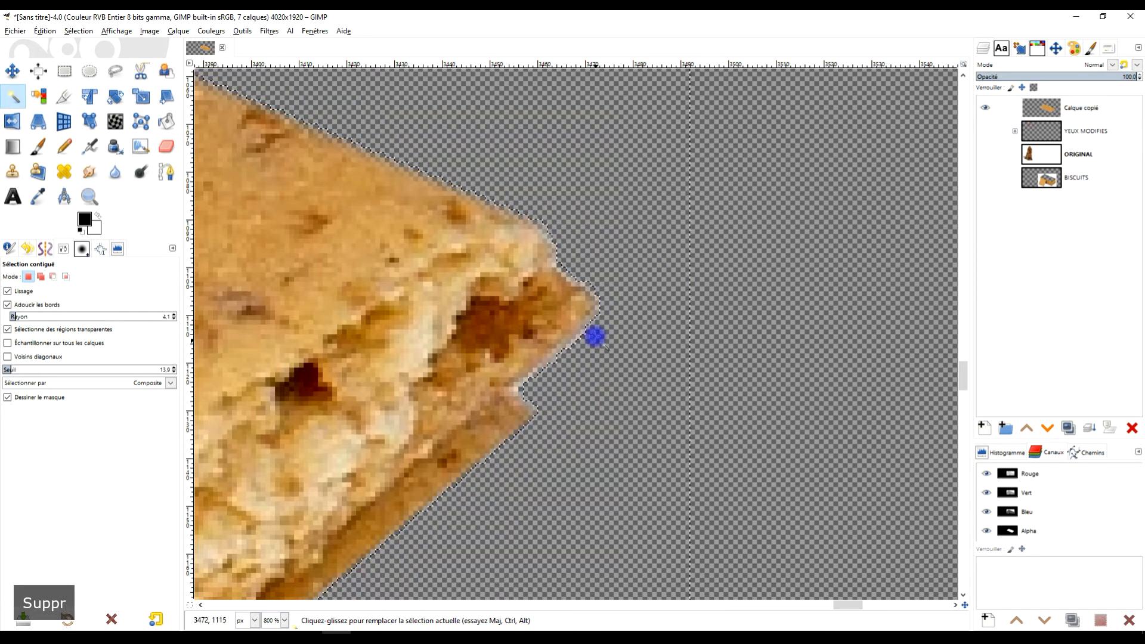
key("Delete")
scroll(565, 386, "down", 3)
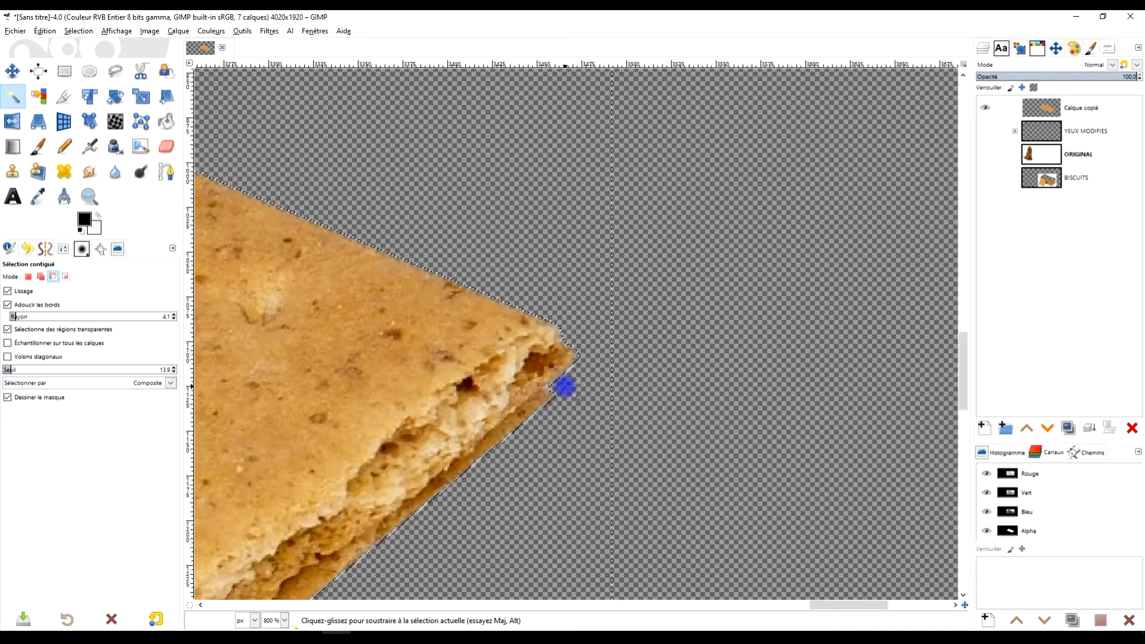
scroll(564, 386, "down", 7)
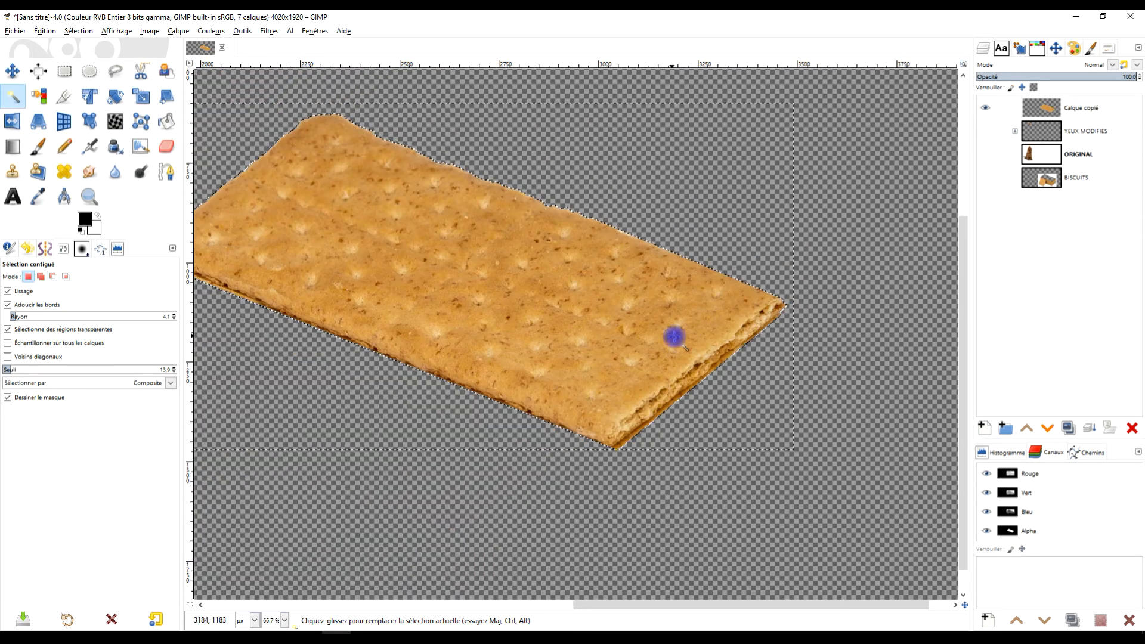
- Clear the selection and show the YEUX MODIFIES group and ORIGINAL layer again
left_click_drag(674, 337, 775, 332)
left_click(84, 33)
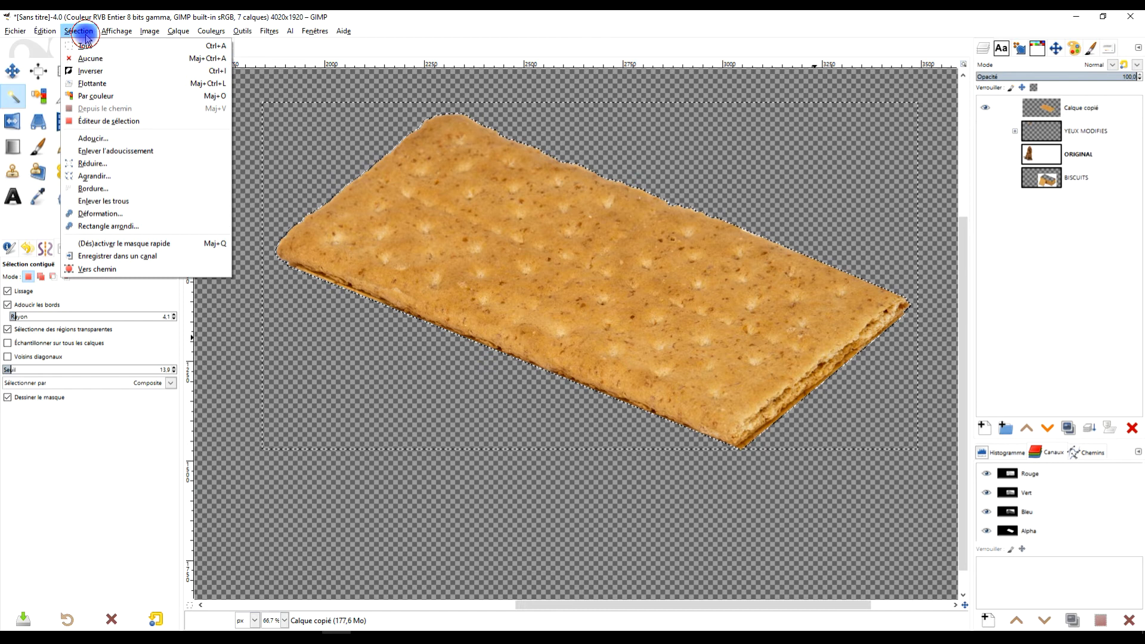
left_click(111, 70)
scroll(537, 228, "down", 2)
scroll(536, 229, "up", 2)
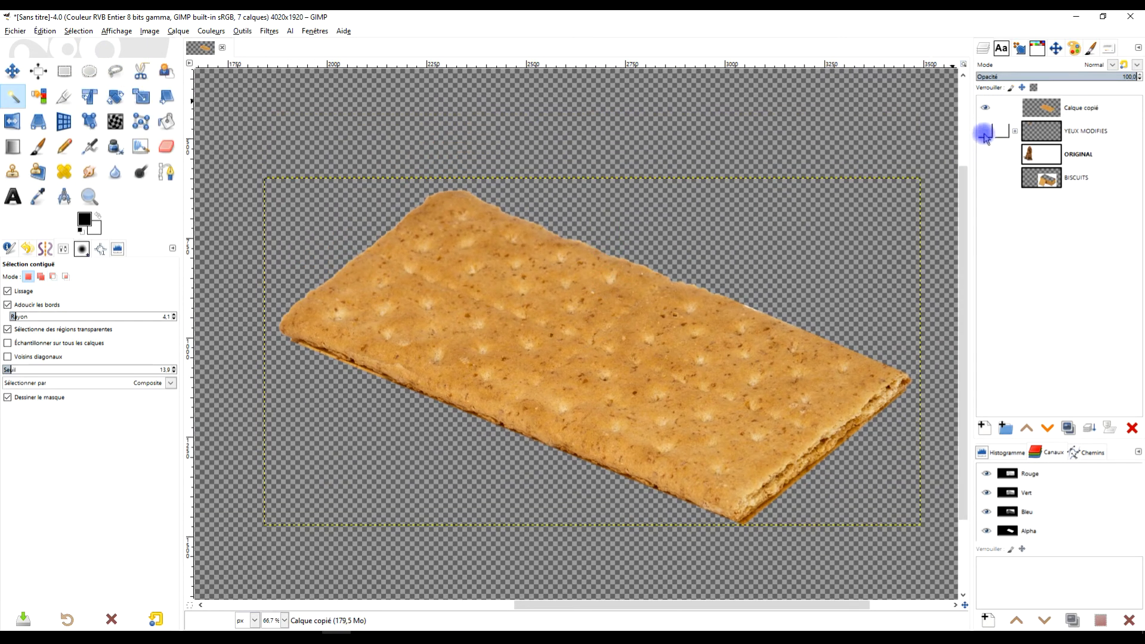
left_click_drag(984, 131, 988, 167)
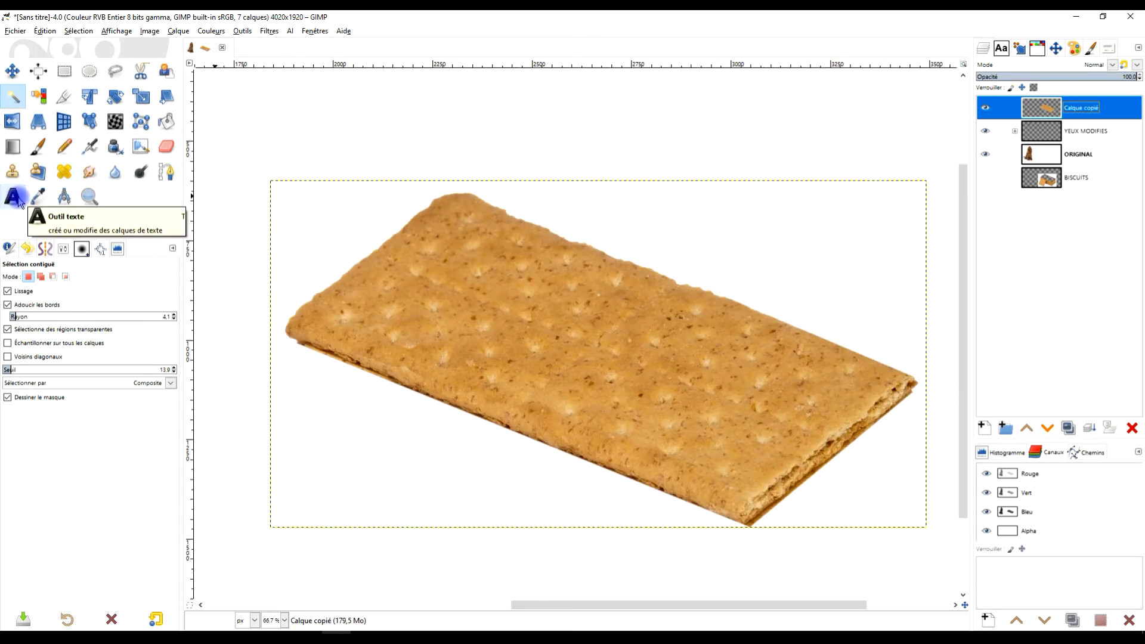
- Add the black text COCKER over the cracker in Arial Bold at 300 px
left_click(17, 198)
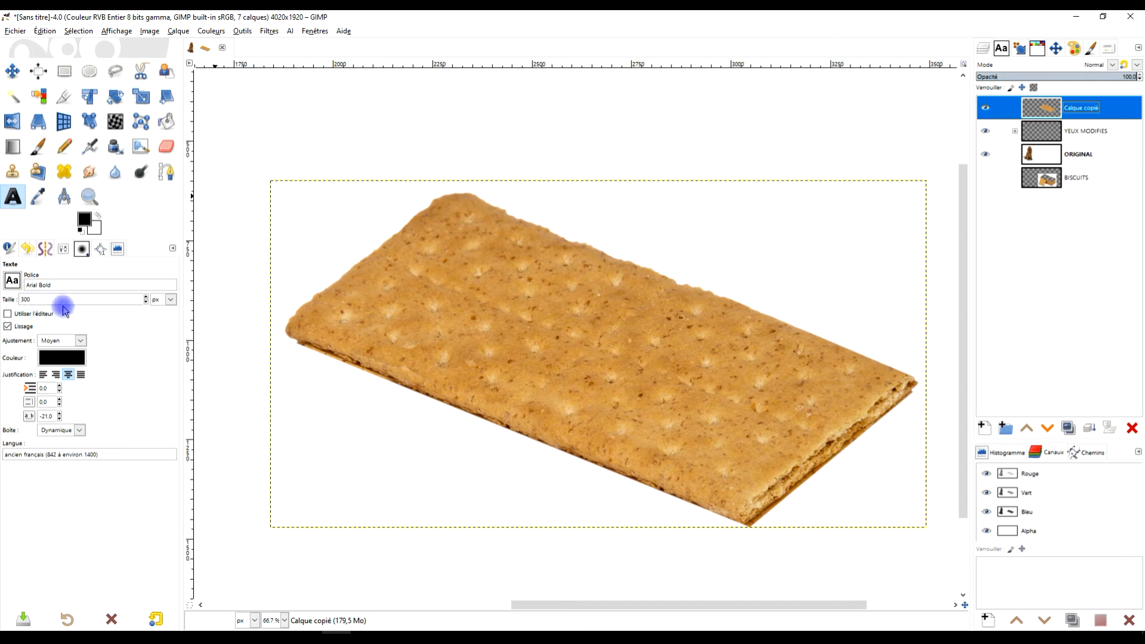
left_click(384, 247)
key("Caps_Lock")
type("COCKER")
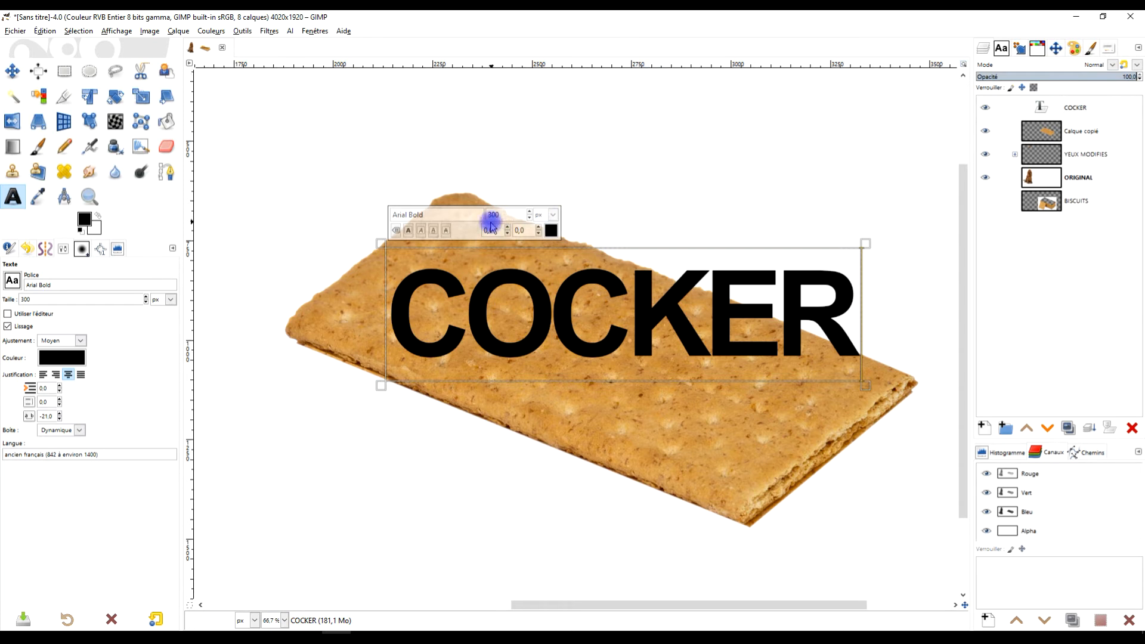
- Set the whole COCKER text's size to 500 px
type("500")
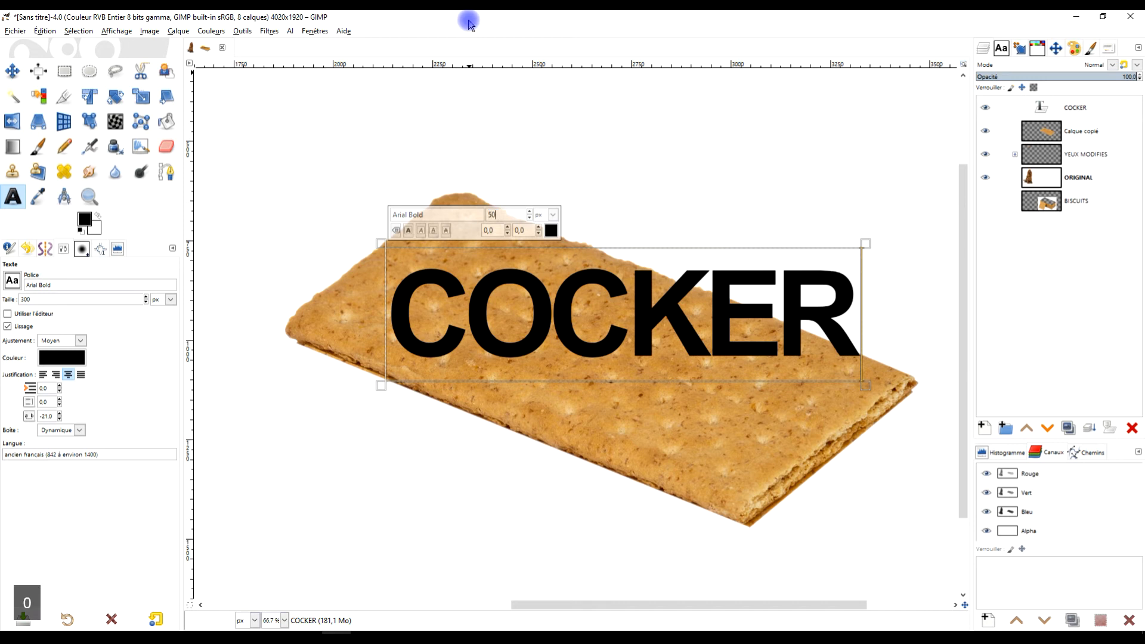
key("Return")
left_click(613, 291)
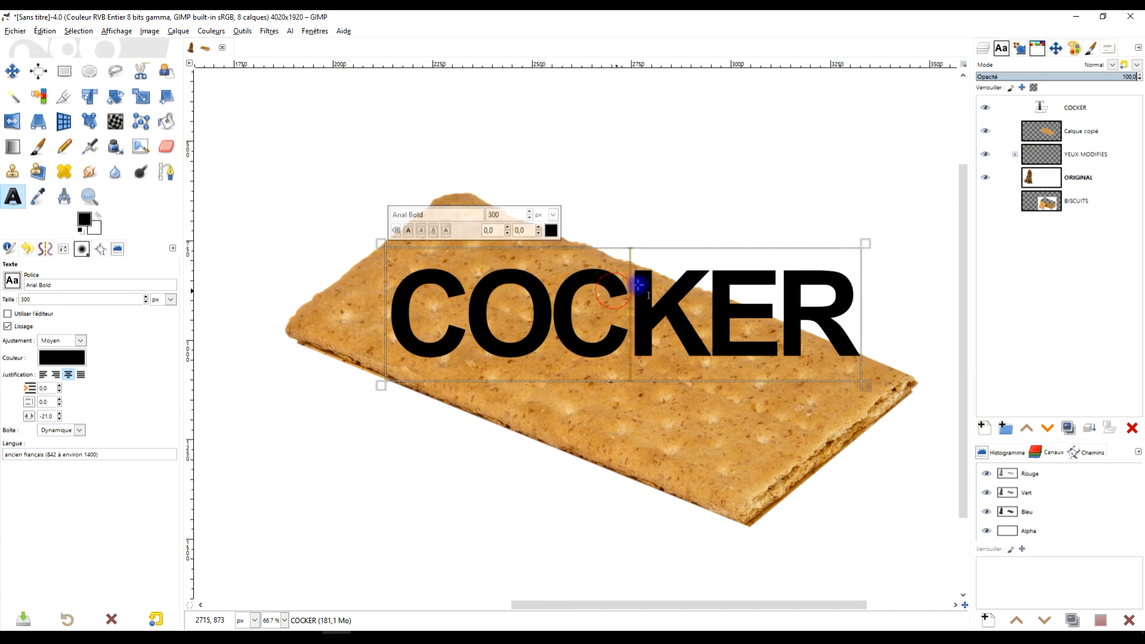
key("ctrl+a")
double_click(497, 216)
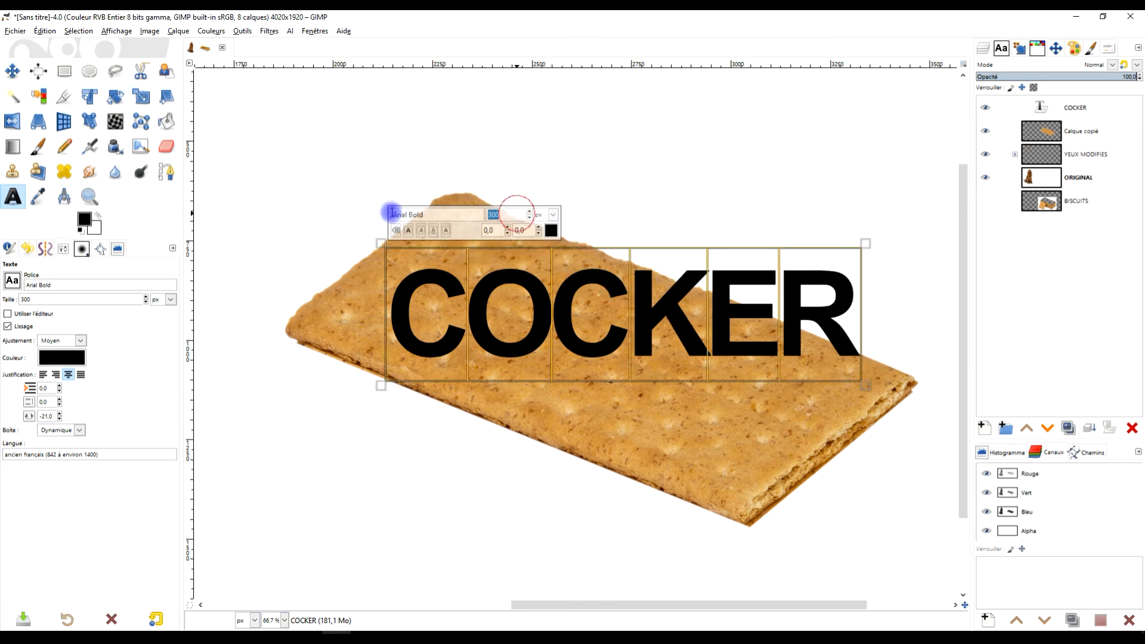
type("500")
key("Return")
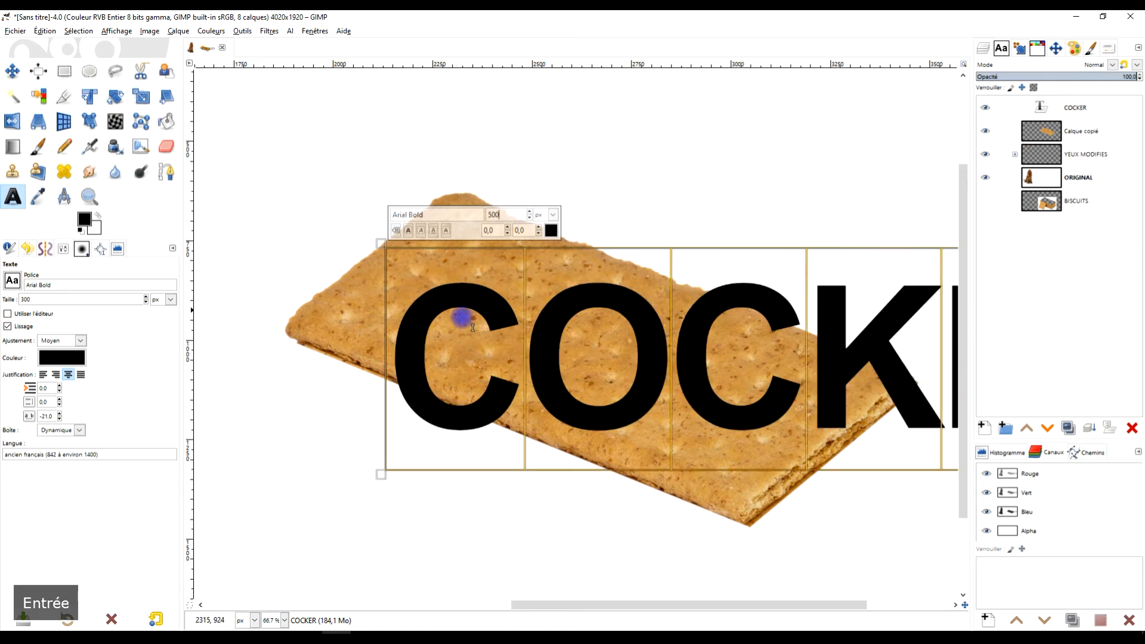
- Move the COCKER text so that it is centred over the cracker
scroll(472, 328, "down", 3)
scroll(513, 337, "up", 2)
key("m")
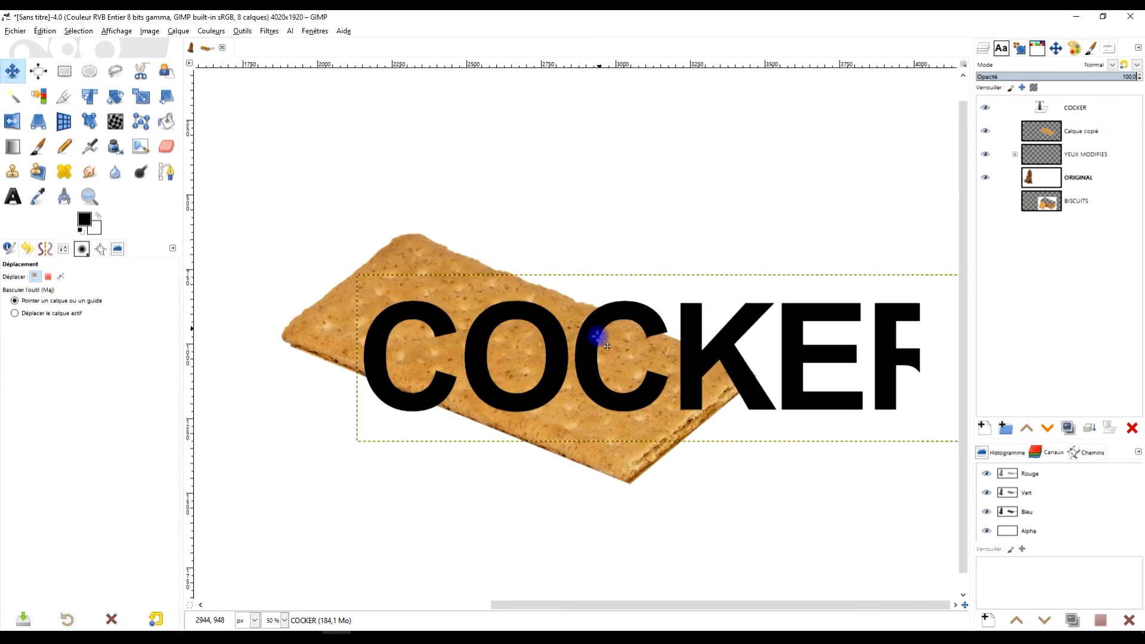
left_click_drag(653, 338, 546, 284)
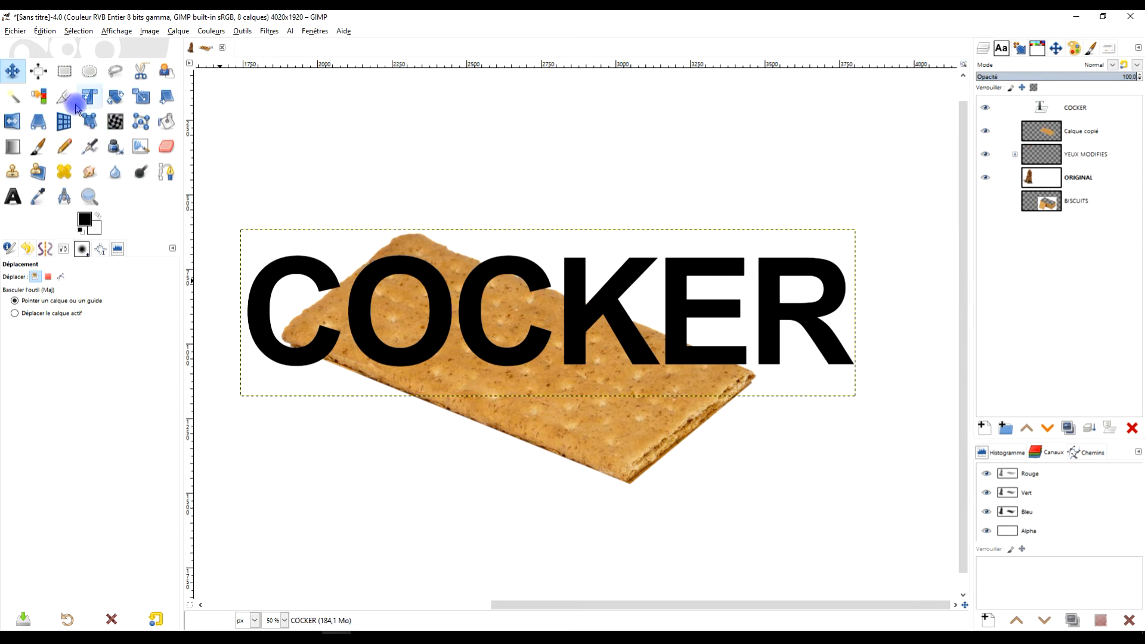
- Distort the COCKER text with the Perspective tool, matching its four corners to the cracker's corners
left_click(38, 124)
left_click(479, 275)
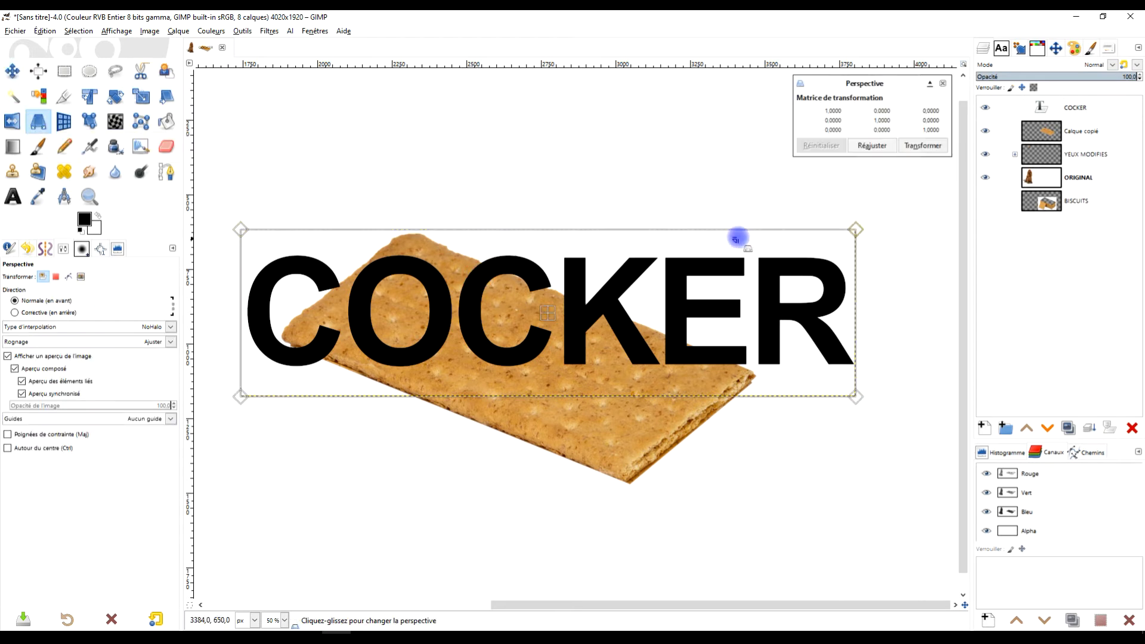
left_click_drag(241, 229, 406, 216)
left_click_drag(244, 397, 238, 345)
left_click_drag(857, 396, 592, 491)
left_click_drag(856, 230, 758, 374)
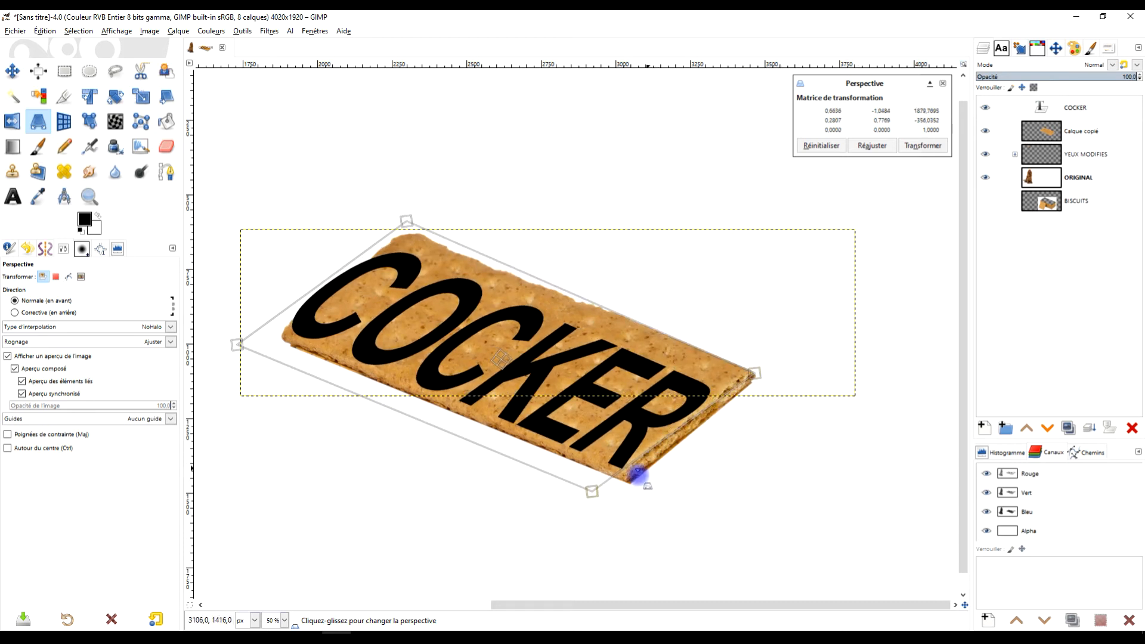
- Refine the perspective of the COCKER text by enlarging its four corners beyond the cracker's edges, and apply the transformation
mouse_move(596, 494)
left_mouse_down()
mouse_move(608, 493)
mouse_move(596, 513)
left_mouse_up()
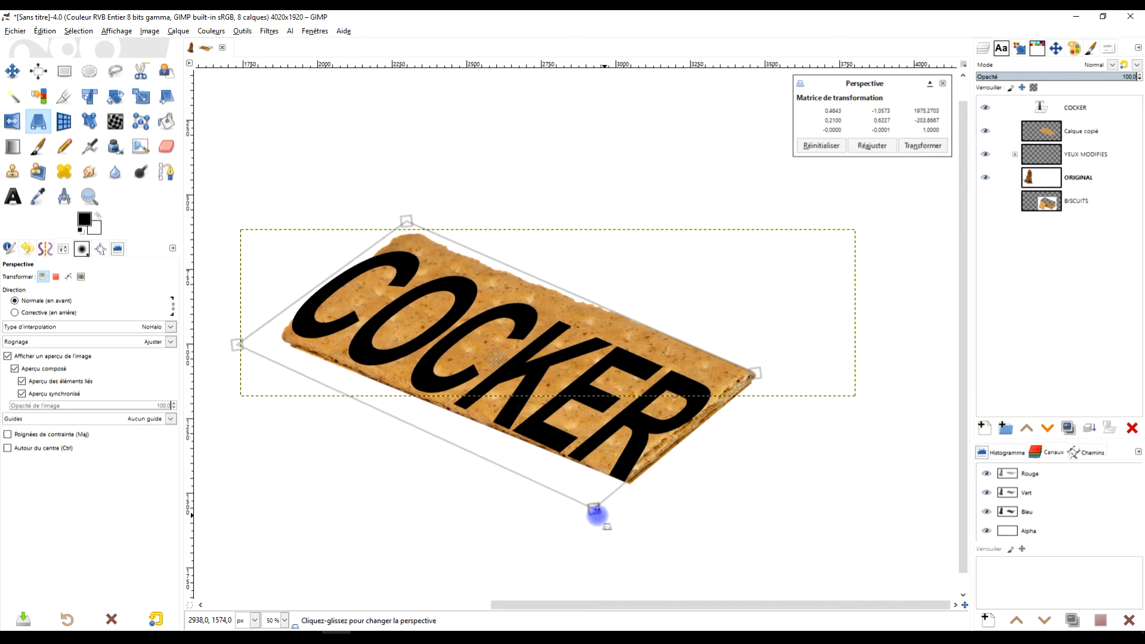
left_click_drag(257, 351, 231, 362)
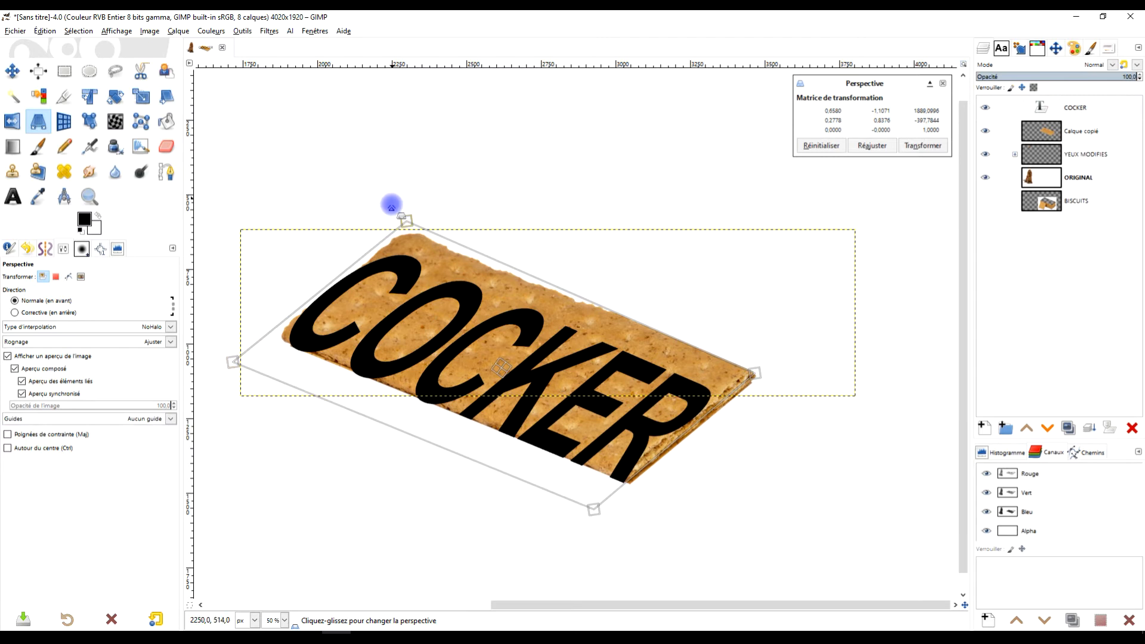
left_click_drag(403, 213, 430, 197)
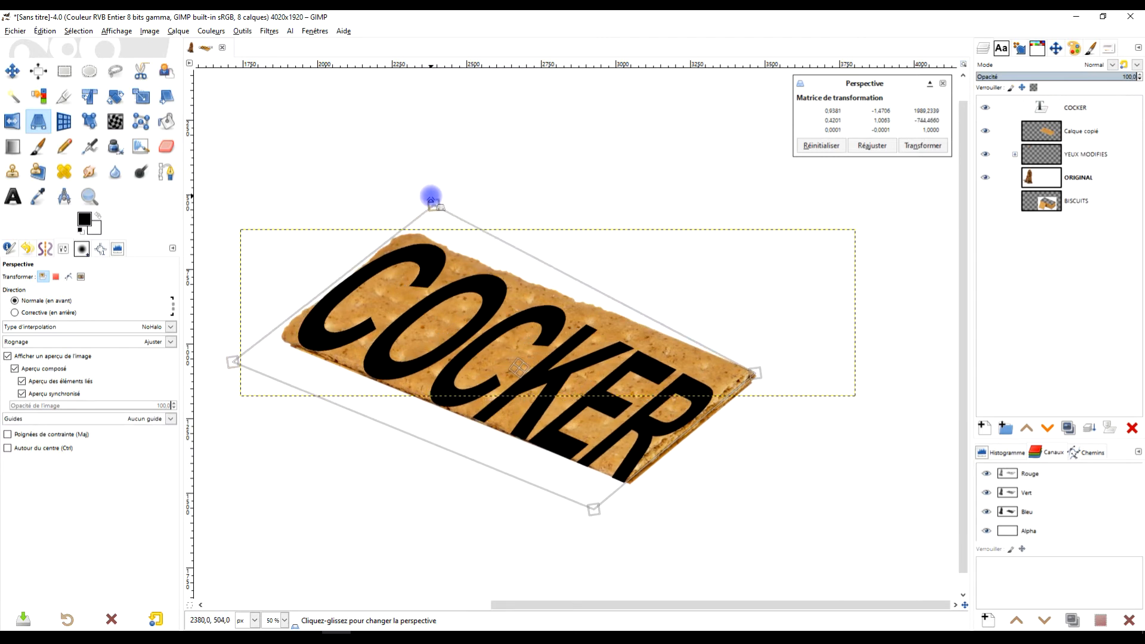
left_click_drag(759, 375, 802, 349)
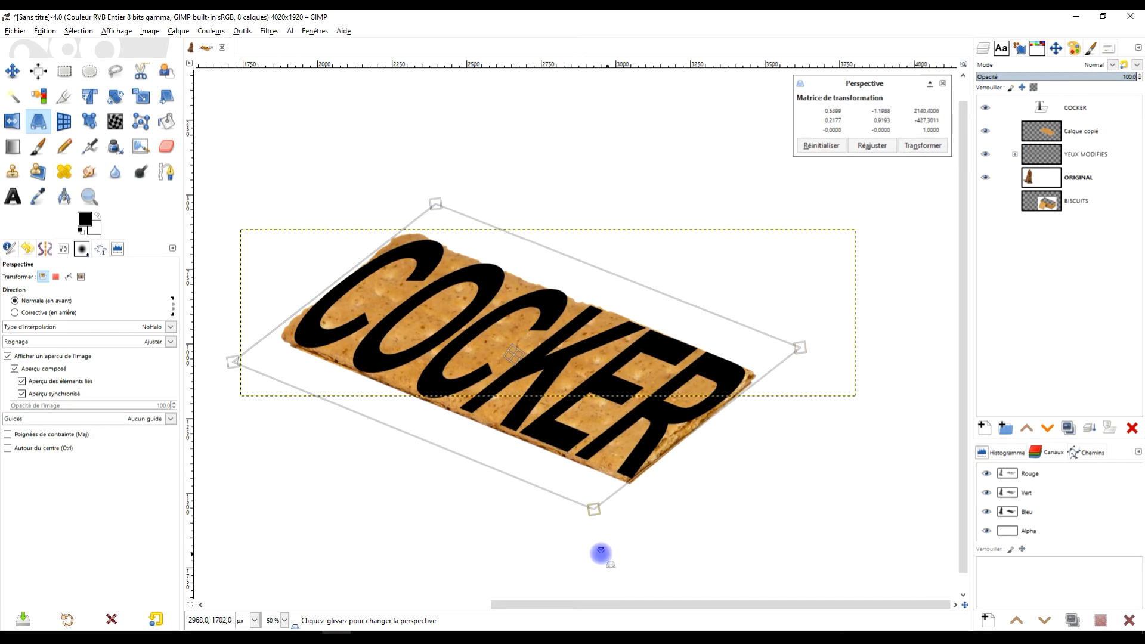
left_click_drag(595, 508, 590, 515)
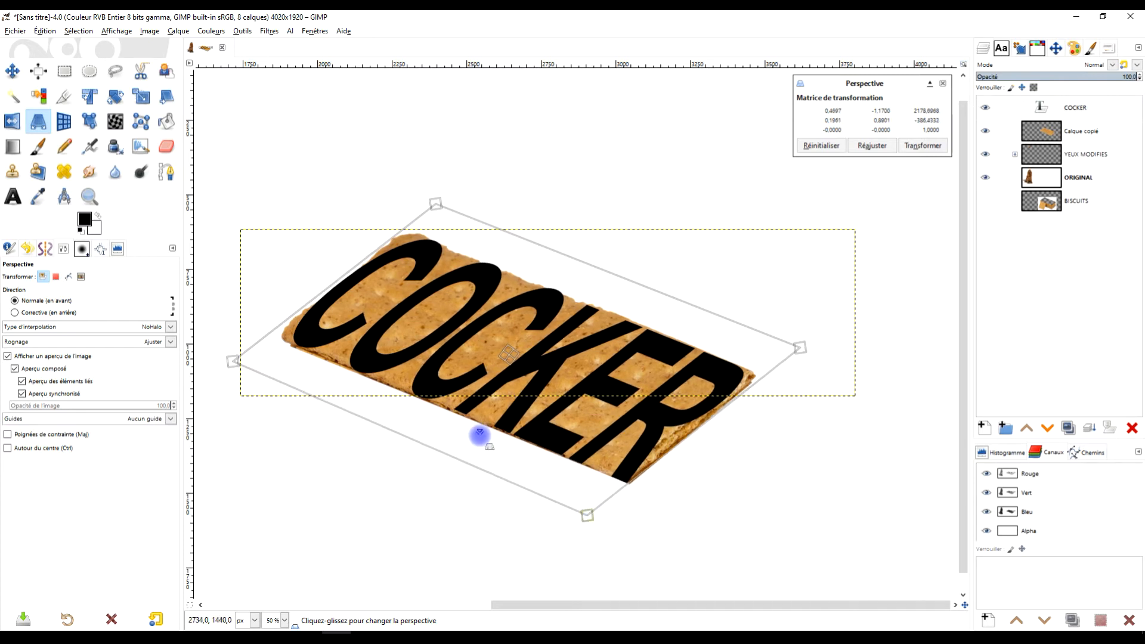
left_click_drag(229, 363, 223, 361)
left_click_drag(440, 198, 443, 204)
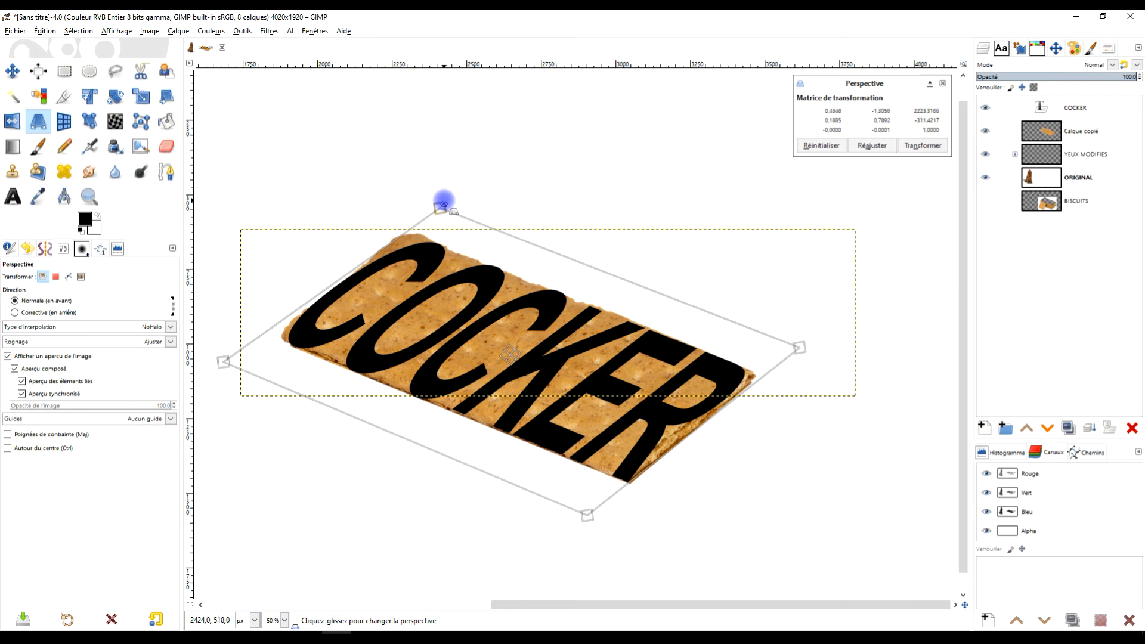
left_click(942, 146)
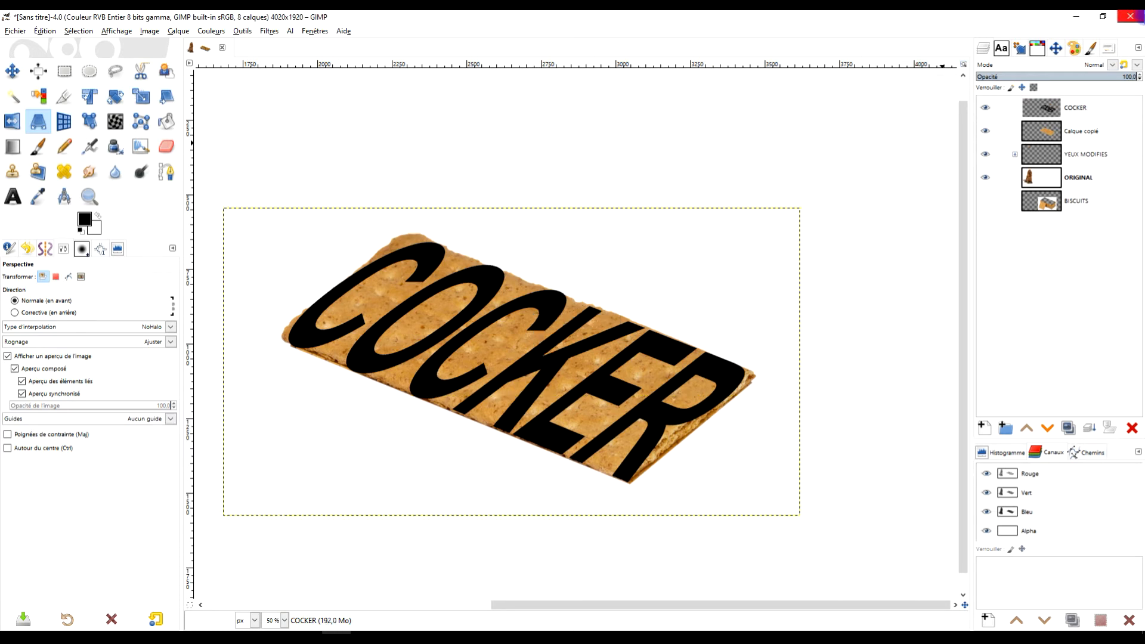
- Create a selection from the COCKER layer's alpha channel
left_click_drag(595, 140, 649, 146)
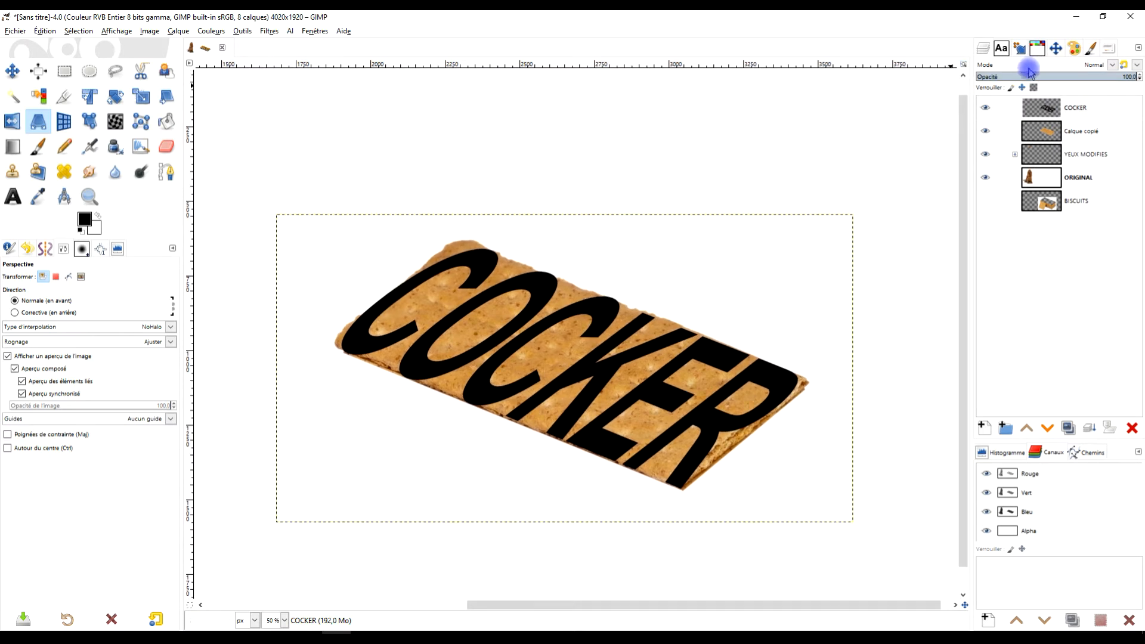
right_click(1038, 113)
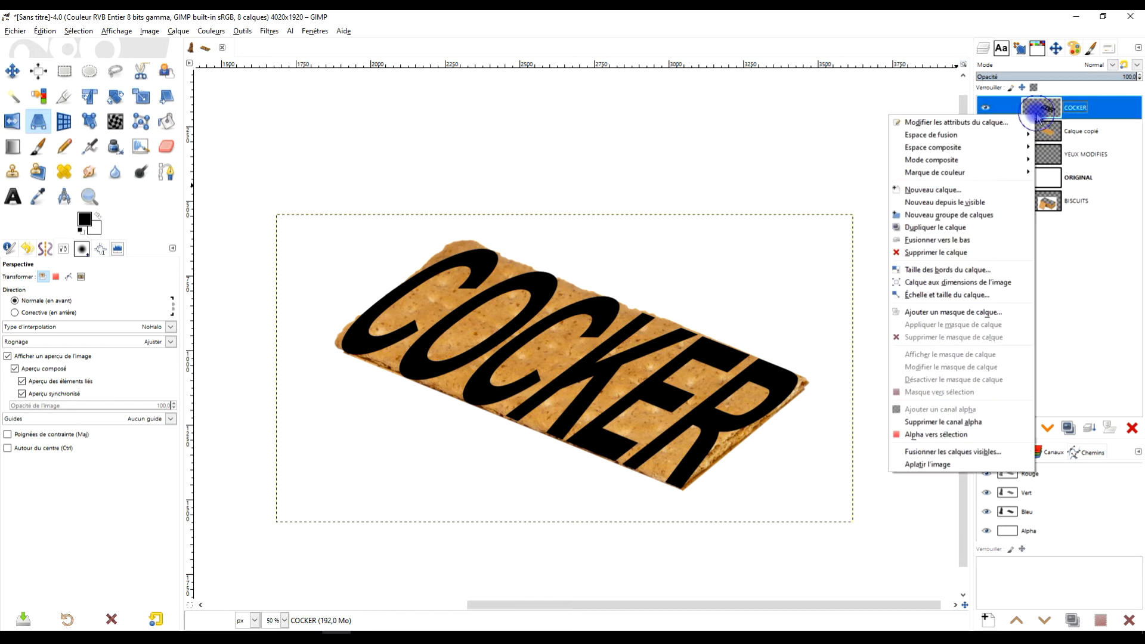
left_click(953, 435)
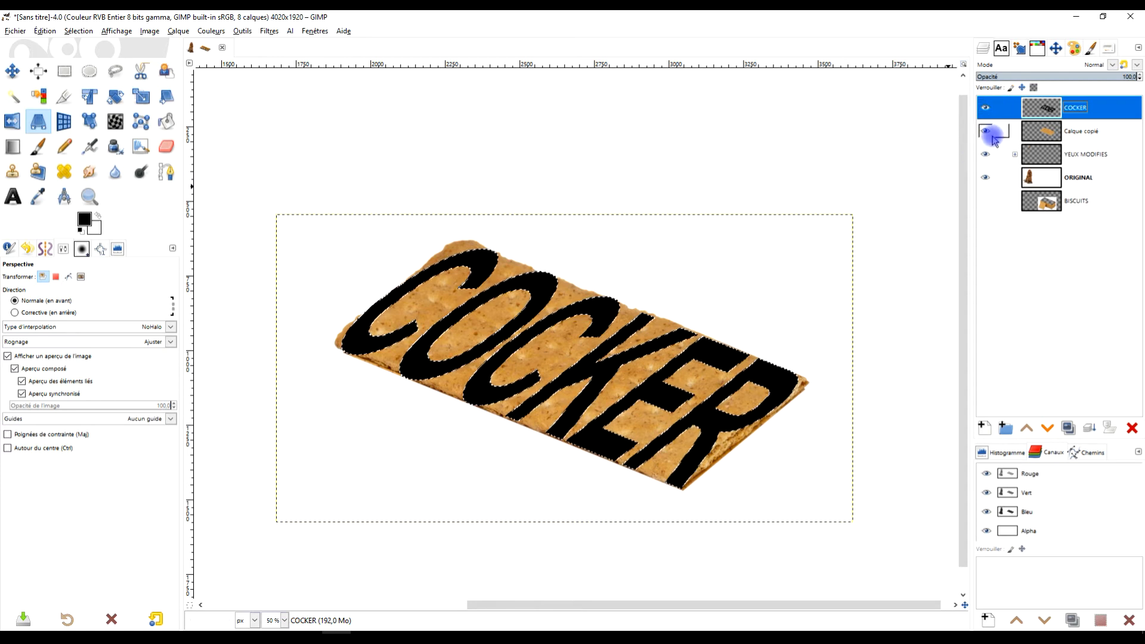
- Rename the copied cracker layer "Calque copié" as BISCUIT
left_click(1071, 133)
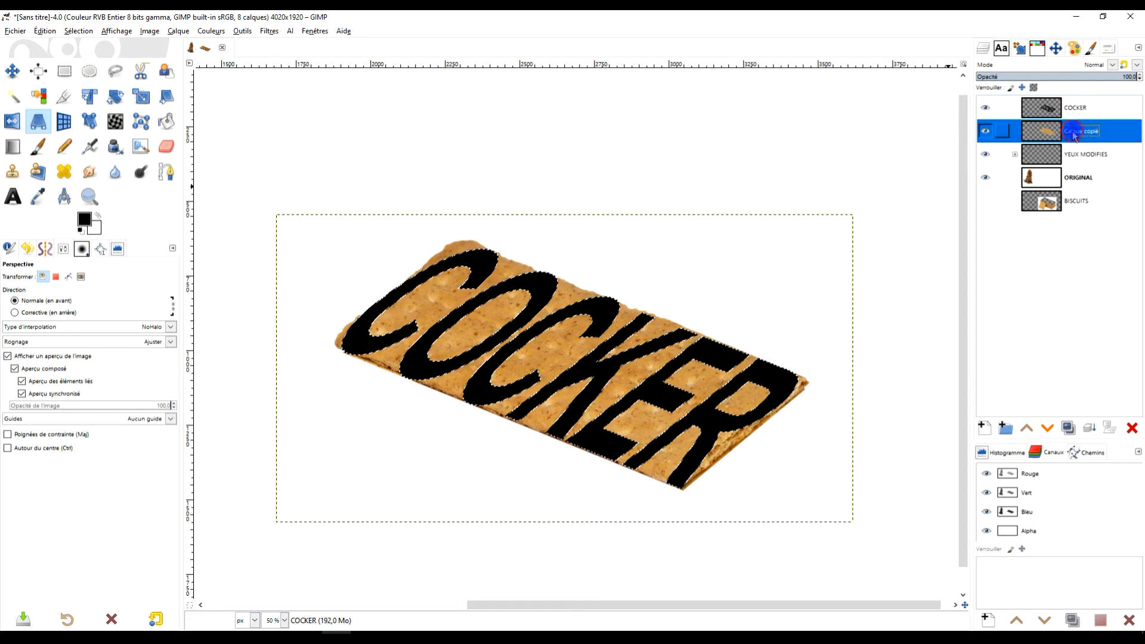
double_click(1093, 133)
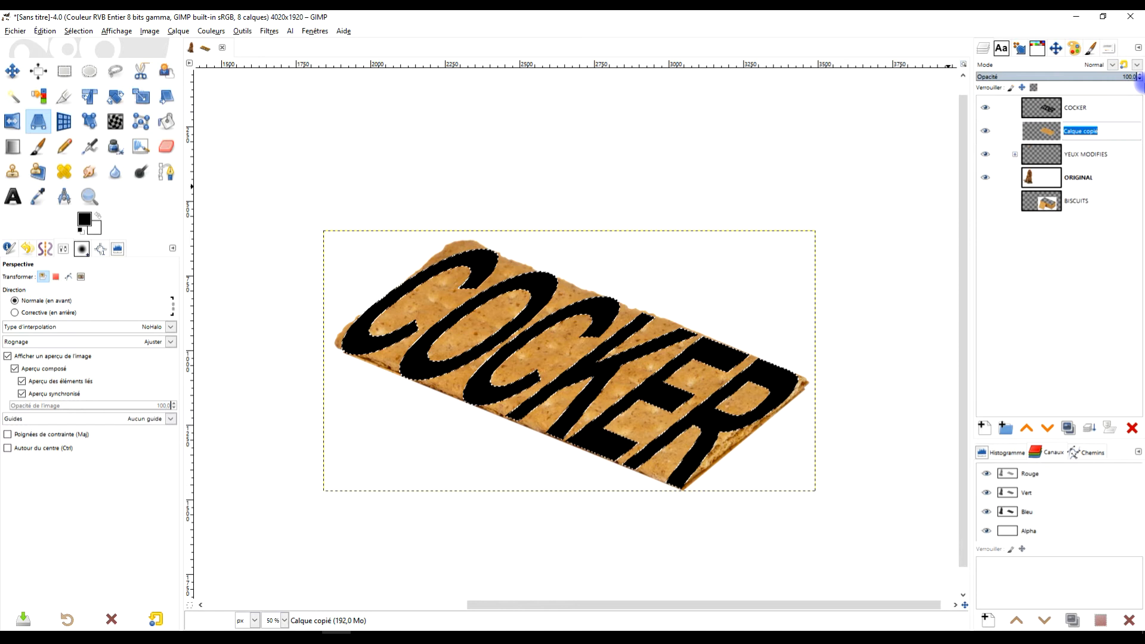
type("Bi")
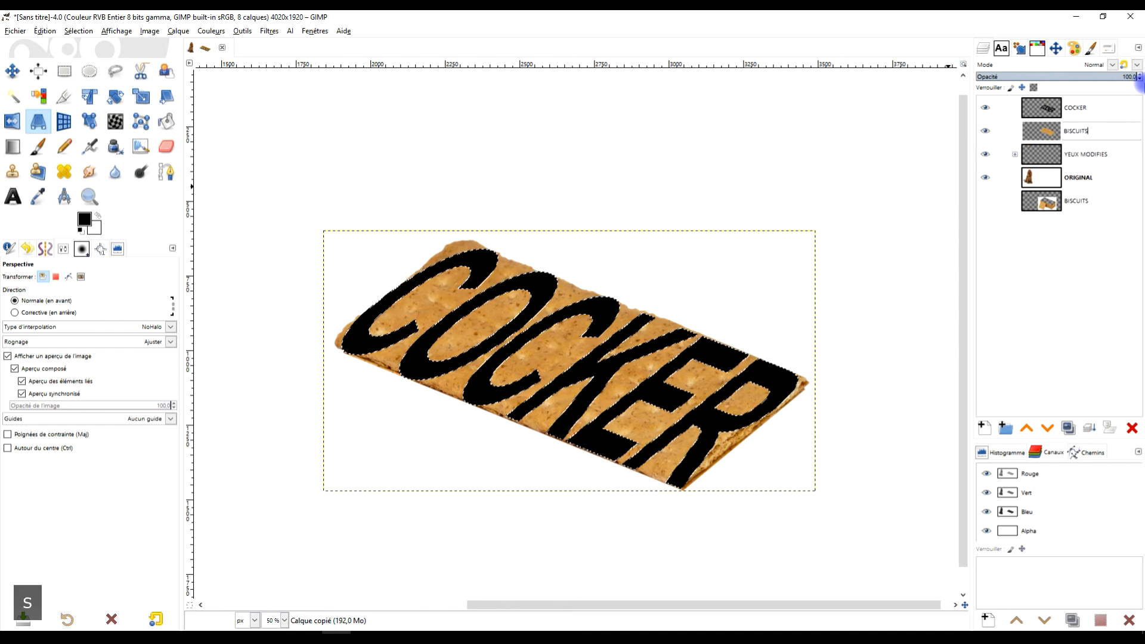
key("BackSpace")
key("Return")
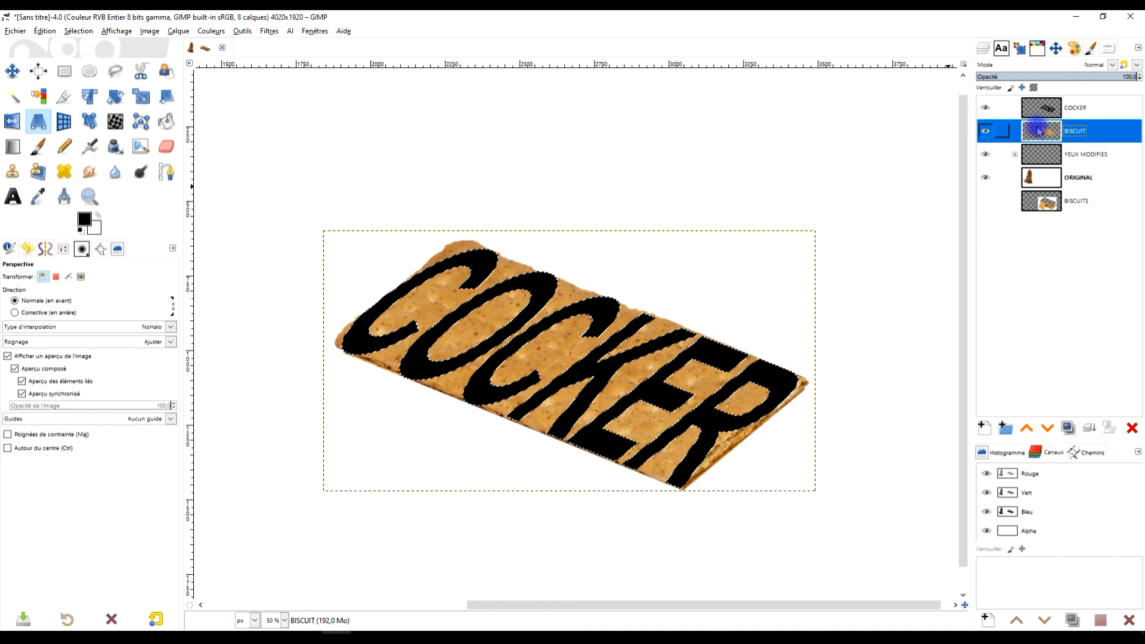
- Add a layer mask initialised from the selection to the BISCUIT layer and hide the COCKER text layer
right_click(1039, 133)
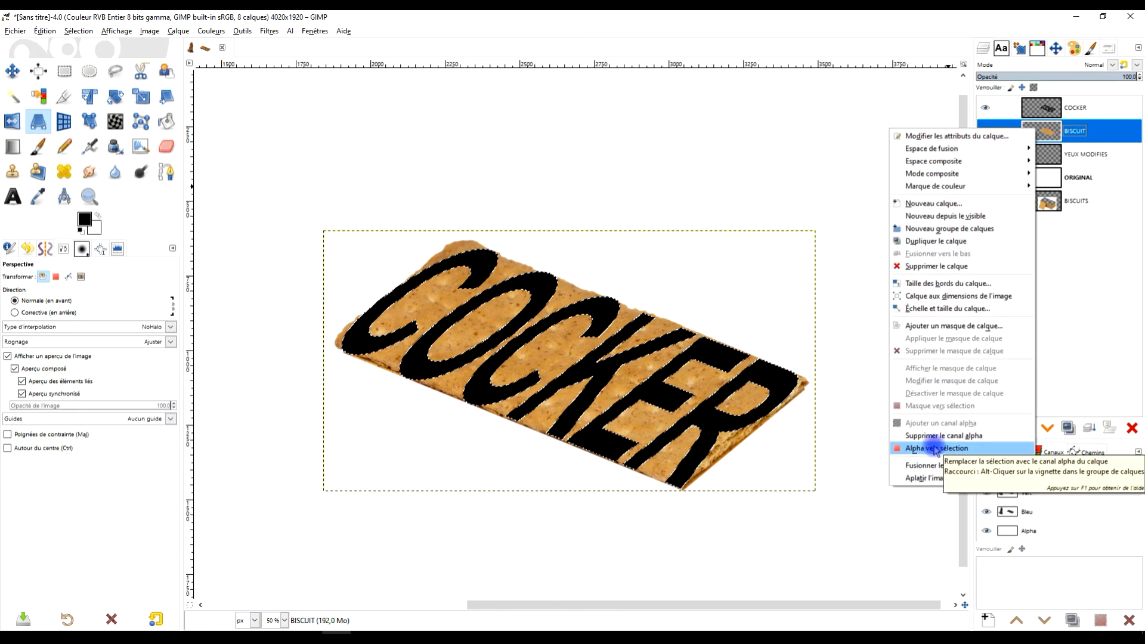
left_click(942, 327)
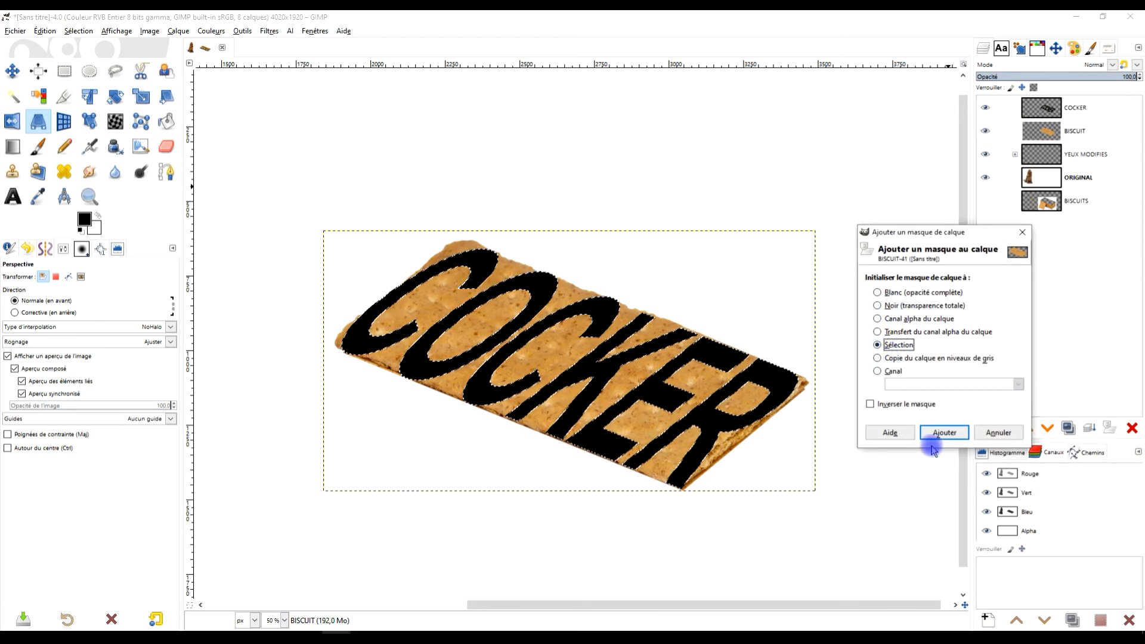
left_click(945, 432)
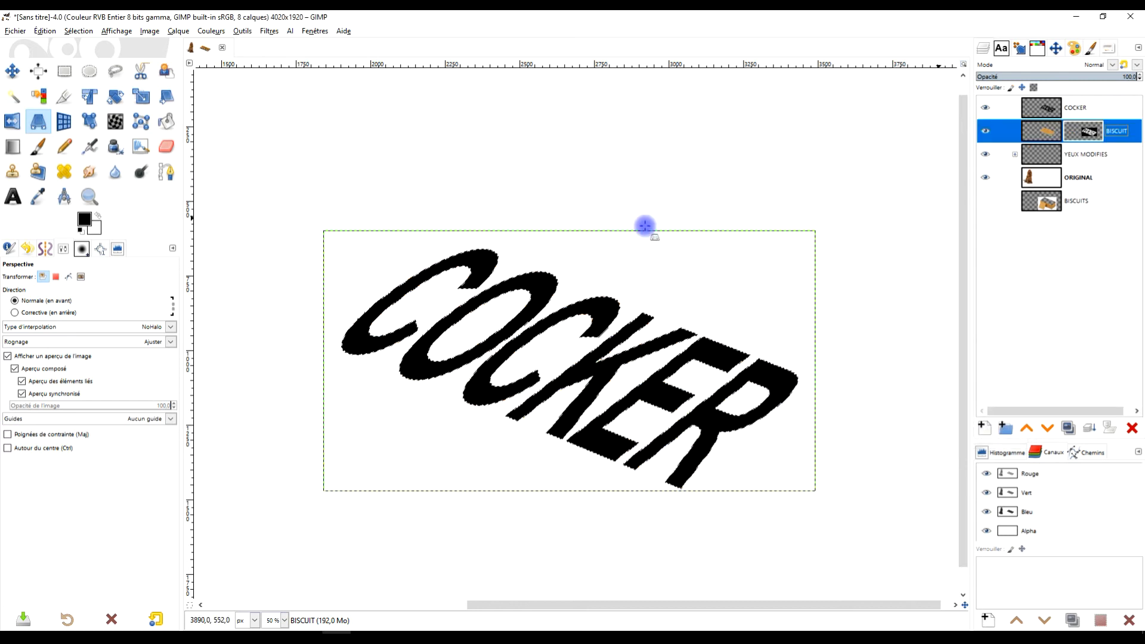
left_click(1000, 128)
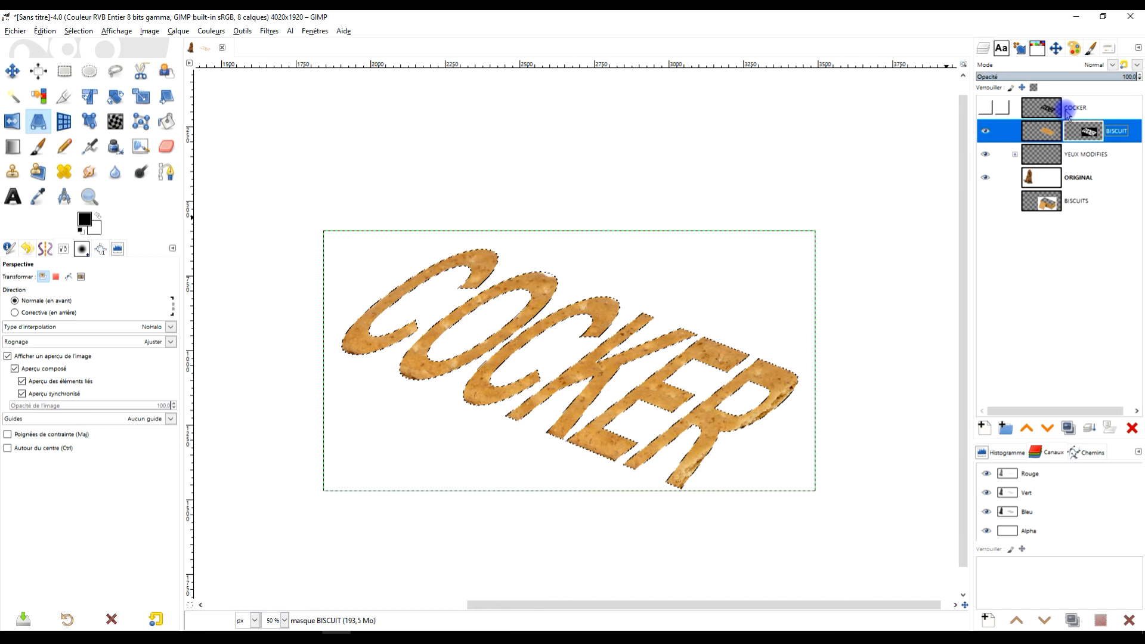
- Clear the letter-shaped selection around COCKER
left_click(64, 72)
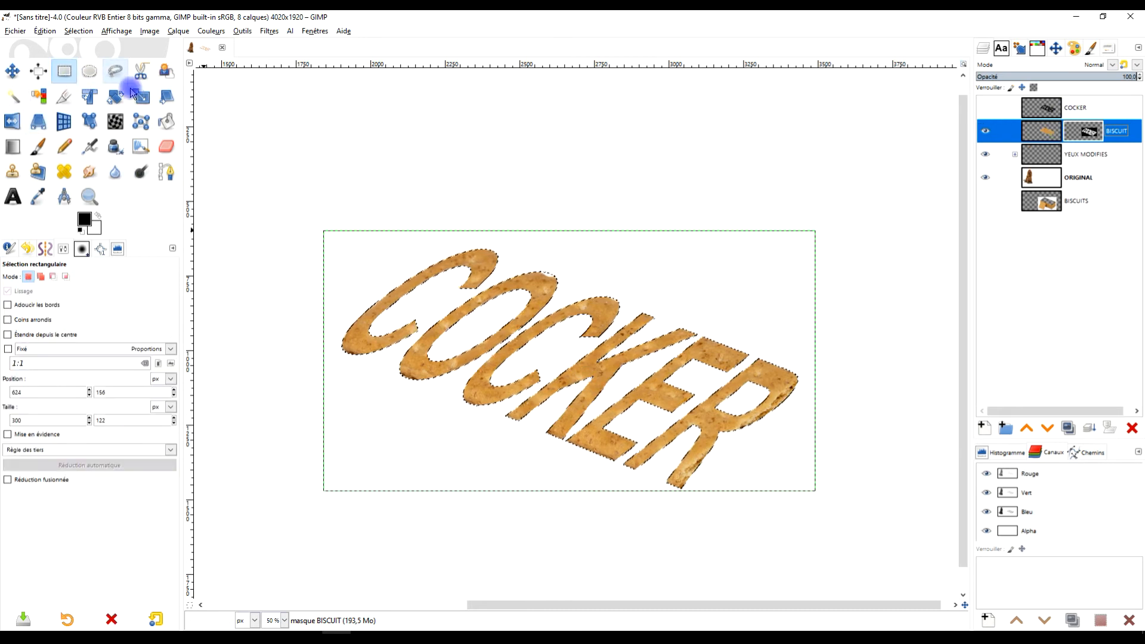
left_click(79, 30)
left_click(90, 56)
- Make the BISCUIT layer's mask active and set up the Paintbrush with white as the foreground colour
scroll(564, 291, "up", 4)
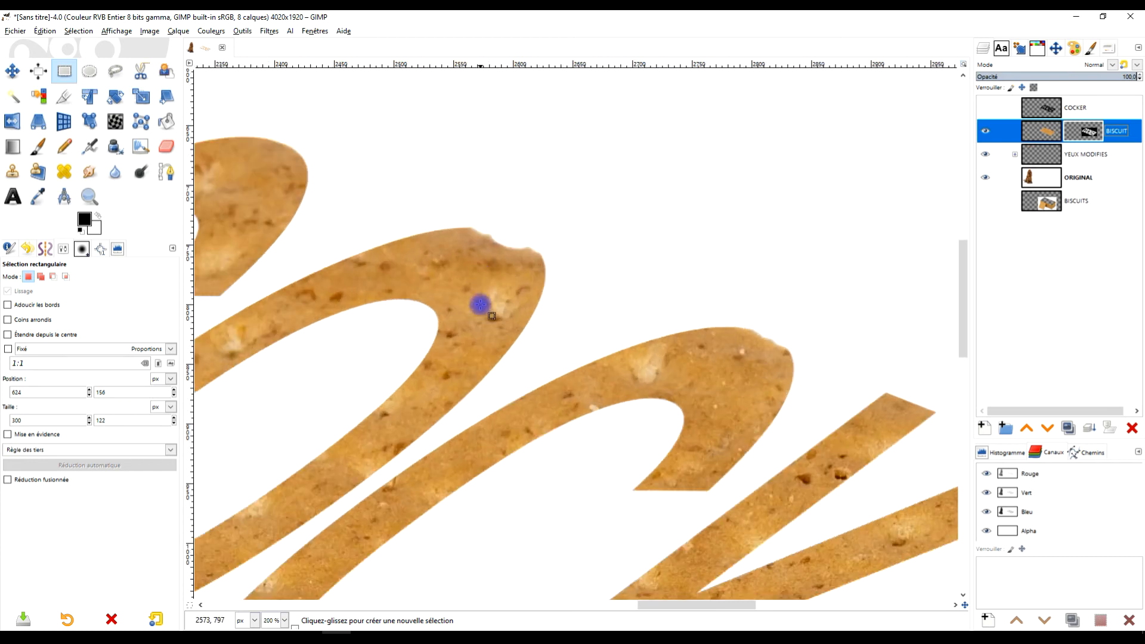
left_click(1089, 136)
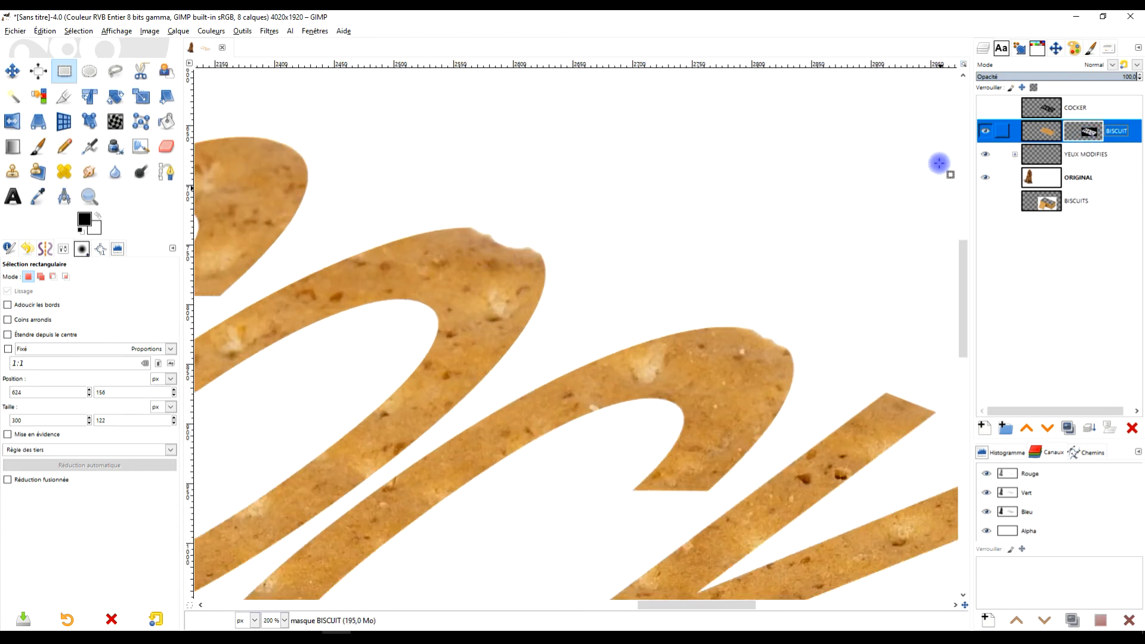
left_click(38, 146)
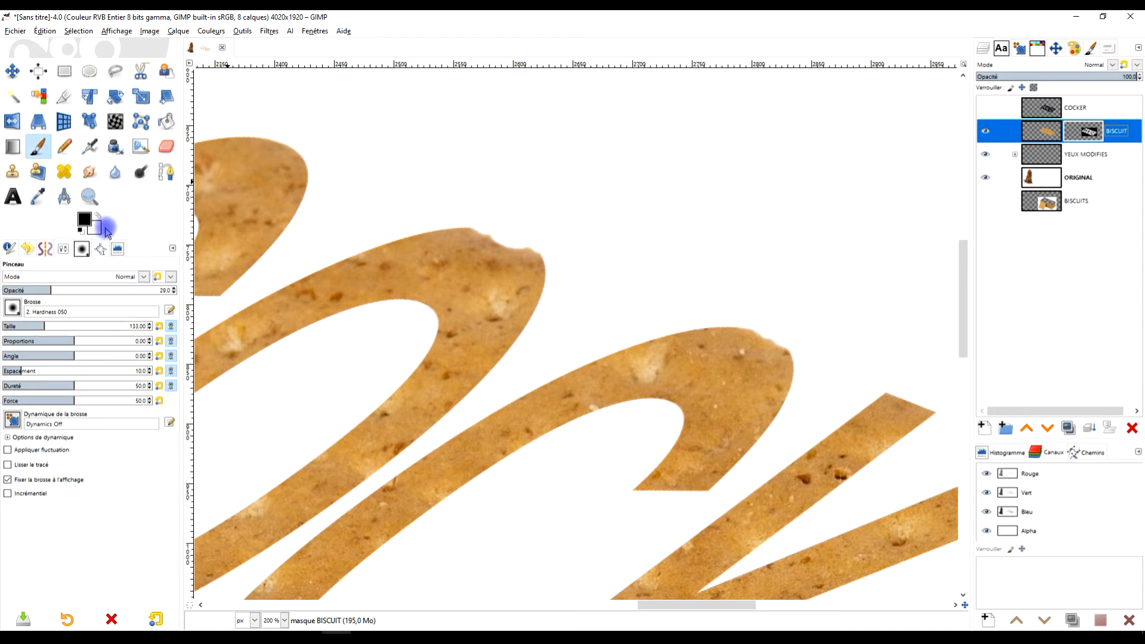
key("x")
left_click_drag(272, 242, 364, 262)
scroll(449, 288, "down", 2)
left_click_drag(435, 318, 306, 324)
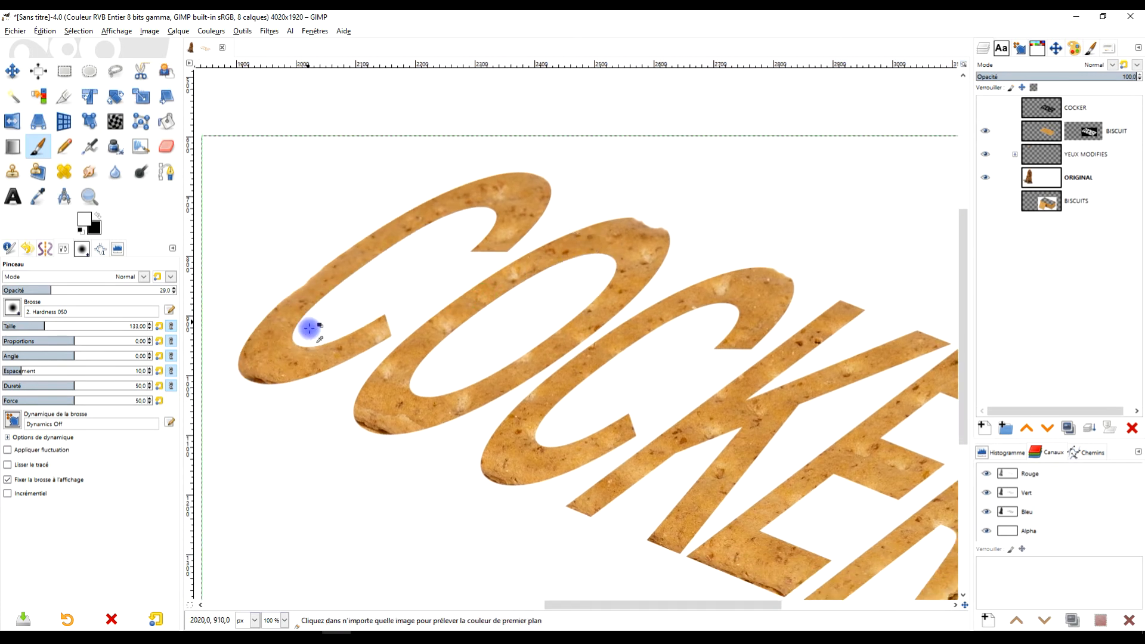
- Set the paintbrush to 100 opacity and choose the 2. Hardness 075 brush at size 51
scroll(276, 358, "up", 2)
left_click_drag(85, 292, 224, 286)
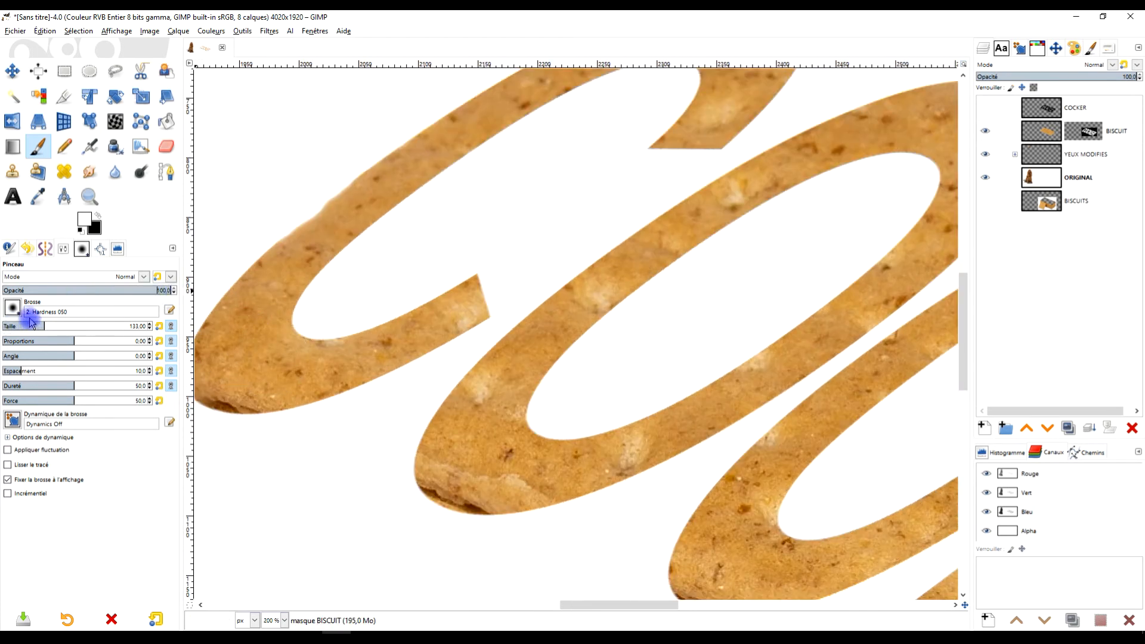
left_click(13, 309)
left_click(45, 341)
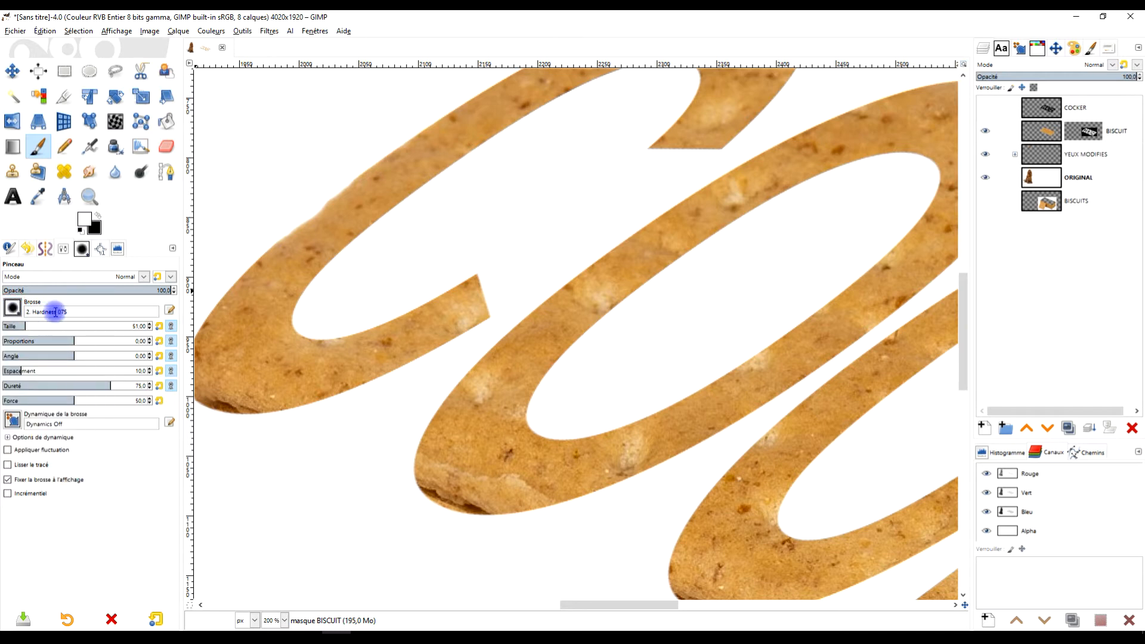
- Paint white on the BISCUIT layer mask along the outer and inner edges of the first C to make them irregular
key("space")
scroll(328, 383, "up", 2)
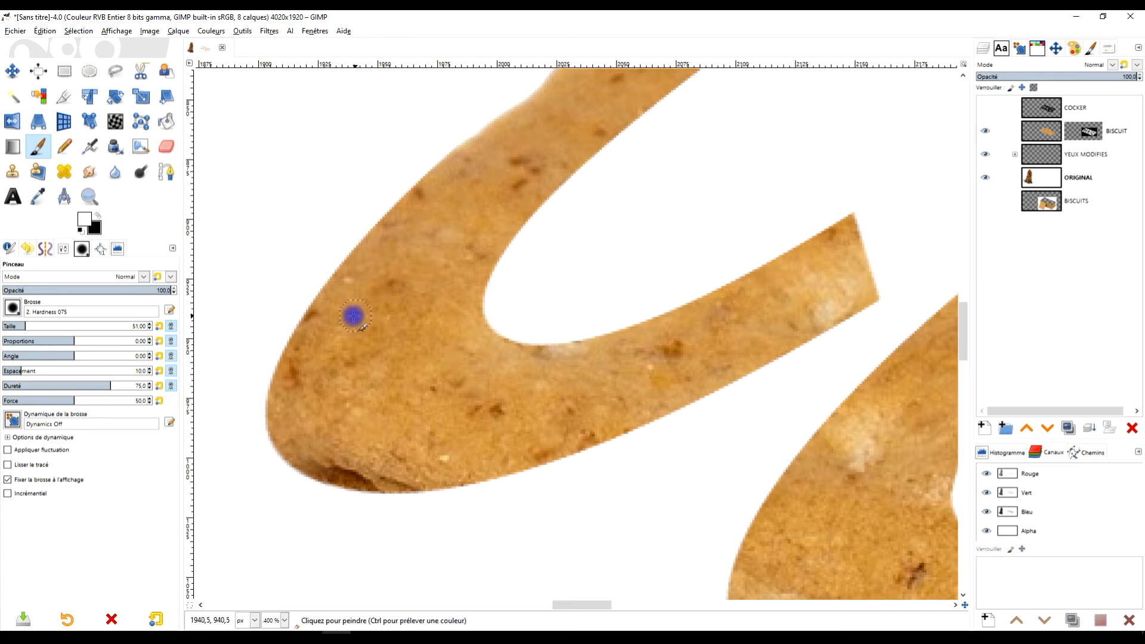
key("ctrl")
scroll(398, 247, "down", 2)
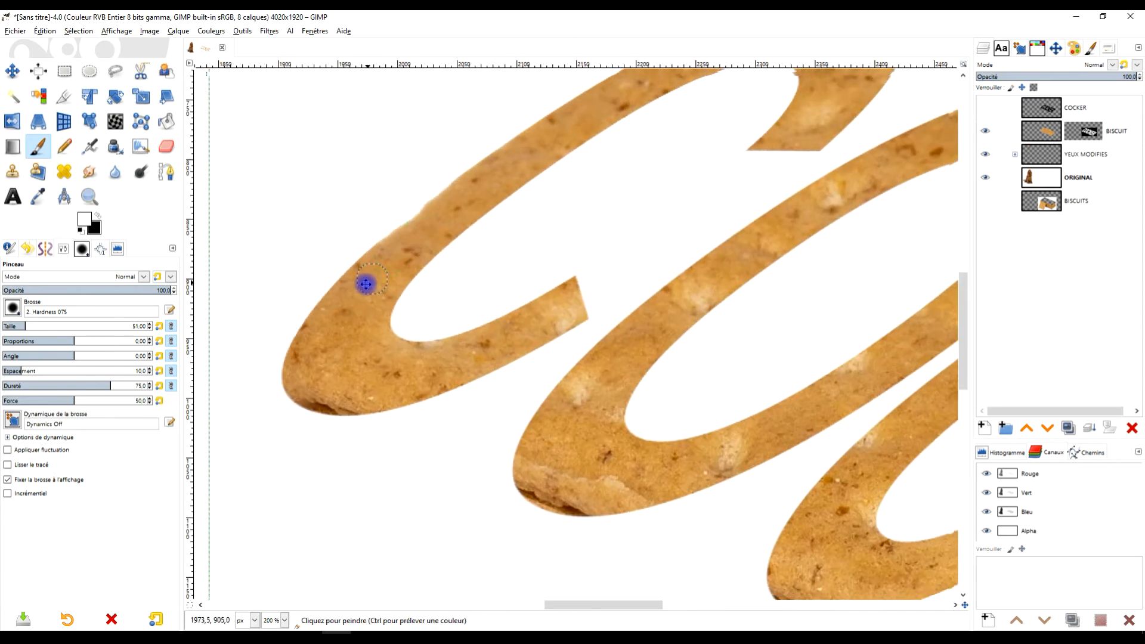
scroll(344, 286, "up", 1)
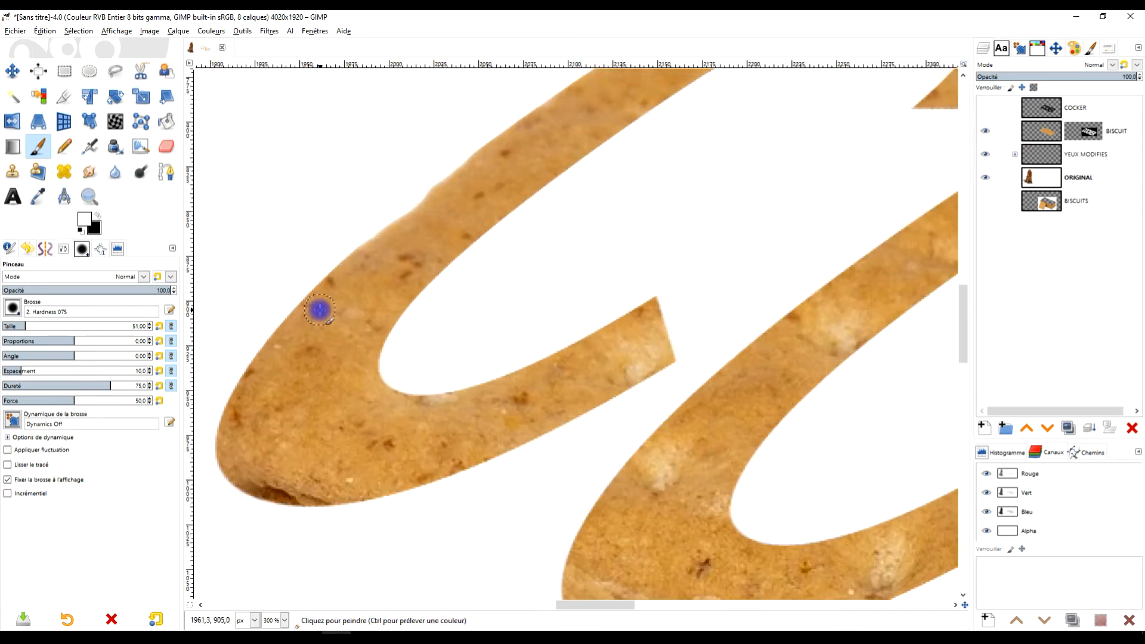
mouse_move(354, 261)
left_mouse_down()
mouse_move(414, 205)
mouse_move(502, 153)
left_mouse_up()
left_click_drag(380, 331, 513, 196)
left_click_drag(693, 163, 564, 371)
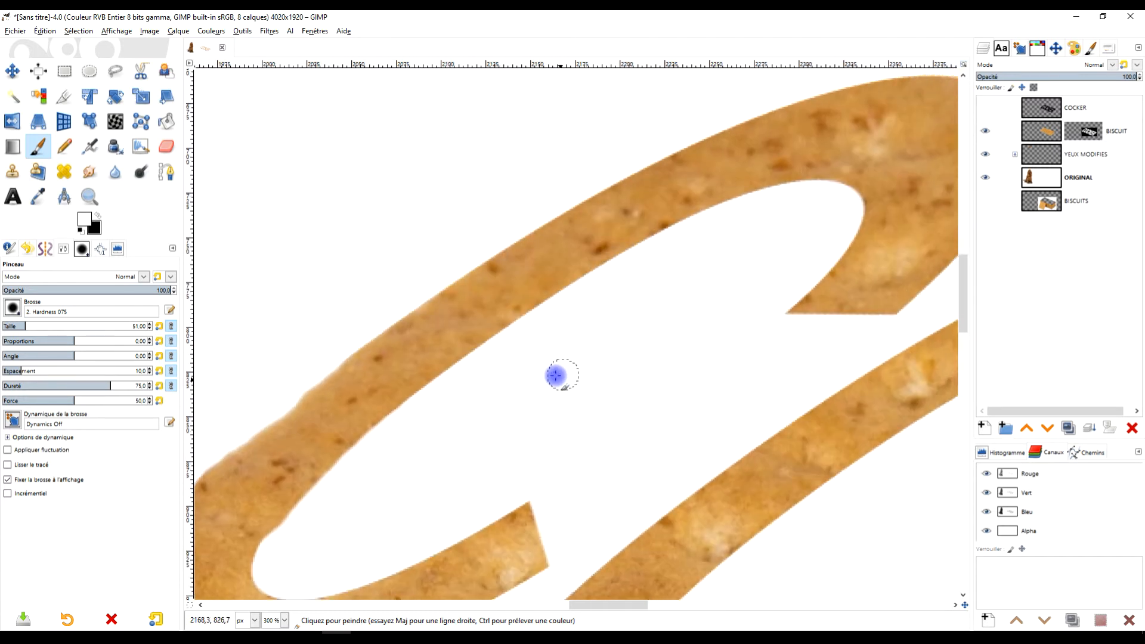
mouse_move(384, 405)
left_mouse_down()
mouse_move(632, 234)
mouse_move(728, 188)
mouse_move(827, 170)
left_mouse_up()
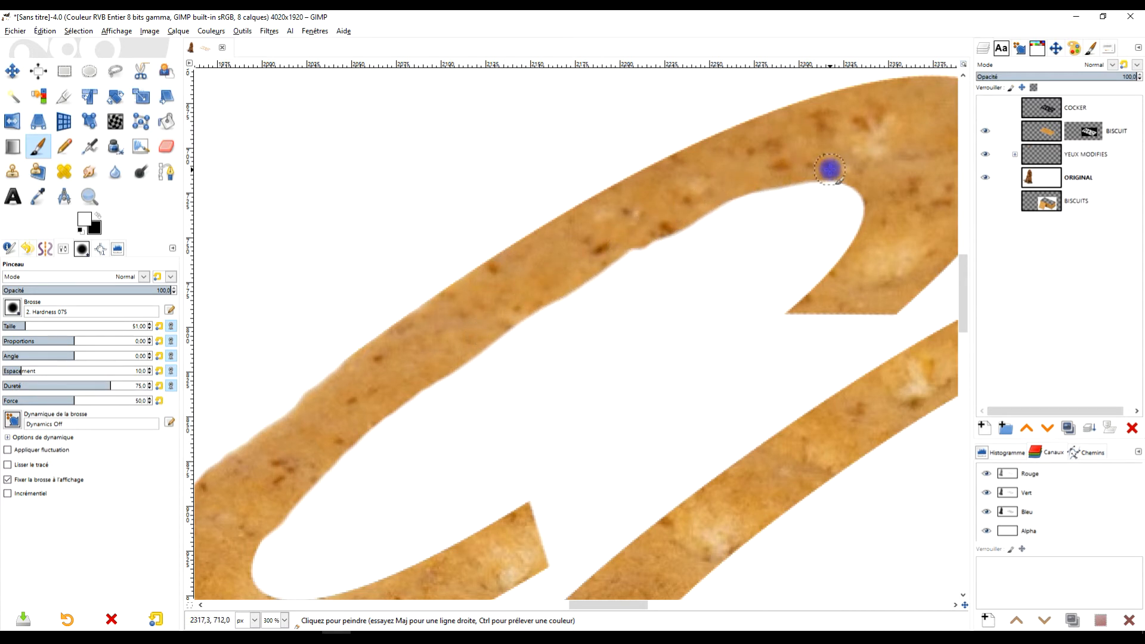
- Convert the BISCUIT layer mask into a selection around the COCKER lettering
key("1")
right_click(1083, 135)
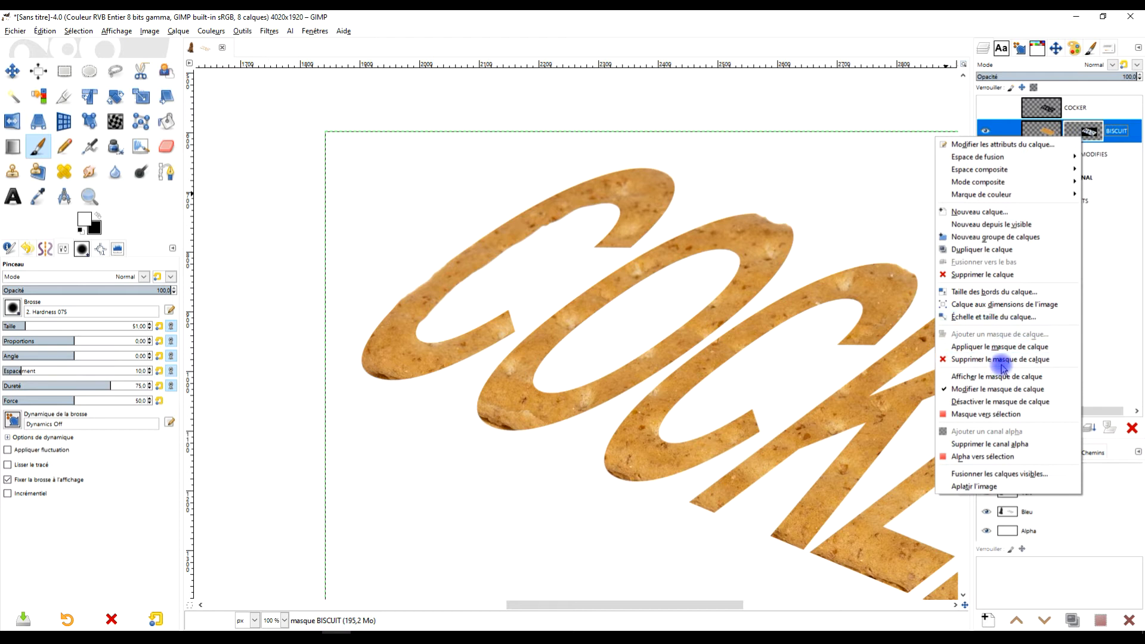
left_click(998, 415)
scroll(608, 268, "right", 5)
scroll(608, 269, "down", 1)
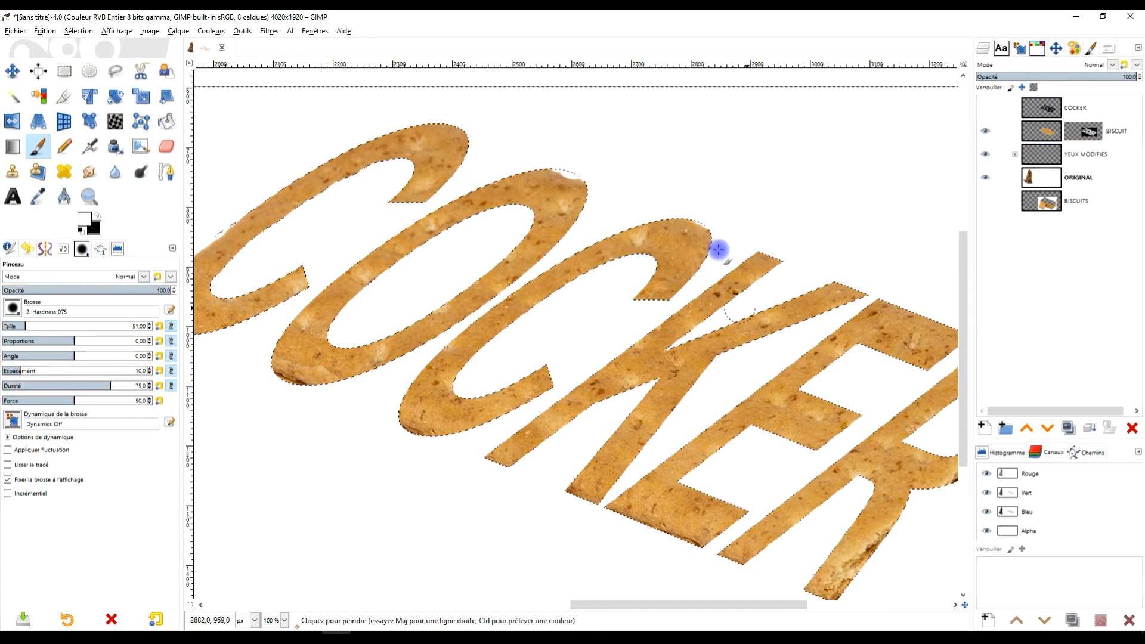
- Set the brush size to 11 and stop locking the brush size to the view
key("5")
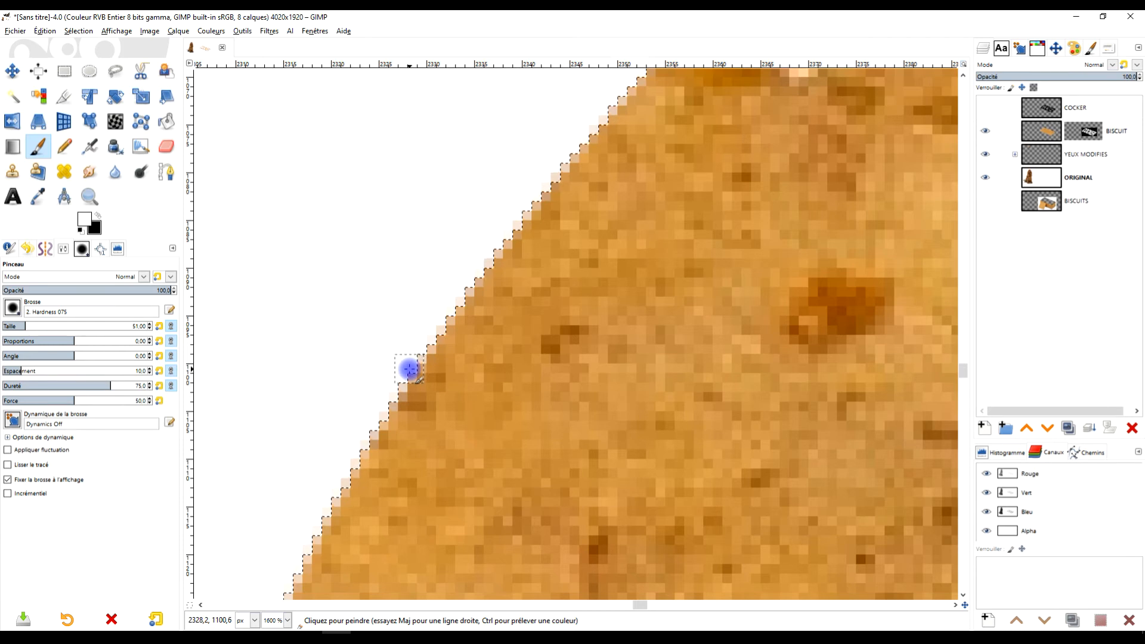
key("4")
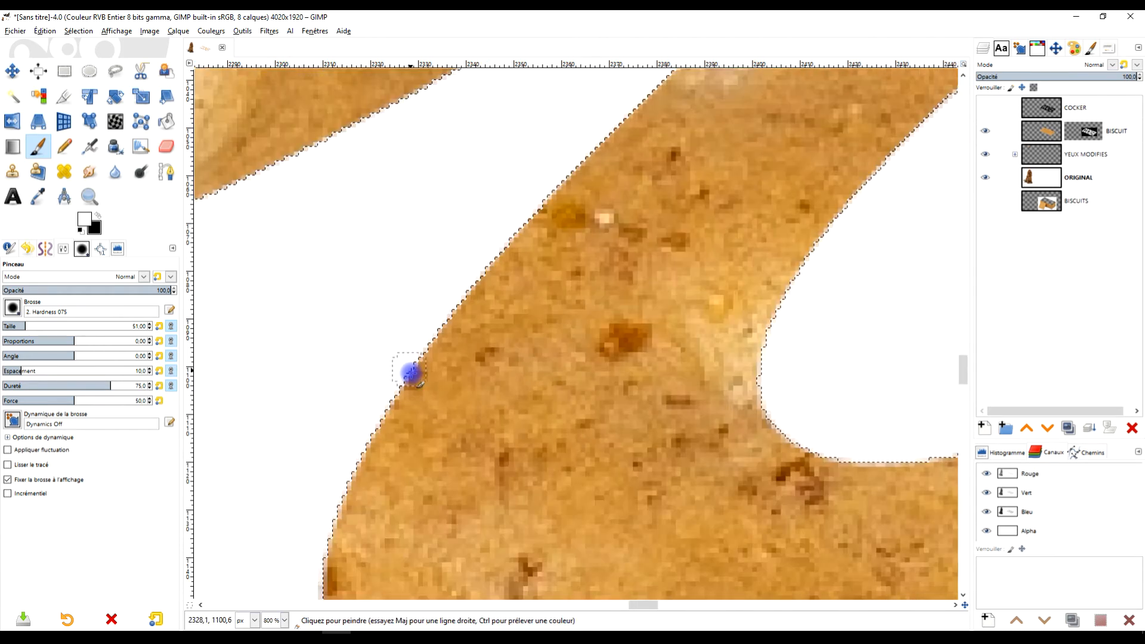
key("3")
key("4")
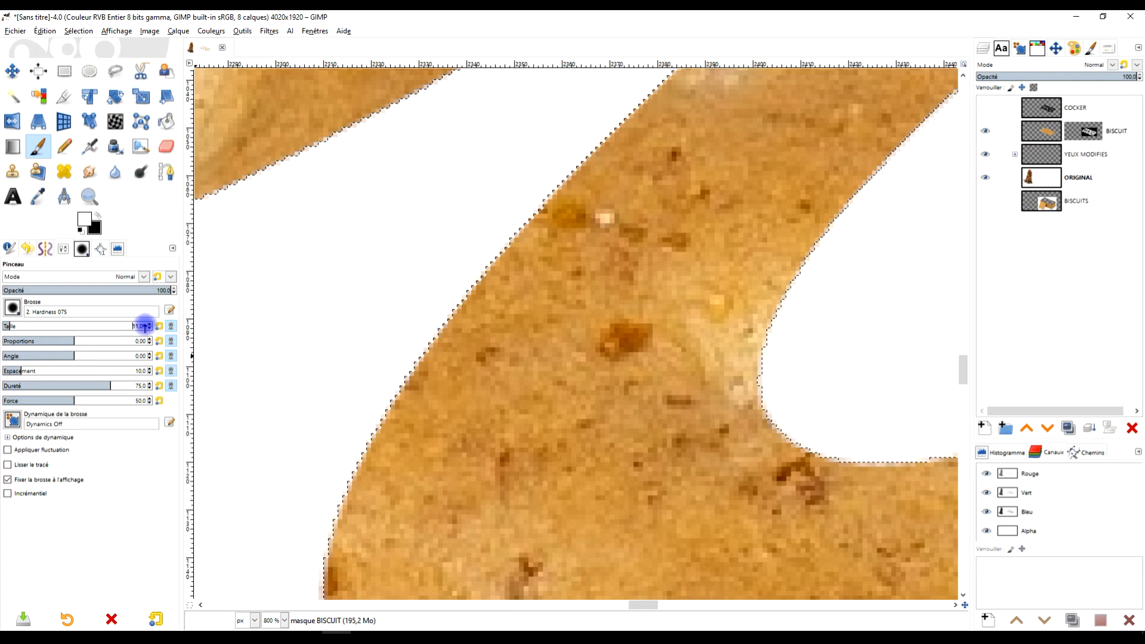
left_click(25, 483)
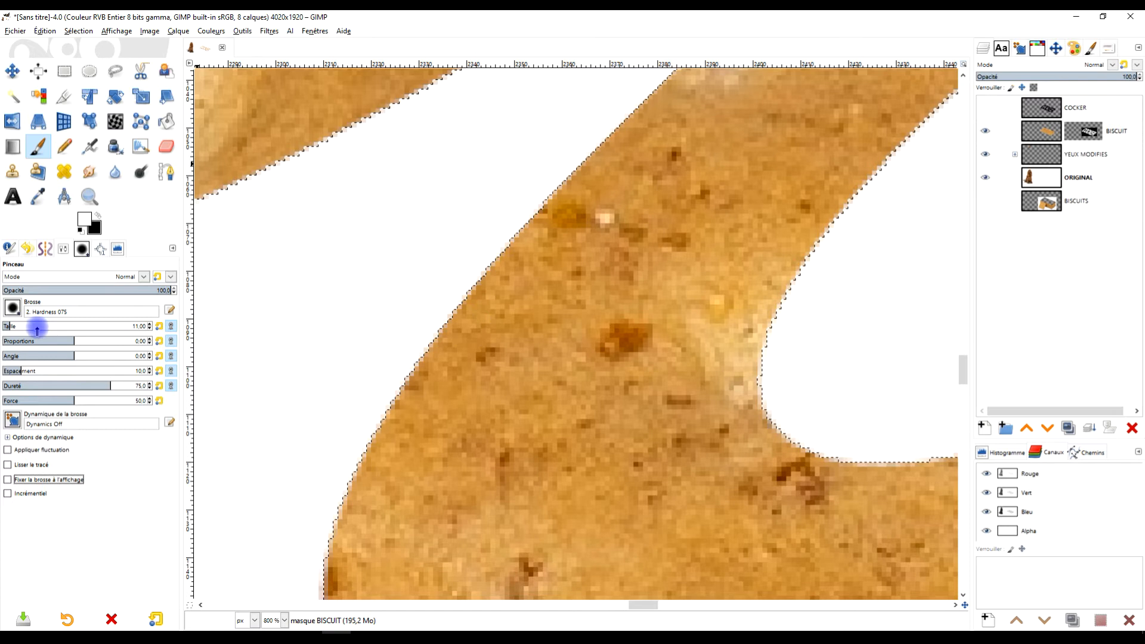
- Try stroking the letter selection on the BISCUIT mask with the Paintbrush (Pinceau) paint tool and emulated brush dynamics
left_click(46, 33)
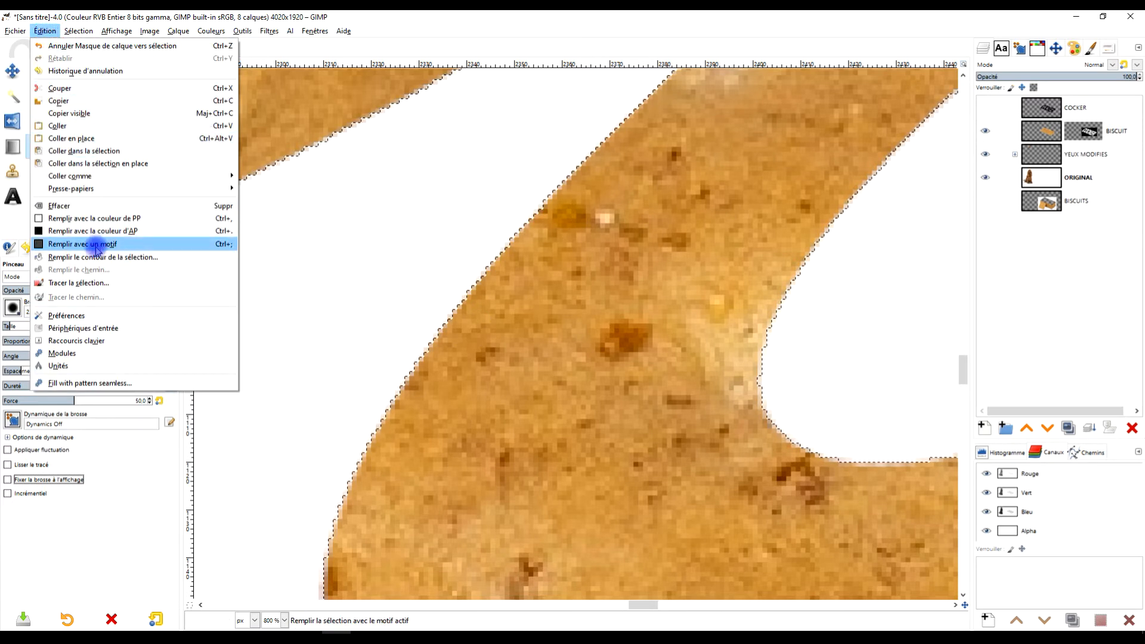
left_click(91, 282)
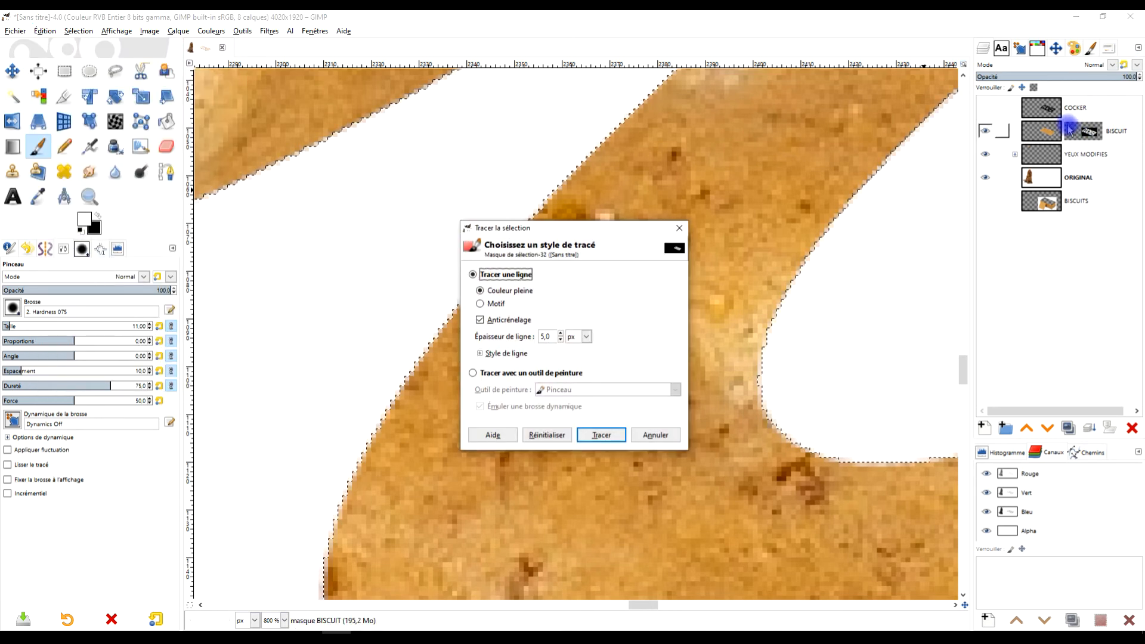
left_click(1082, 135)
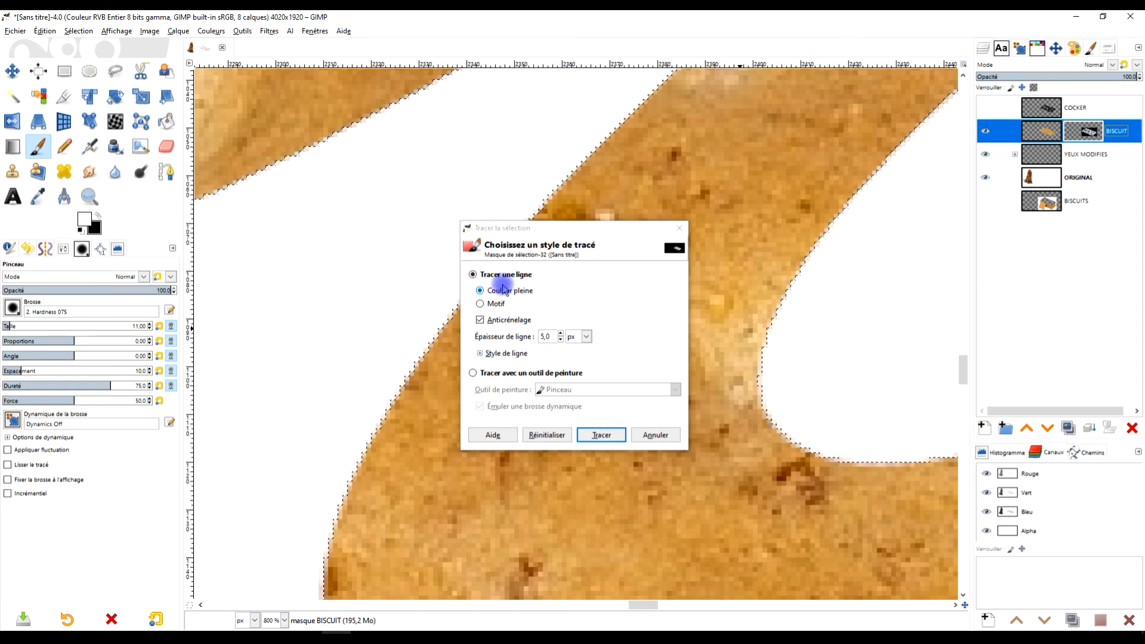
left_click(495, 377)
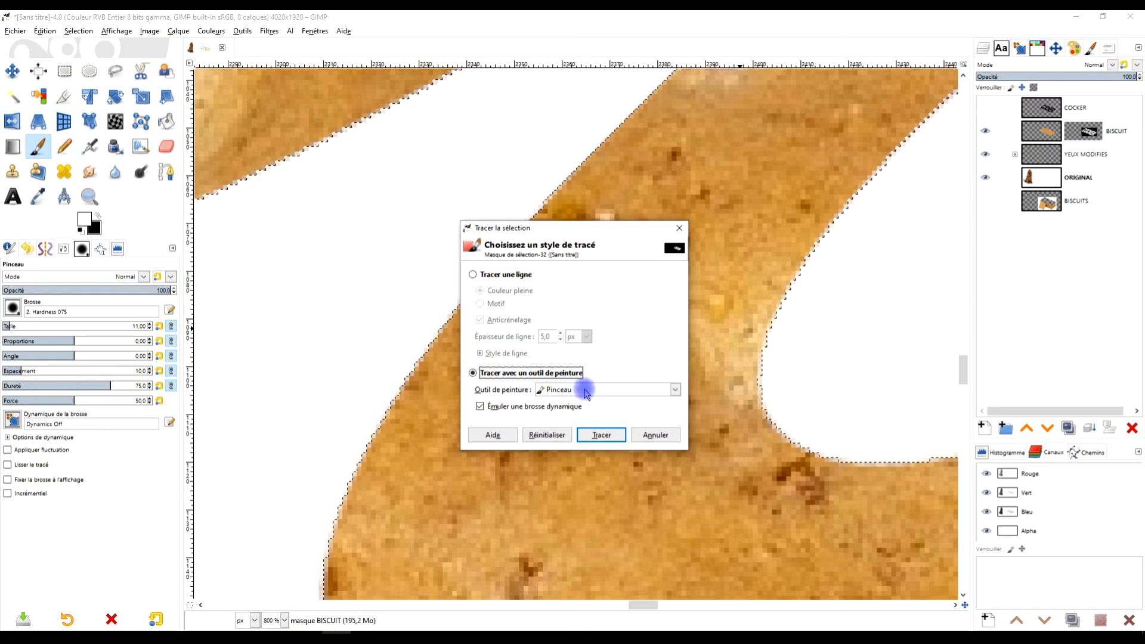
left_click(611, 437)
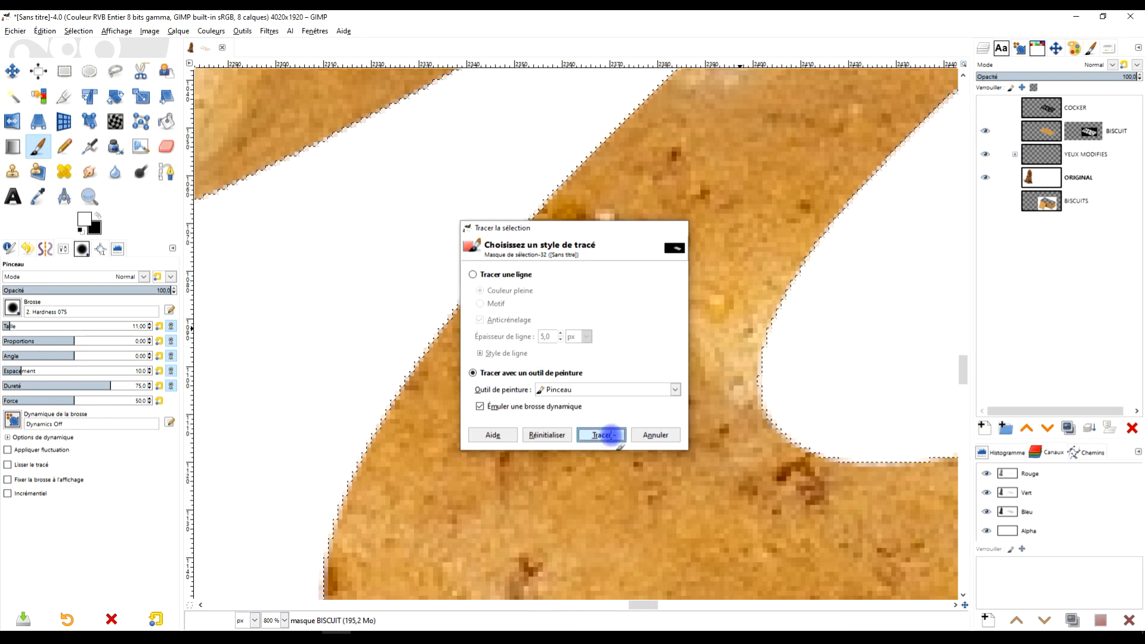
- Check the stroked edges of the letters and undo the stroke
scroll(644, 321, "down", 4)
left_click_drag(686, 301, 440, 409)
scroll(639, 215, "up", 1)
left_click_drag(744, 220, 463, 303)
scroll(654, 331, "up", 3)
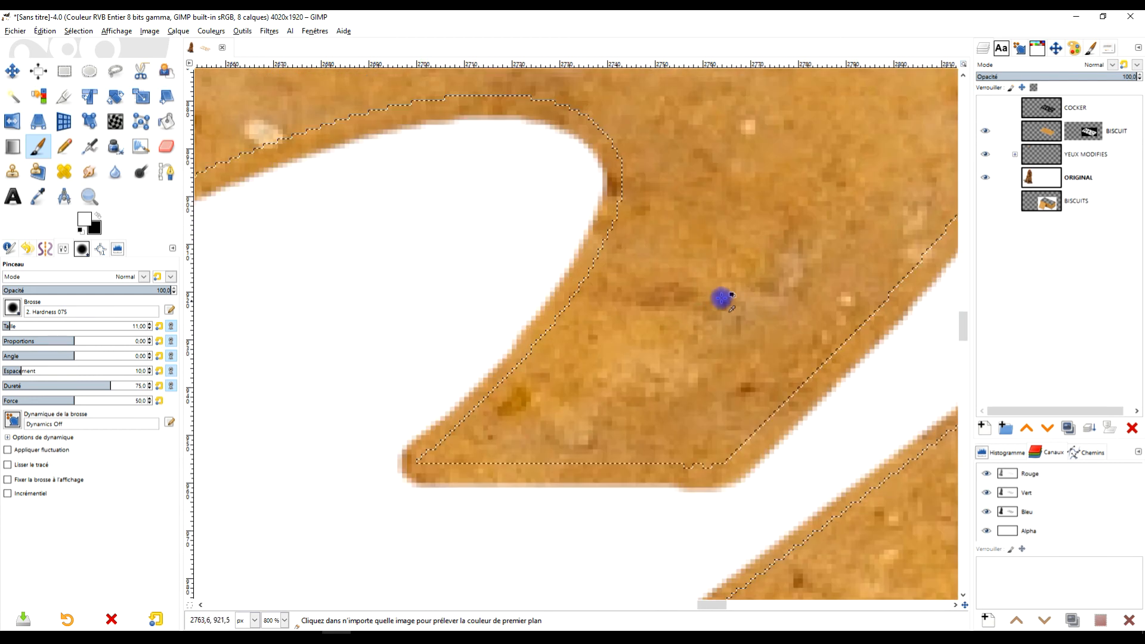
scroll(724, 299, "down", 3)
left_click_drag(749, 294, 585, 261)
scroll(697, 301, "down", 3)
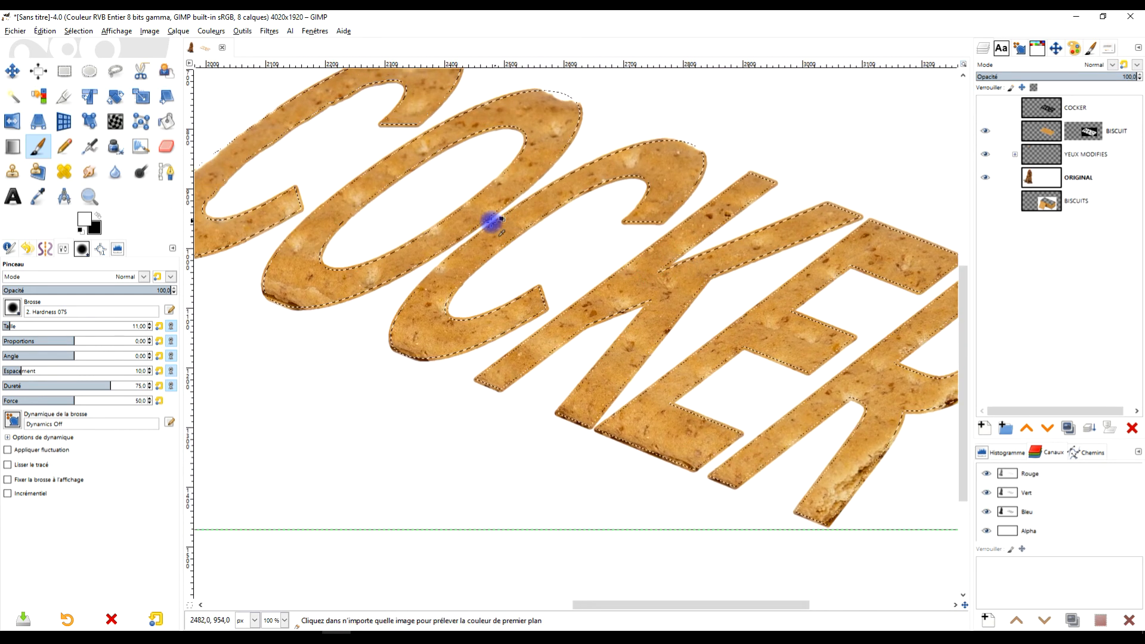
scroll(486, 223, "up", 2)
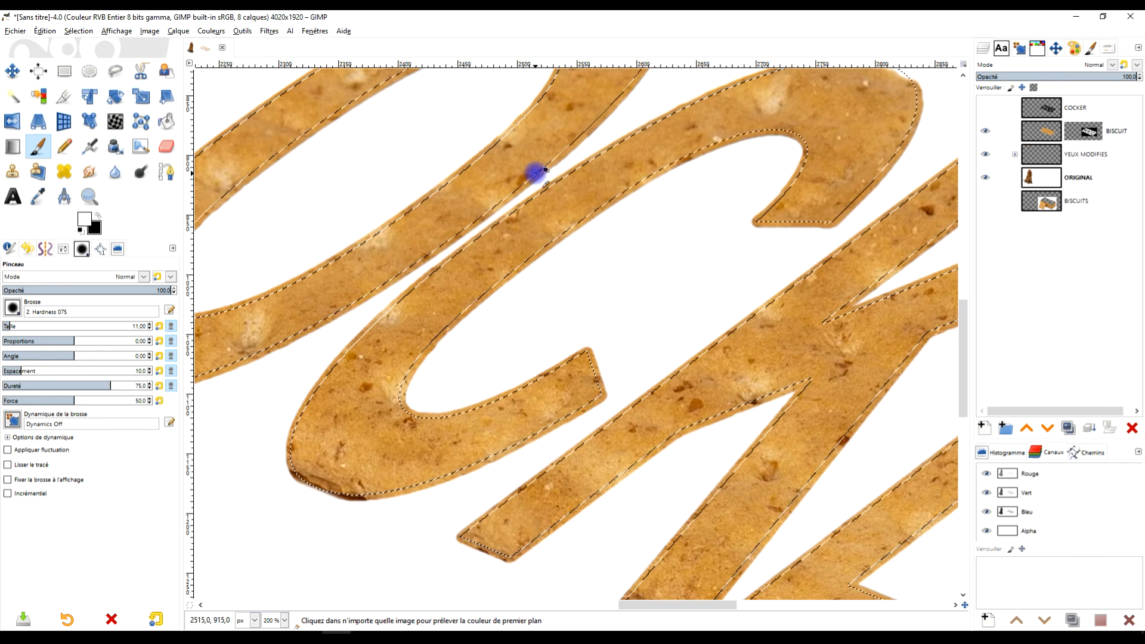
key("ctrl+z")
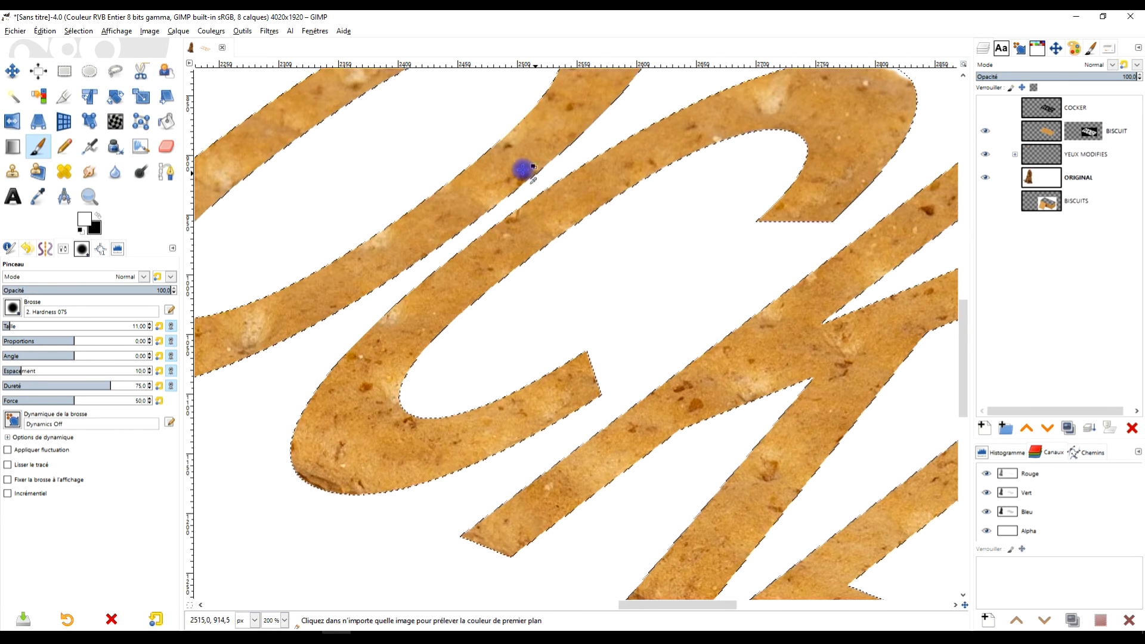
- Distort the letter selection with threshold 127, spread 8, granularity 4 and smoothing 2, smoothed horizontally and vertically
left_click(65, 32)
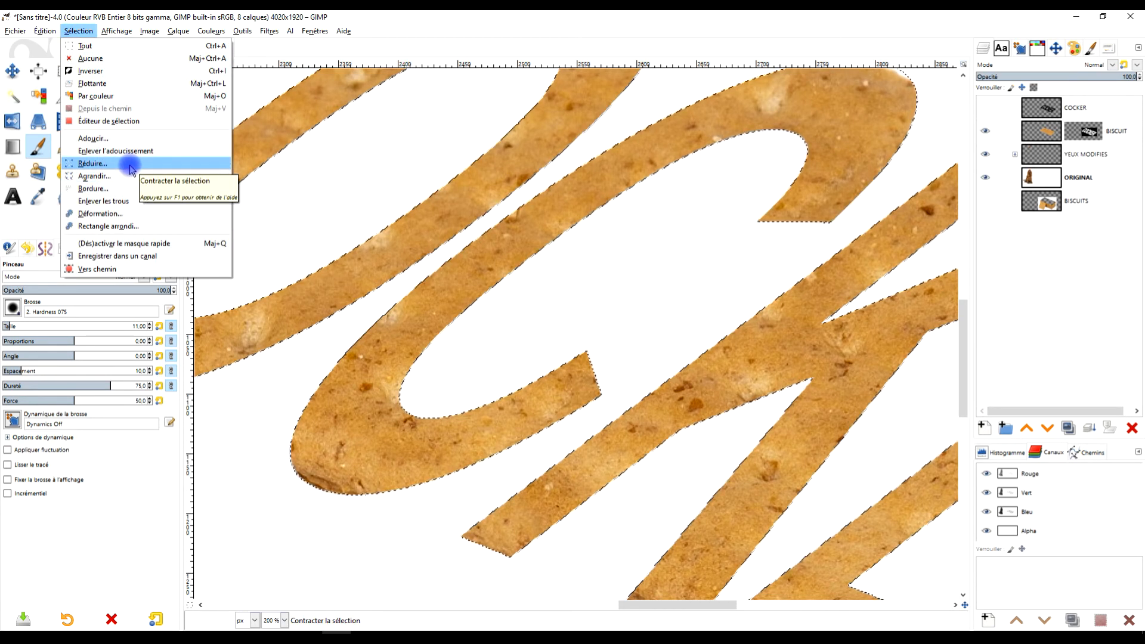
left_click(124, 214)
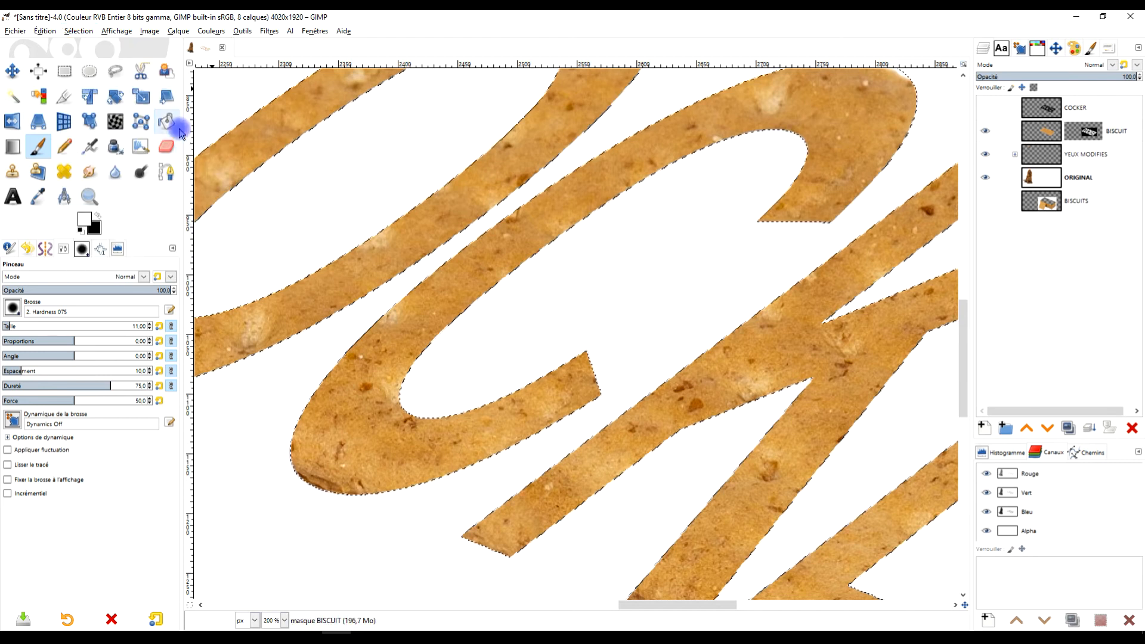
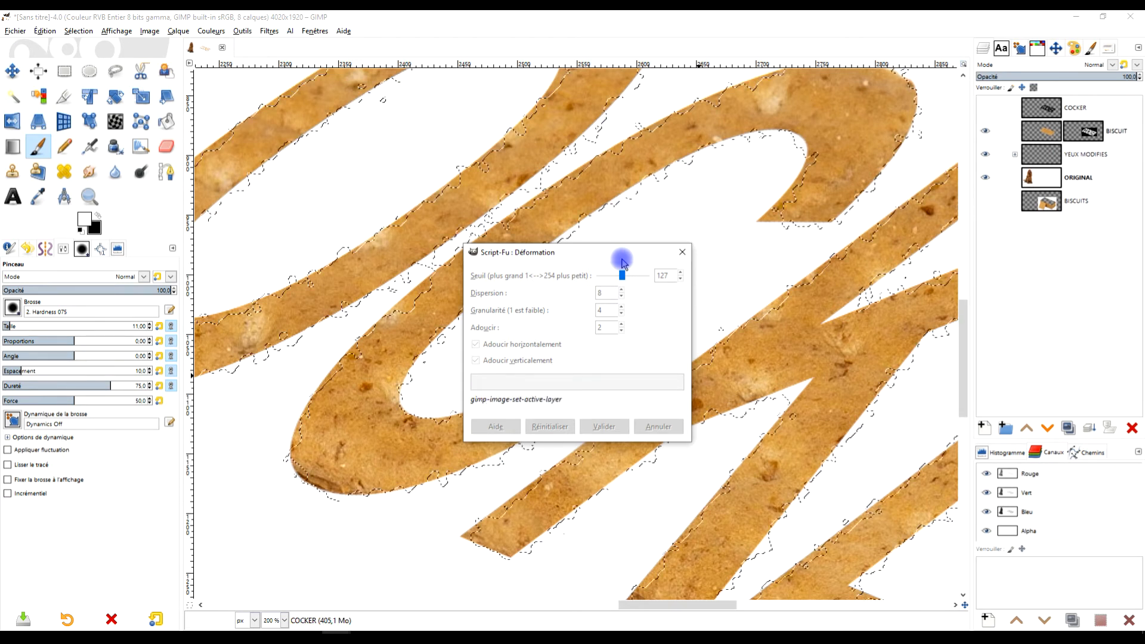
scroll(586, 191, "down", 3)
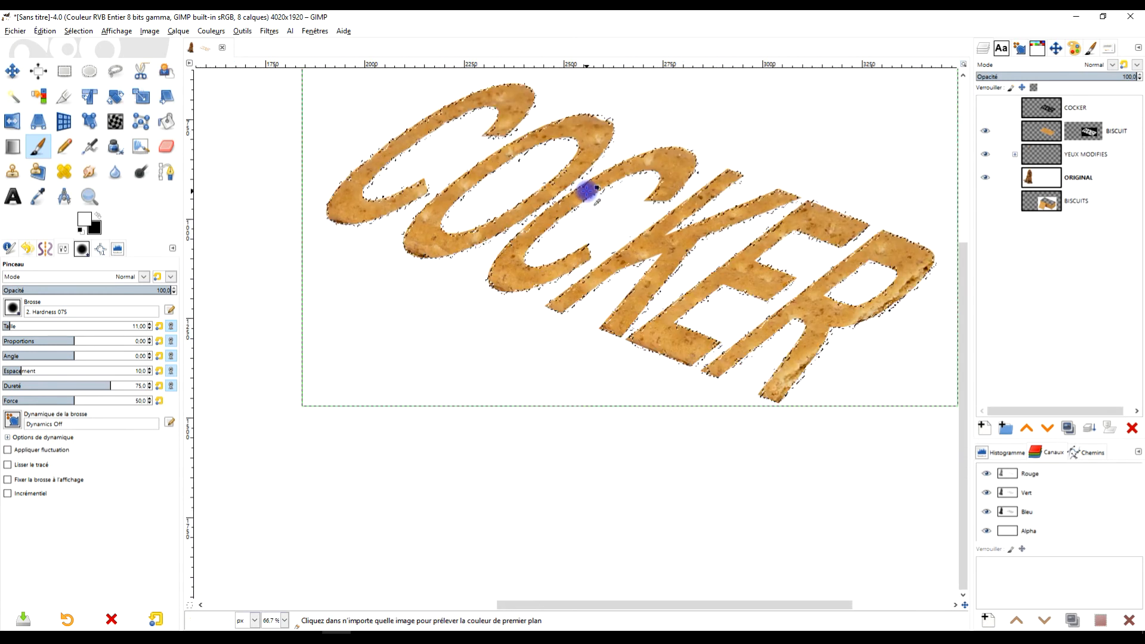
scroll(710, 223, "up", 2)
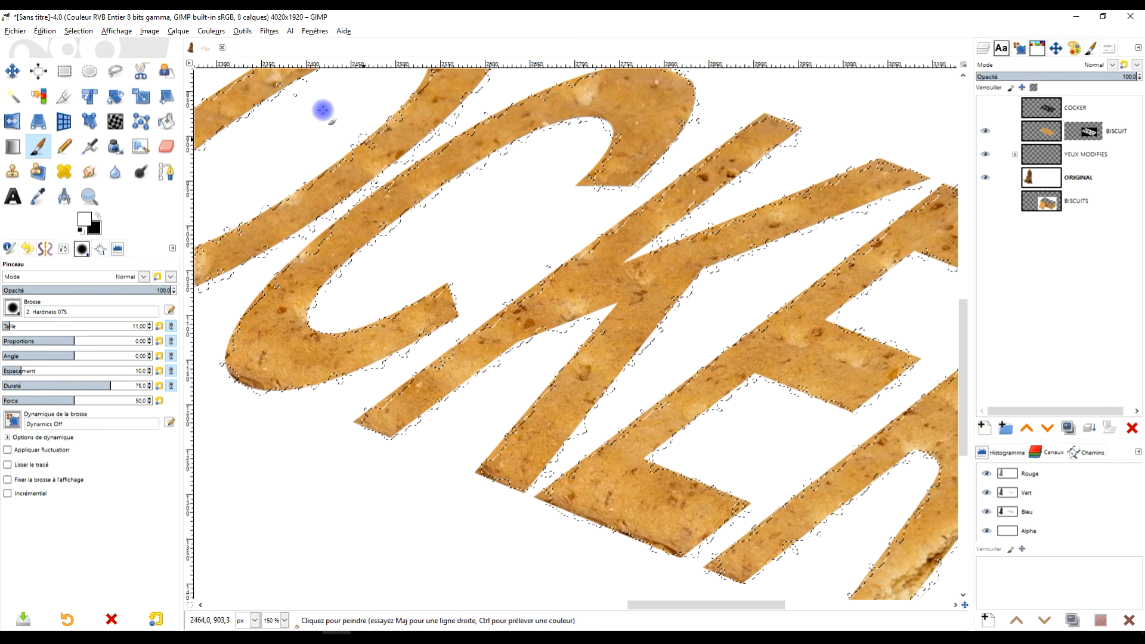
- Stroke the distorted selection on the BISCUIT layer mask using the Paintbrush (Pinceau) with emulated brush dynamics
left_click(45, 31)
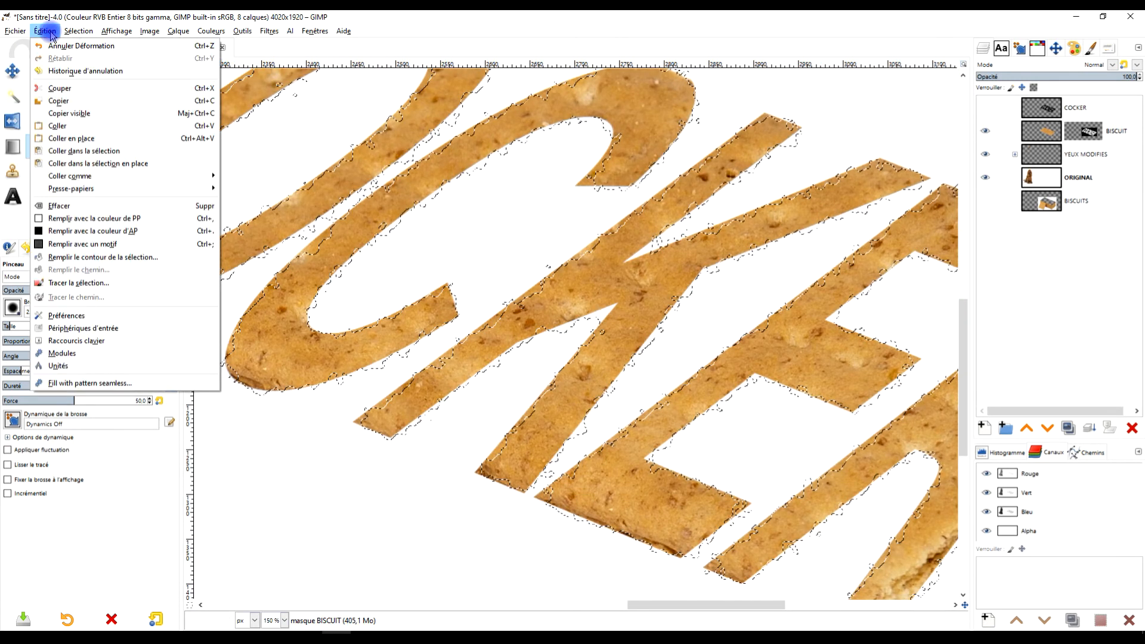
left_click(89, 274)
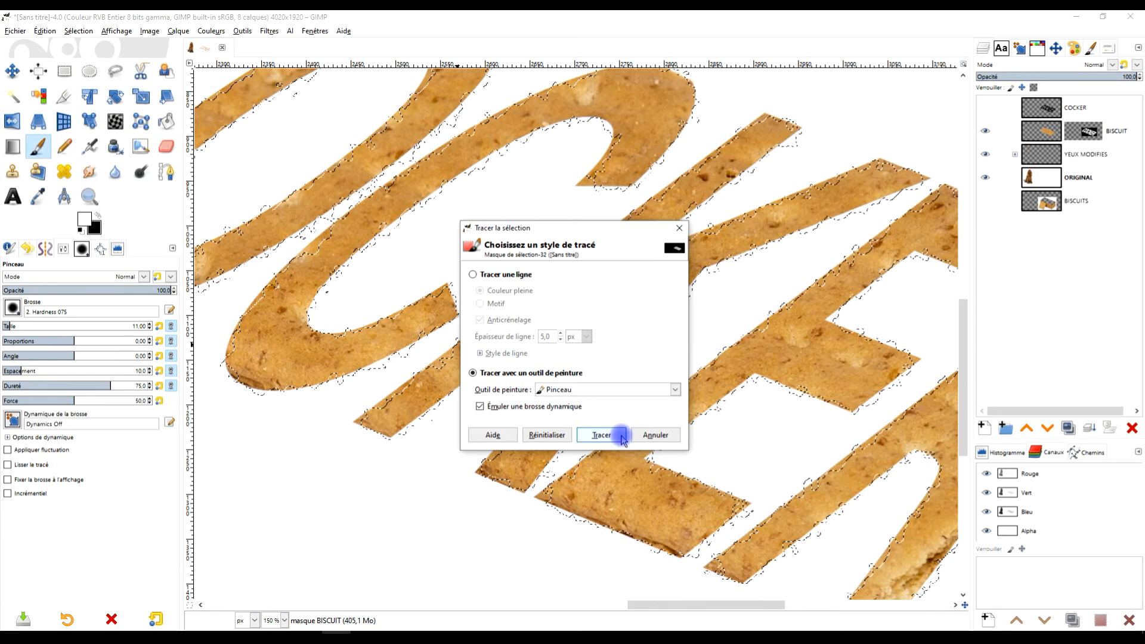
left_click(1081, 134)
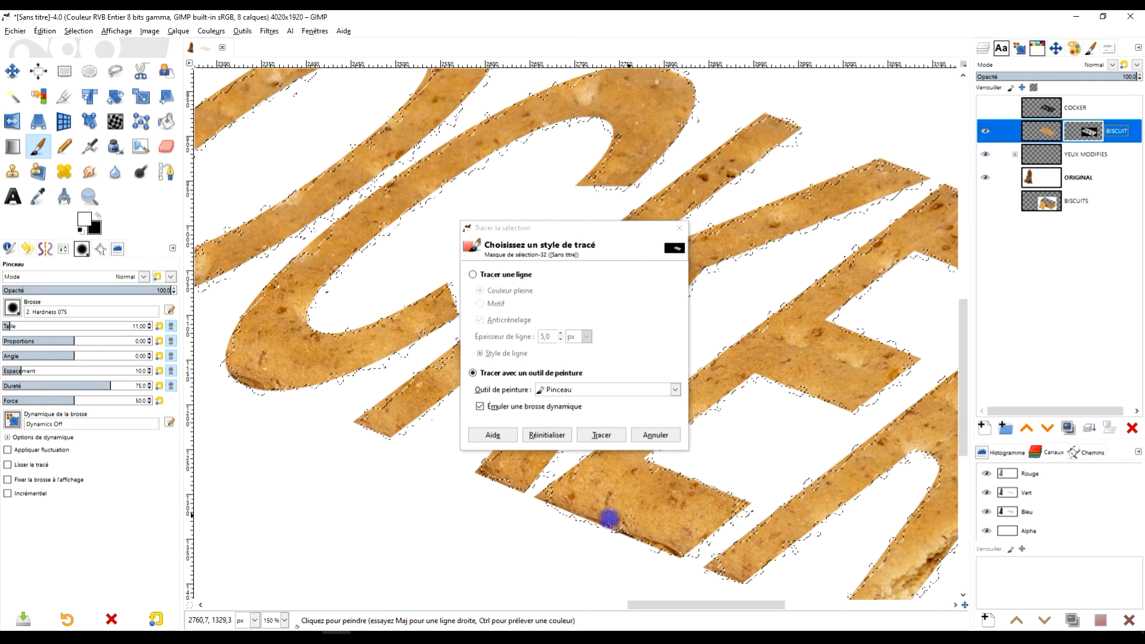
left_click(607, 435)
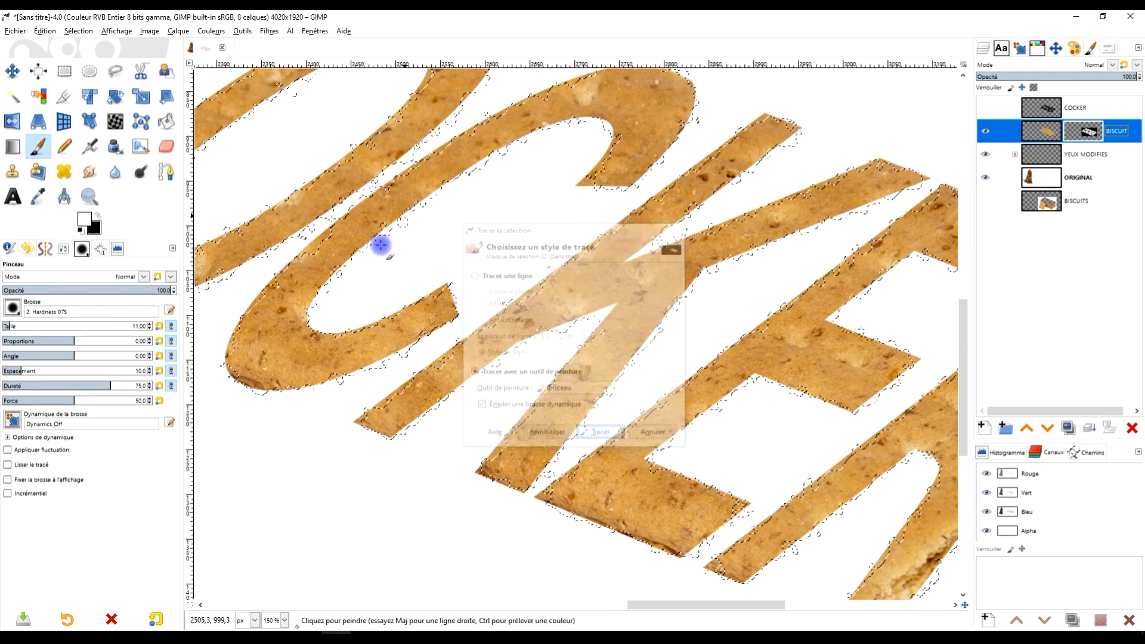
- Check the rough biscuit edges of the COCKER lettering and remove the selection
scroll(565, 235, "down", 4)
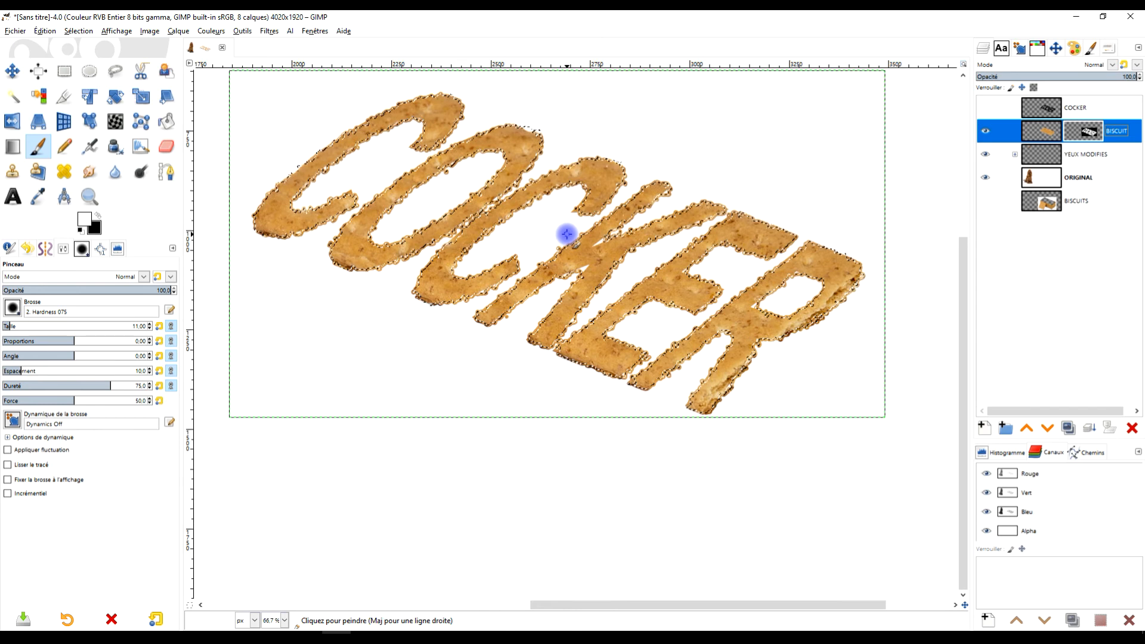
scroll(559, 212, "up", 6)
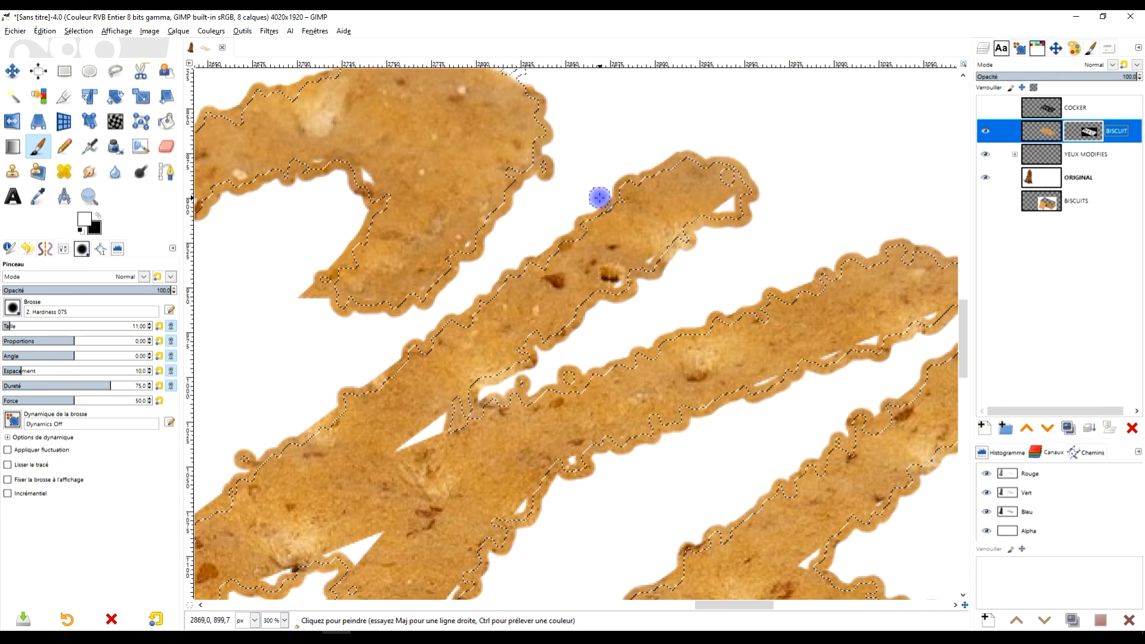
scroll(599, 197, "down", 2)
scroll(586, 318, "up", 2)
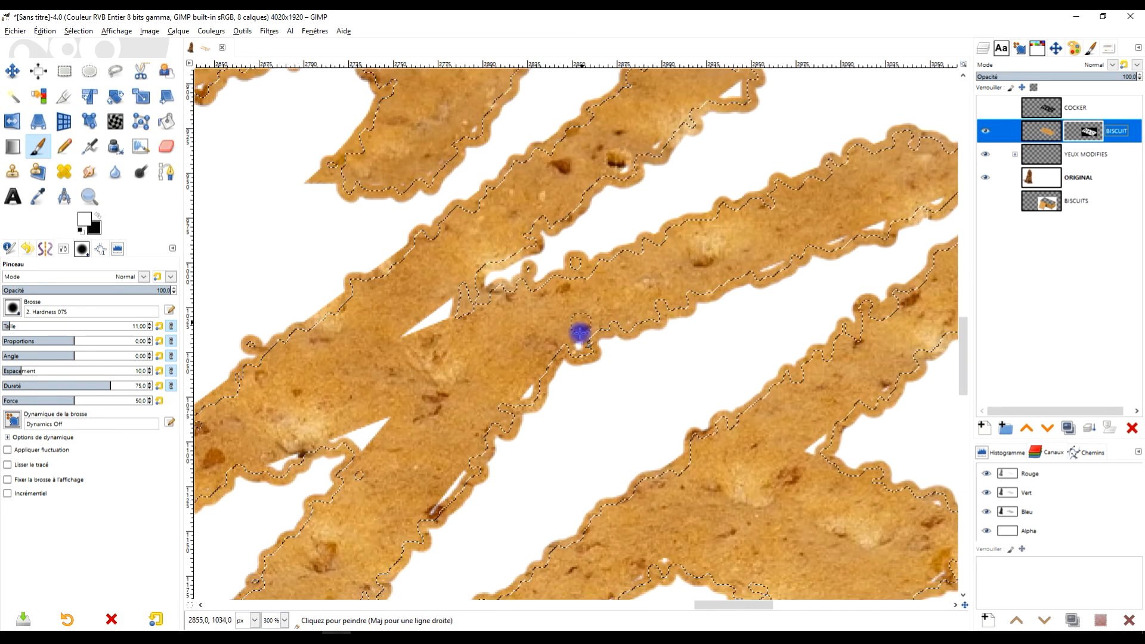
key("ctrl+shift+a")
scroll(525, 298, "down", 5)
scroll(489, 227, "up", 3)
left_click_drag(511, 222, 492, 275)
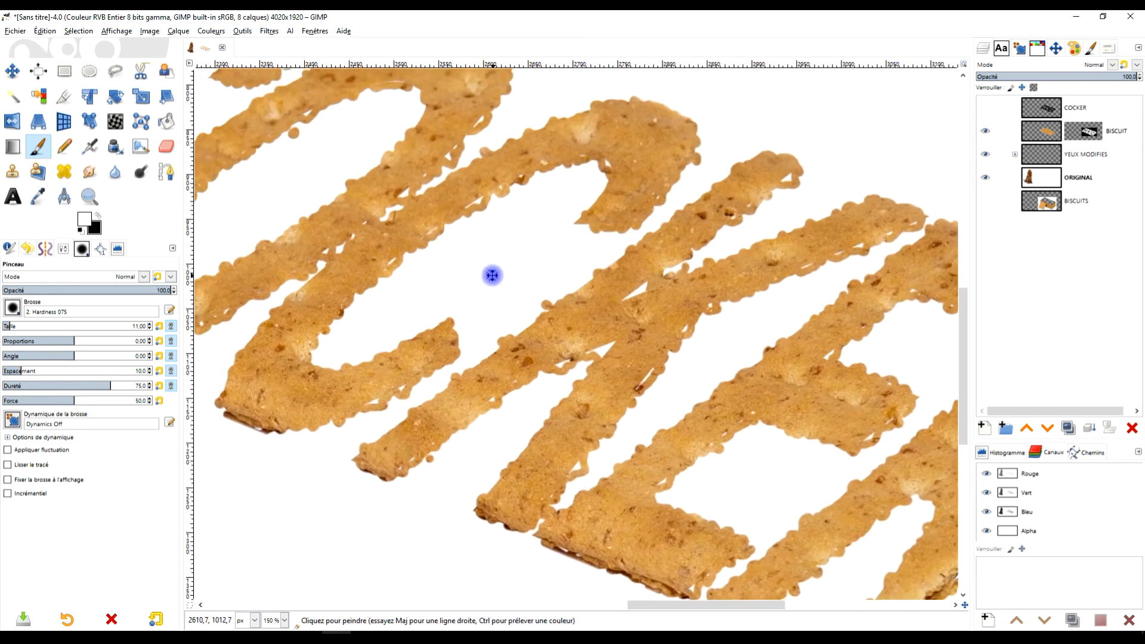
- Smooth the BISCUIT layer mask with a Median Blur (Flou médiane) using a circular neighbourhood and radius 9
left_click(1073, 129)
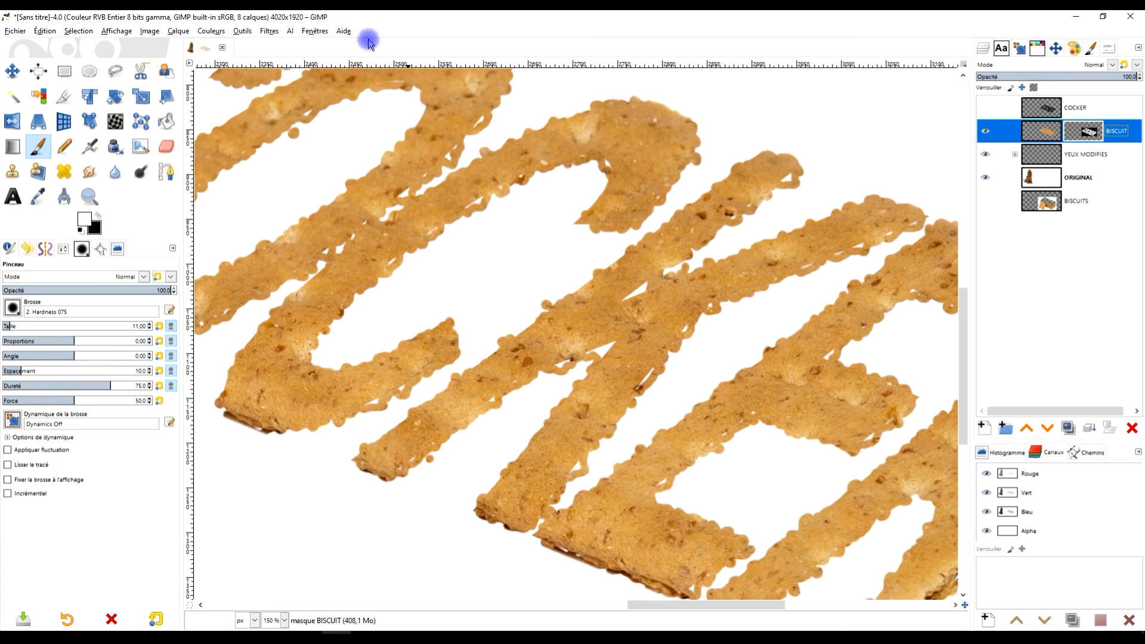
left_click(269, 30)
mouse_move(292, 102)
left_click(471, 152)
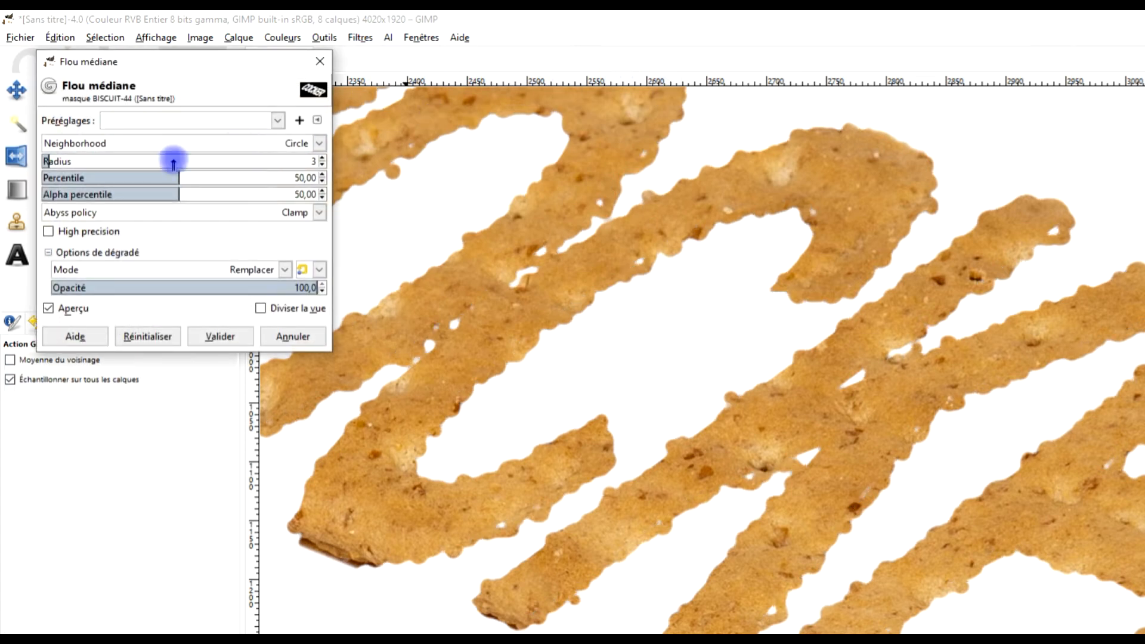
left_click_drag(173, 161, 68, 161)
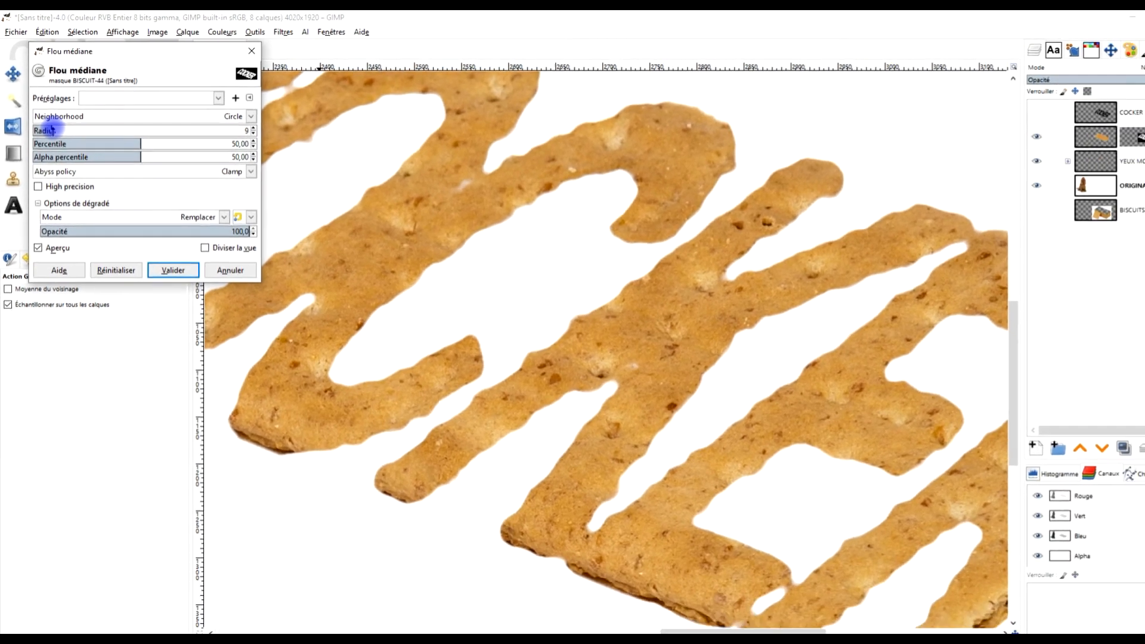
left_click(159, 256)
- Examine the smoothed edges of the COCKER lettering up close and compare the whole word with the dog
scroll(655, 344, "down", 2)
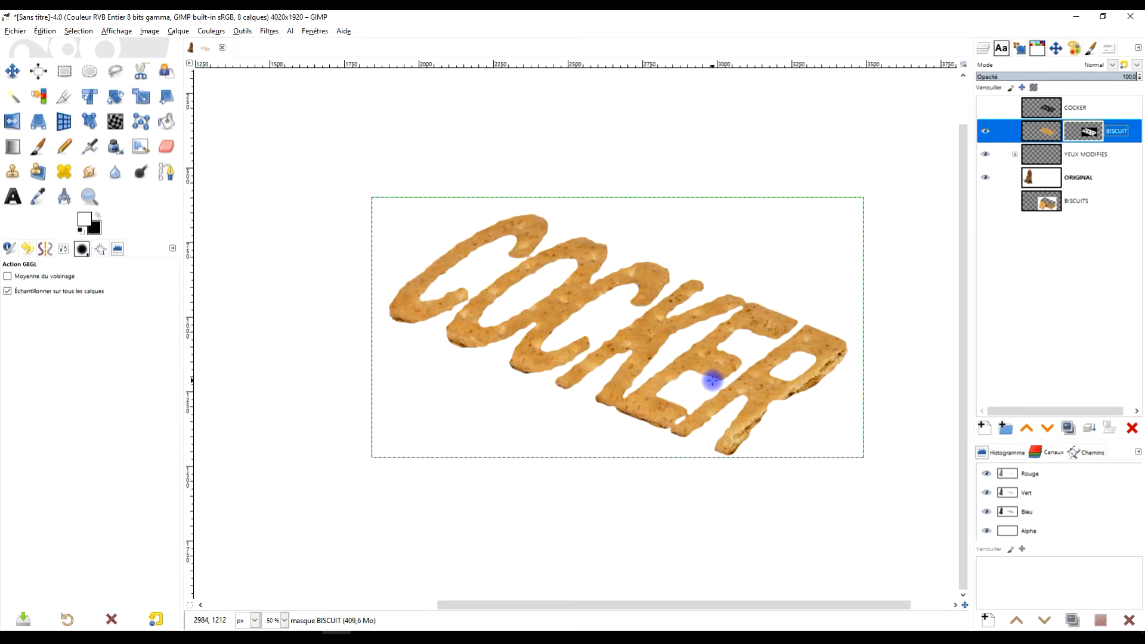
scroll(713, 381, "up", 2)
scroll(698, 339, "down", 1)
left_click_drag(705, 358, 698, 355)
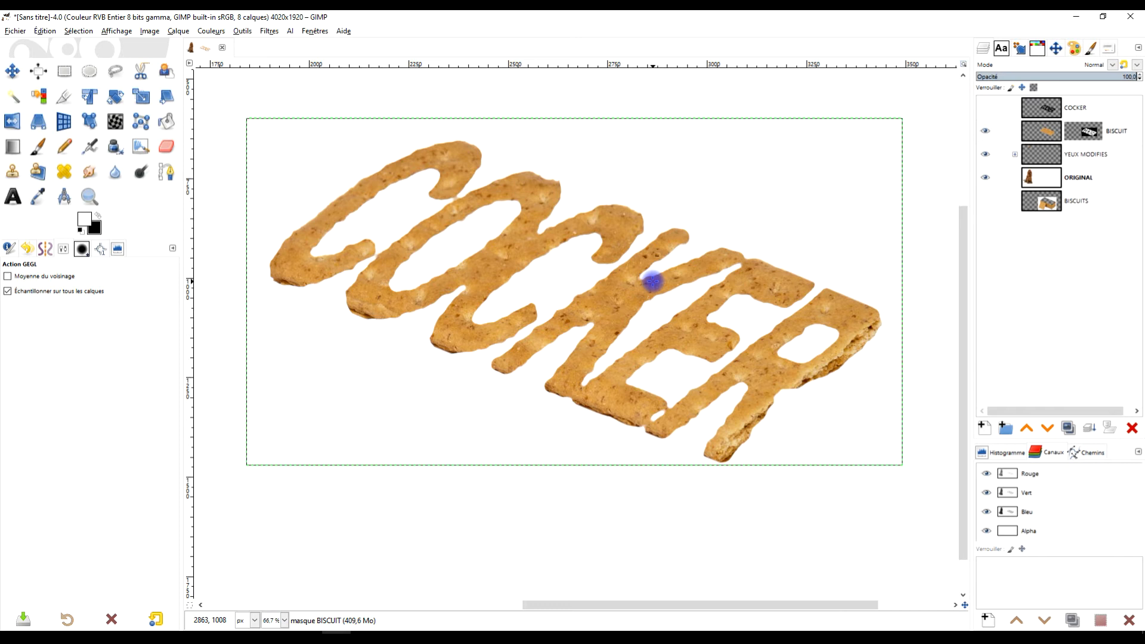
scroll(654, 355, "down", 2)
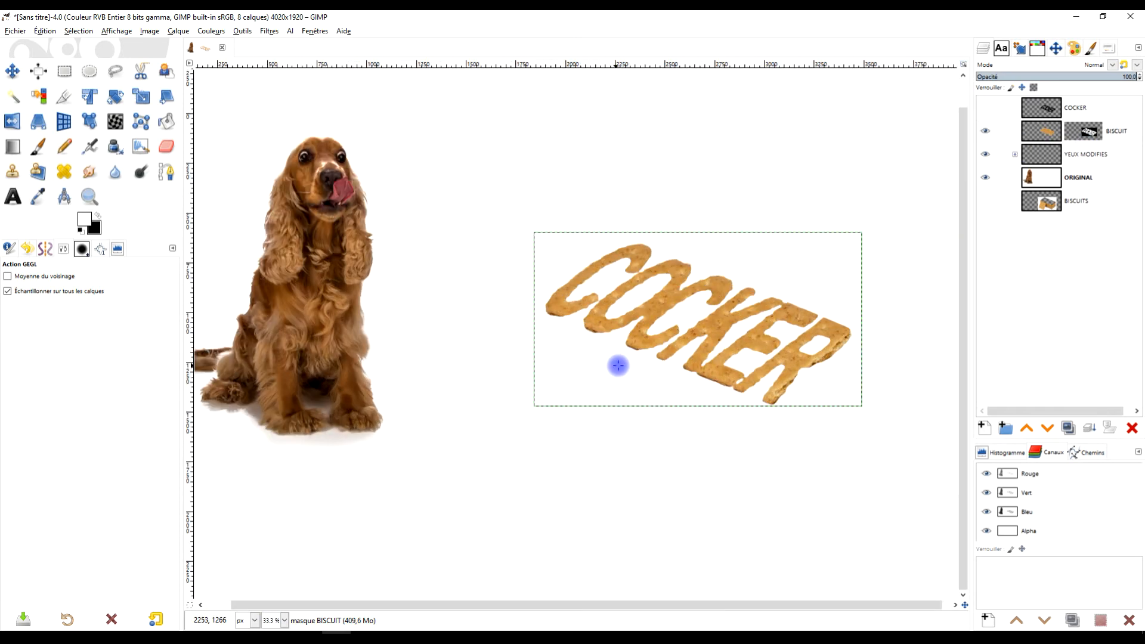
left_click_drag(659, 338, 626, 316)
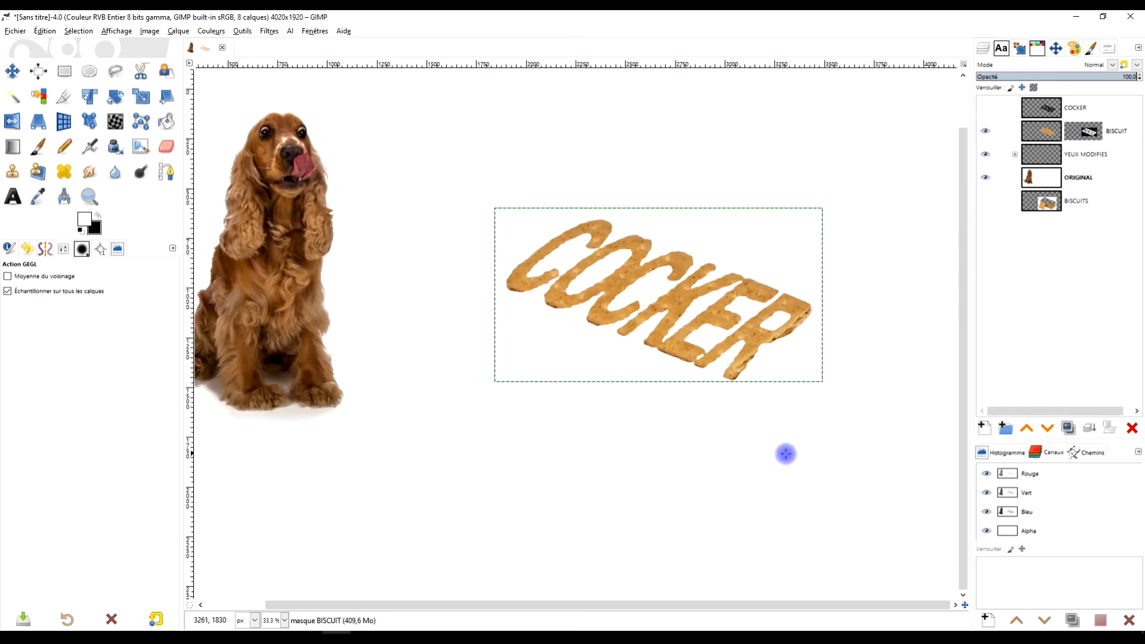
left_click_drag(741, 318, 733, 313)
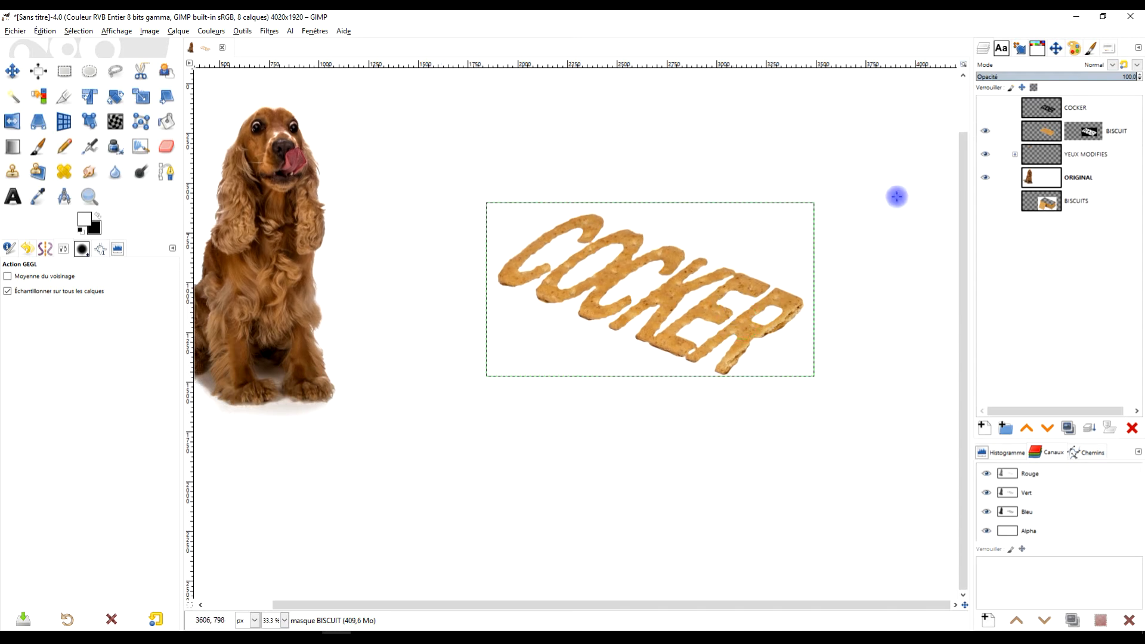
- Duplicate the BISCUIT layer, then hide the original and place it at the very bottom of the layer stack
left_click(1042, 135)
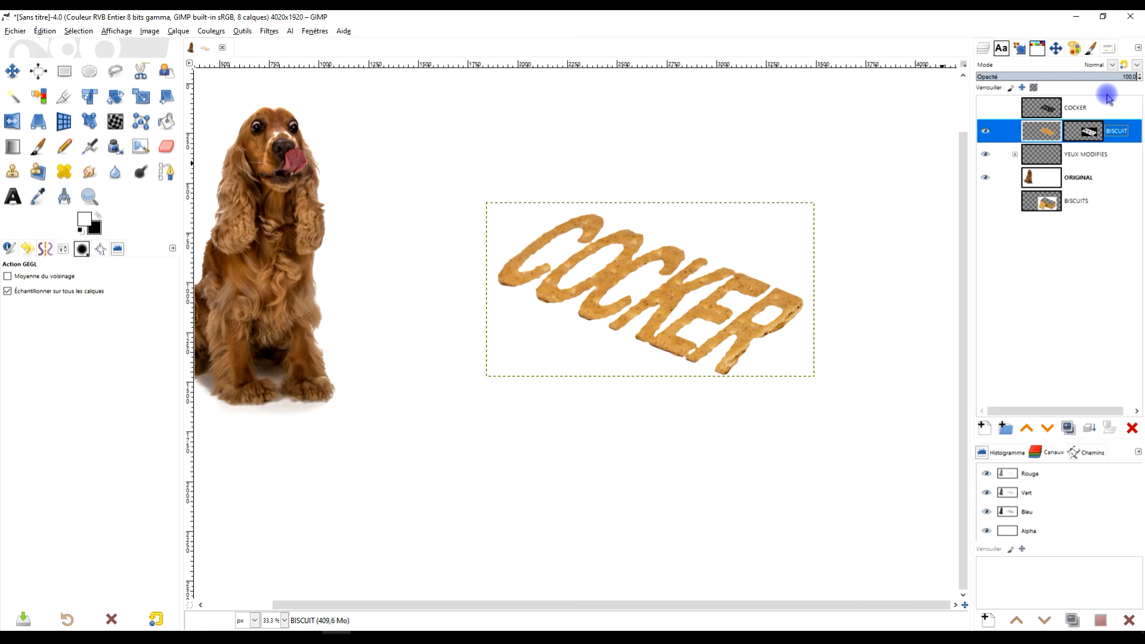
left_click(1067, 428)
left_click(987, 157)
left_click_drag(1041, 153, 1049, 236)
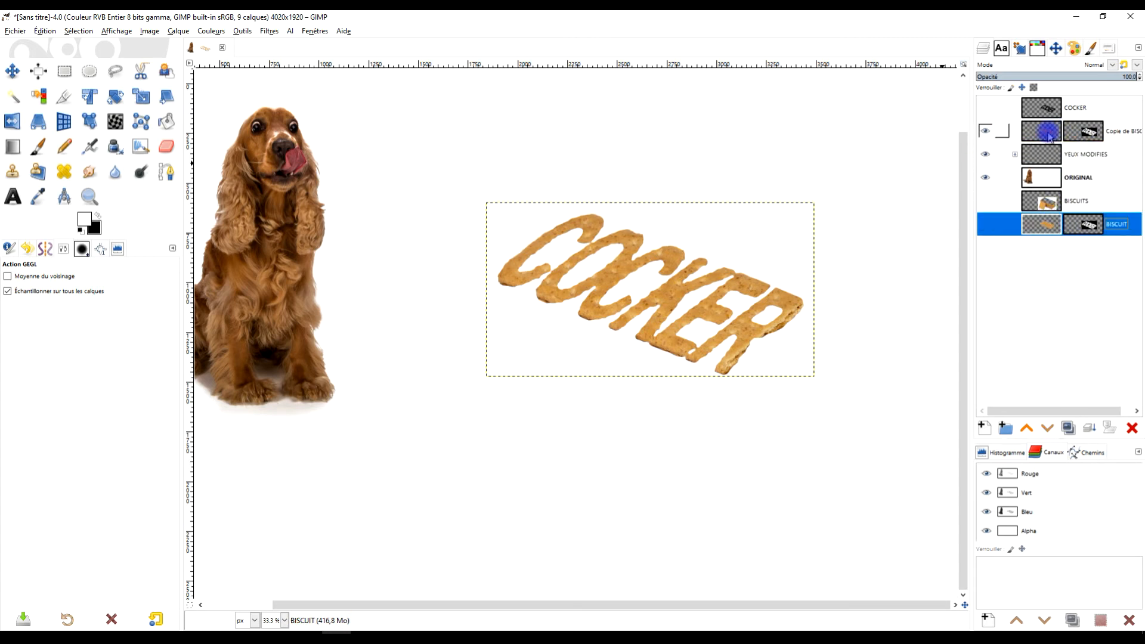
- Apply the layer mask of the Copie de BISCUIT layer
left_click(1050, 136)
right_click(1054, 135)
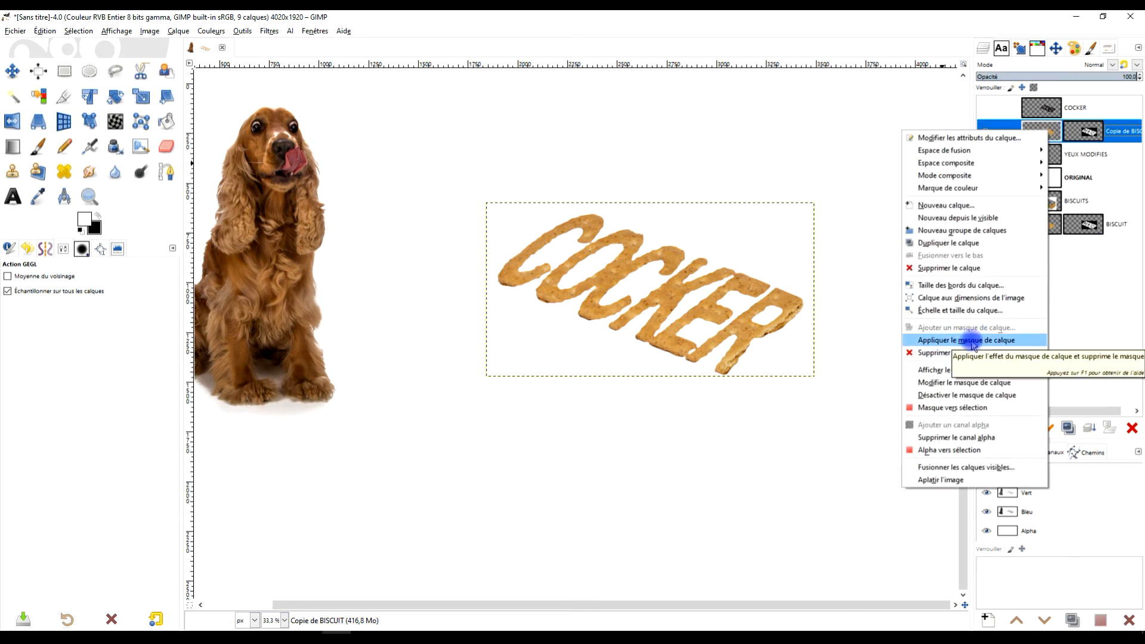
left_click(972, 342)
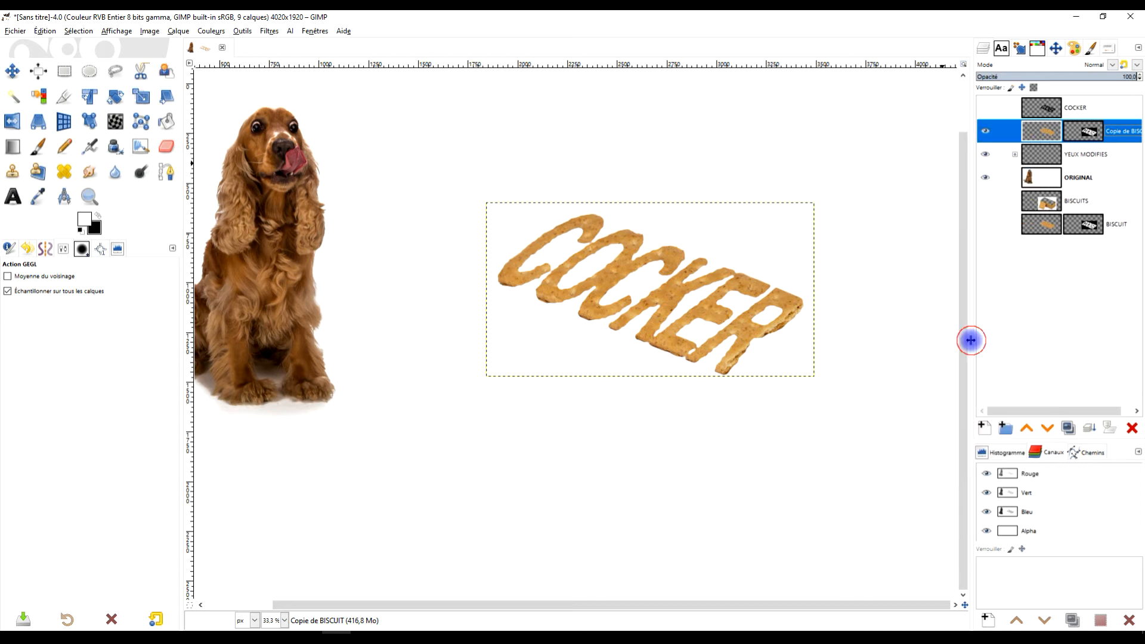
left_click(90, 124)
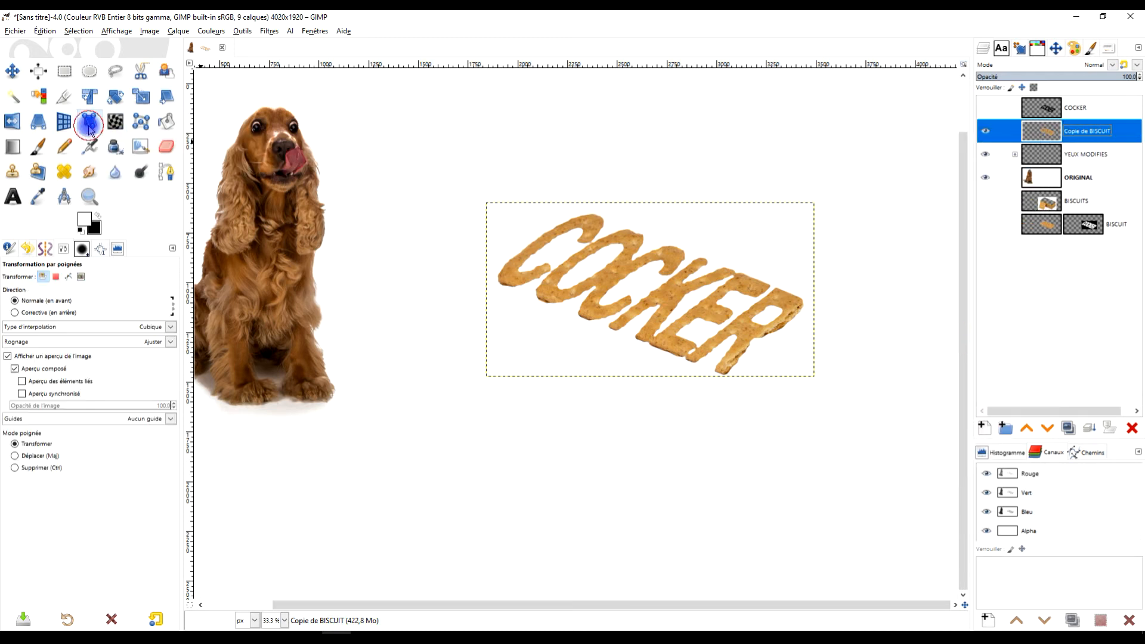
left_click(582, 207)
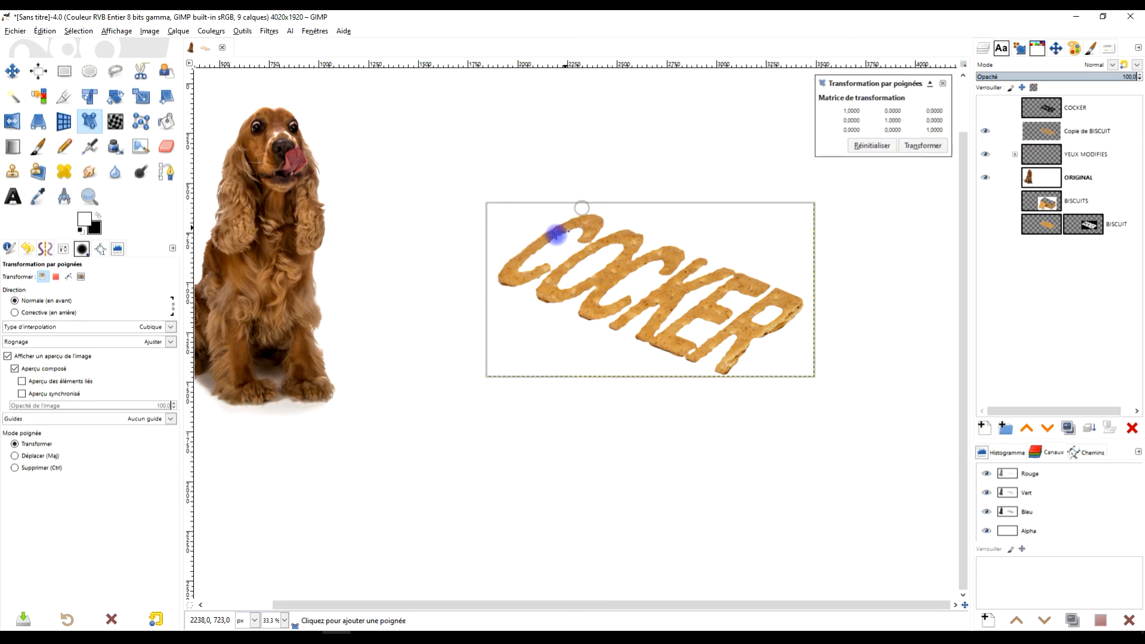
left_click(487, 277)
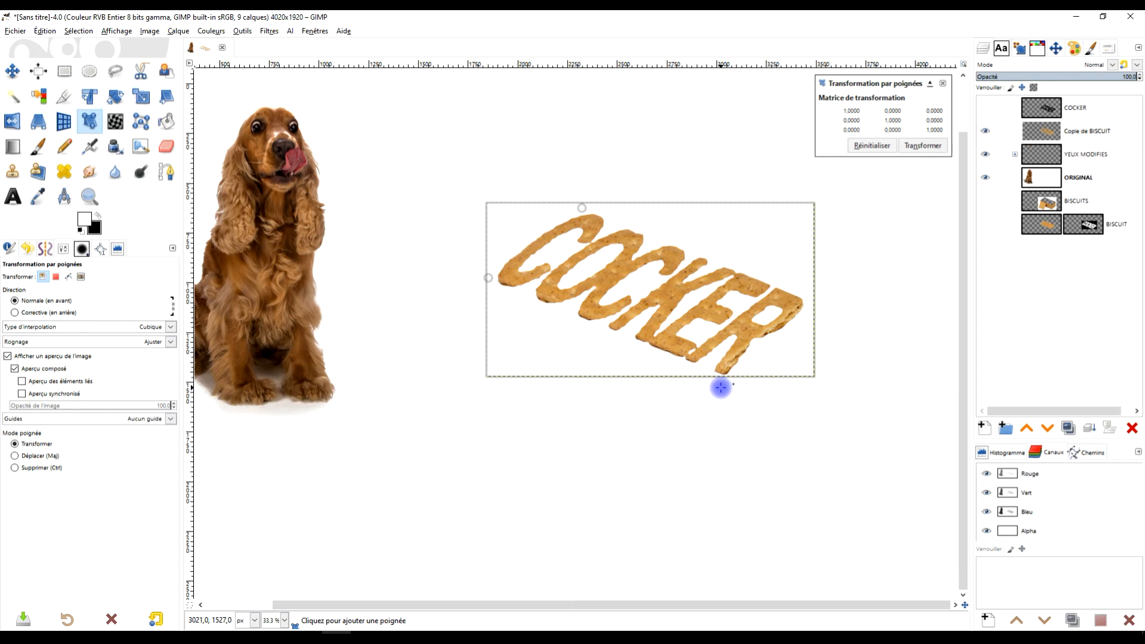
left_click(817, 305)
left_click_drag(583, 212, 585, 264)
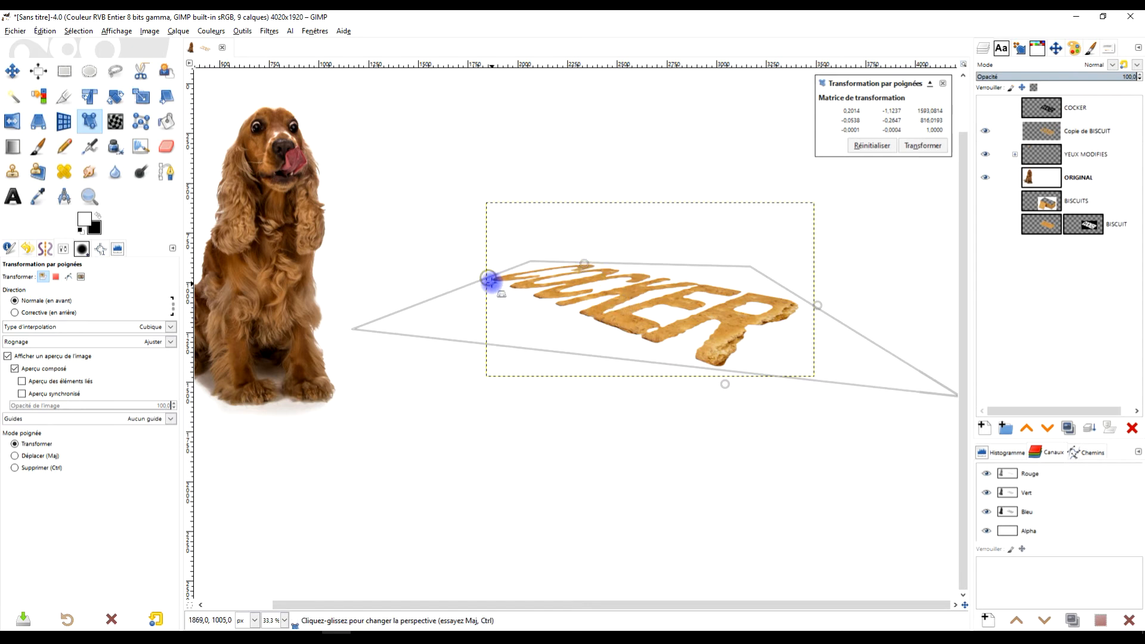
left_click_drag(488, 279, 484, 324)
scroll(700, 324, "down", 1)
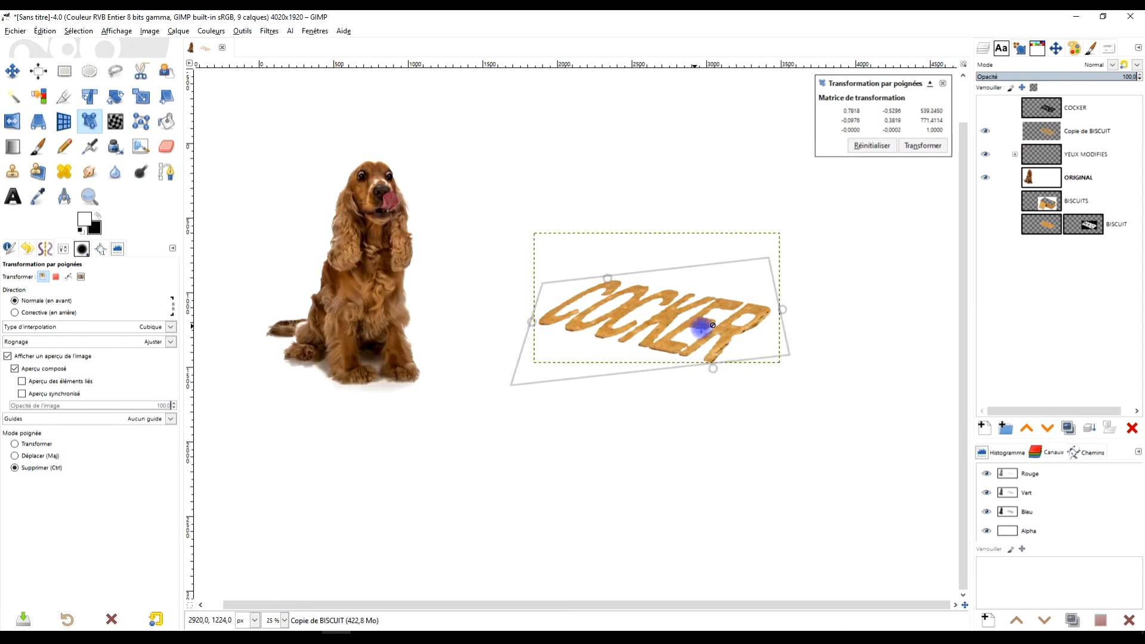
mouse_move(704, 351)
left_mouse_down()
mouse_move(709, 368)
mouse_move(701, 330)
left_mouse_up()
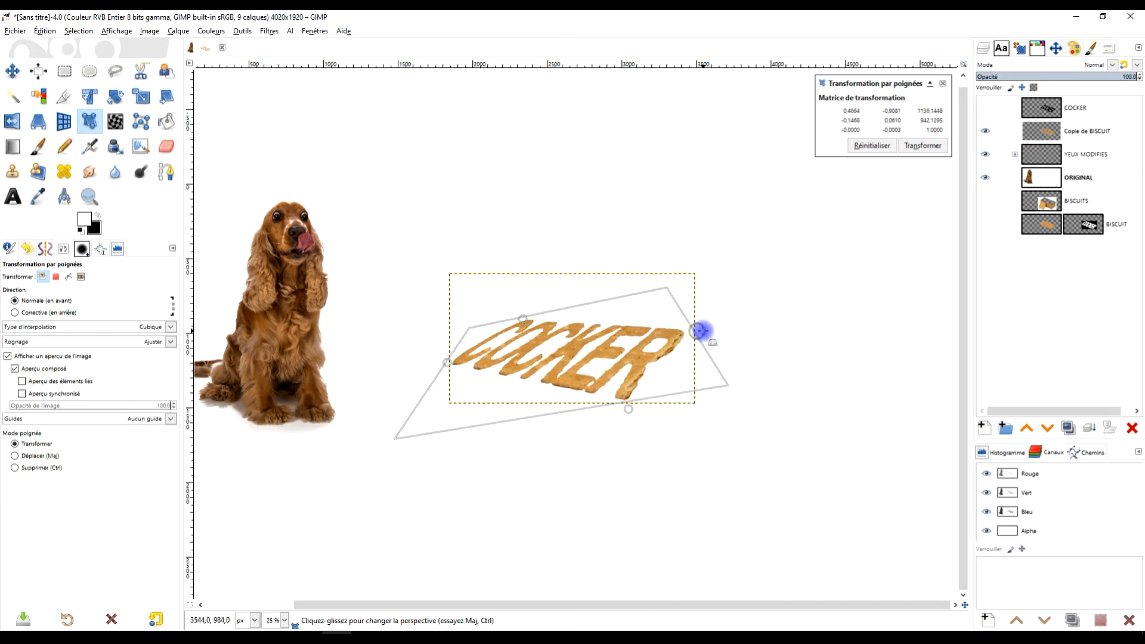
left_click(868, 146)
- Move the COCKER lettering down and right on the canvas, and place four Handle Transform points around it
key("m")
left_click_drag(544, 328, 595, 411)
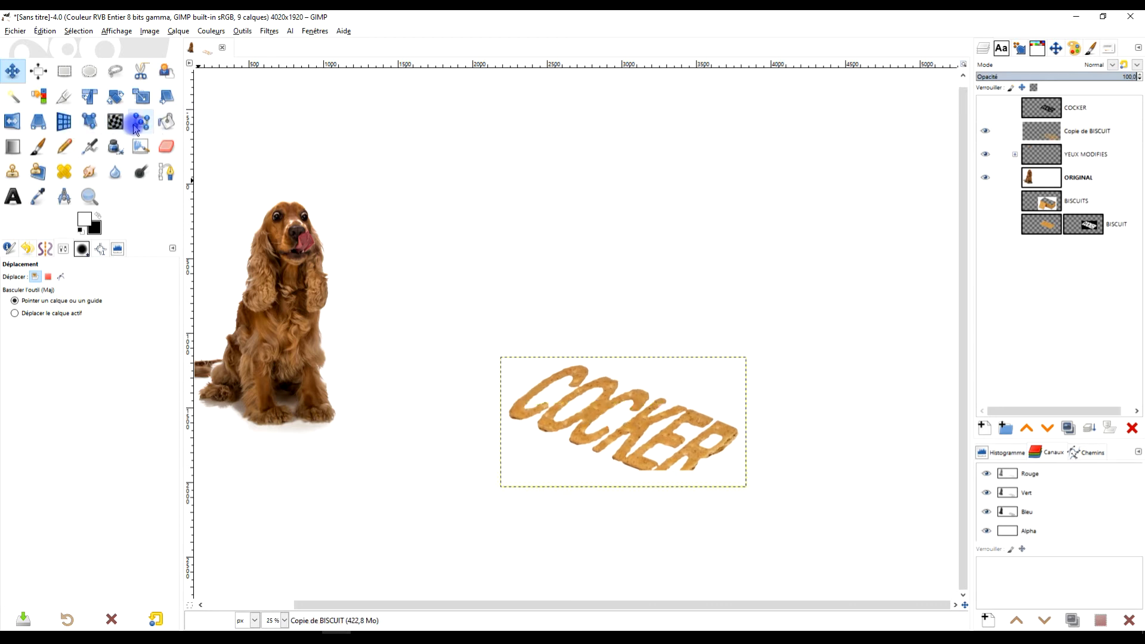
left_click(90, 124)
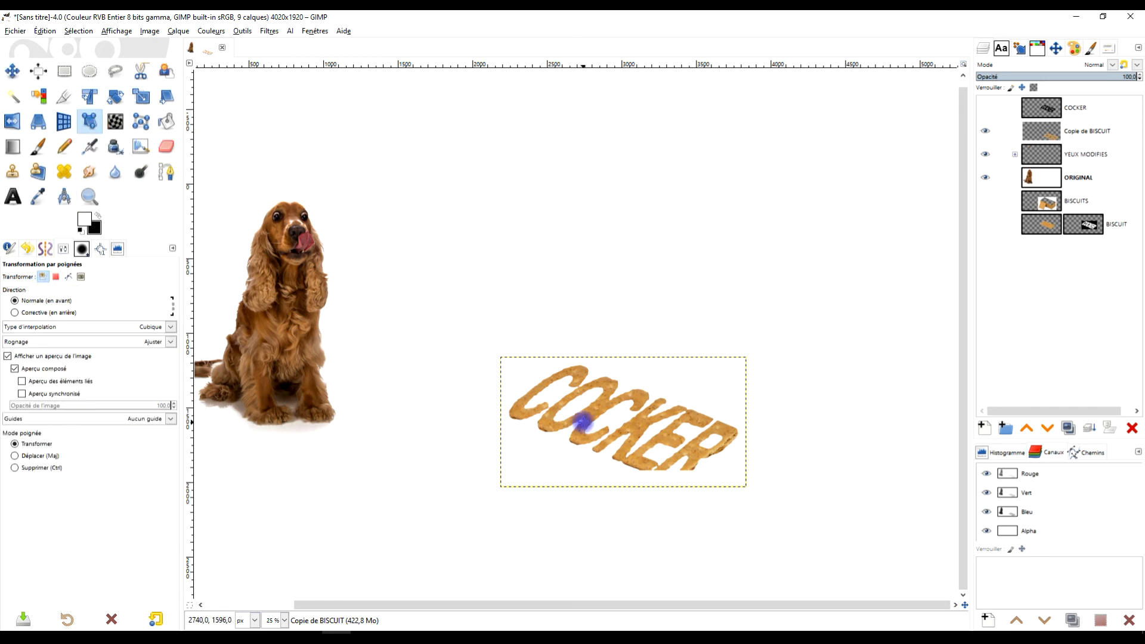
scroll(579, 424, "up", 2)
left_click_drag(774, 456, 707, 419)
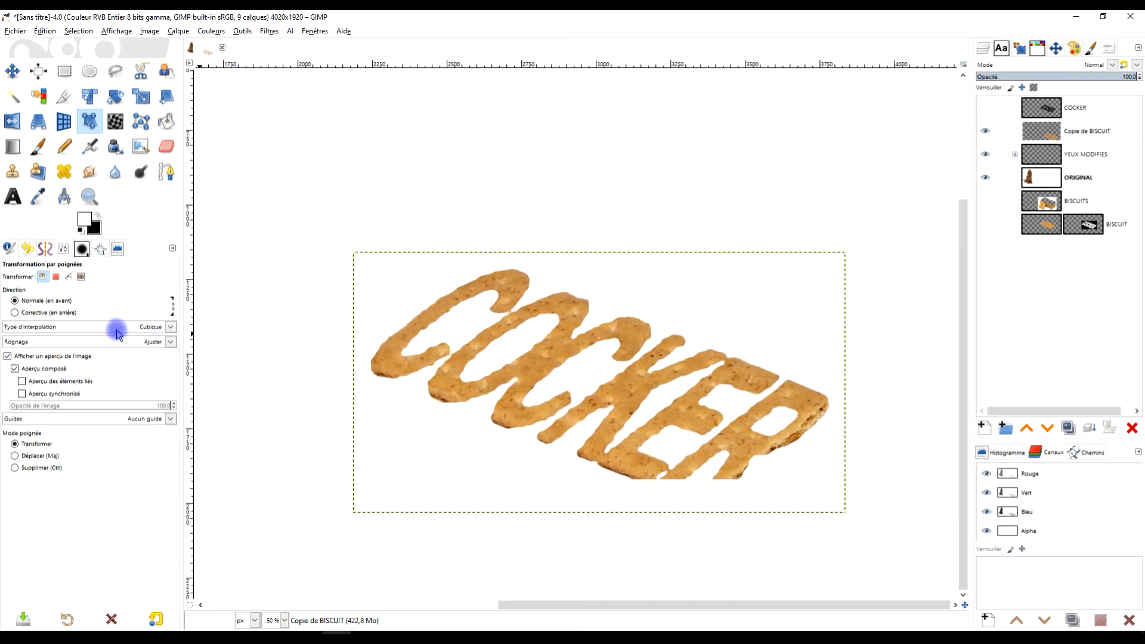
left_click(474, 257)
left_click(348, 349)
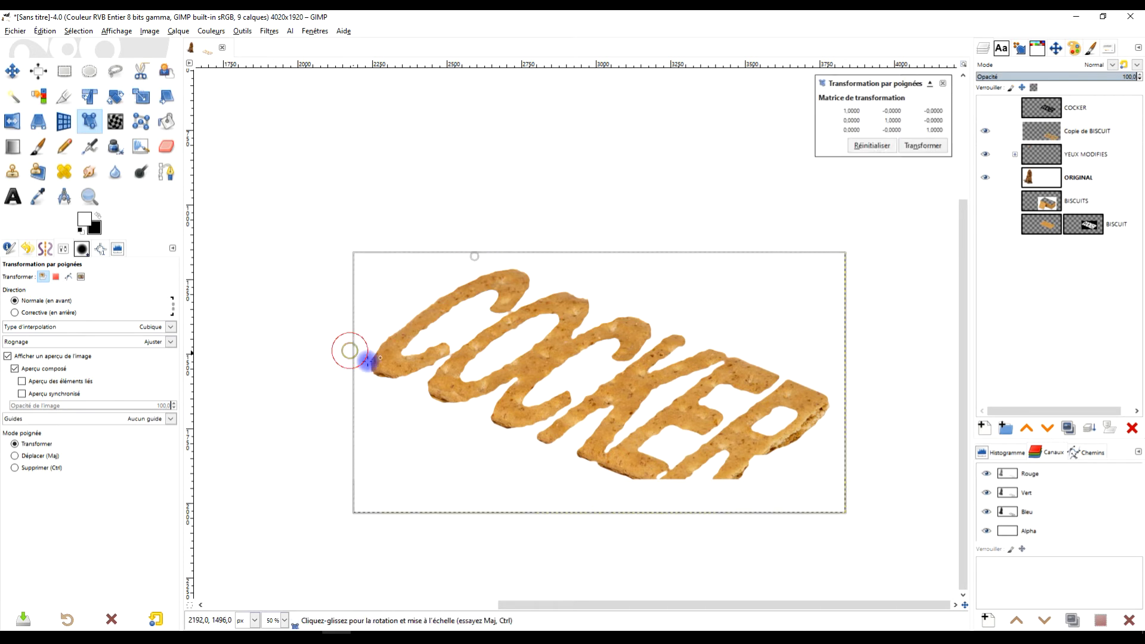
left_click(732, 532)
left_click(857, 403)
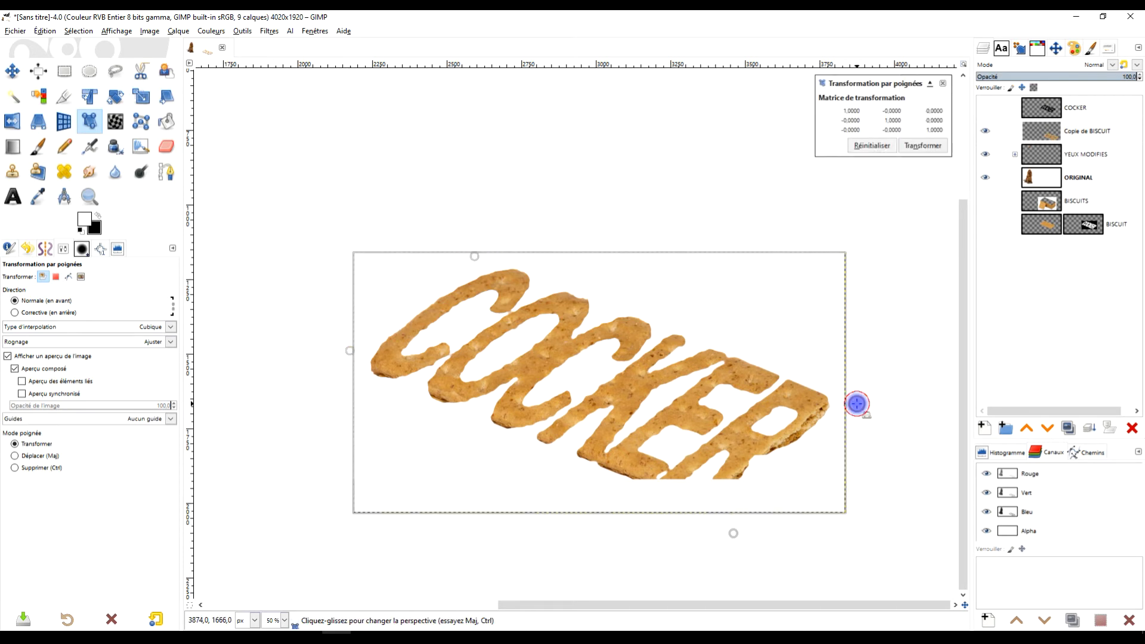
- Flatten the COCKER lettering in perspective with the four handles so it seems to lie on the ground beside the dog
left_click_drag(473, 257, 484, 322)
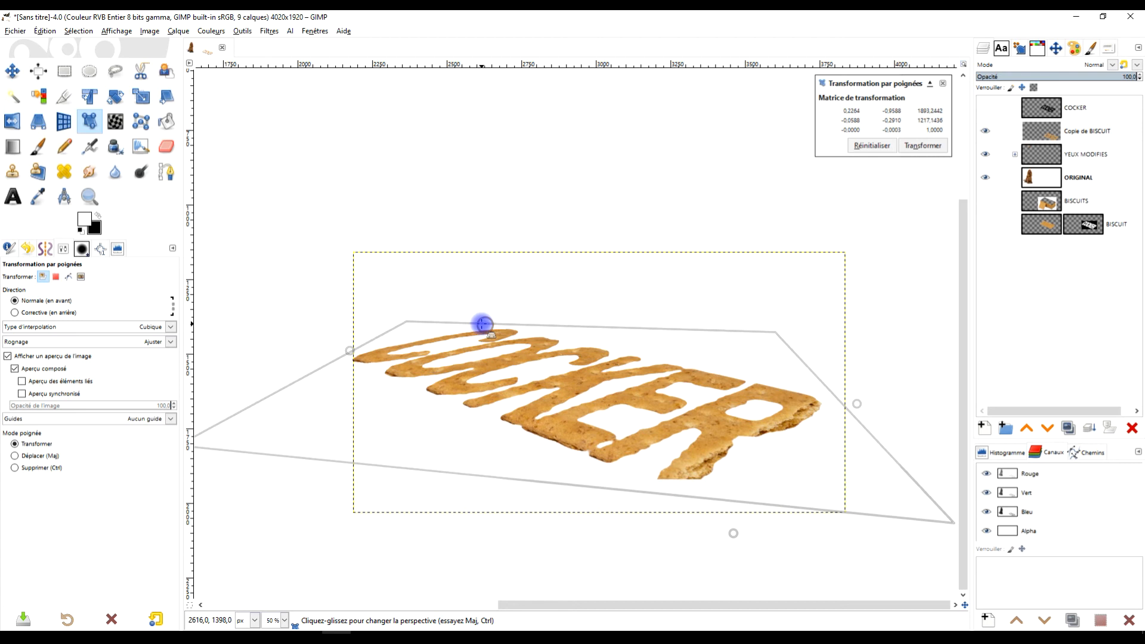
left_click_drag(733, 535, 702, 495)
key("ctrl")
scroll(677, 499, "down", 3)
scroll(675, 496, "up", 2)
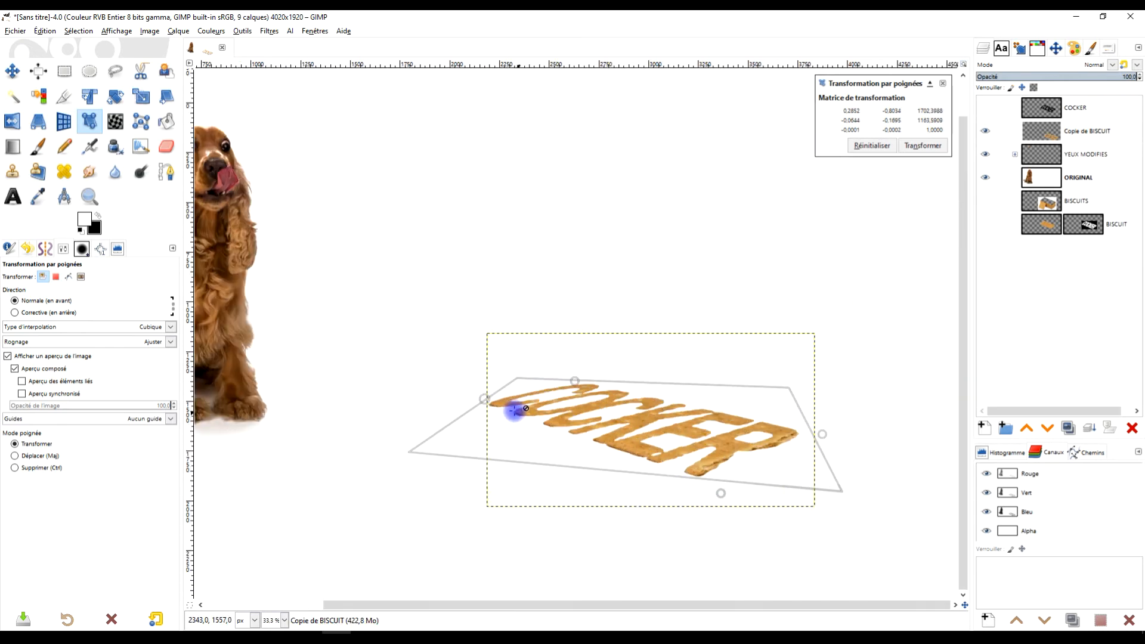
left_click_drag(485, 404, 447, 428)
mouse_move(558, 392)
left_mouse_down()
mouse_move(572, 382)
mouse_move(542, 388)
mouse_move(537, 406)
mouse_move(548, 385)
left_mouse_up()
left_click_drag(816, 437, 823, 419)
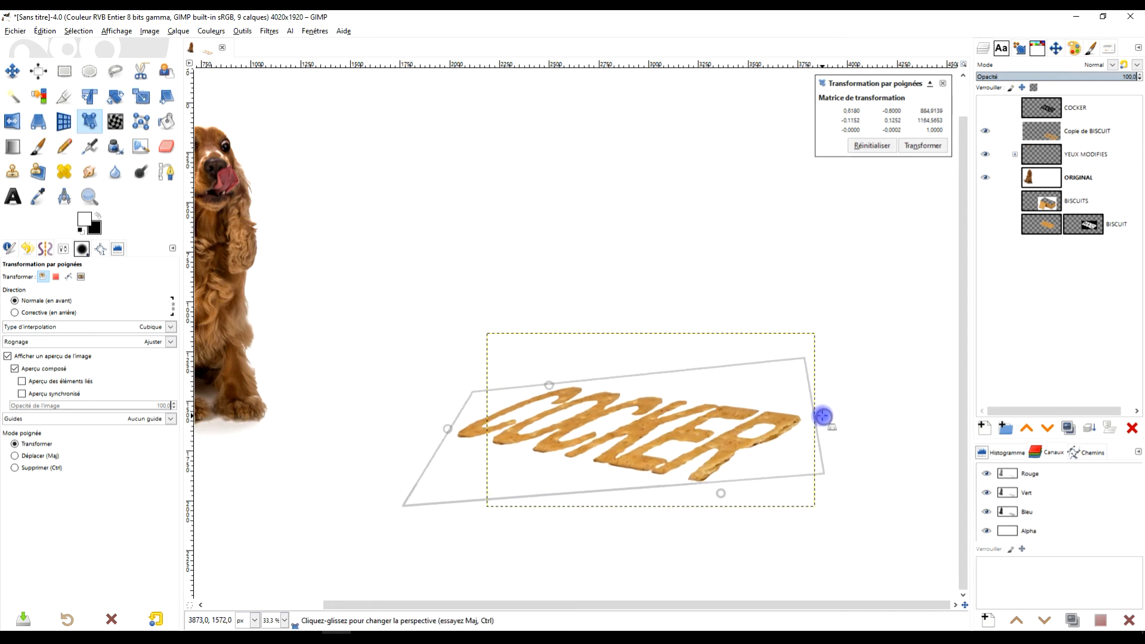
left_click_drag(721, 493, 735, 488)
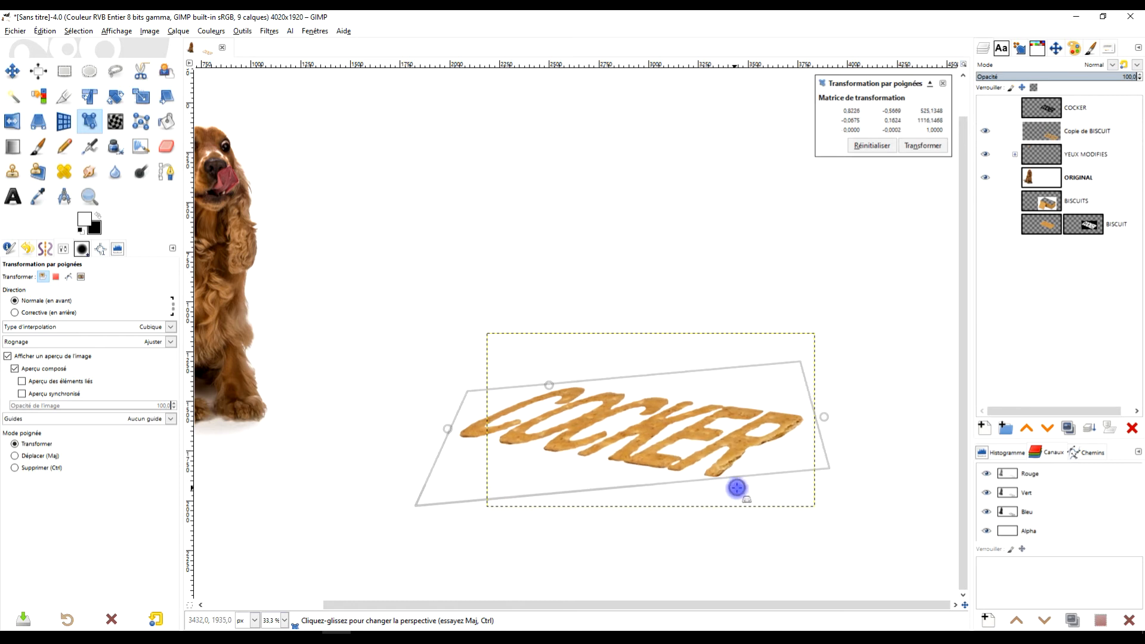
- Fine-tune the upper, left and right handles to match the lettering's perspective to the dog, and apply the transformation
scroll(774, 504, "down", 2)
scroll(773, 506, "up", 2)
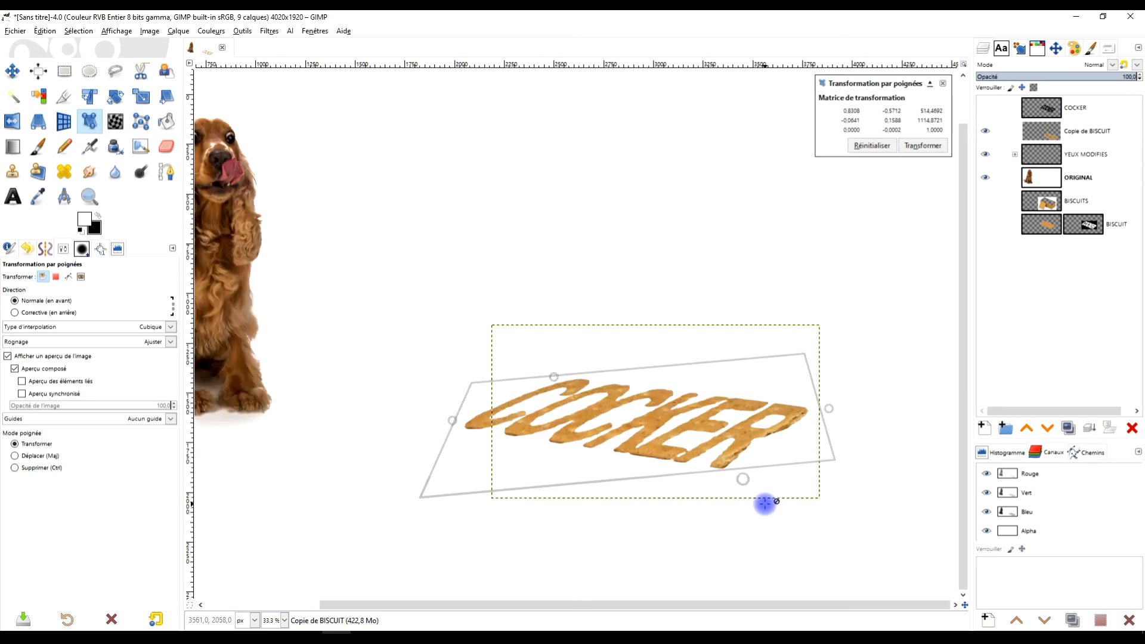
left_click_drag(541, 384, 560, 377)
left_click_drag(453, 420, 455, 413)
left_click_drag(320, 416, 469, 420)
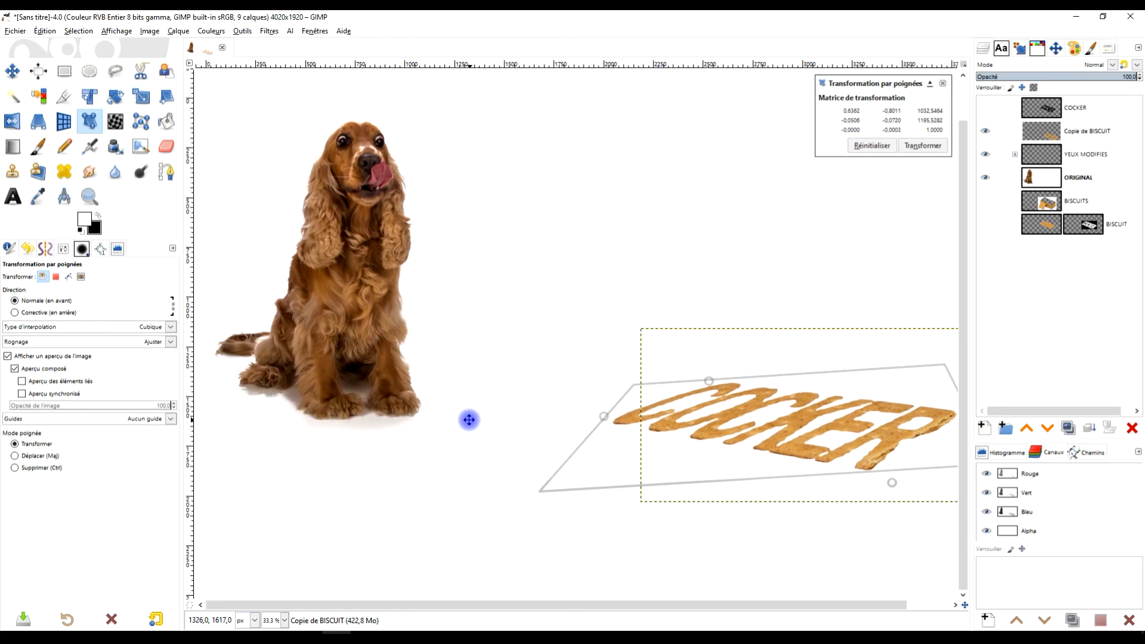
left_click_drag(710, 383, 709, 376)
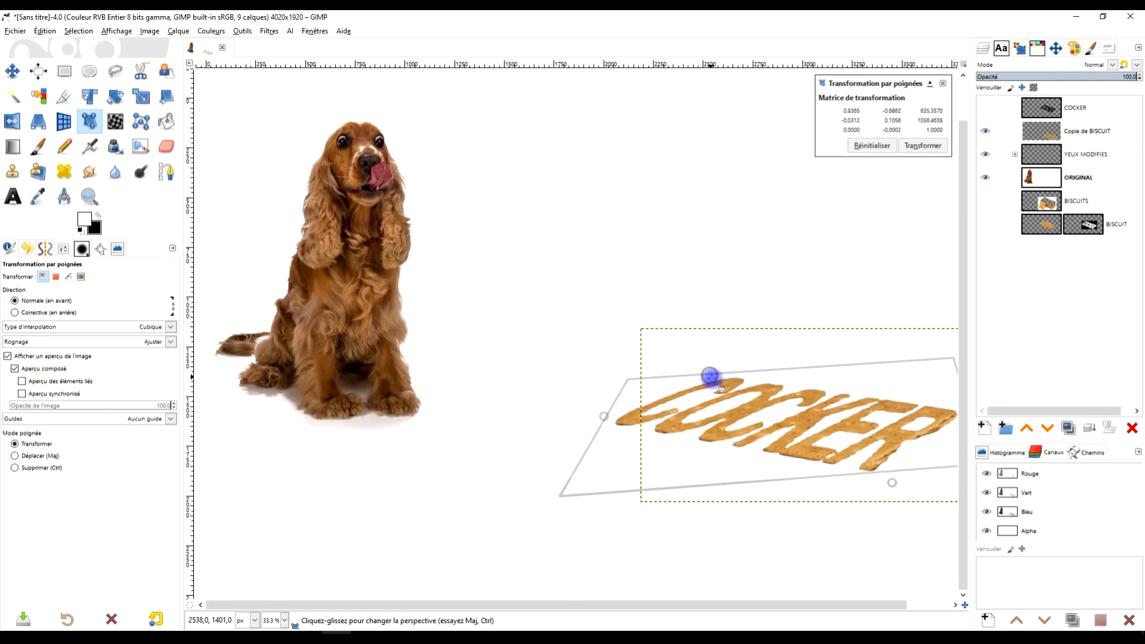
scroll(800, 429, "right", 3)
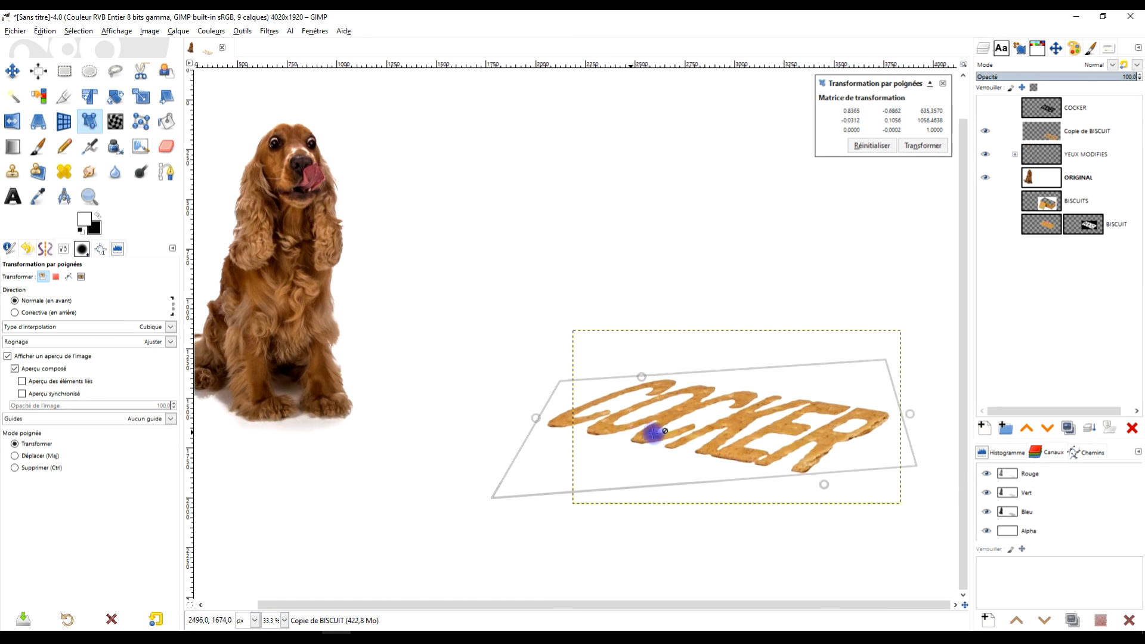
left_click_drag(907, 416, 914, 412)
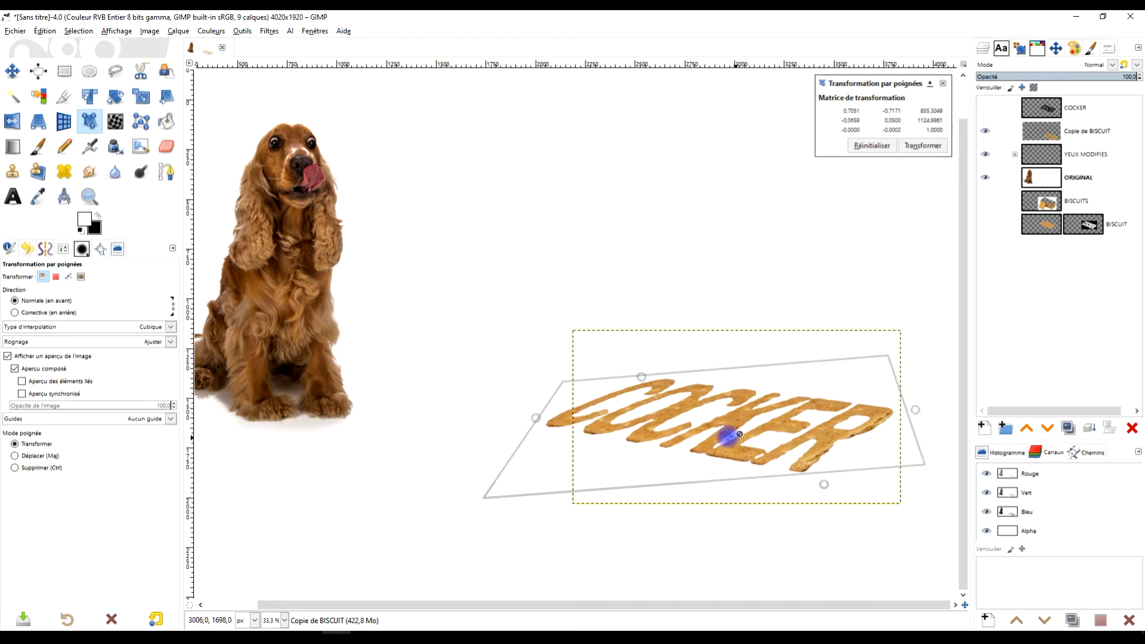
left_click_drag(644, 378, 654, 376)
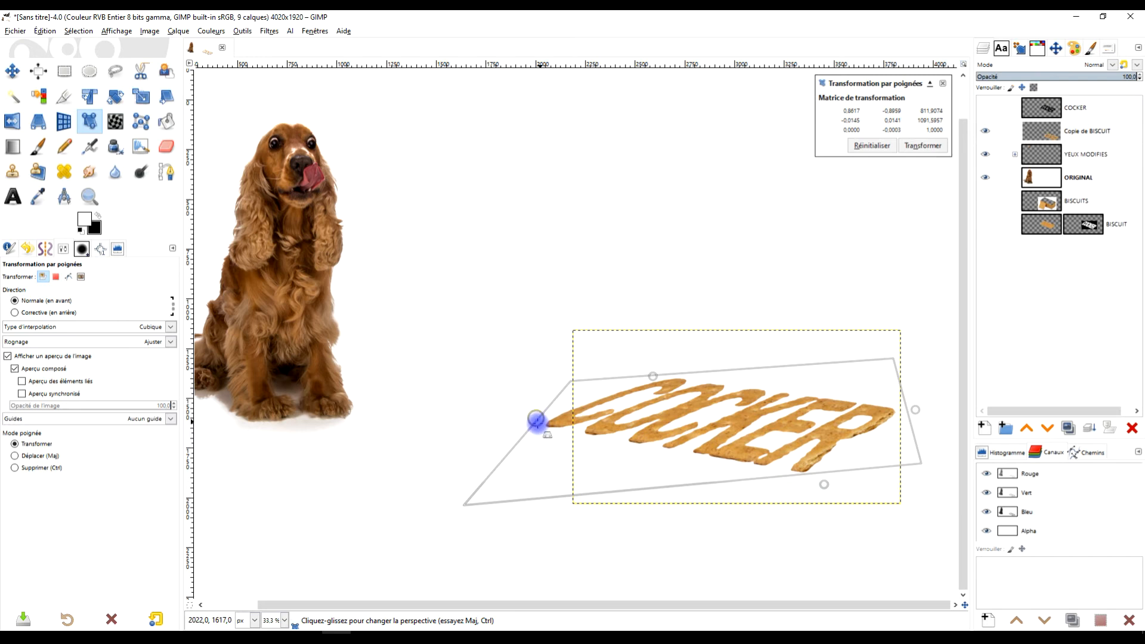
left_click_drag(535, 419, 545, 422)
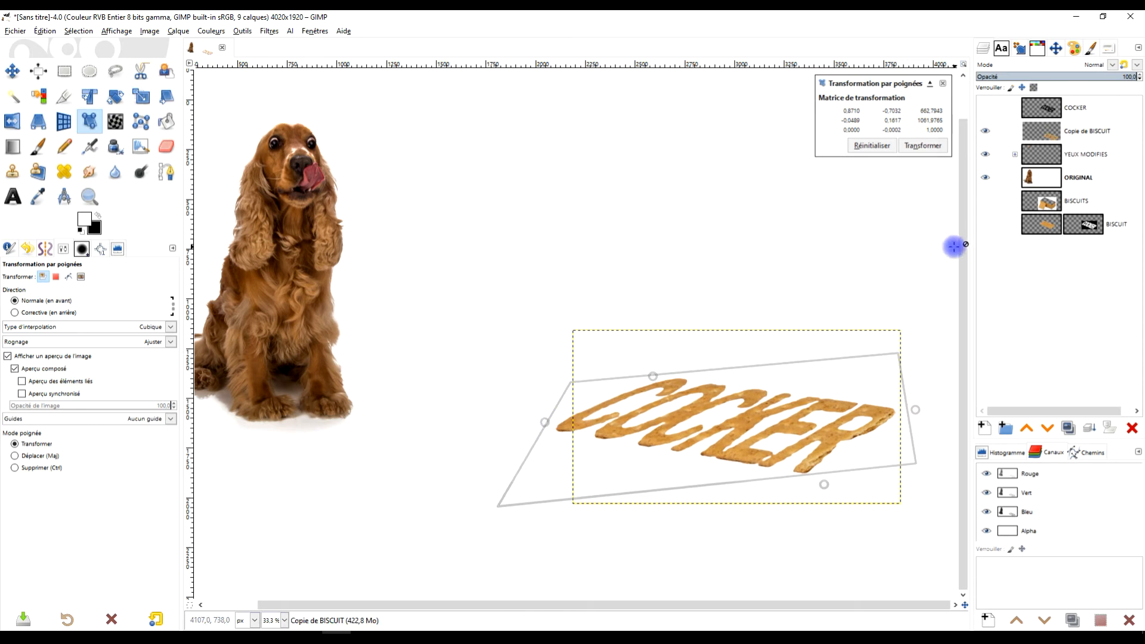
left_click(927, 147)
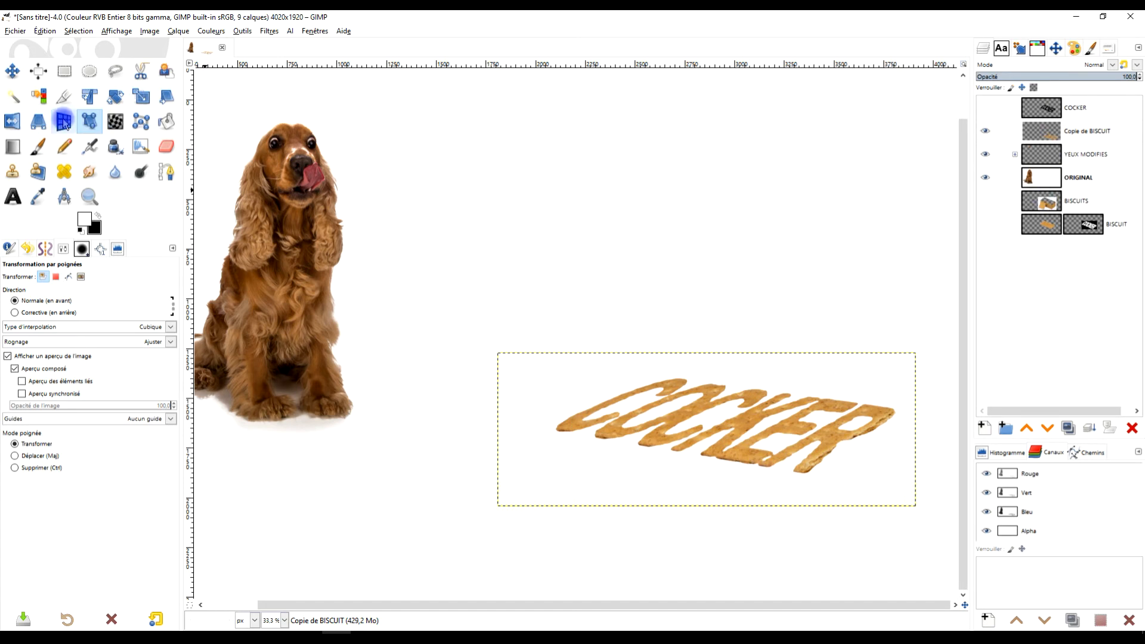
- Move the COCKER lettering slightly upward on the canvas and make Copie de BISCUIT the active layer
left_click(12, 71)
left_click_drag(833, 438, 835, 414)
double_click(1067, 132)
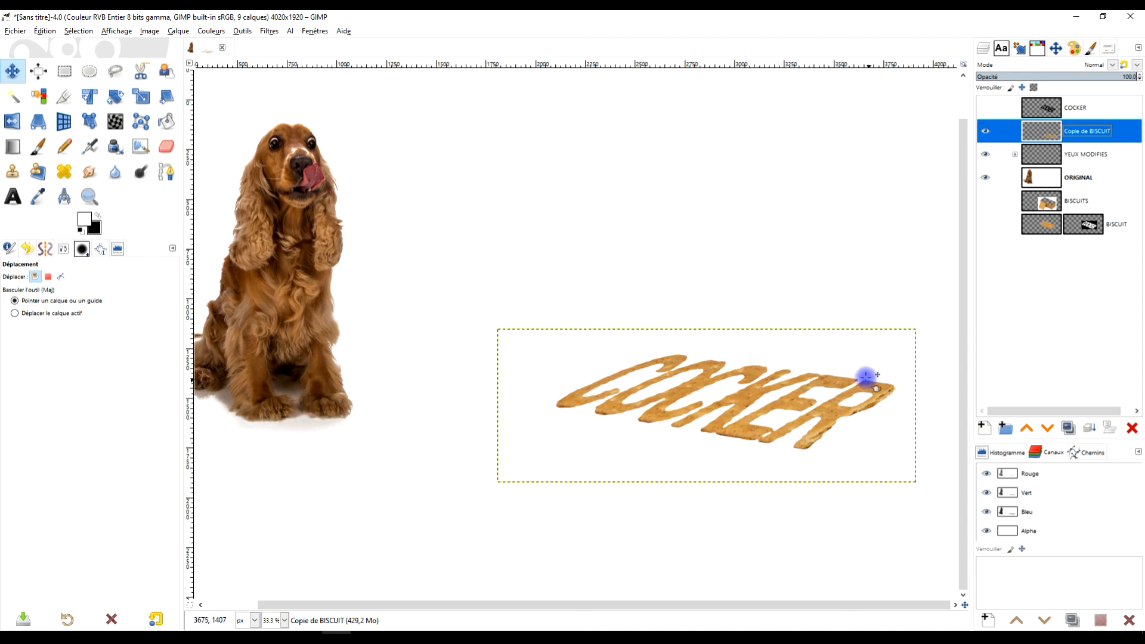
- Start the Ombre longue filter on Copie de BISCUIT and set its shadow colour to a golden brown sampled from the biscuit letters
left_click(270, 35)
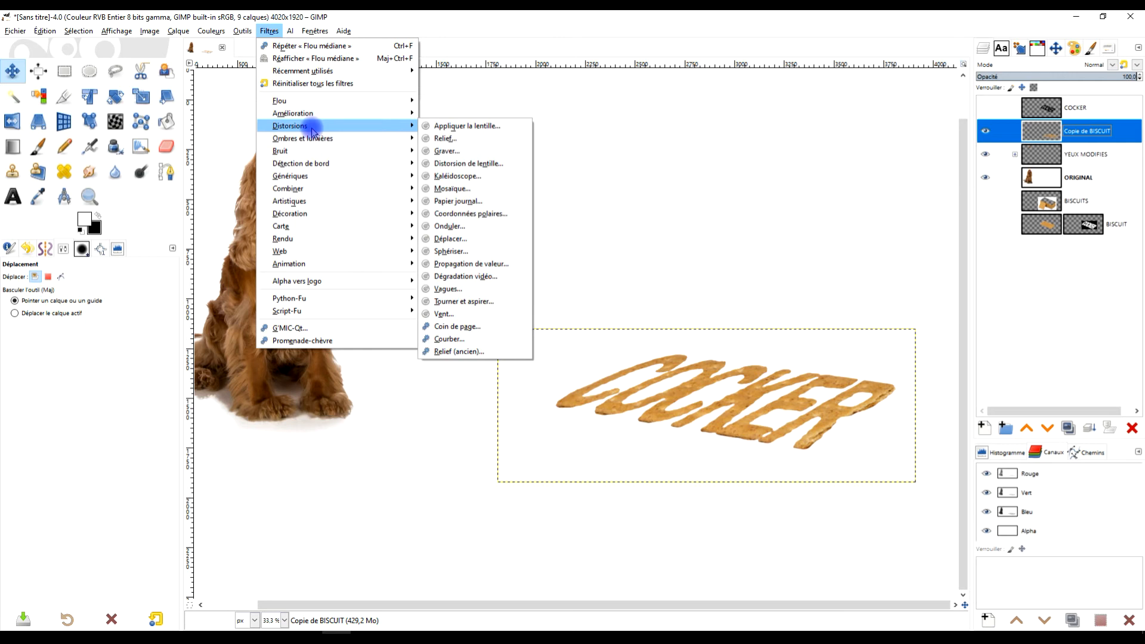
mouse_move(310, 138)
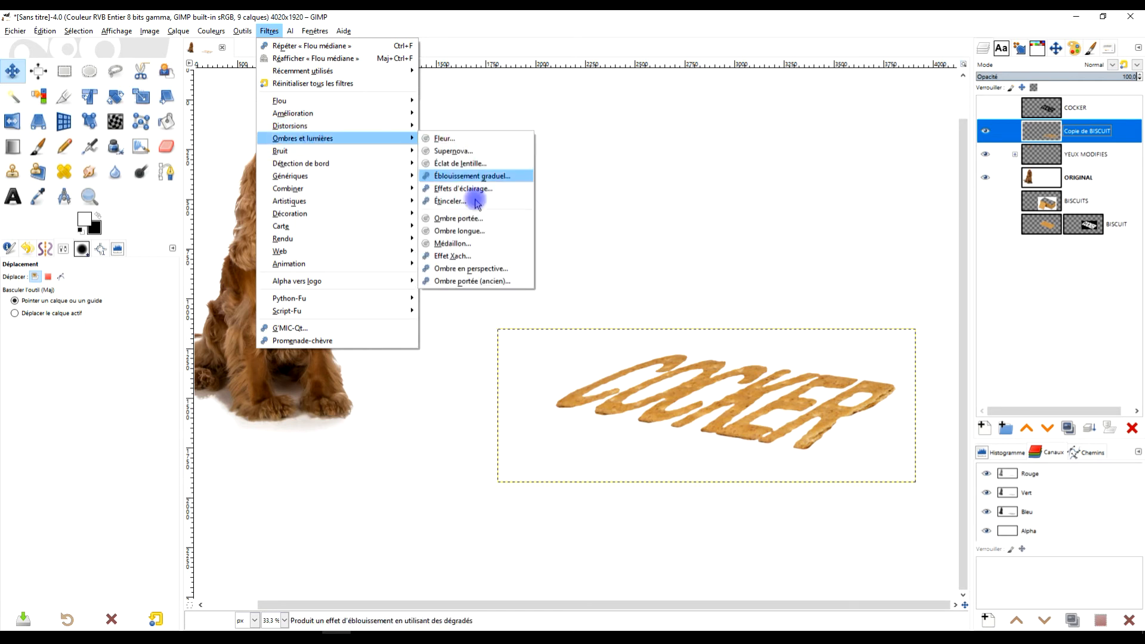
left_click(476, 237)
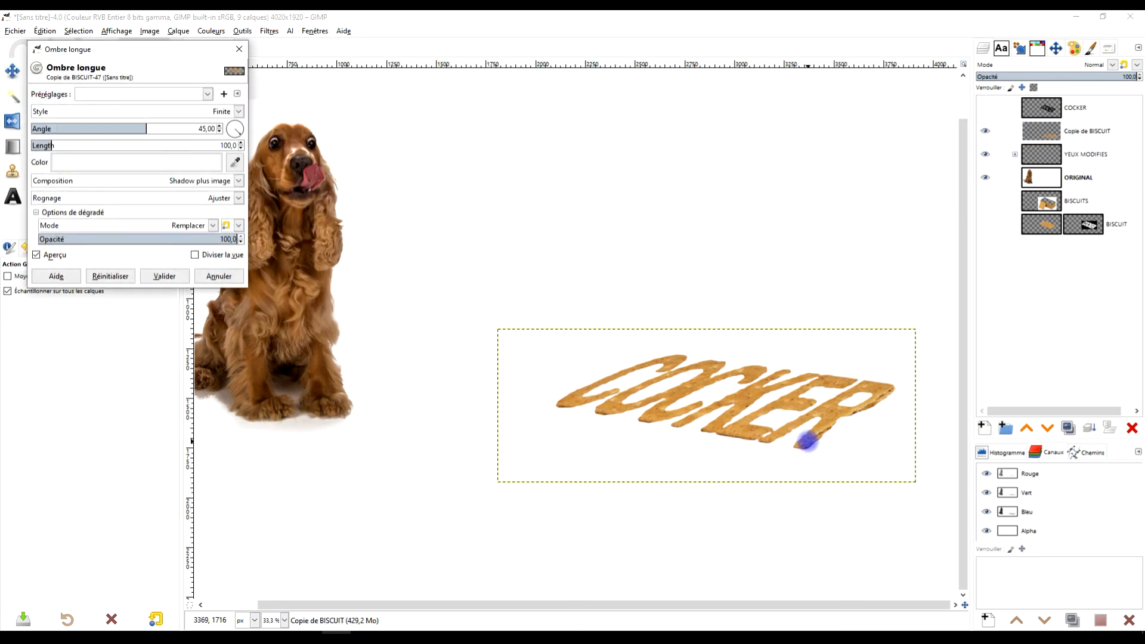
scroll(799, 434, "up", 2)
left_click_drag(800, 394, 793, 401)
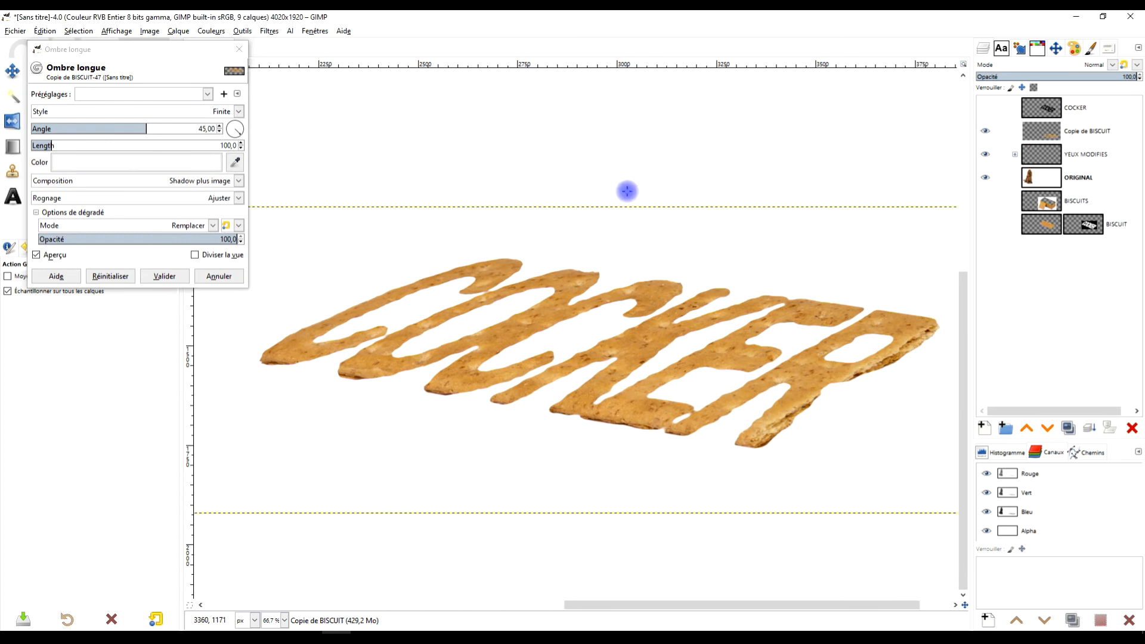
left_click(170, 164)
left_click(276, 214)
left_click(658, 295)
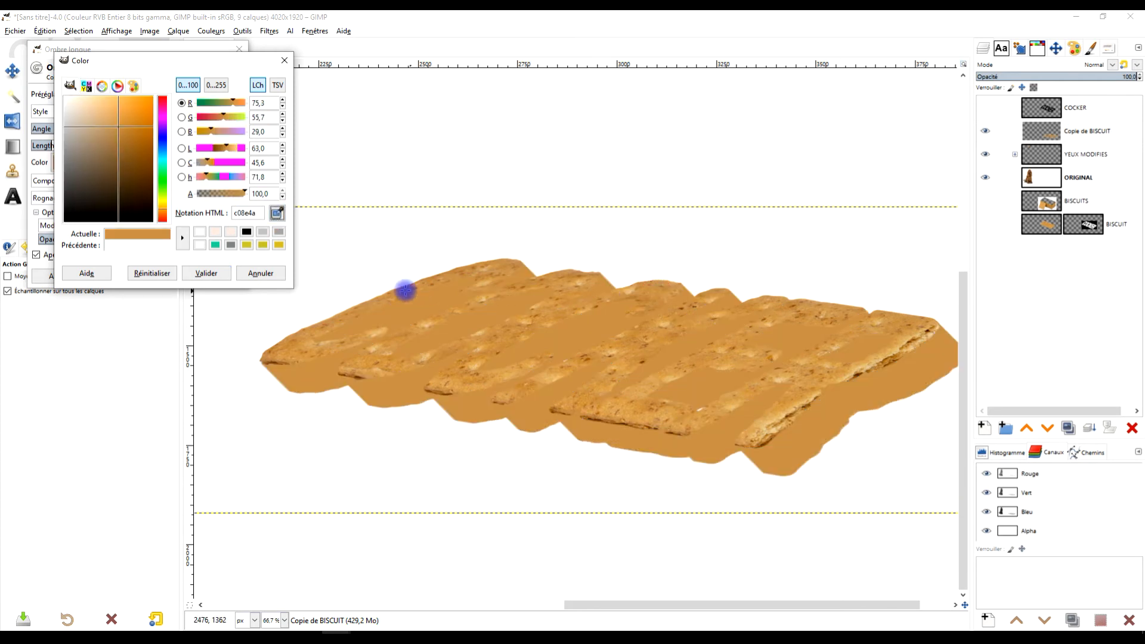
left_click(206, 274)
- Set the long shadow's angle to 89.42 and its length to 11.6
left_click_drag(141, 128, 169, 138)
left_click_drag(77, 143, 37, 143)
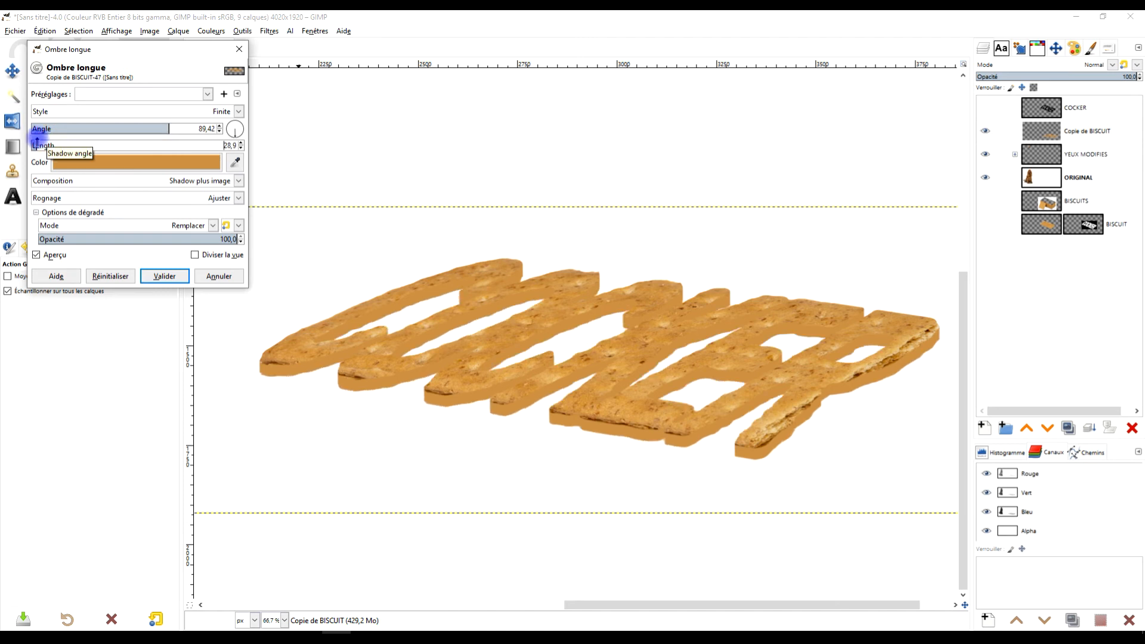
left_click_drag(37, 142, 34, 136)
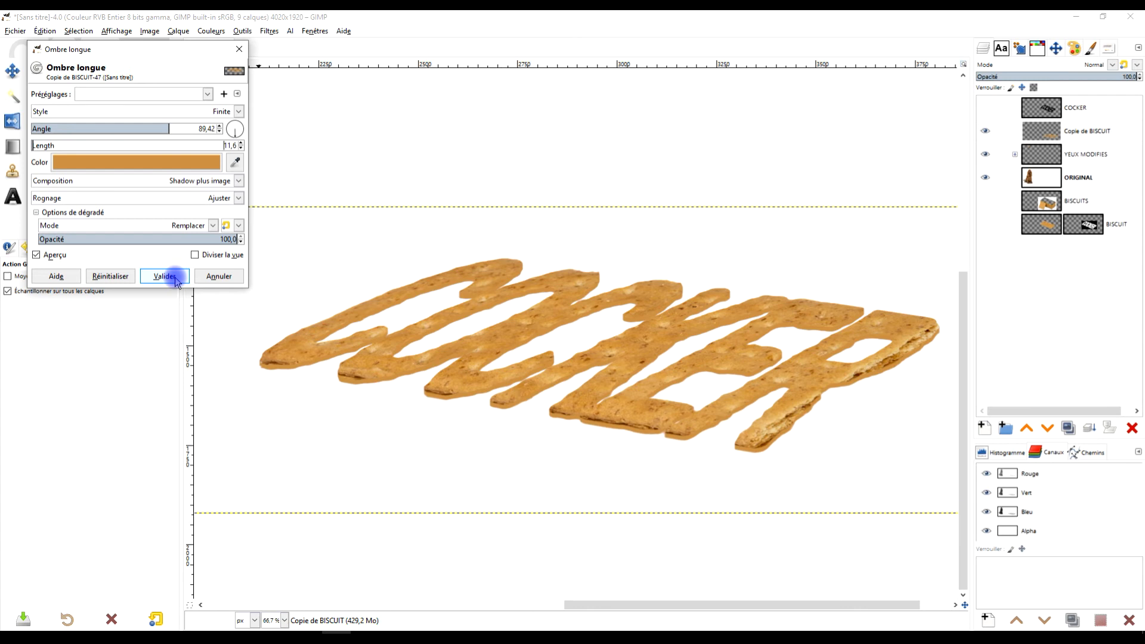
- Save the current long shadow settings as a preset named choix1, and close the filter without applying it
left_click(224, 94)
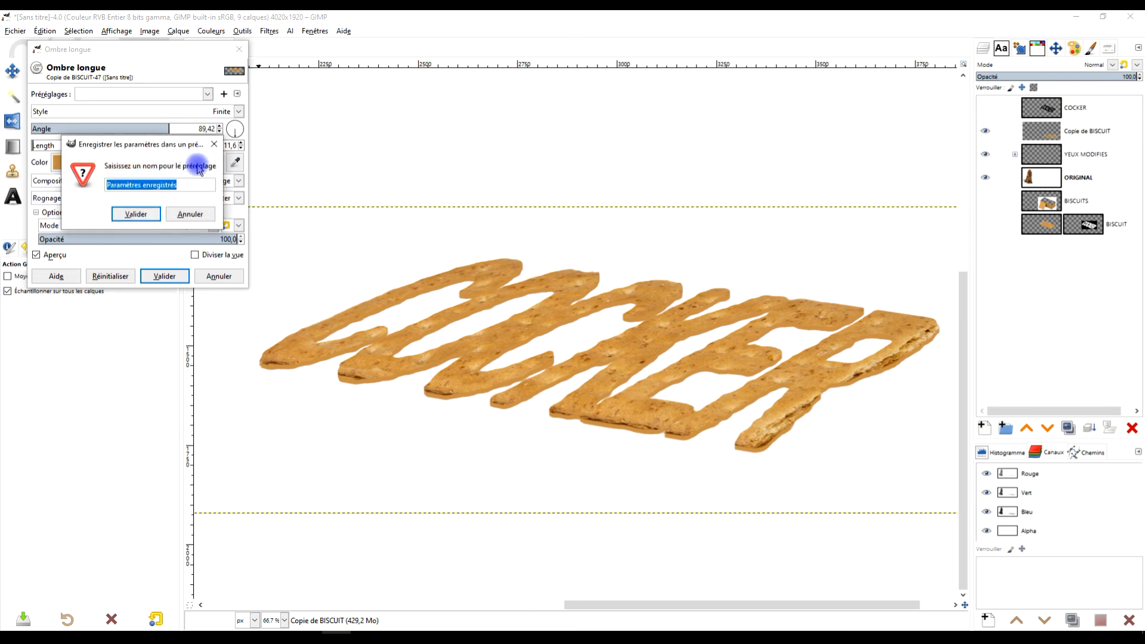
key("Caps_Lock")
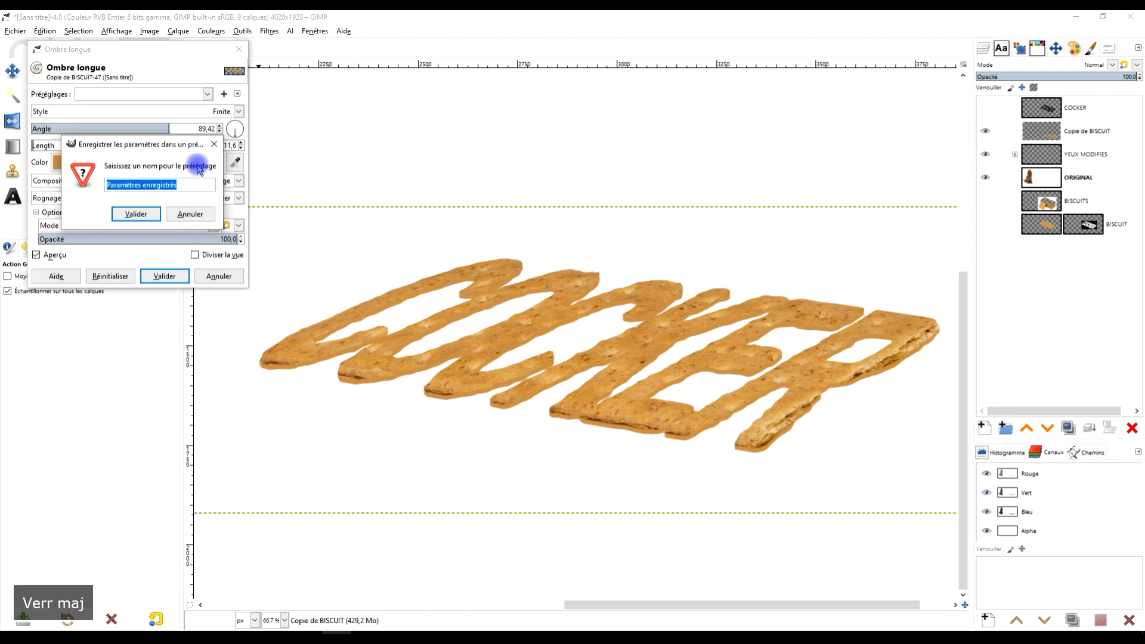
type("choix")
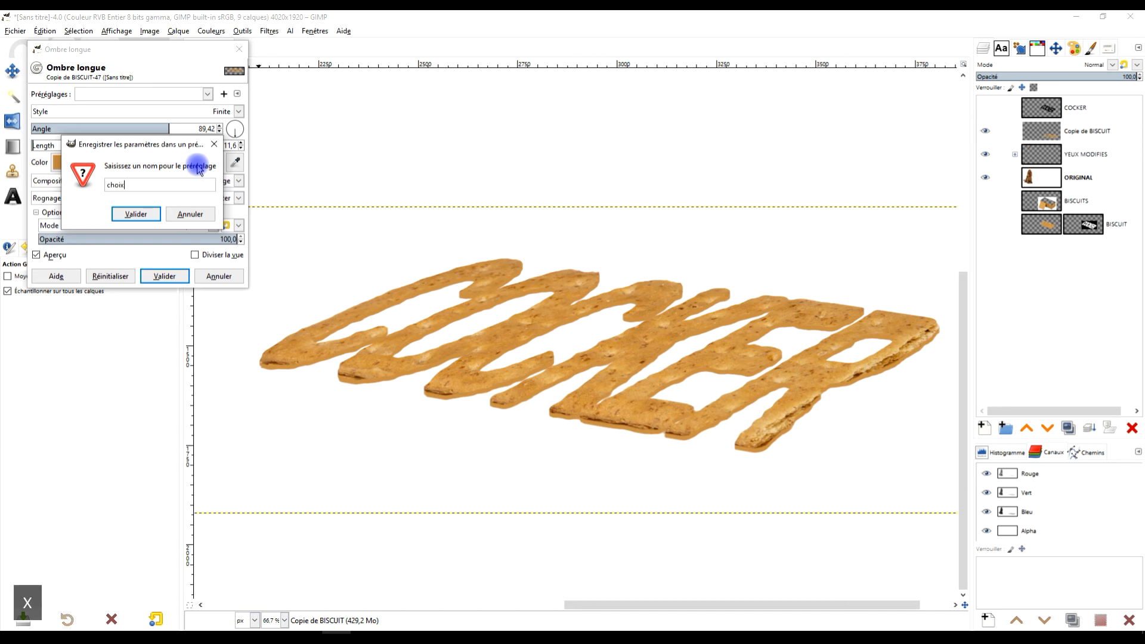
type("1")
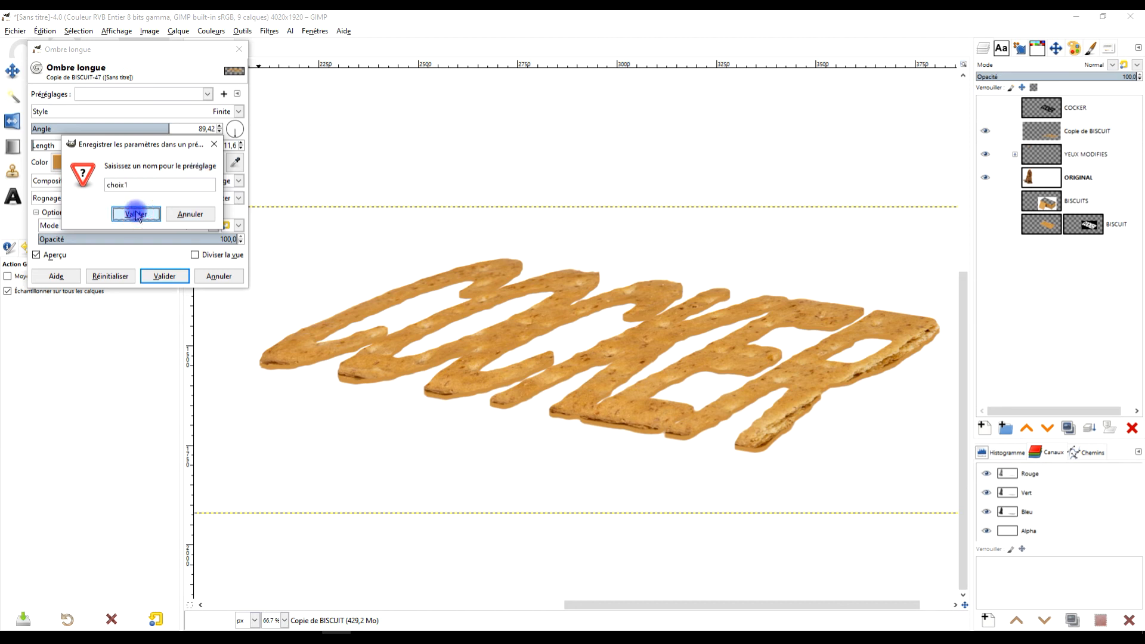
left_click(135, 214)
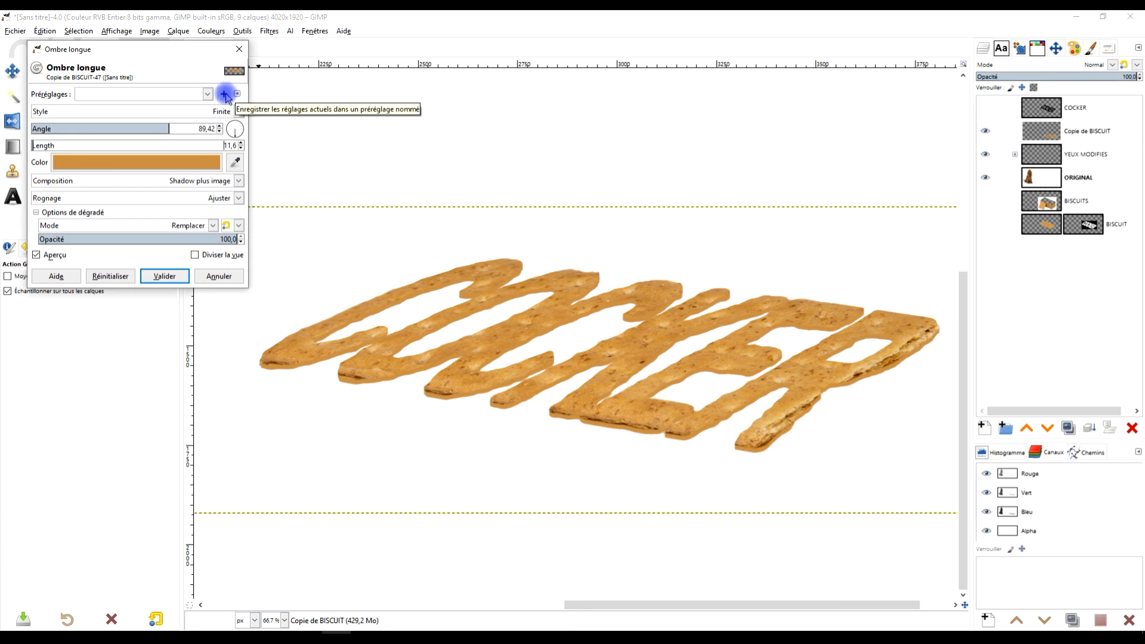
left_click(222, 277)
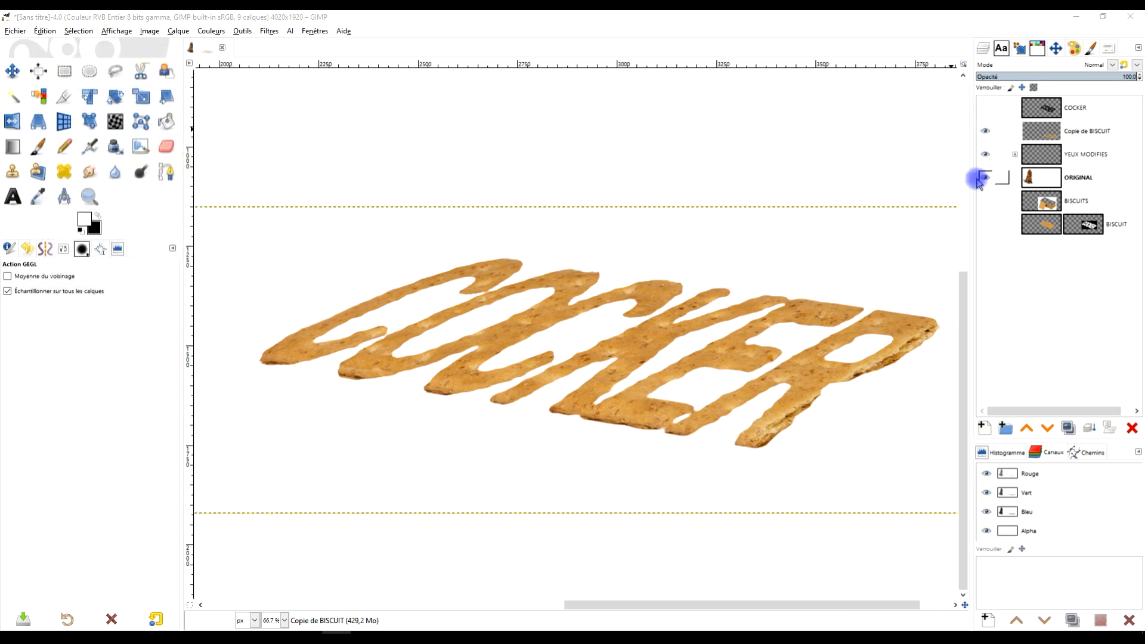
- Duplicate the Copie de BISCUIT layer under the name épaisseur and place it directly beneath the original
left_click(1068, 427)
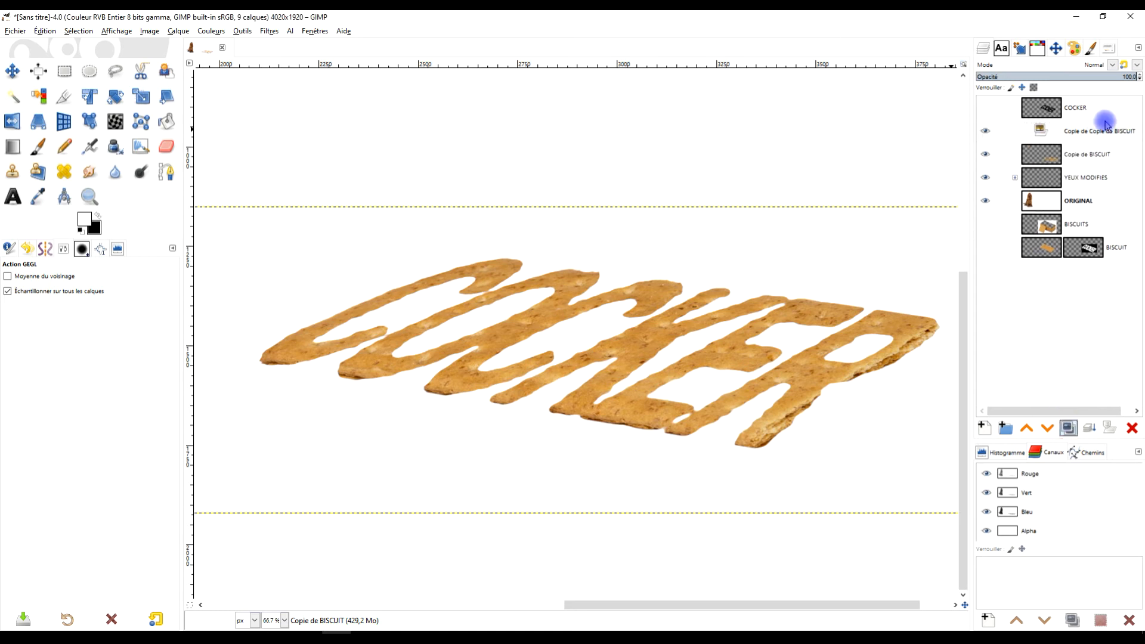
double_click(1091, 132)
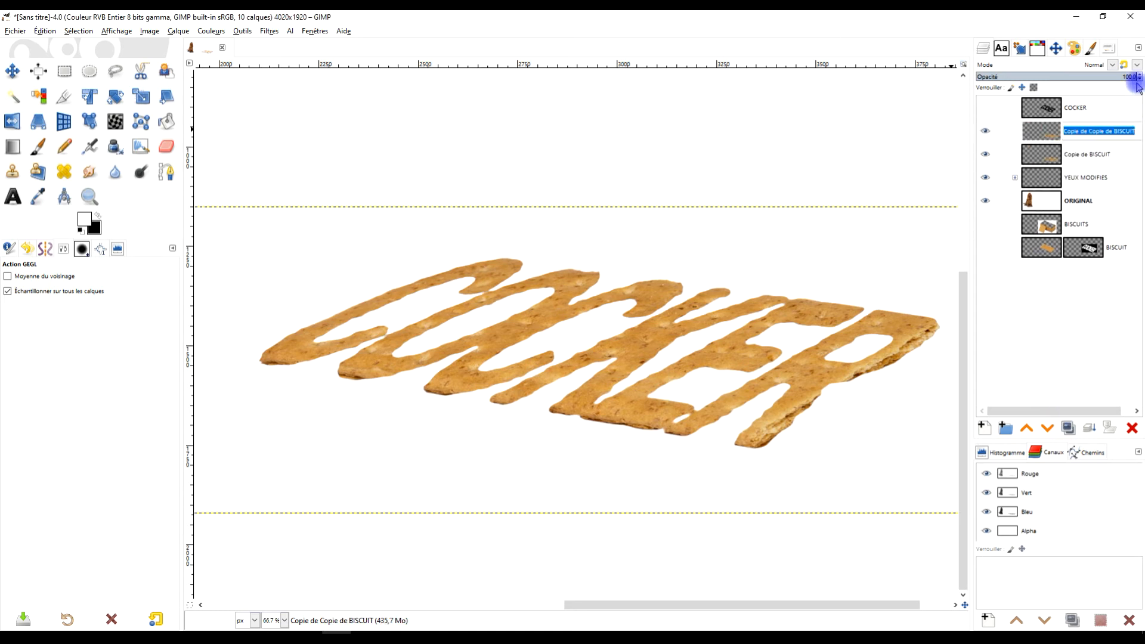
type("épa")
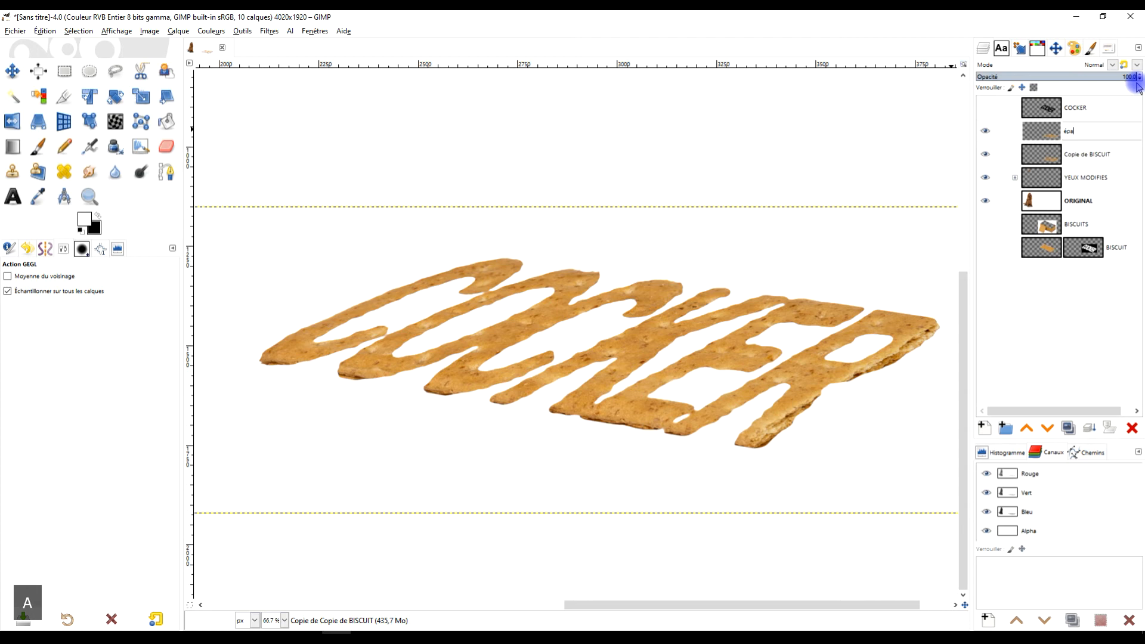
key("BackSpace")
type("a")
key("Return")
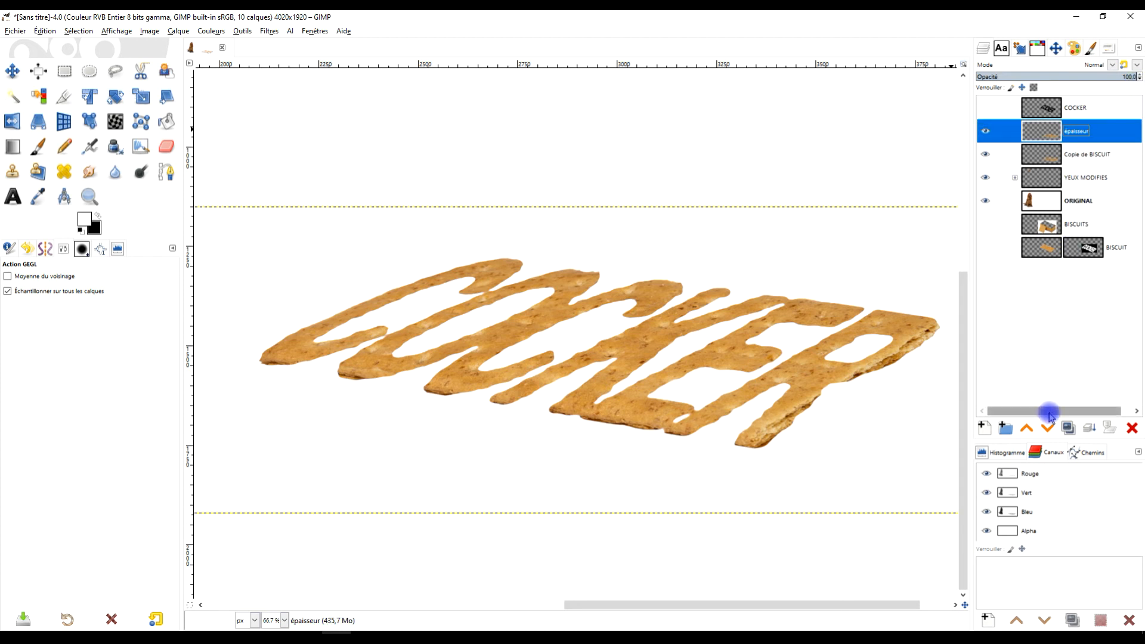
left_click_drag(1040, 131, 1040, 156)
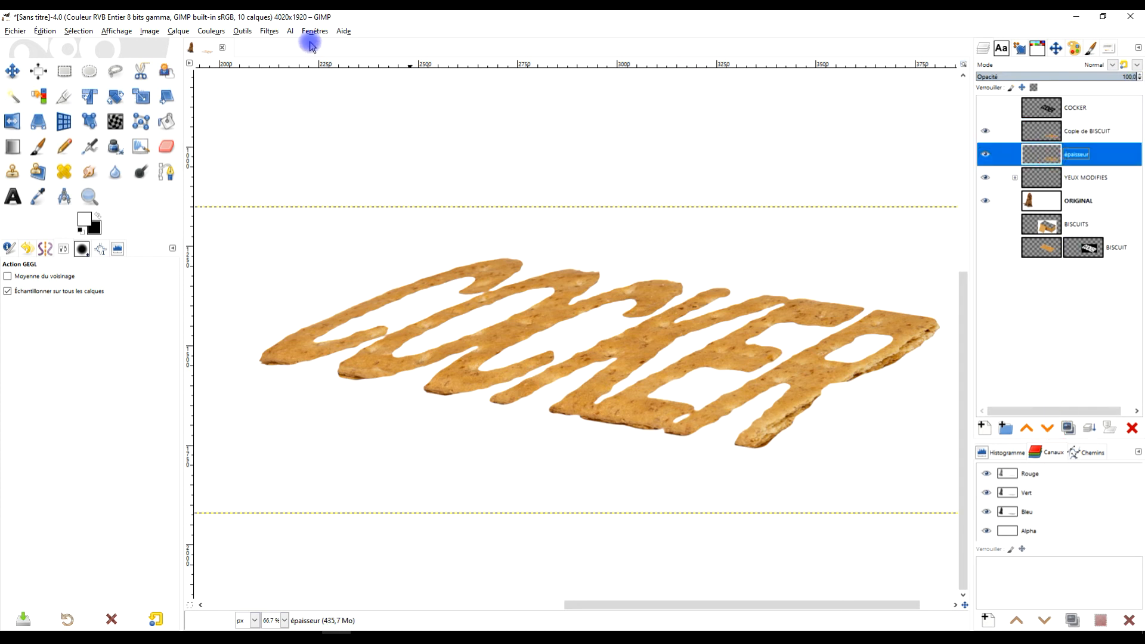
- Apply the Ombre longue filter to the épaisseur layer using the saved preset choix1
left_click(269, 31)
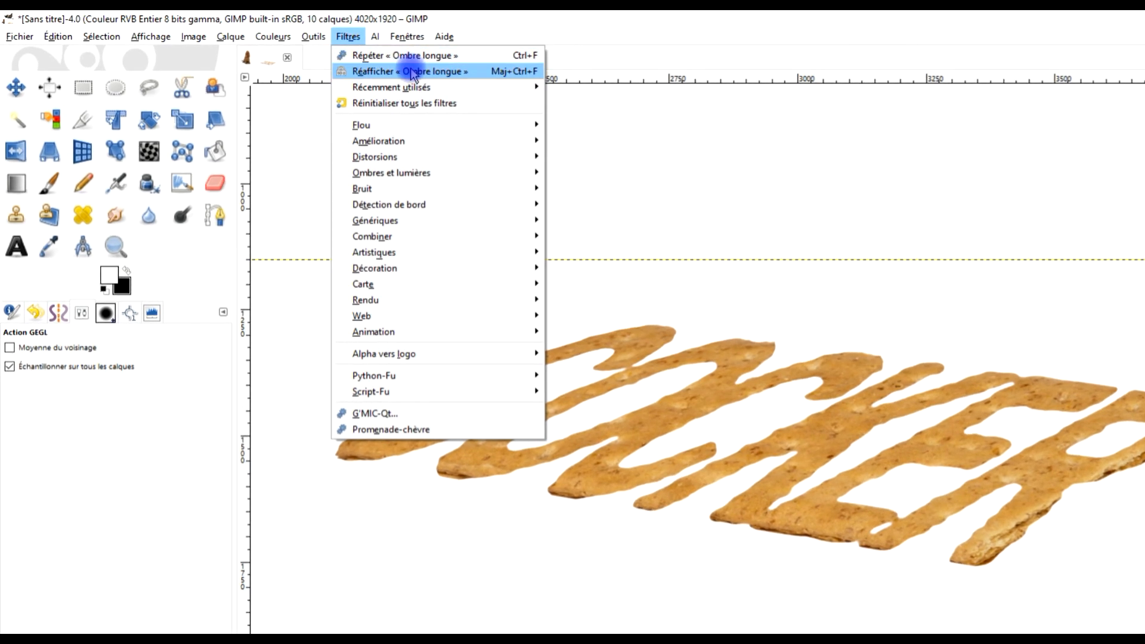
left_click(412, 72)
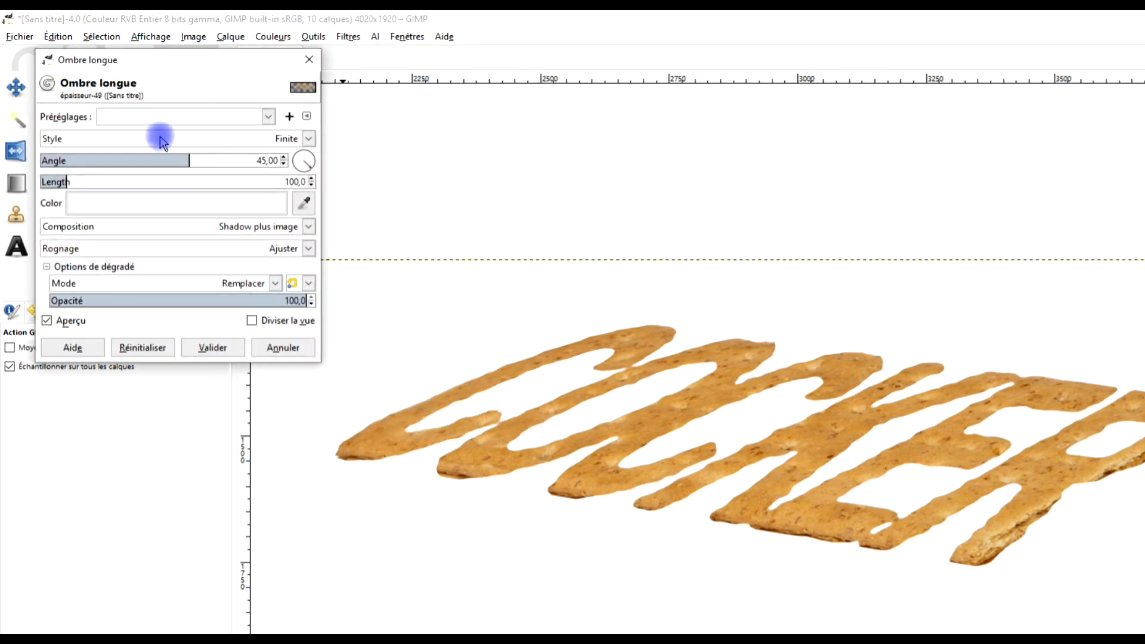
left_click(238, 117)
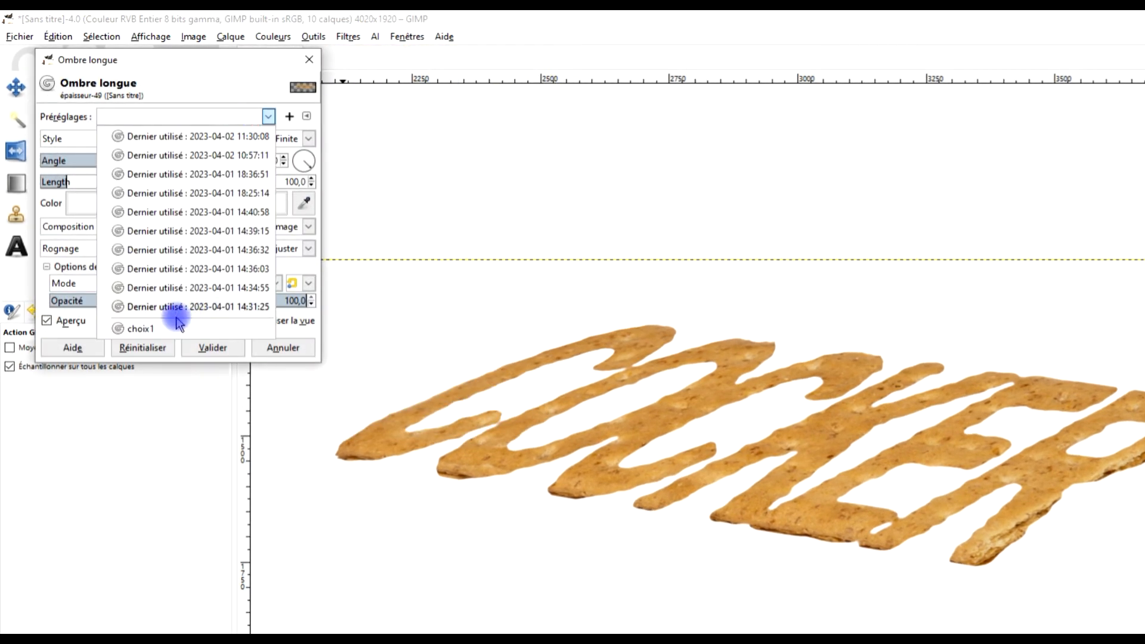
left_click(153, 328)
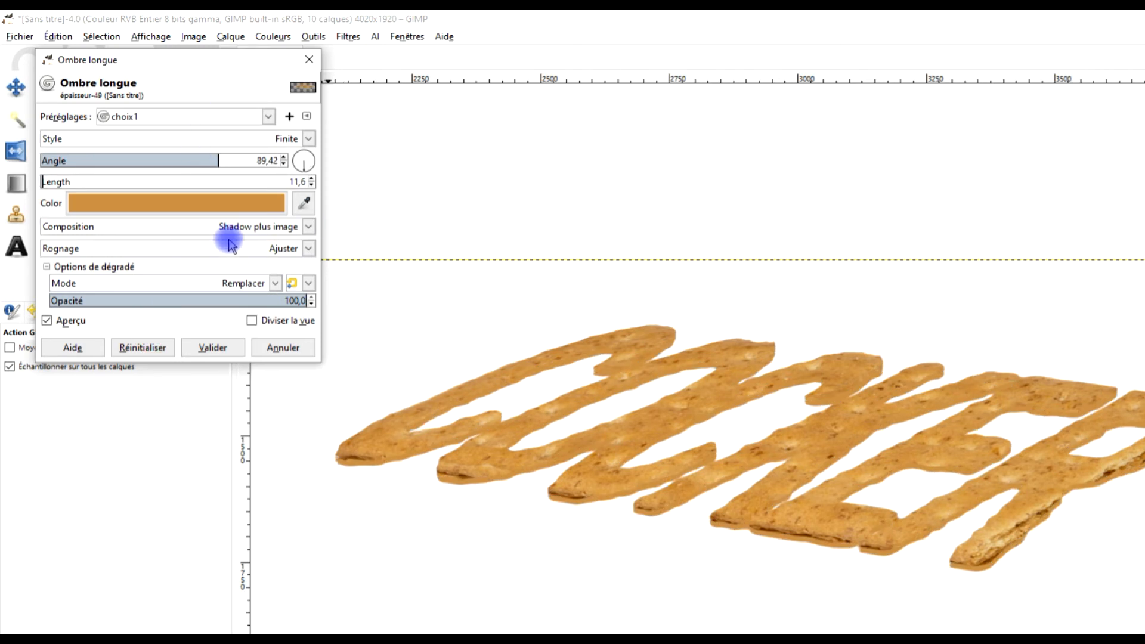
left_click(211, 347)
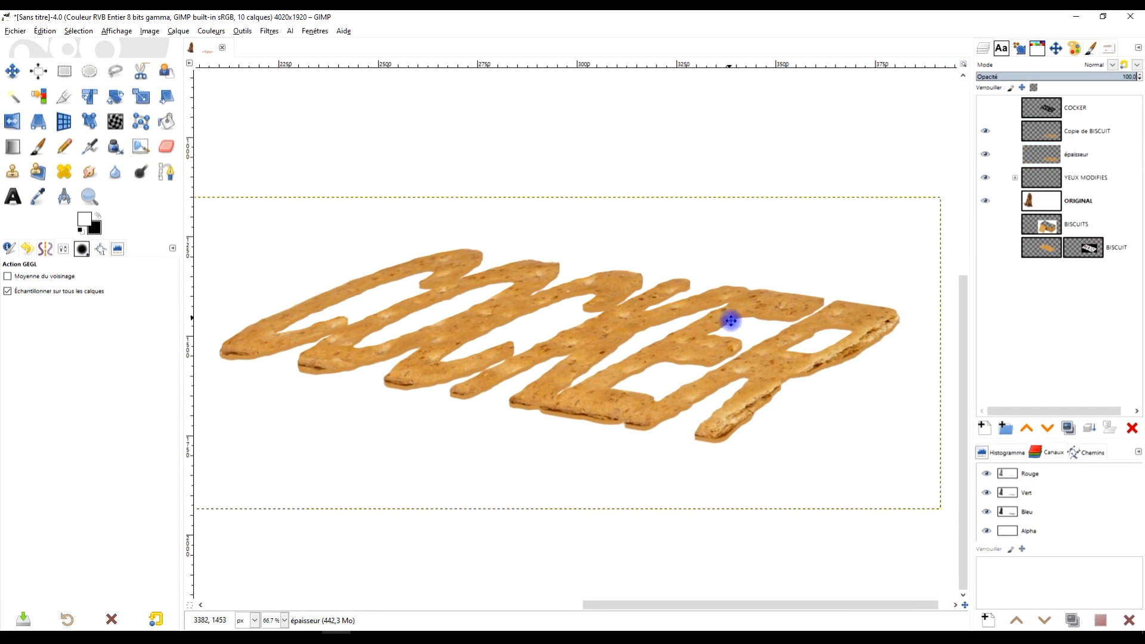
- Darken the épaisseur layer with Curves by lowering a midtone point on the value channel to input 111, output 68
left_click(1014, 155)
left_click(212, 31)
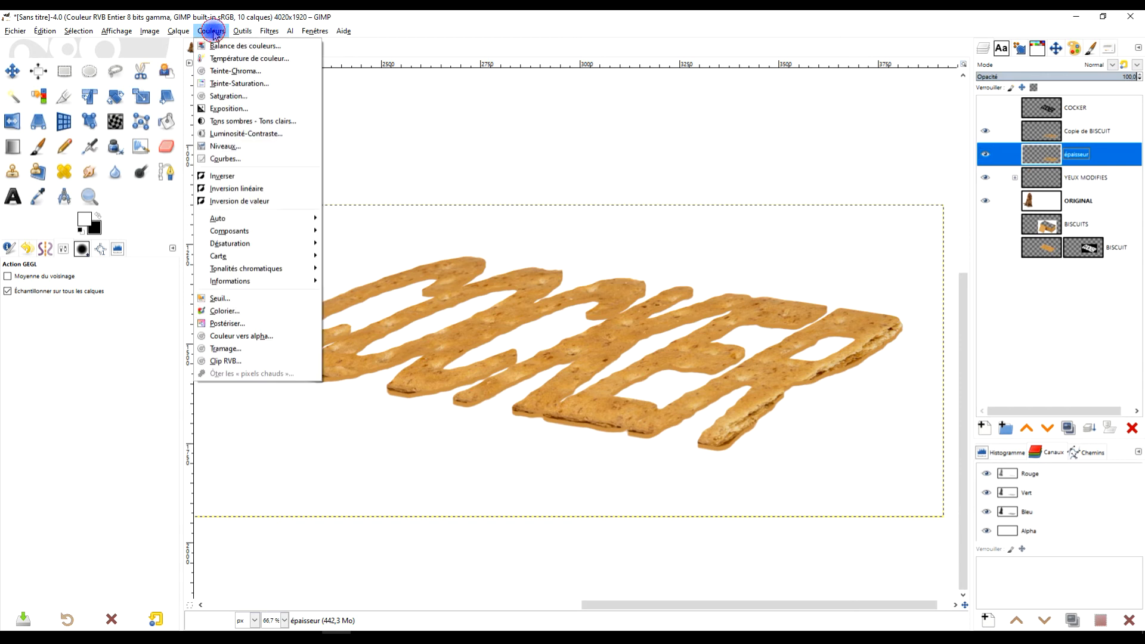
left_click(225, 159)
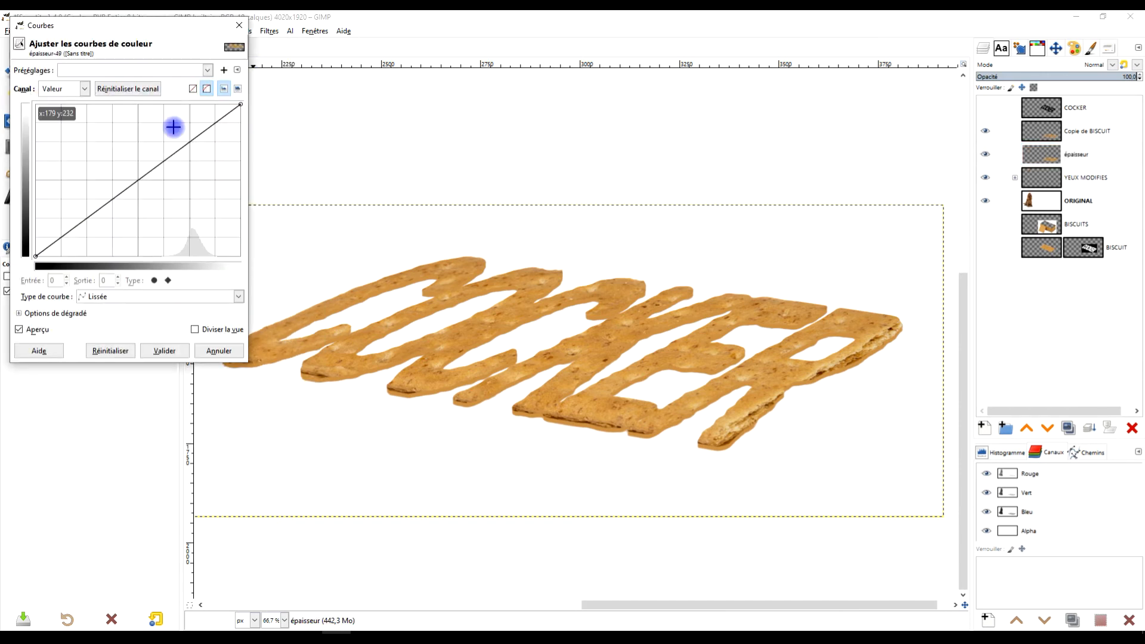
left_click_drag(139, 178, 114, 174)
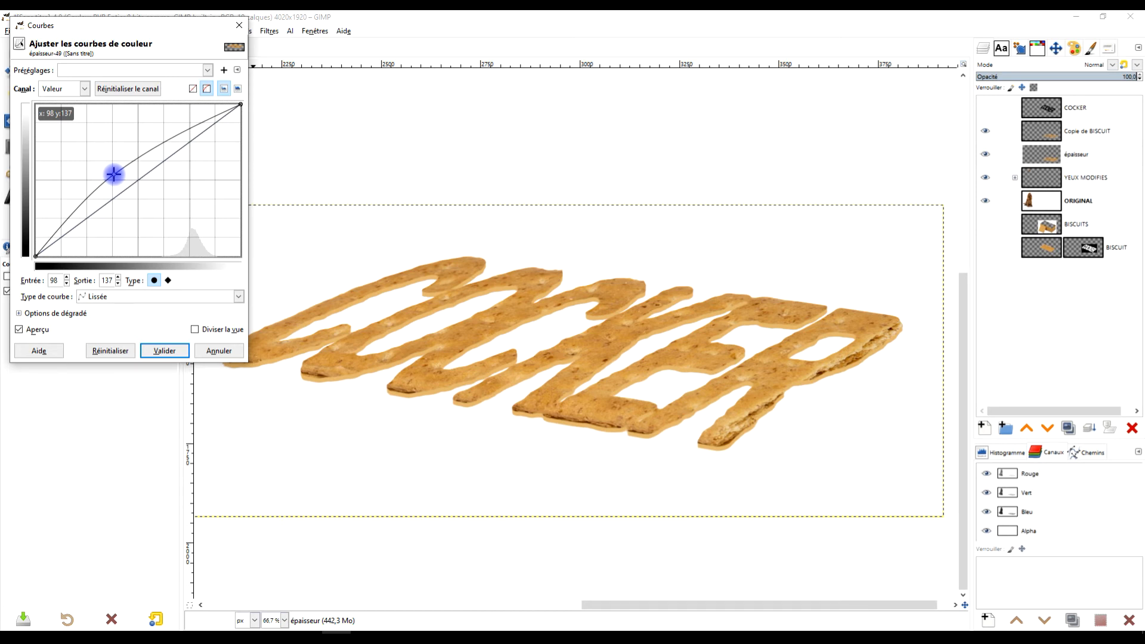
left_click_drag(113, 174, 124, 213)
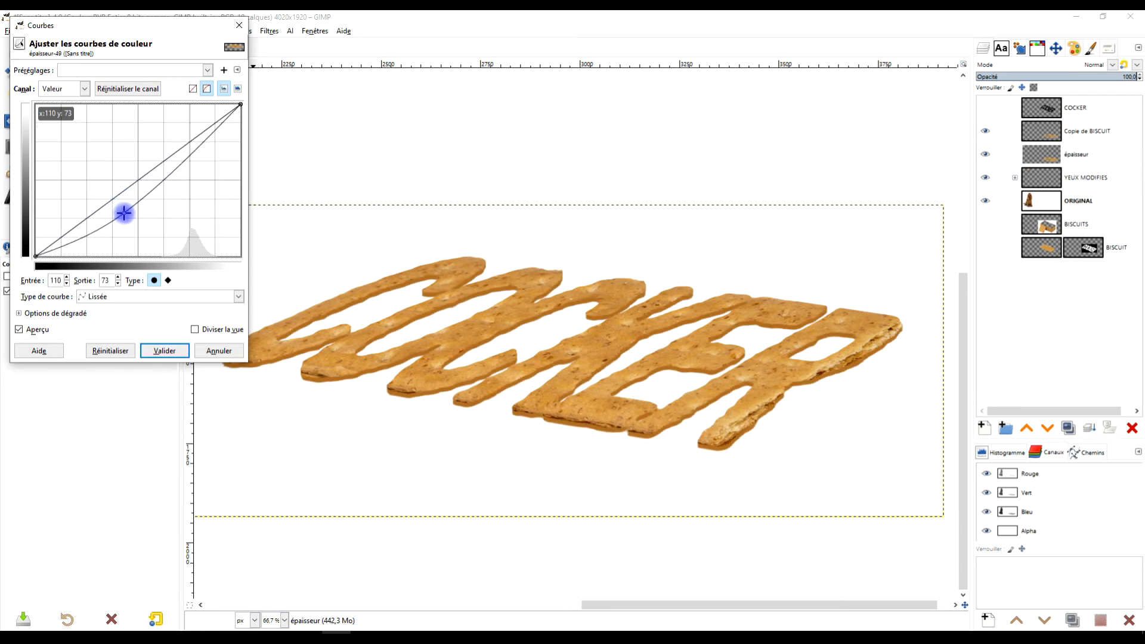
left_click_drag(124, 213, 124, 216)
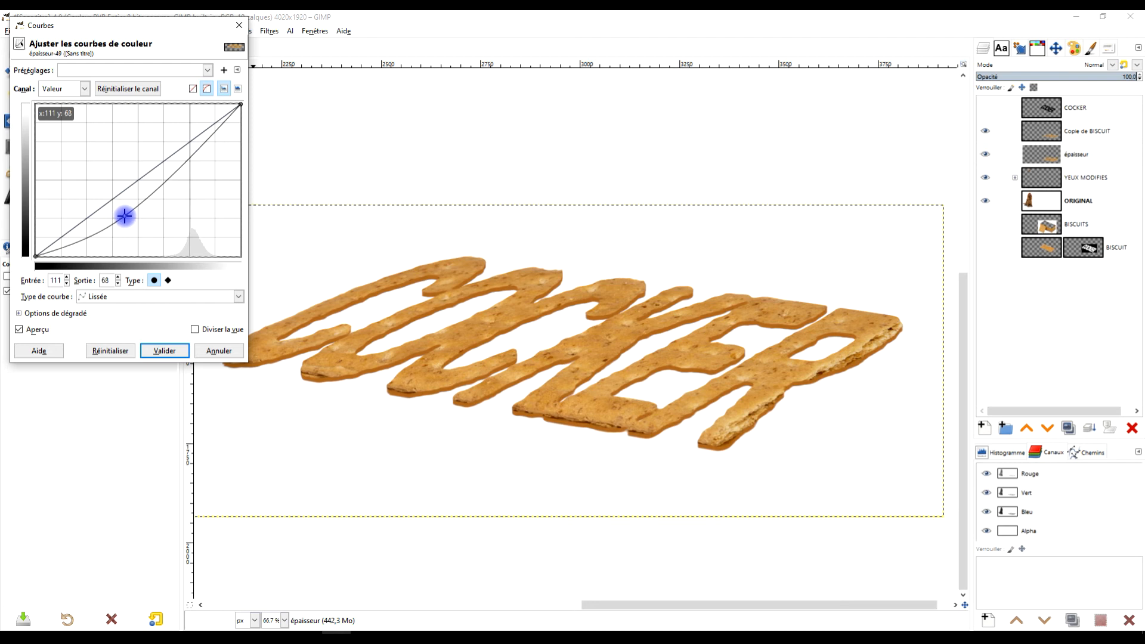
left_click(169, 350)
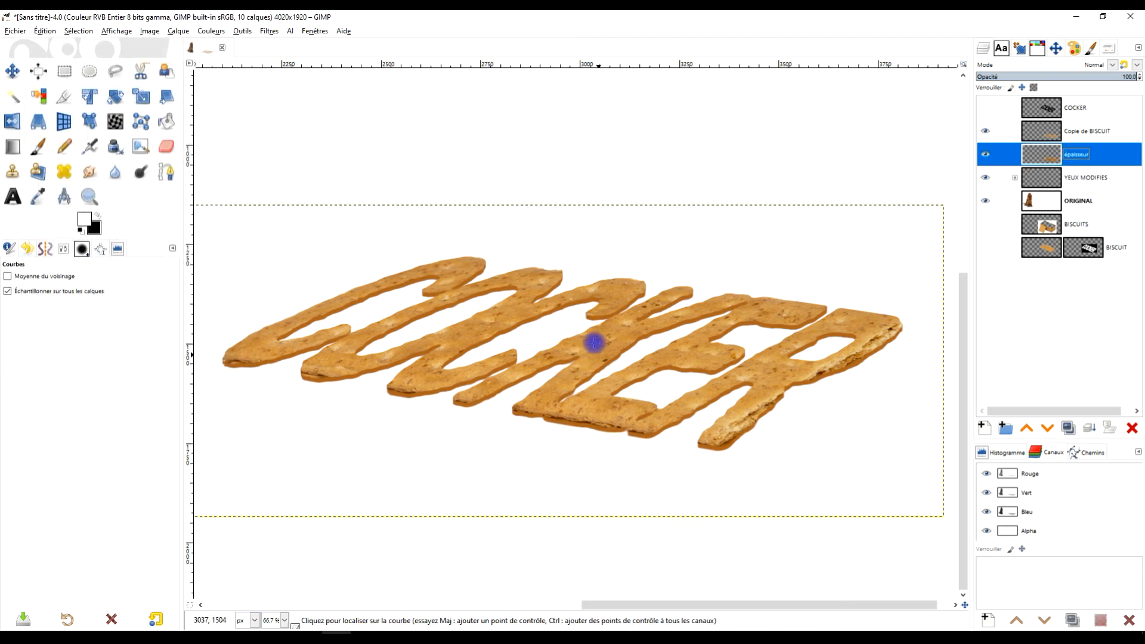
- Duplicate the épaisseur layer and rename the copy ombre
scroll(595, 343, "down", 3)
scroll(562, 363, "up", 1)
scroll(627, 301, "up", 2)
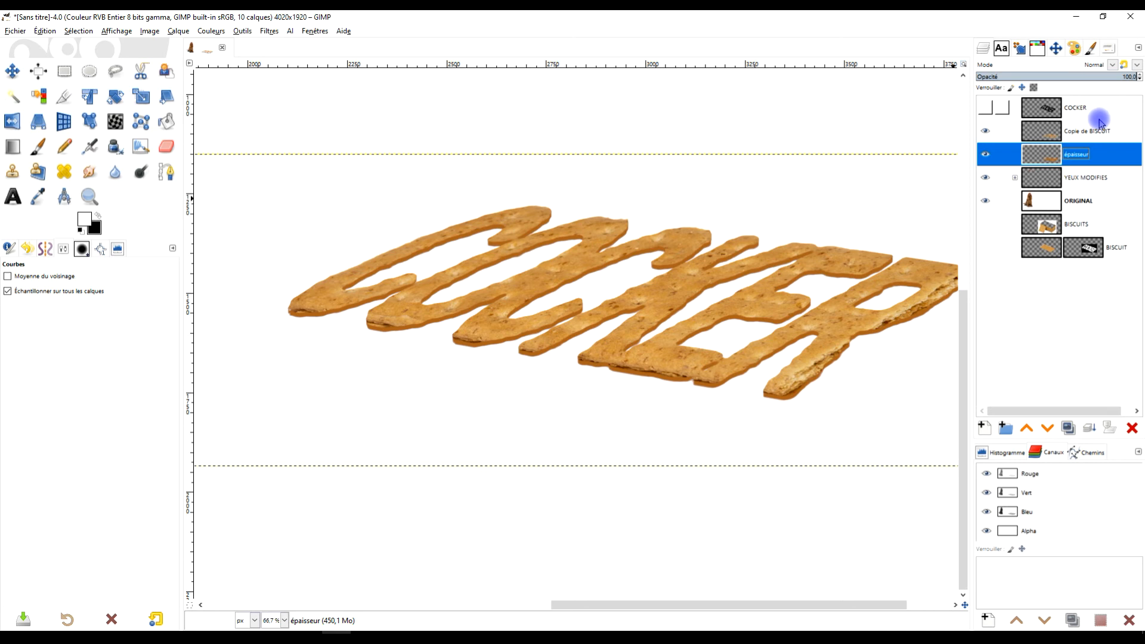
left_click(1066, 430)
left_click(1076, 179)
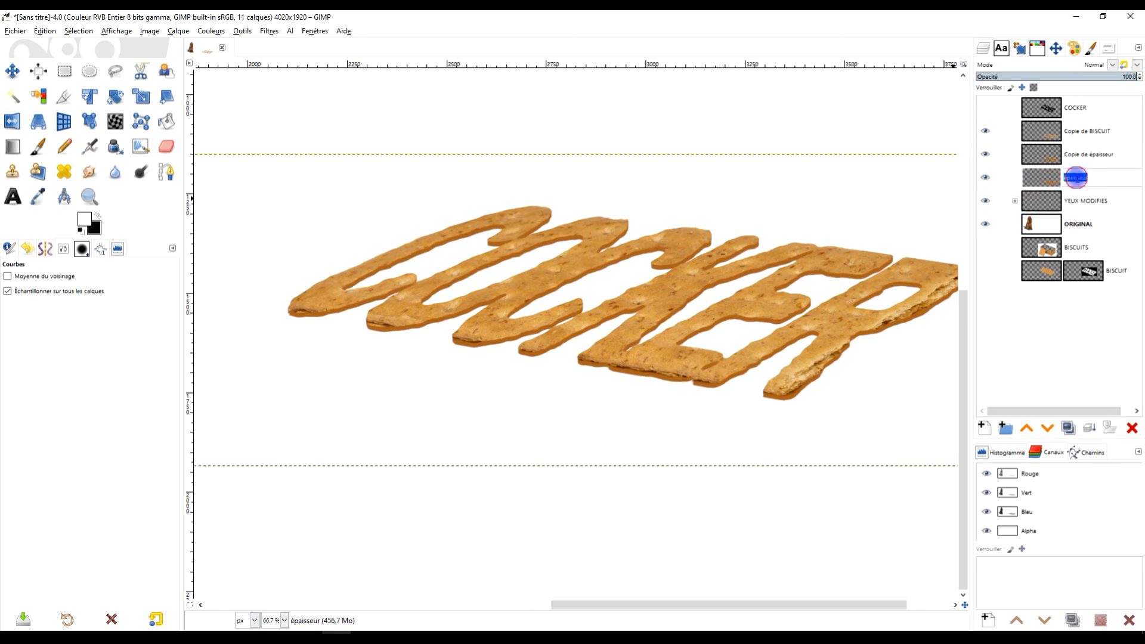
double_click(1087, 156)
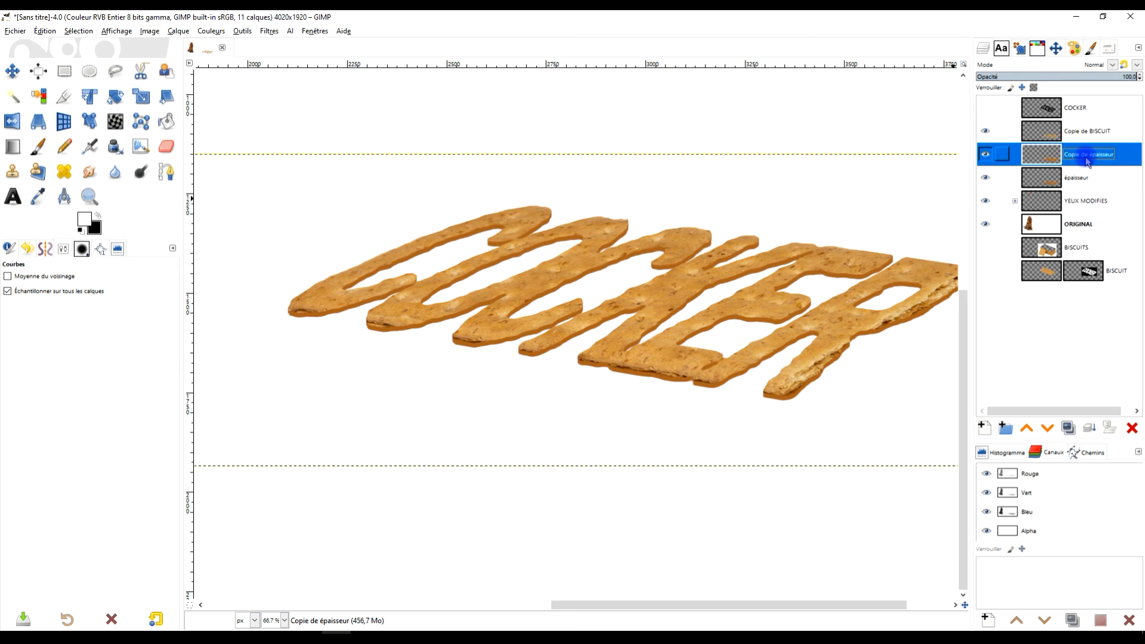
type("om")
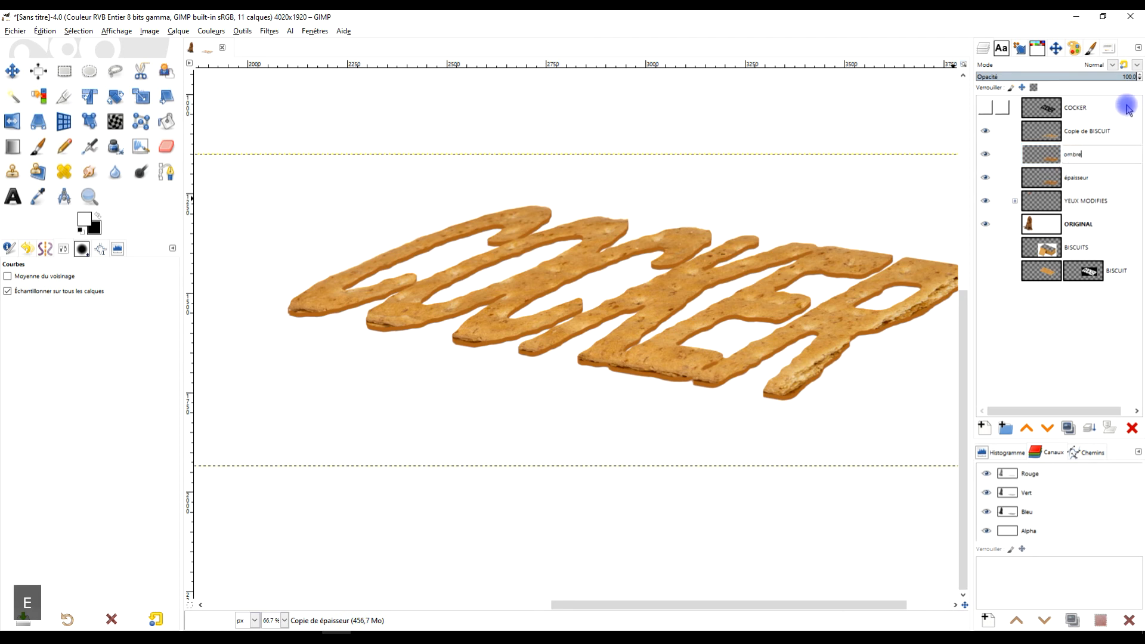
type("bre")
key("Return")
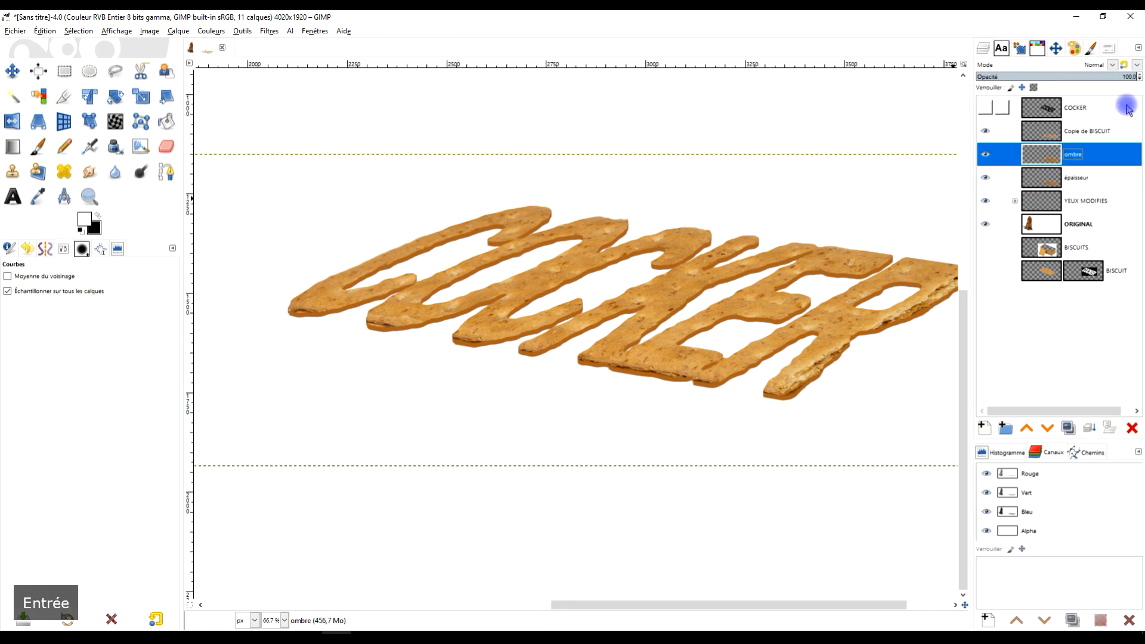
- Place the ombre layer directly beneath épaisseur and open the Ombre portée filter on it
left_click(1047, 430)
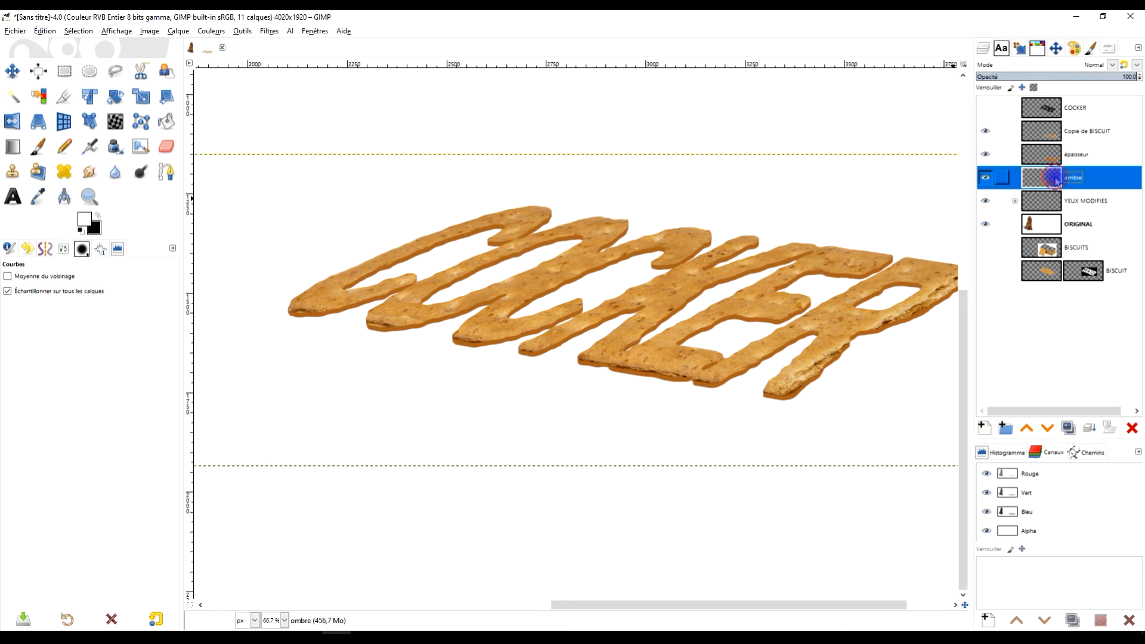
left_click(269, 30)
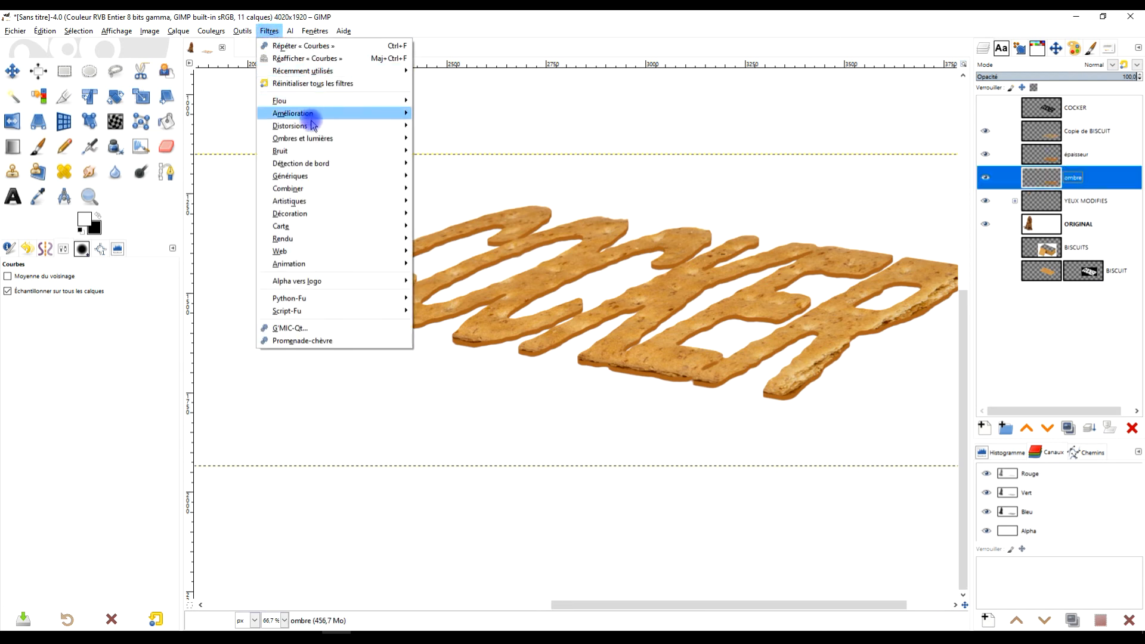
mouse_move(388, 137)
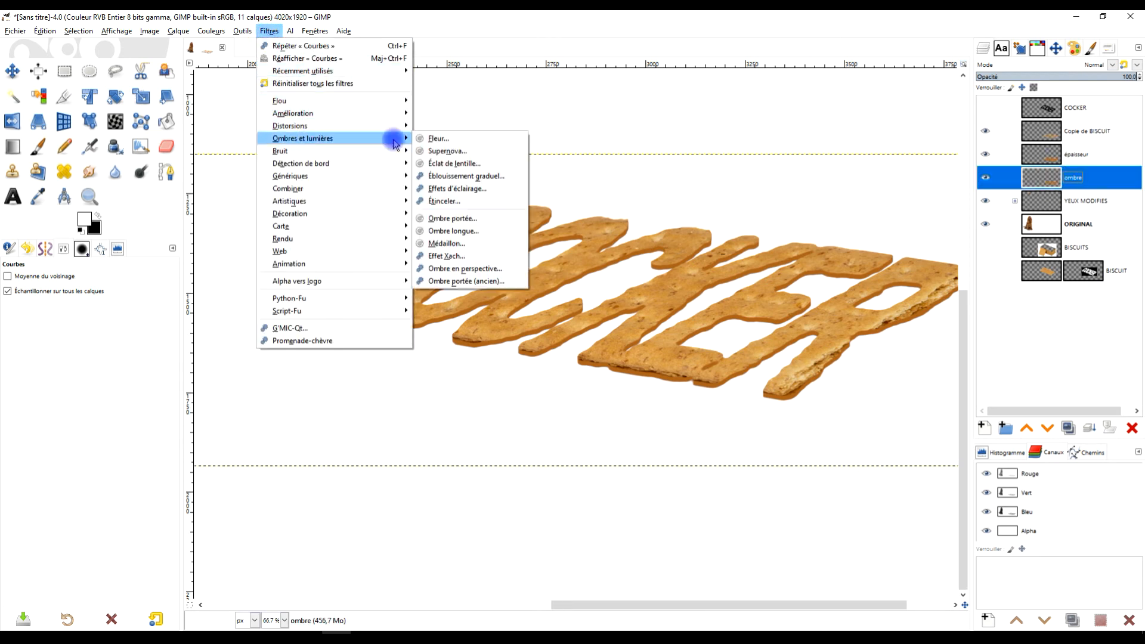
left_click(481, 219)
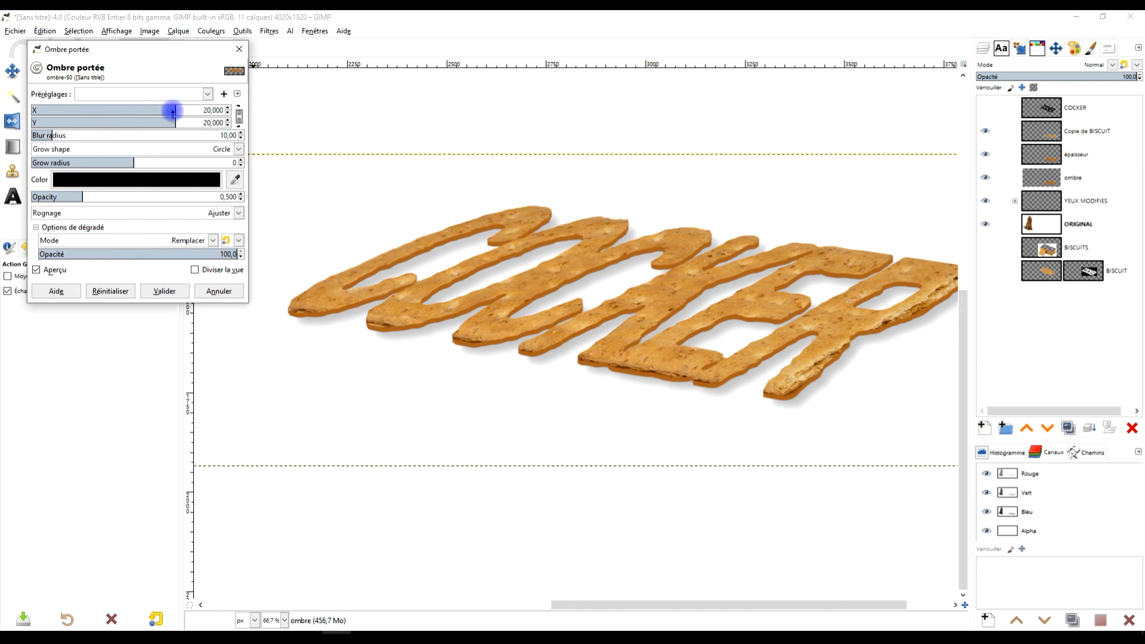
- Set the drop shadow's X offset to -9.136, Y offset to 8.642 and blur radius to 1.26
left_click_drag(171, 109, 36, 133)
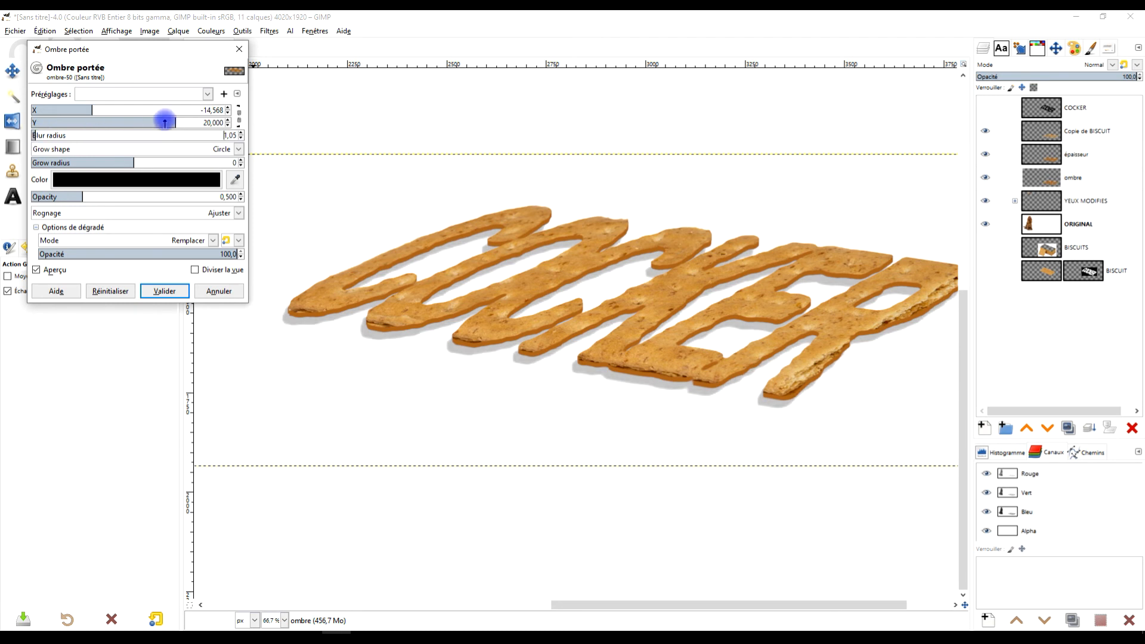
left_click_drag(173, 122, 145, 122)
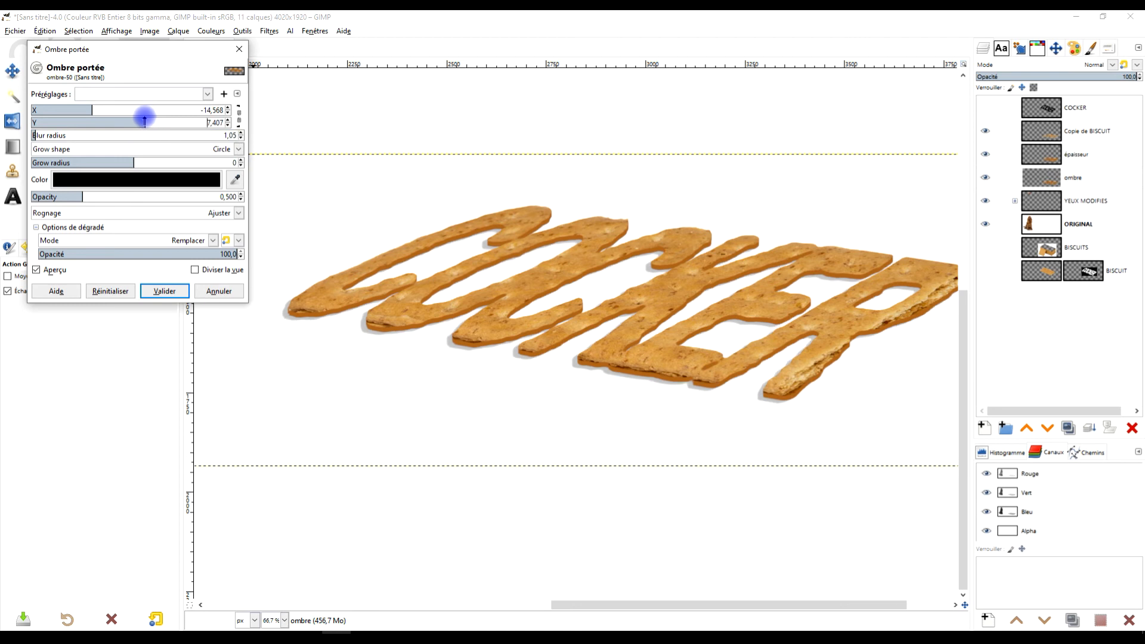
left_click_drag(41, 135, 48, 134)
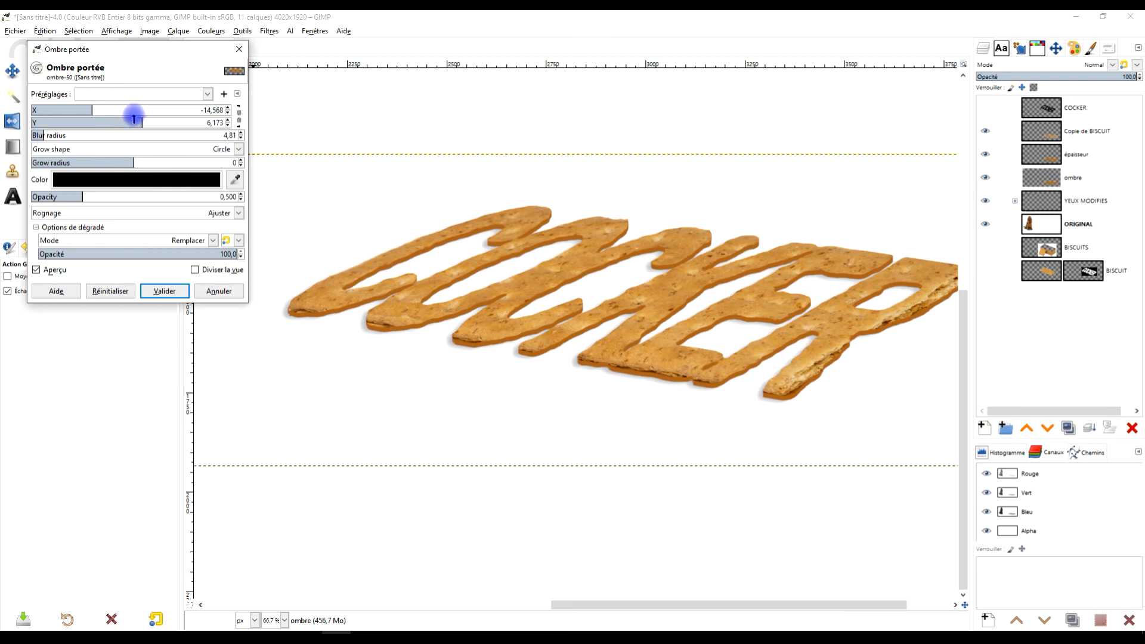
left_click_drag(146, 123, 100, 110)
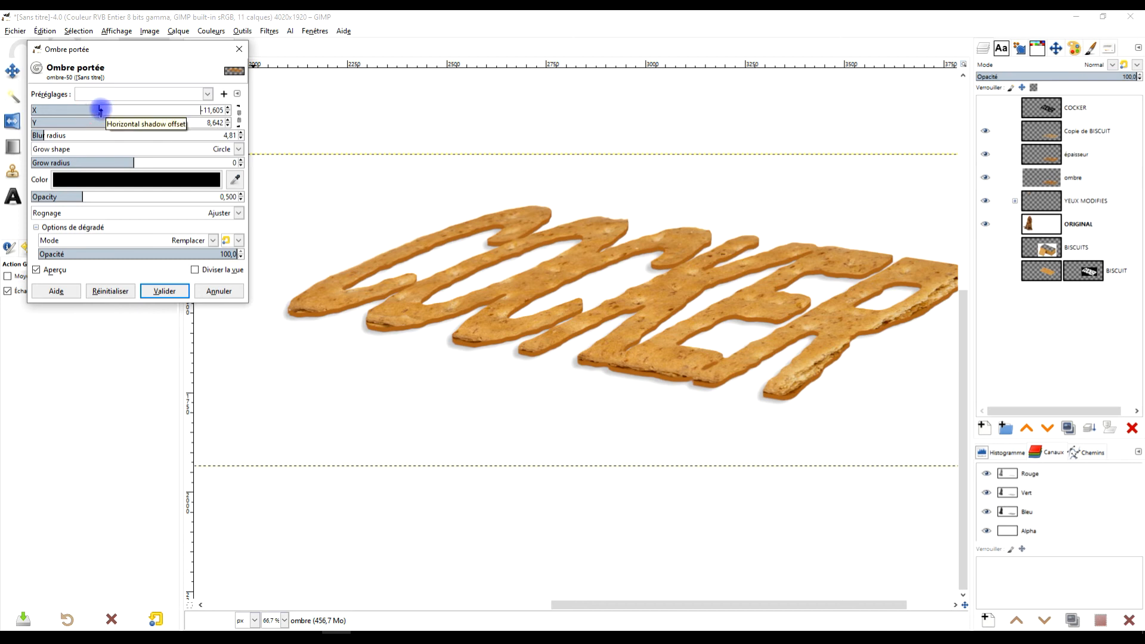
left_click_drag(43, 132, 44, 135)
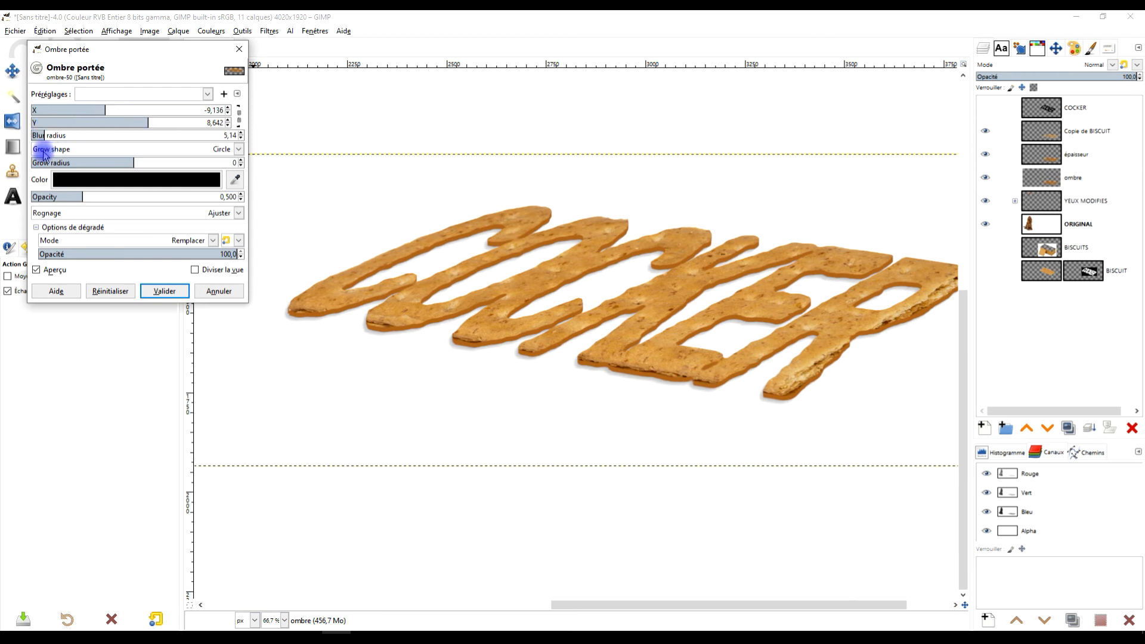
left_click_drag(48, 133, 41, 132)
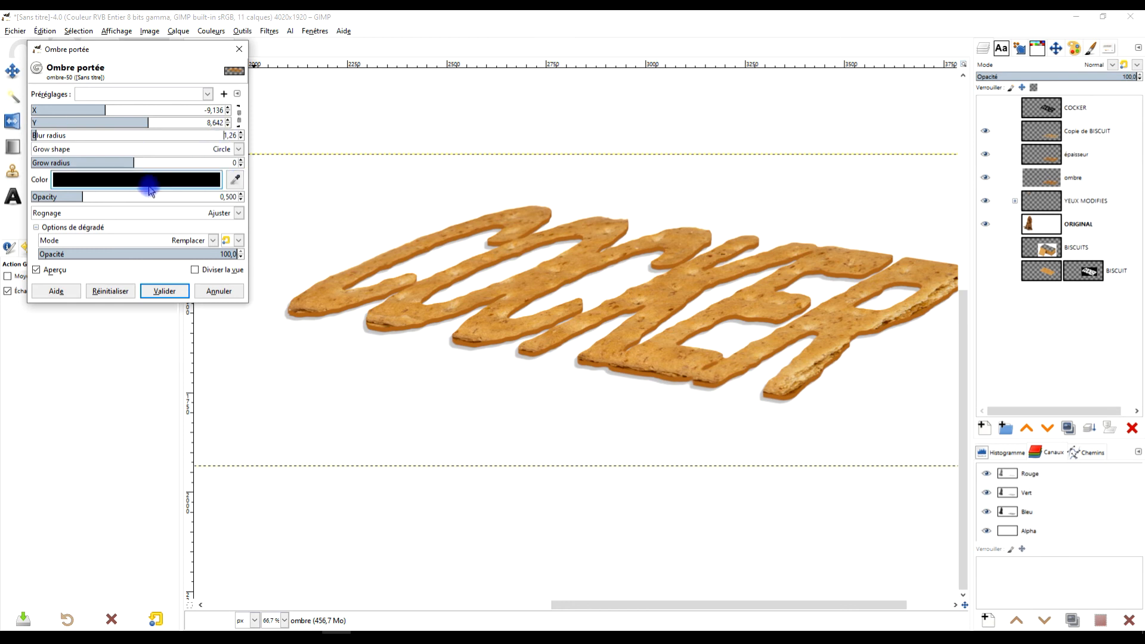
- Set the drop shadow's grow radius to -29 and its opacity to 0.960, and apply the filter
left_click(85, 164)
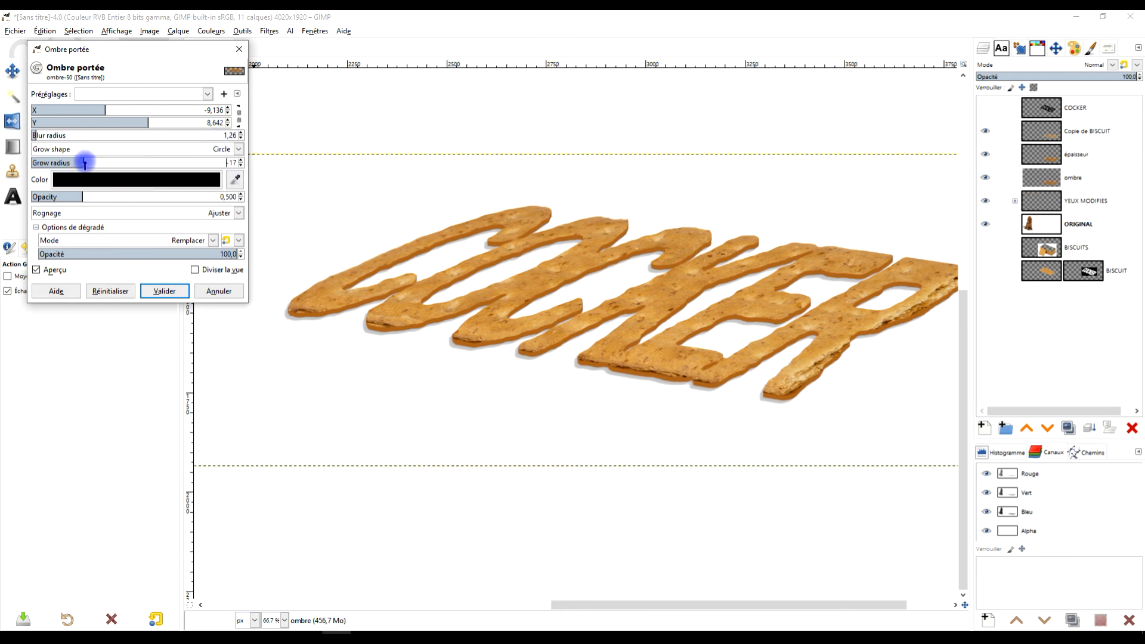
left_click(211, 163)
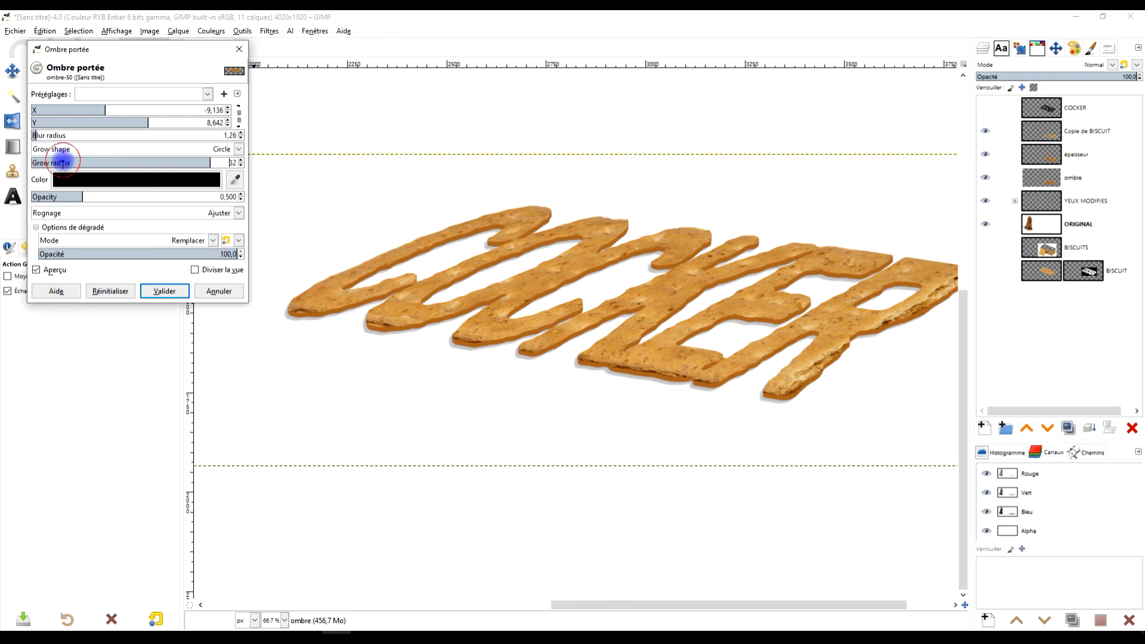
left_click(62, 162)
left_click(112, 197)
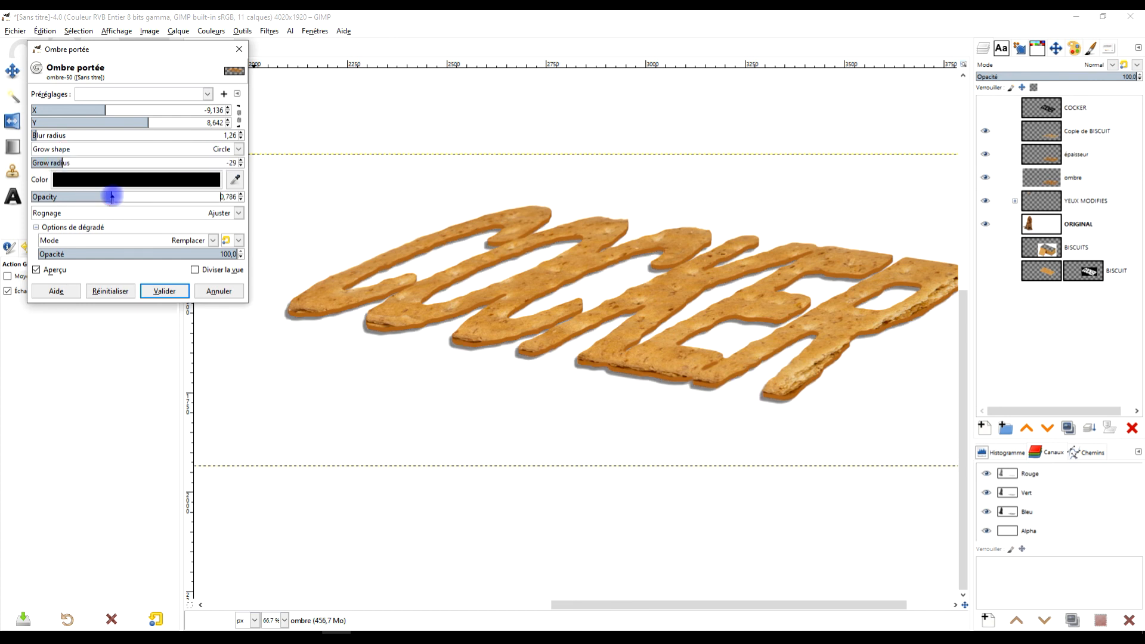
left_click_drag(113, 196, 130, 196)
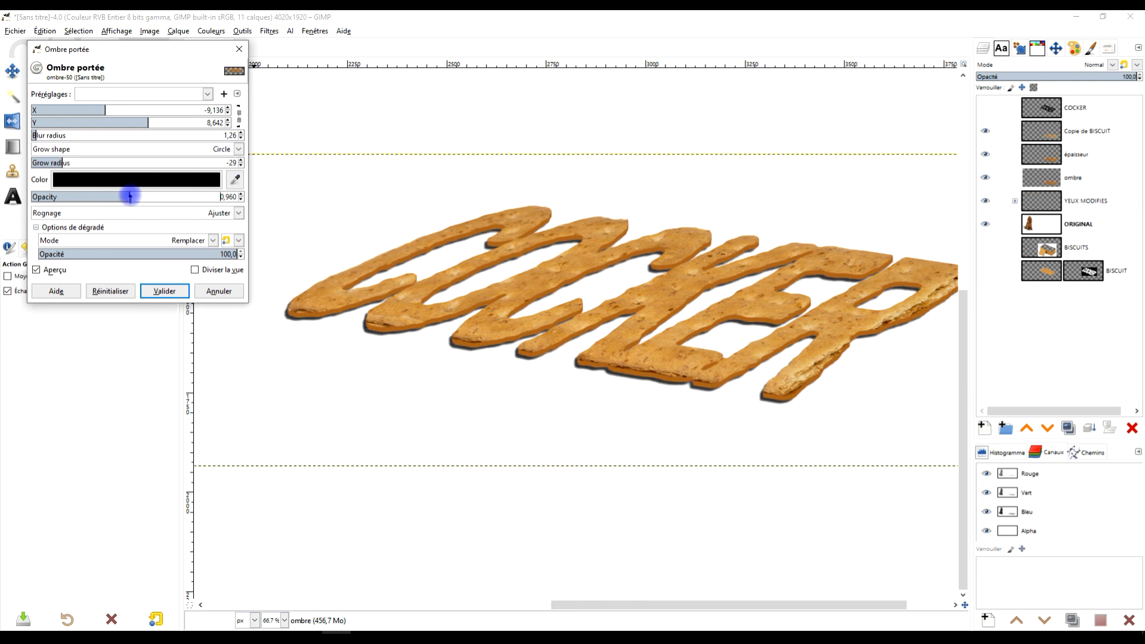
scroll(427, 328, "down", 1)
scroll(382, 322, "up", 2)
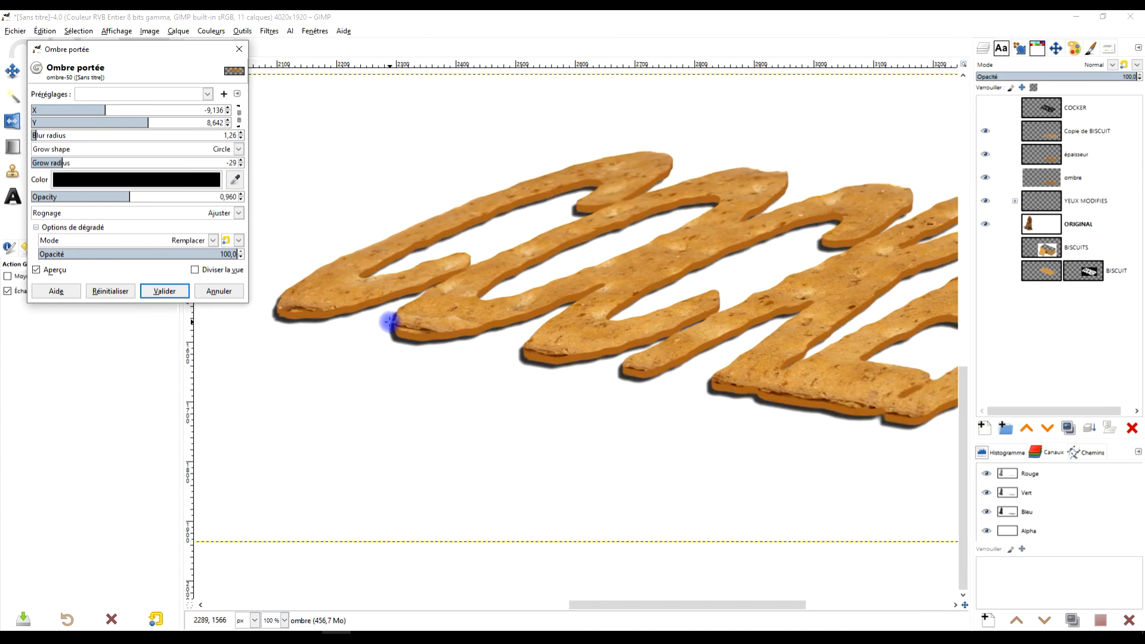
left_click(164, 291)
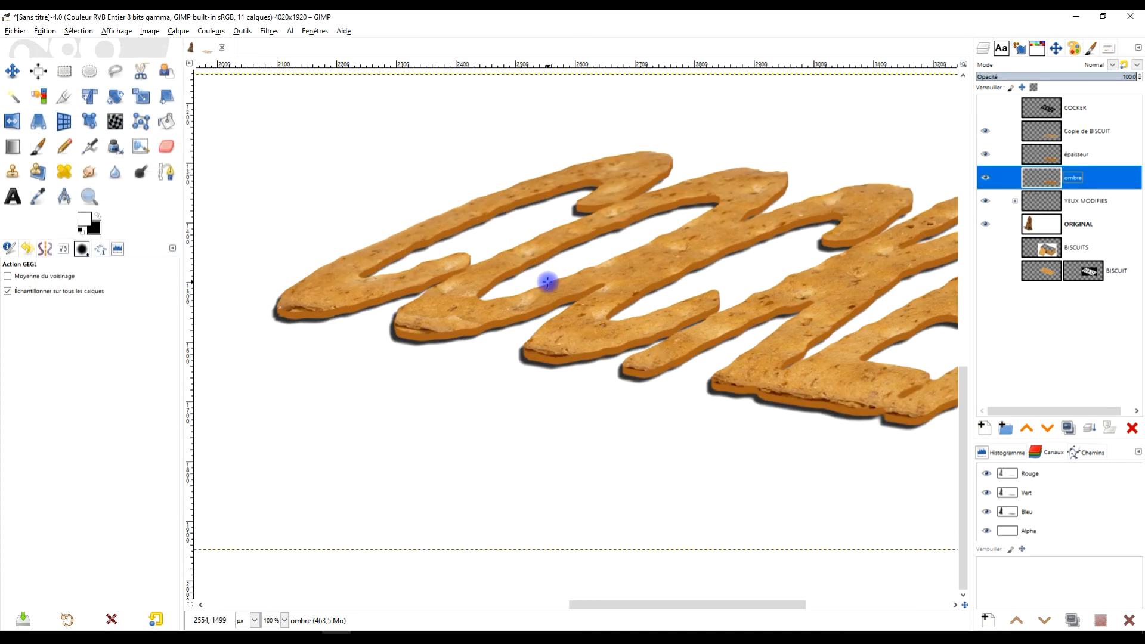
- Reduce the ombre layer's opacity to about 84 percent, judging the shadow against the whole image with the dog
scroll(551, 281, "down", 2)
scroll(556, 281, "up", 1)
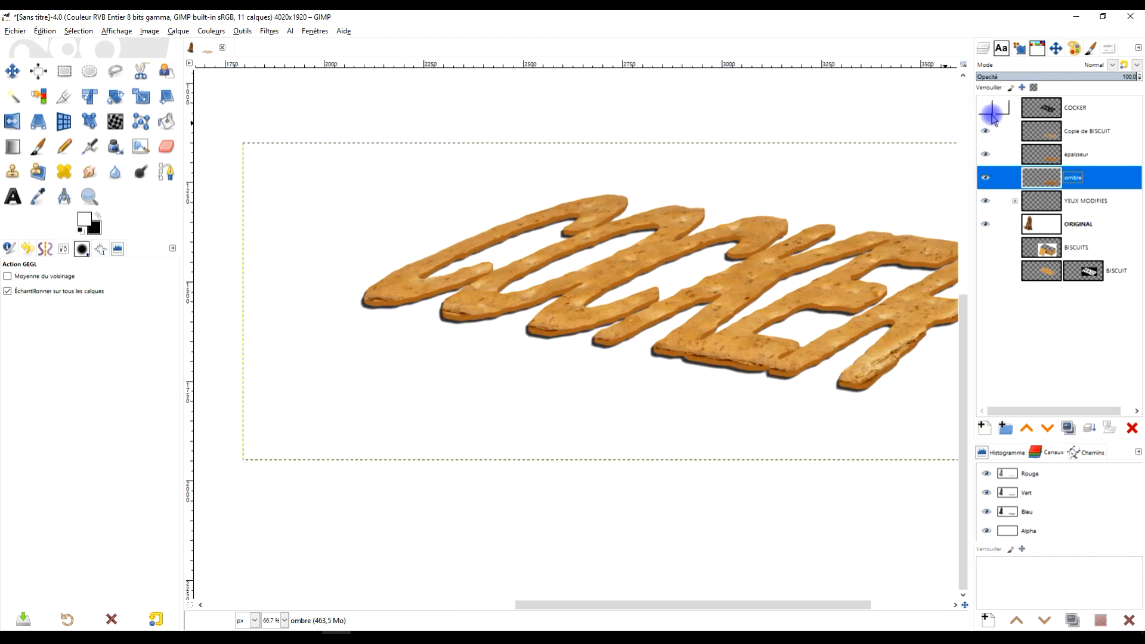
left_click(1086, 77)
scroll(674, 270, "down", 3)
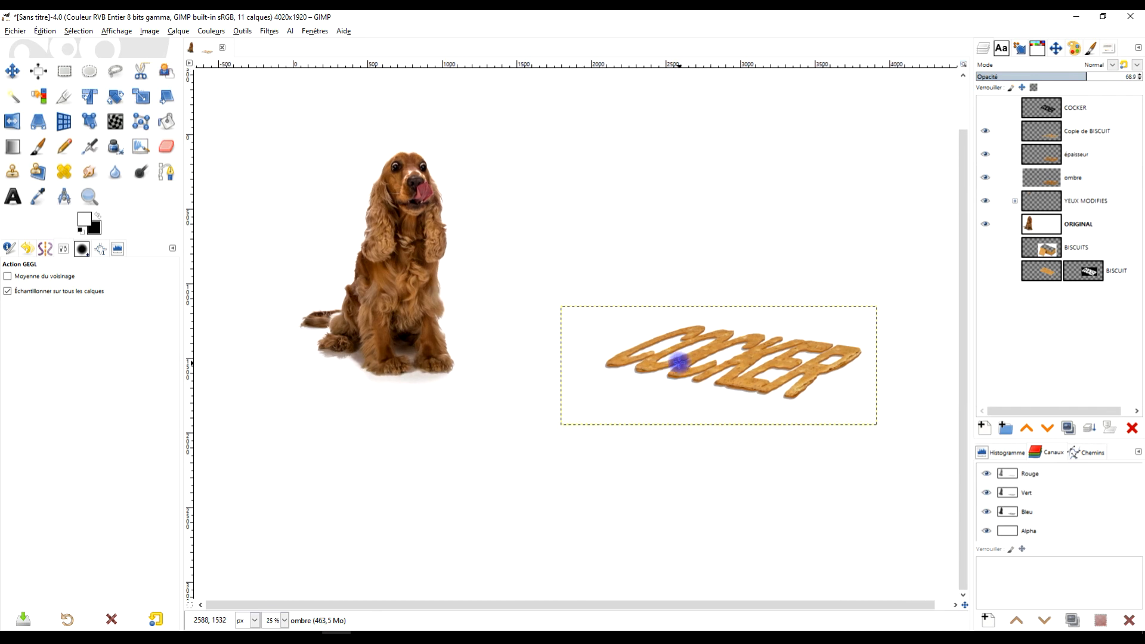
left_click(1049, 225)
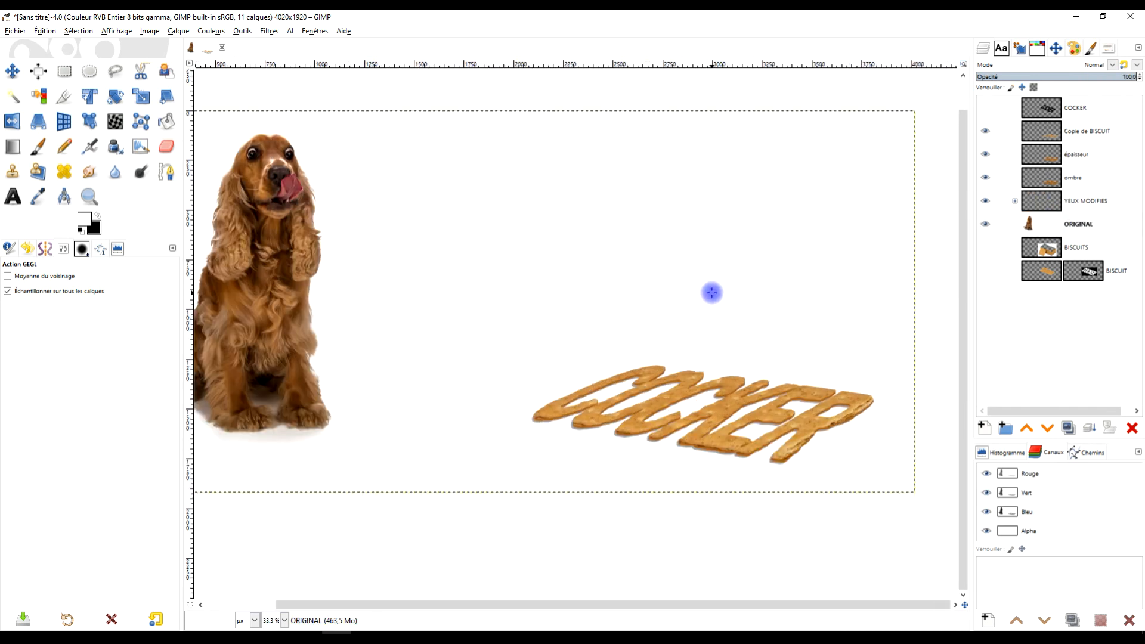
left_click(98, 203)
left_click_drag(260, 149, 890, 458)
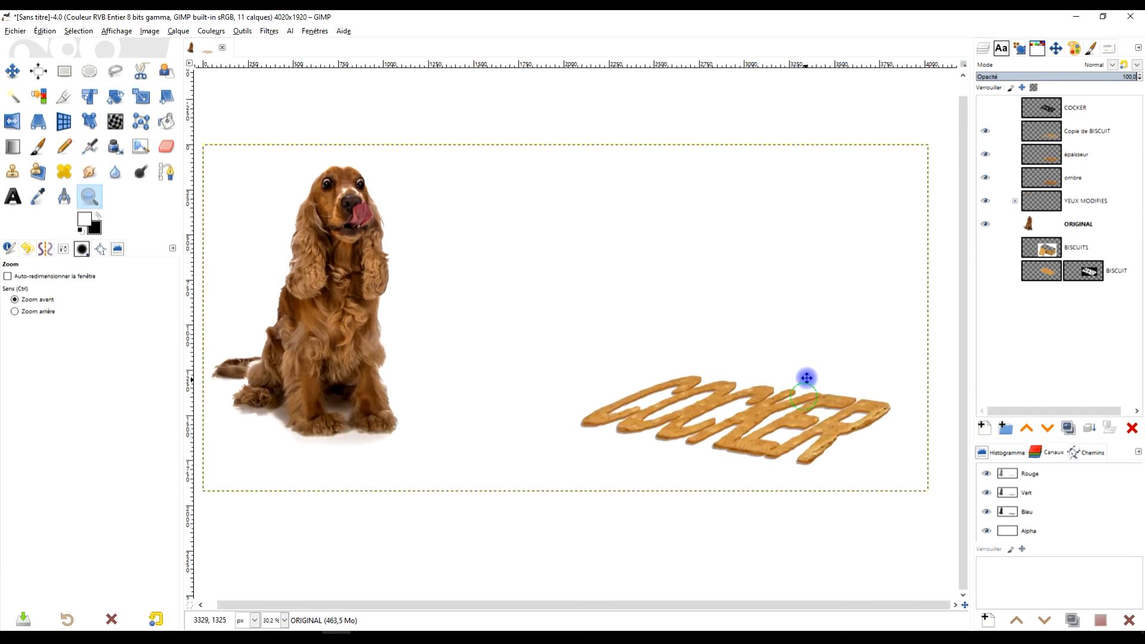
scroll(807, 378, "down", 2)
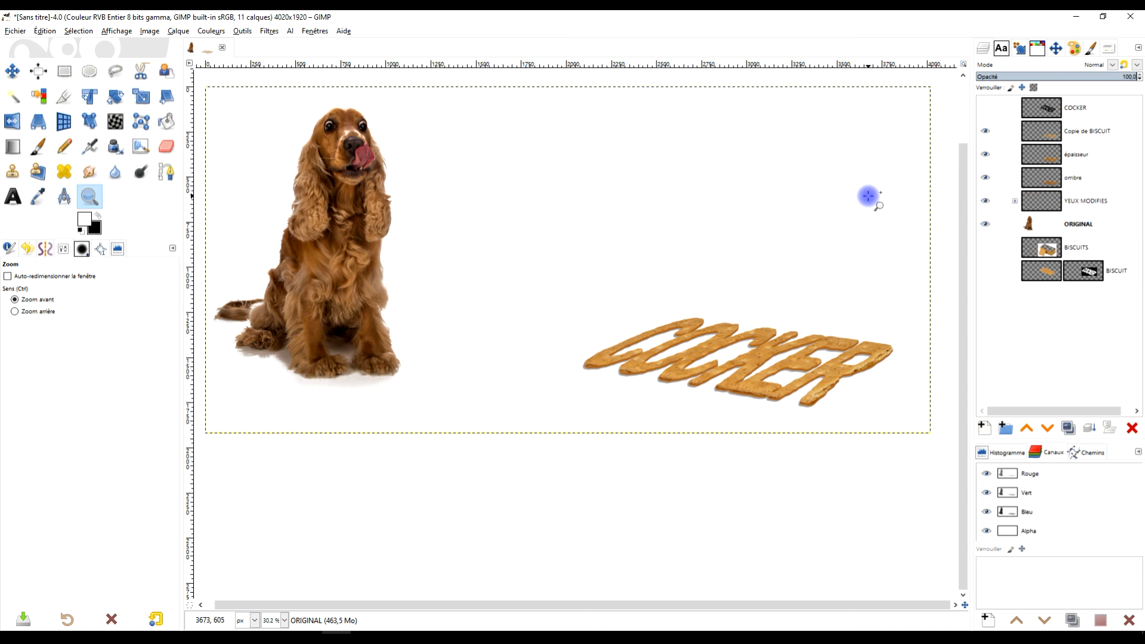
left_click(1090, 182)
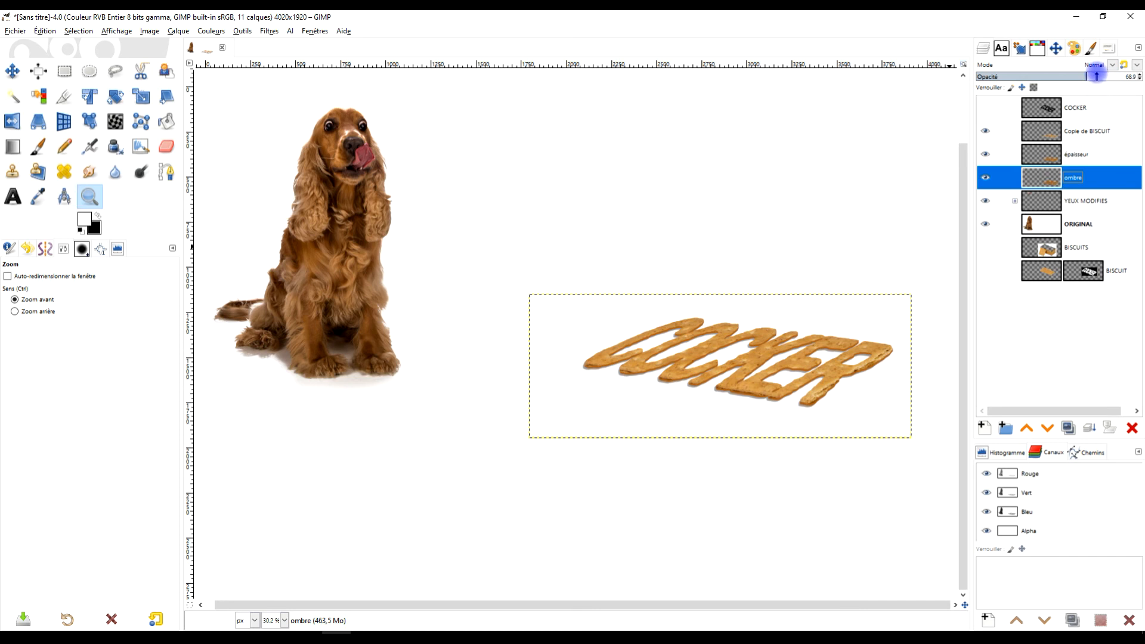
left_click_drag(1096, 74, 1103, 77)
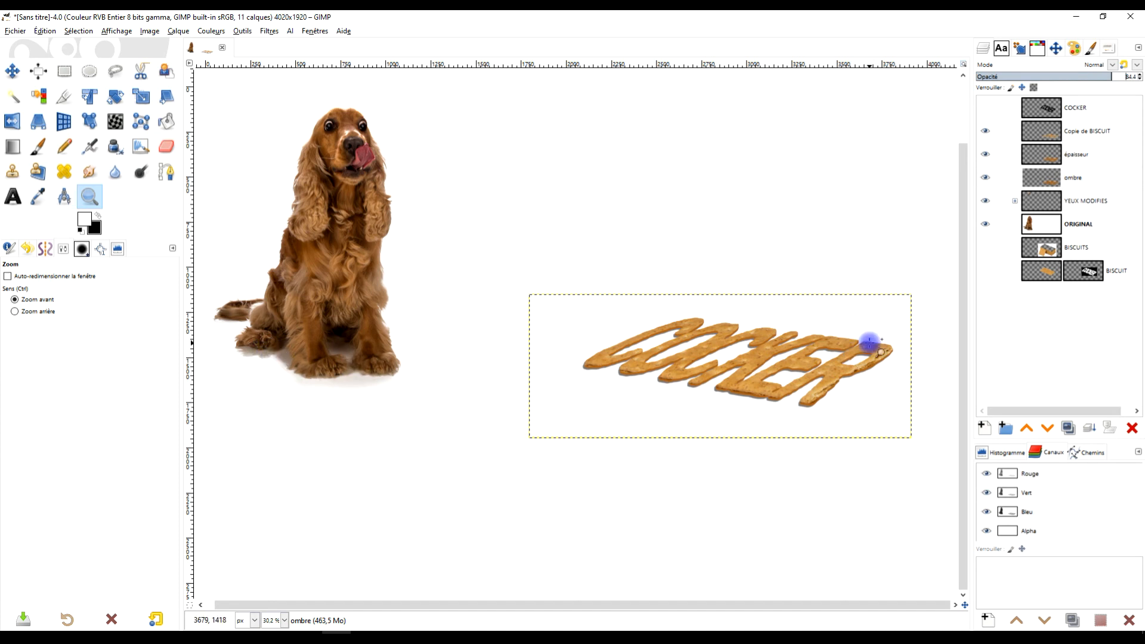
- Duplicate the Copie de BISCUIT layer and set the copy's blend mode to Lumière douce
left_click(1077, 132)
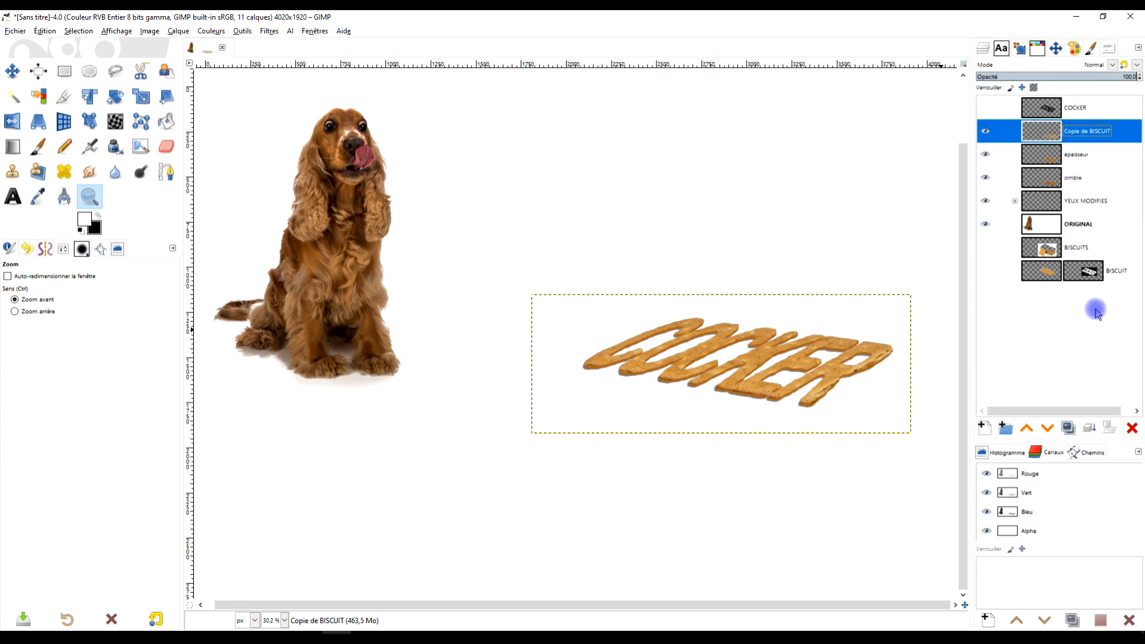
left_click(1068, 428)
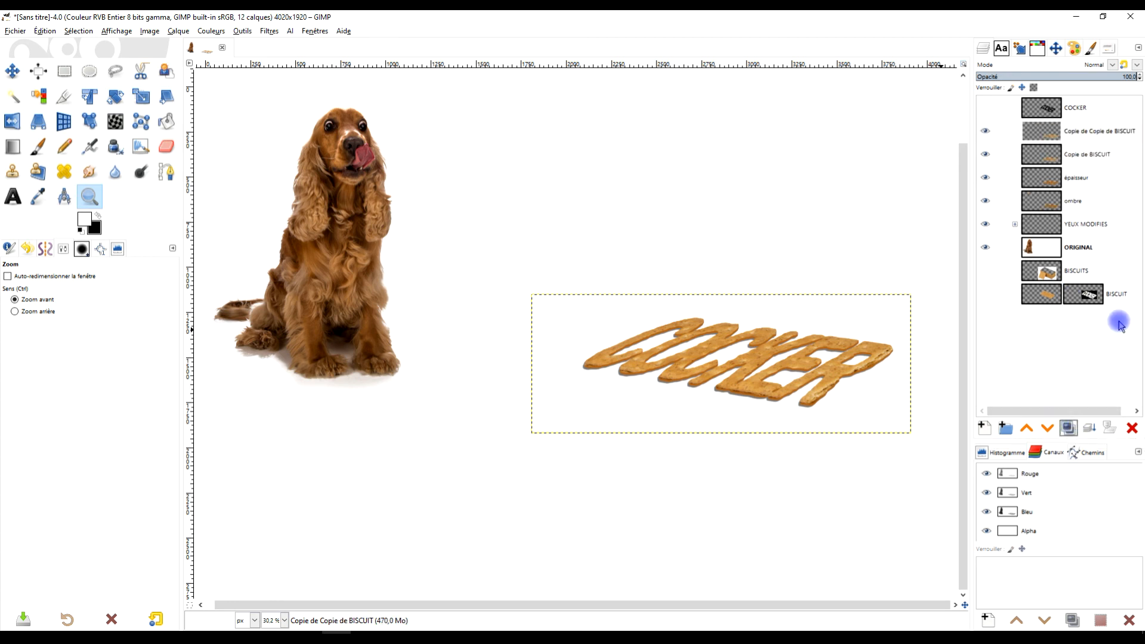
left_click(1112, 65)
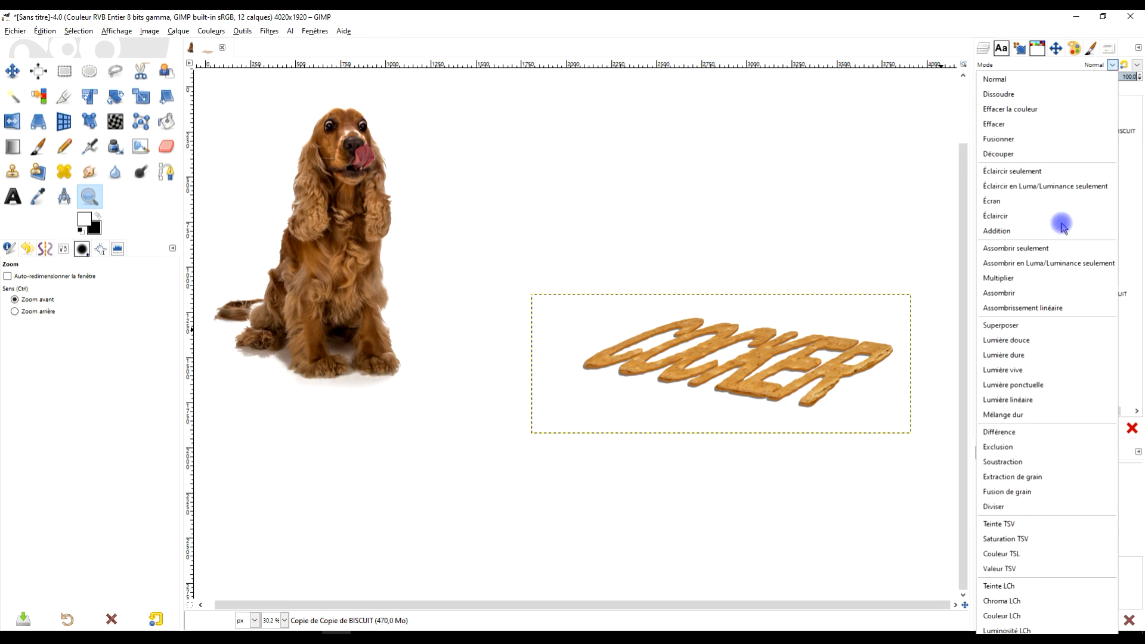
left_click(1050, 341)
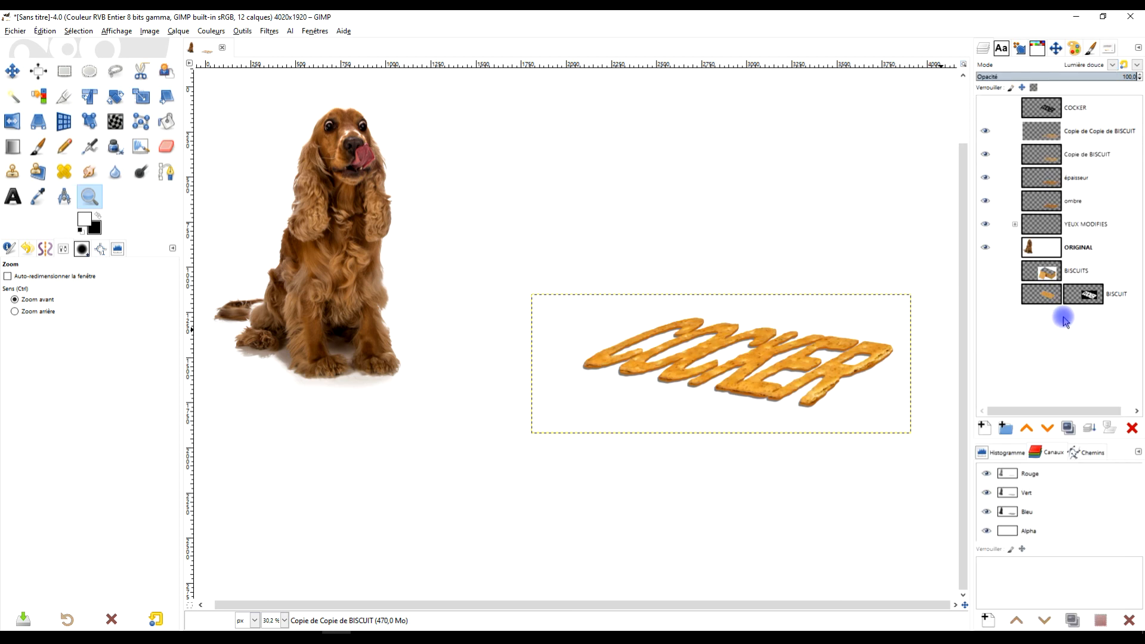
key("Down")
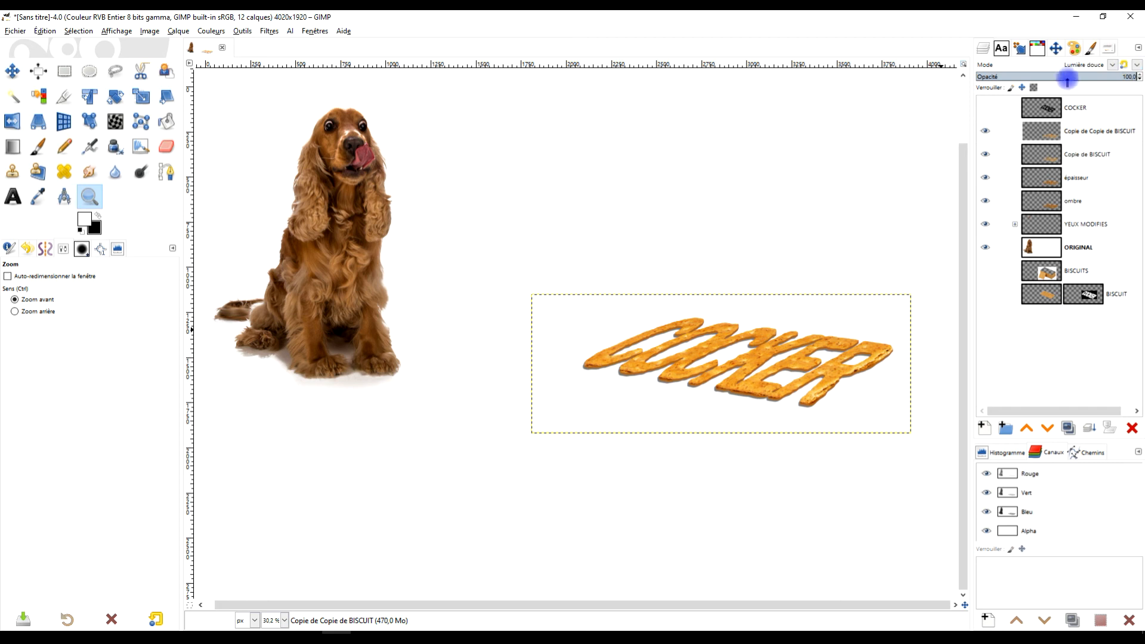
- Reduce the opacity of the Copie de Copie de BISCUIT layer to about 59 percent
left_click(1038, 137)
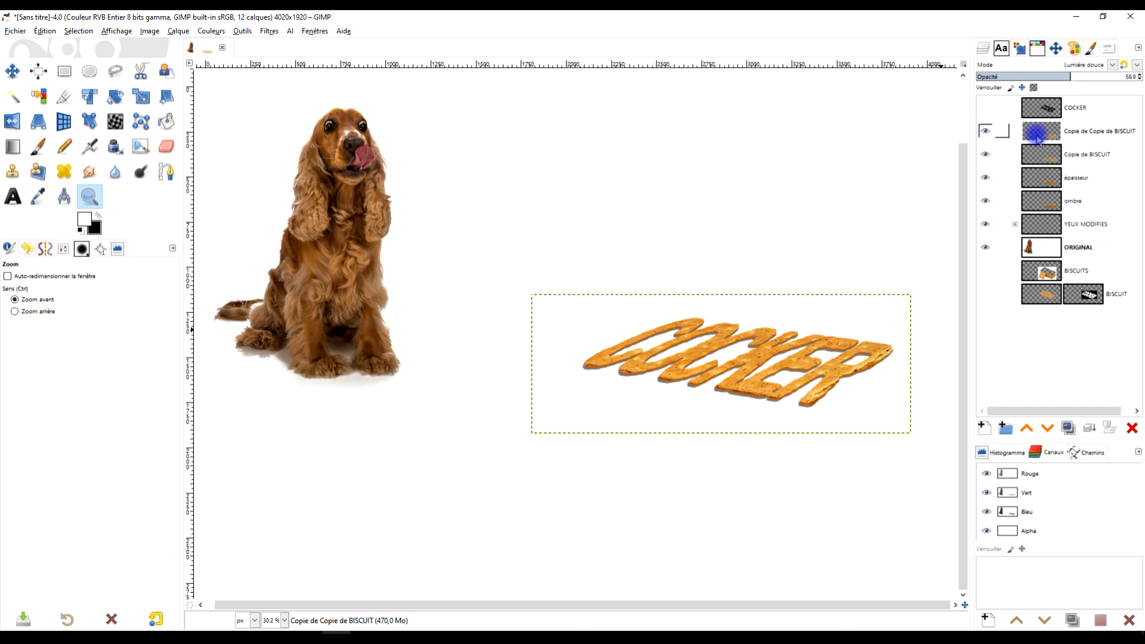
left_click(987, 134)
left_click(1033, 88)
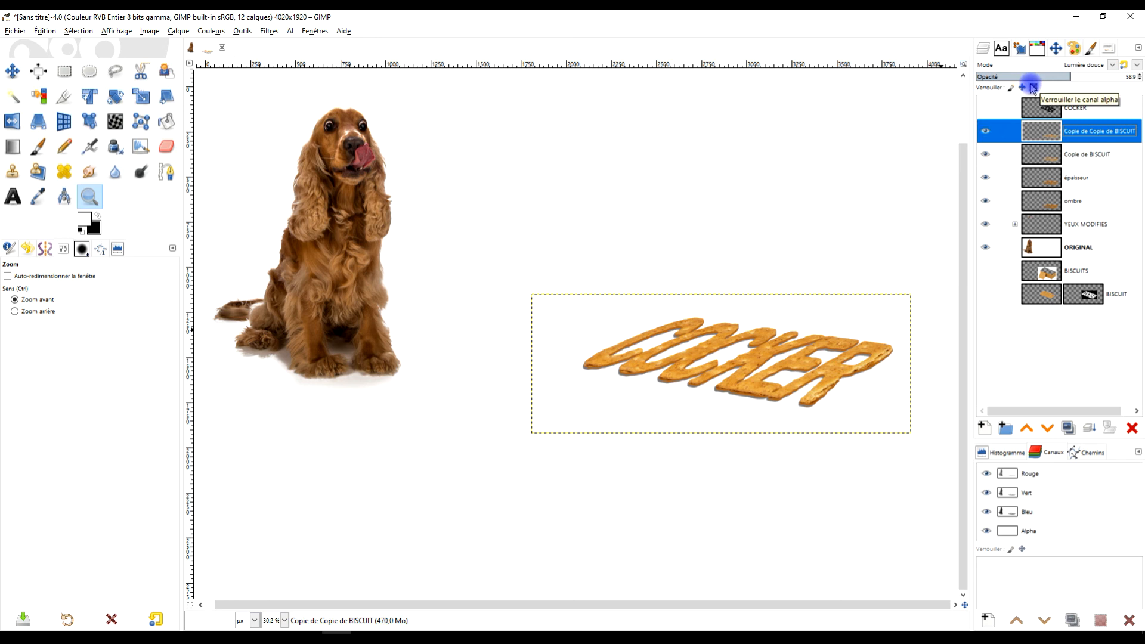
left_click(797, 368)
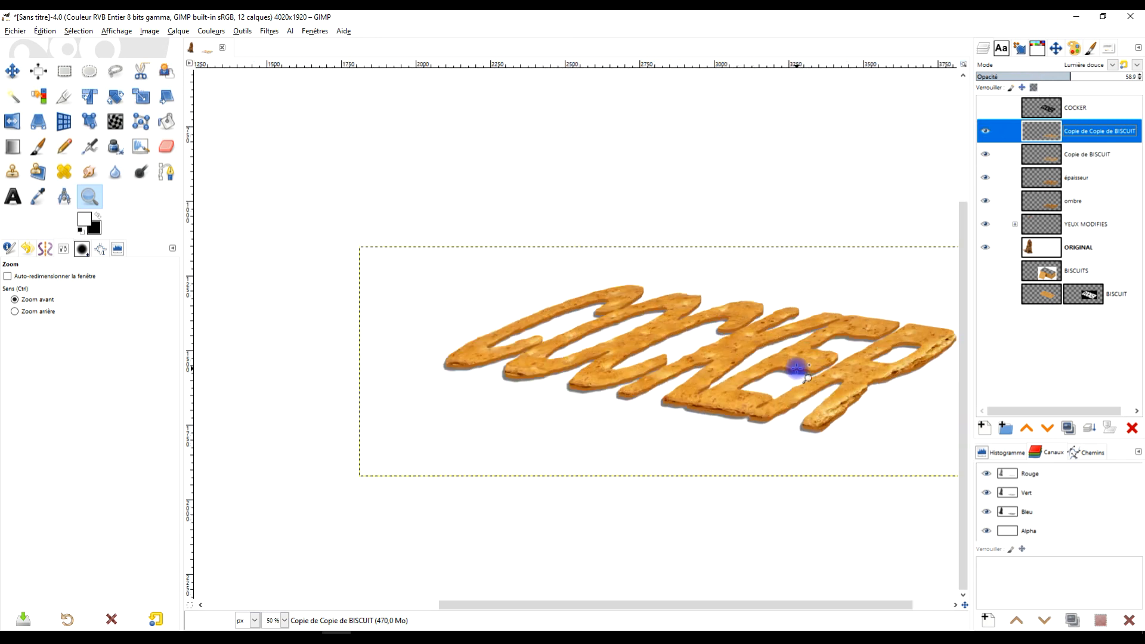
left_click_drag(839, 368, 788, 374)
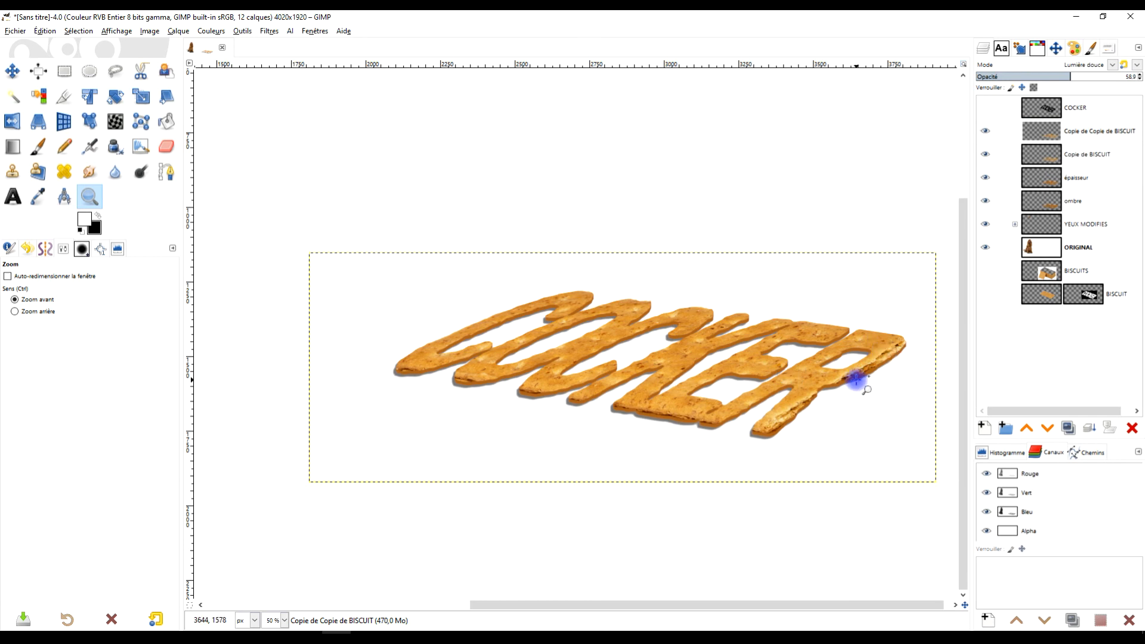
left_click(746, 374)
left_click_drag(739, 375, 845, 399)
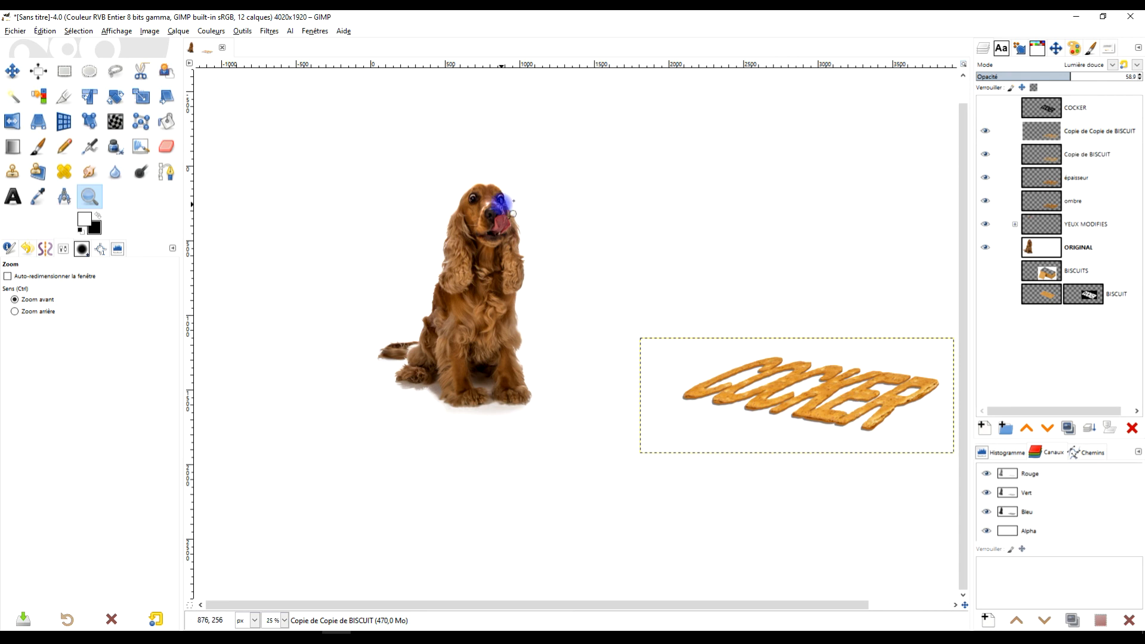
- Create a layer group named biscuit cocker directly above the Copie de Copie de BISCUIT layer
left_click(12, 71)
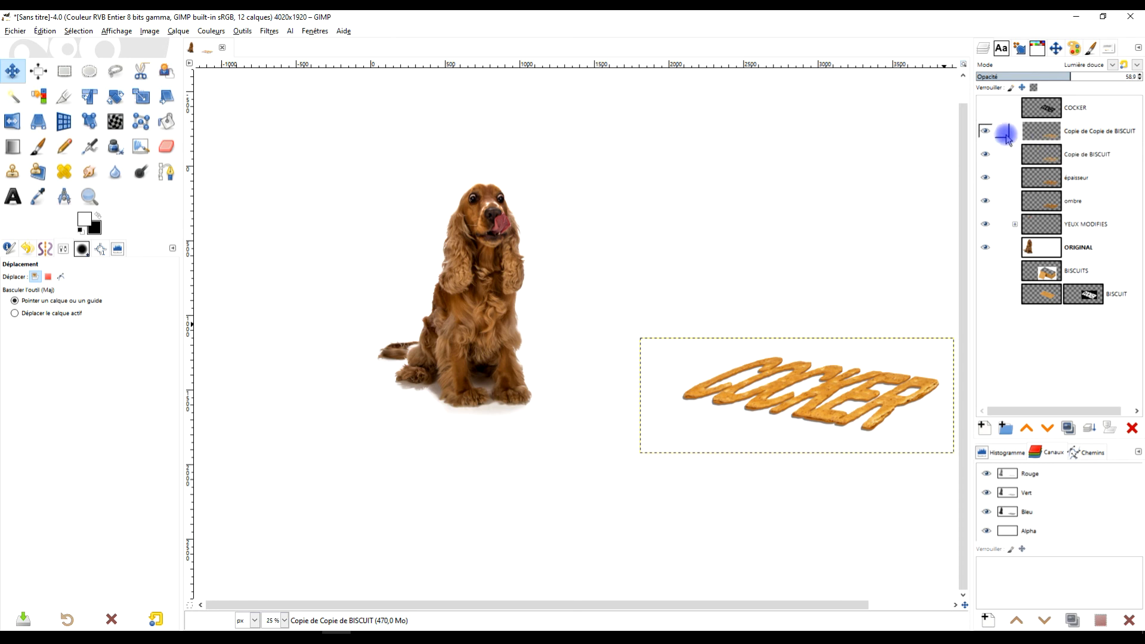
left_click(1056, 134)
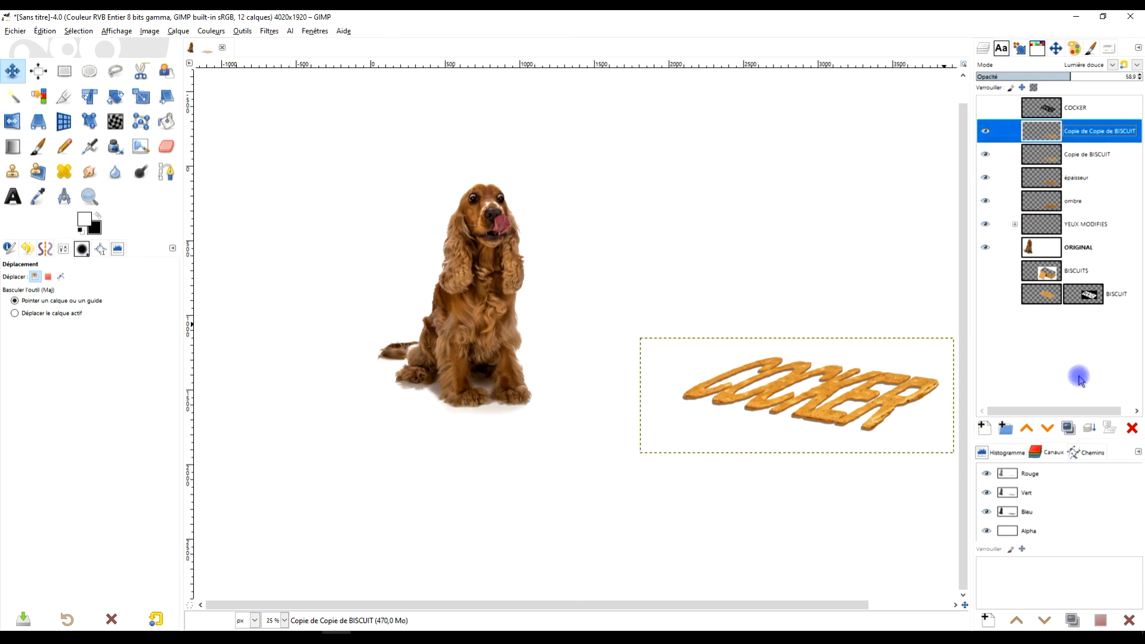
left_click(1005, 429)
double_click(1091, 131)
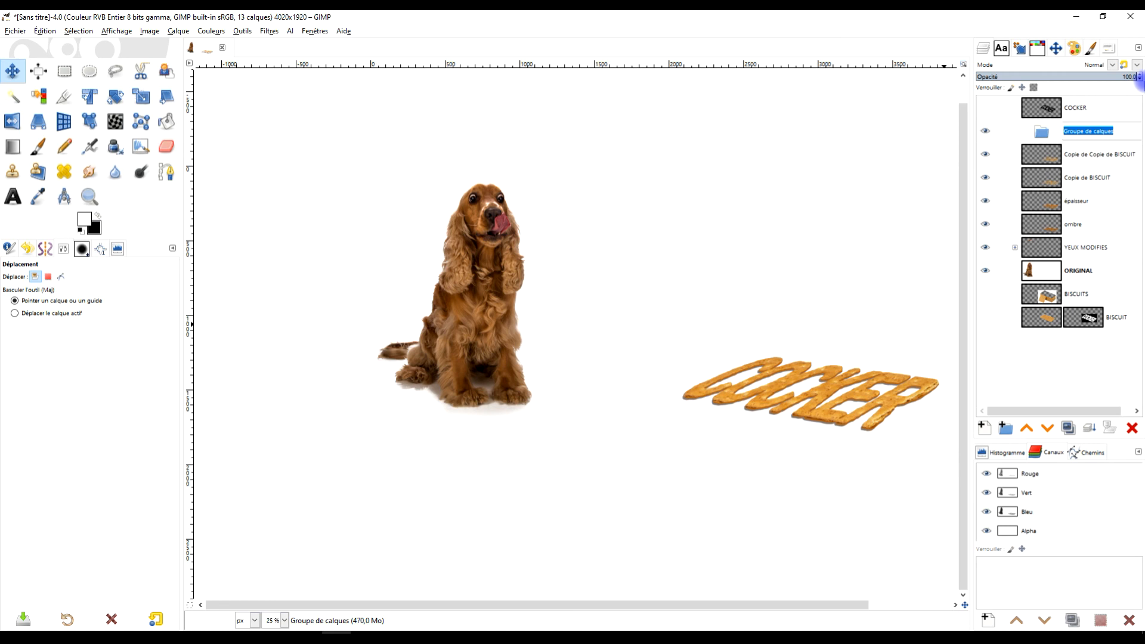
type("biscuit co")
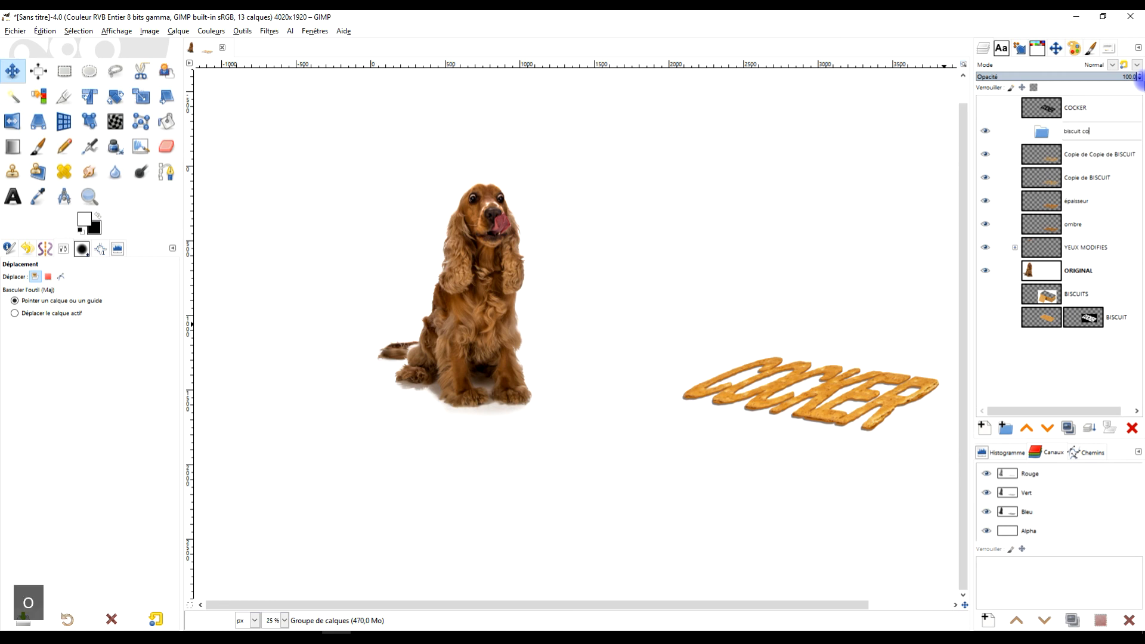
type("ck")
key("Return")
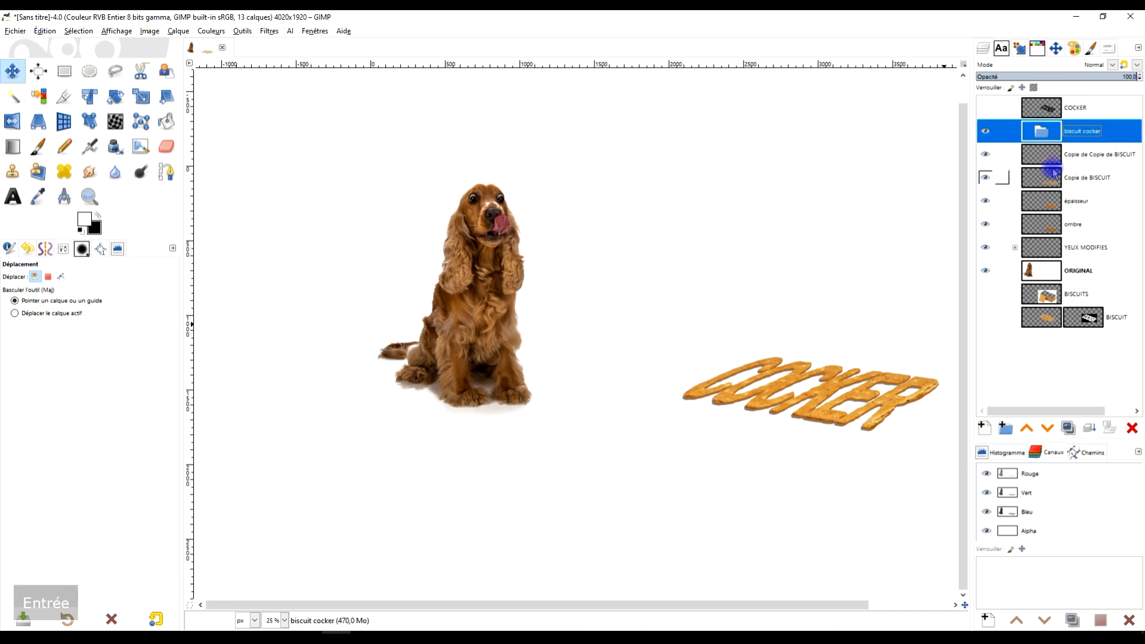
- Put both BISCUIT copies, épaisseur and ombre into the biscuit cocker group, and place the COCKER layer at the end of the layer stack
left_click(1042, 156)
left_click_drag(1043, 156, 1042, 132)
left_click_drag(1044, 179, 1050, 216)
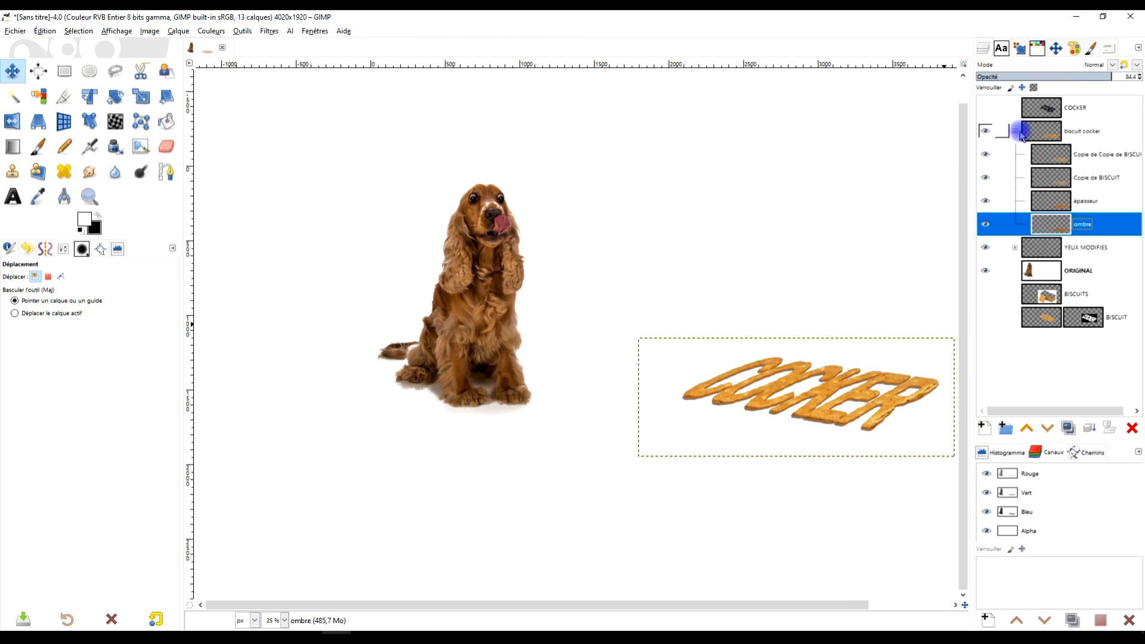
left_click(1018, 132)
left_click_drag(1043, 108, 1074, 255)
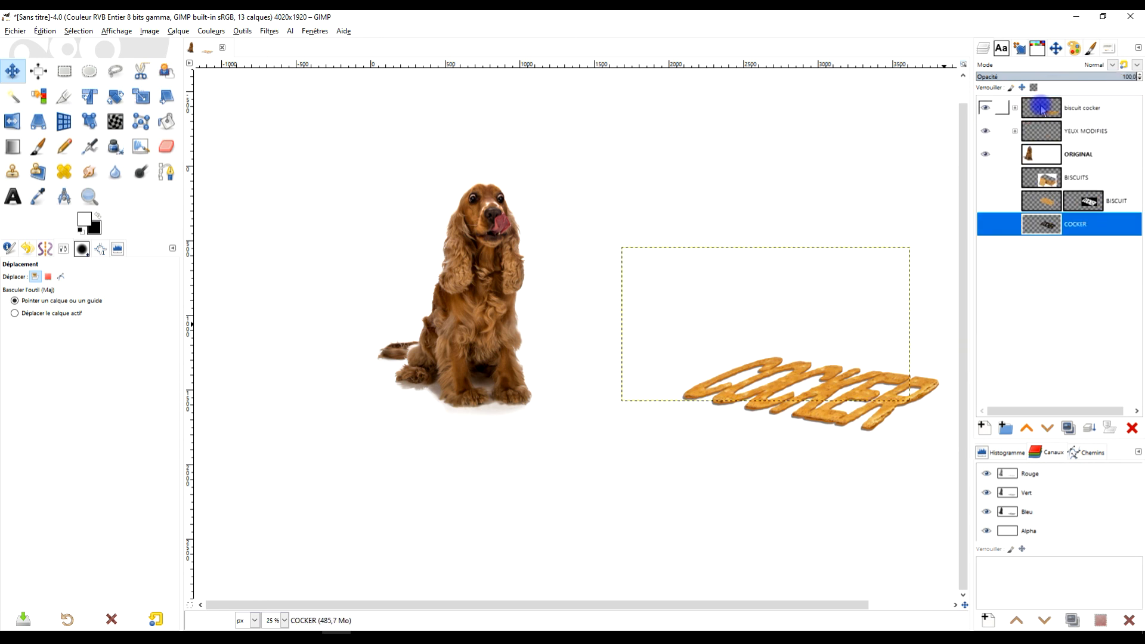
left_click(1036, 113)
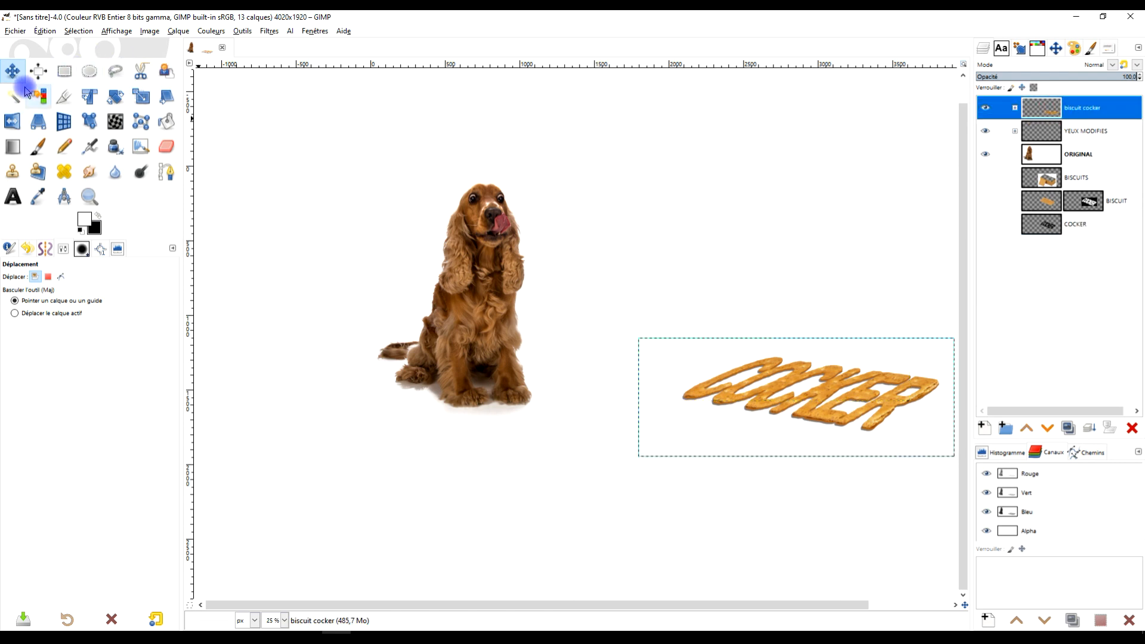
mouse_move(827, 373)
left_mouse_down()
mouse_move(816, 361)
mouse_move(845, 354)
mouse_move(821, 376)
mouse_move(813, 358)
mouse_move(840, 355)
left_mouse_up()
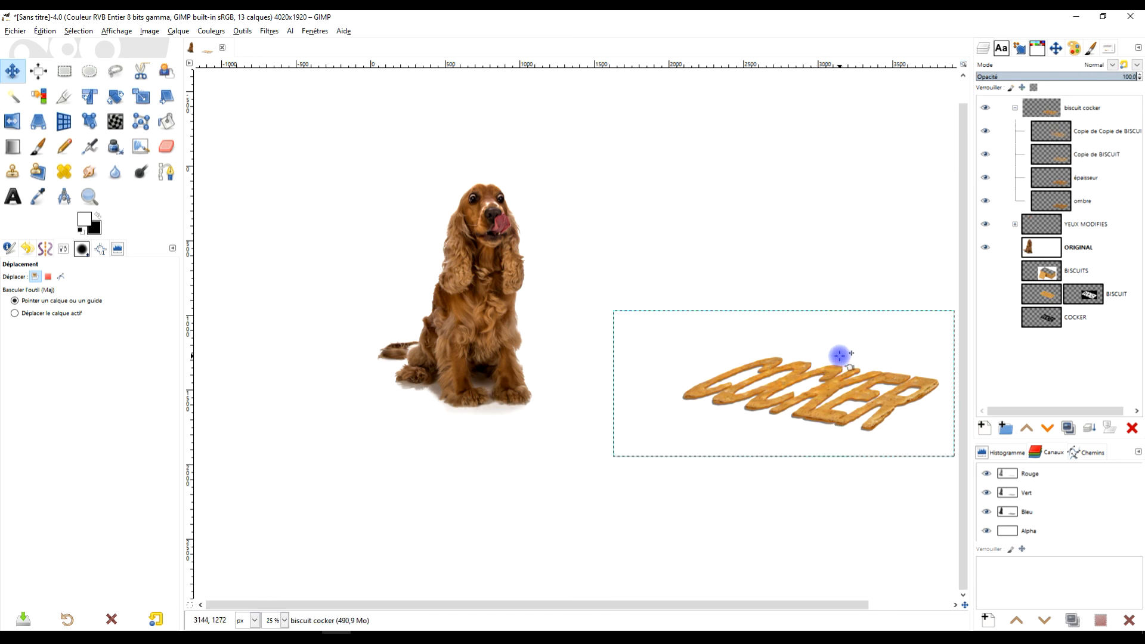
key("ctrl+z")
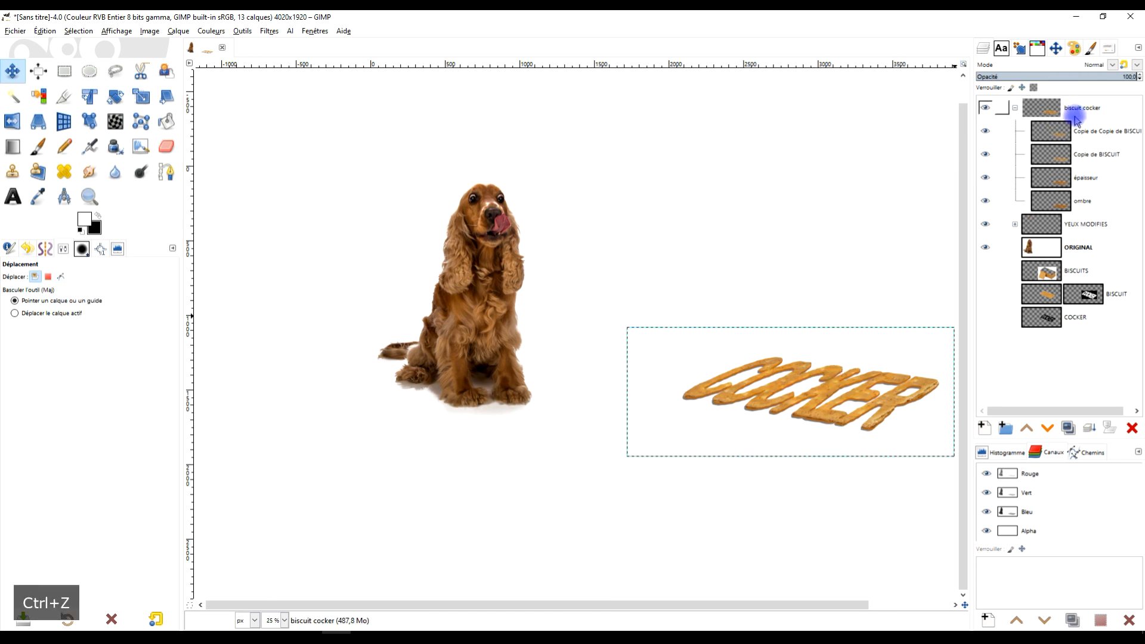
- Set the Move tool to move the active layer and shift the whole biscuit cocker group slightly closer to the dog
left_click(60, 313)
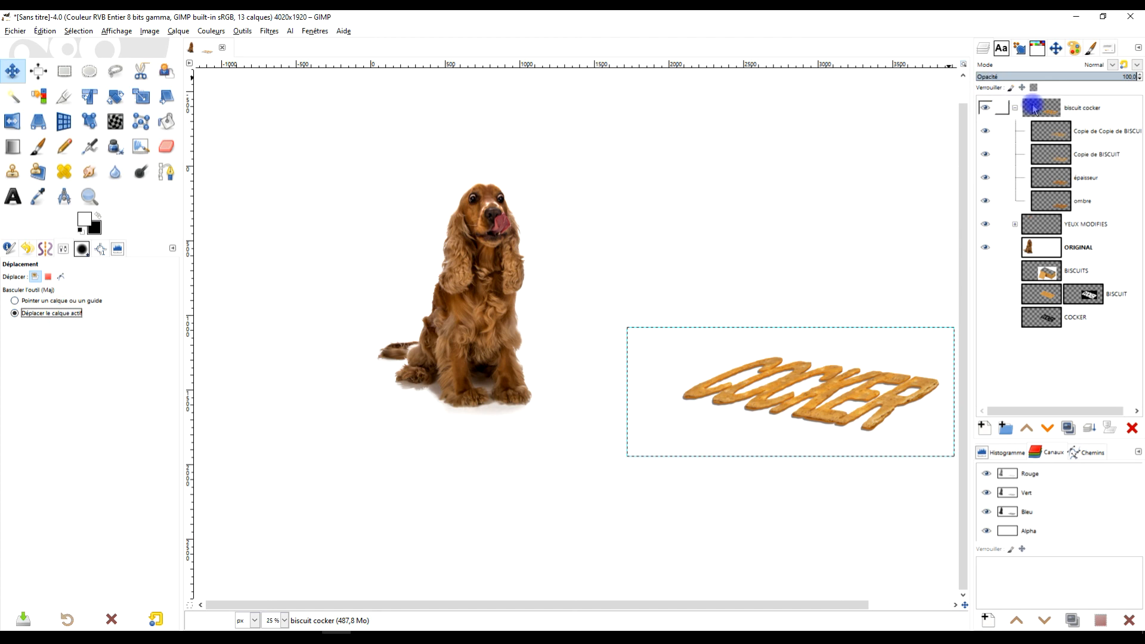
left_click(1014, 108)
left_click(828, 375)
left_click_drag(850, 392, 806, 382)
scroll(852, 286, "down", 4, "ctrl")
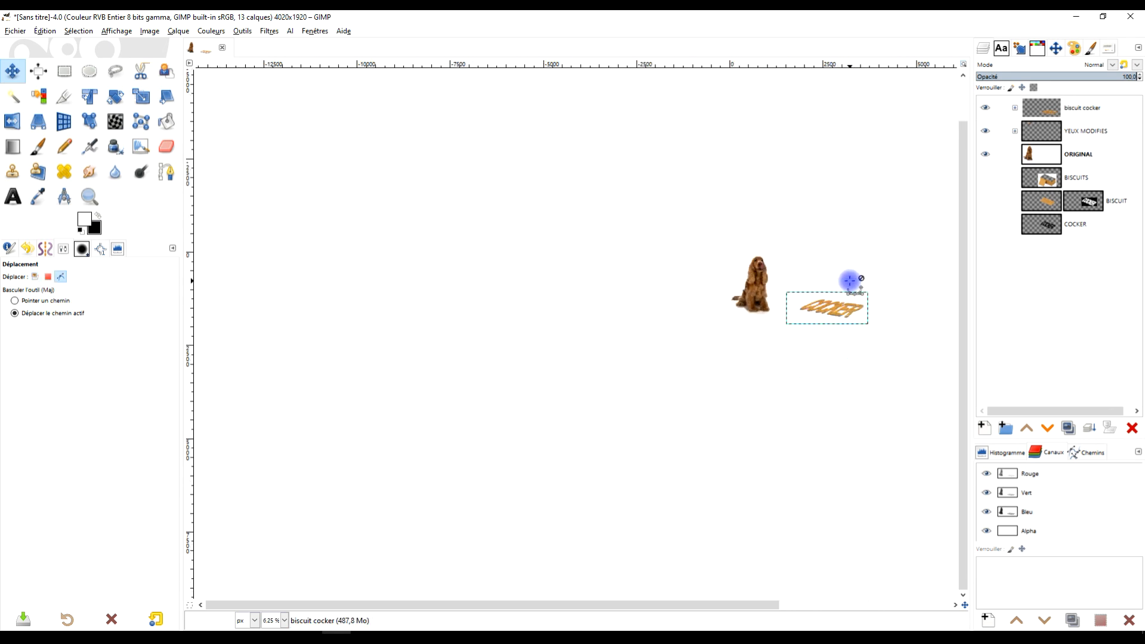
scroll(850, 281, "up", 5, "ctrl")
left_click_drag(843, 287, 738, 321)
scroll(843, 270, "down", 1, "ctrl")
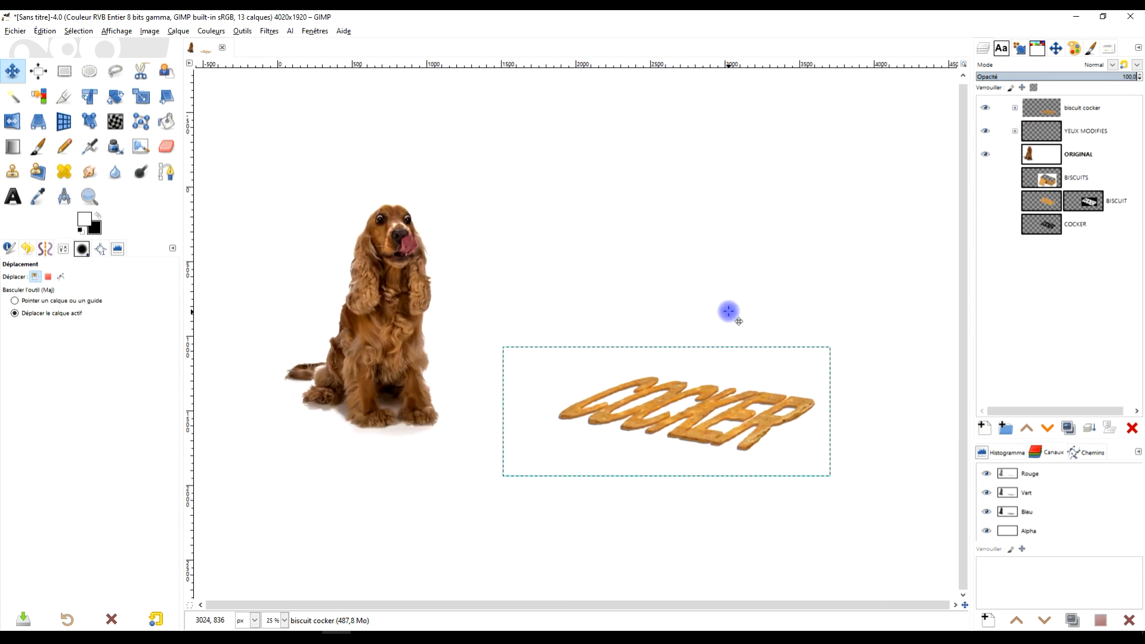
- Crop the image to 3720 × 1920 px, trimming the empty strip beyond the COCKER lettering
left_click(65, 99)
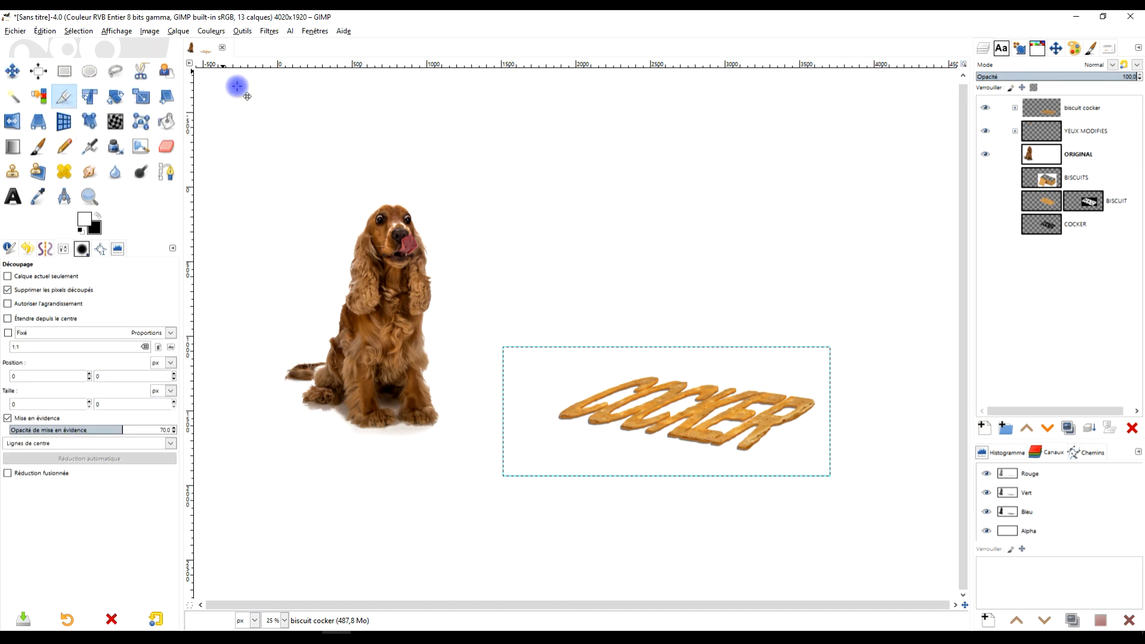
left_click_drag(279, 187, 843, 578)
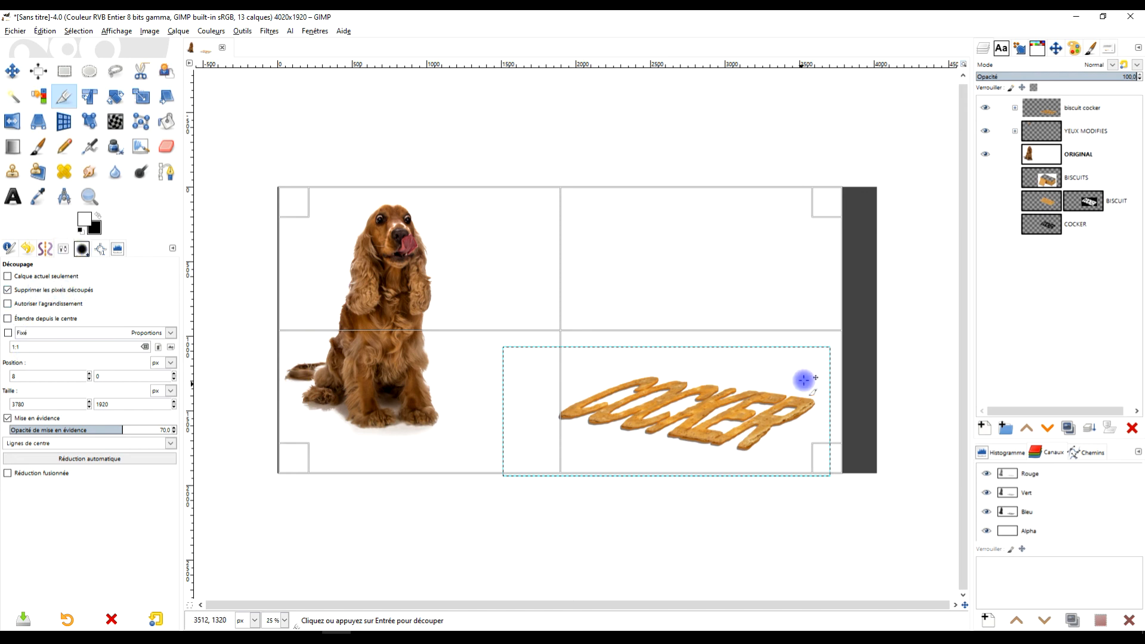
mouse_move(831, 337)
left_mouse_down()
mouse_move(808, 338)
mouse_move(824, 345)
left_mouse_up()
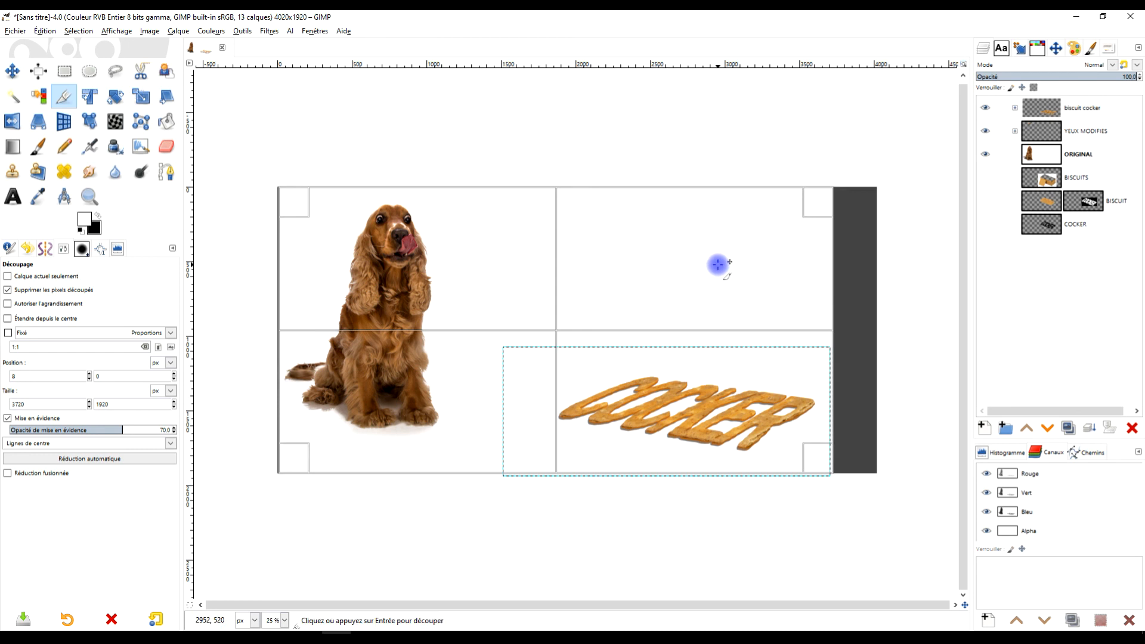
left_click(529, 315)
- Create a layer group named archives directly above the hidden BISCUITS layer
left_click(1049, 231)
left_click(991, 233)
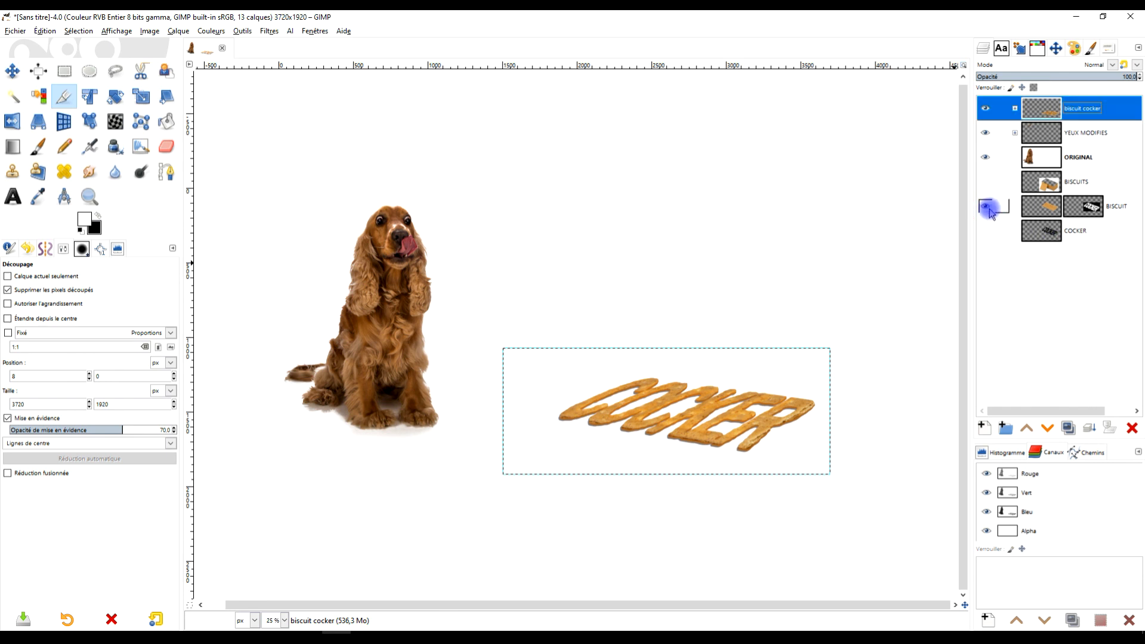
left_click_drag(1005, 205, 1048, 213)
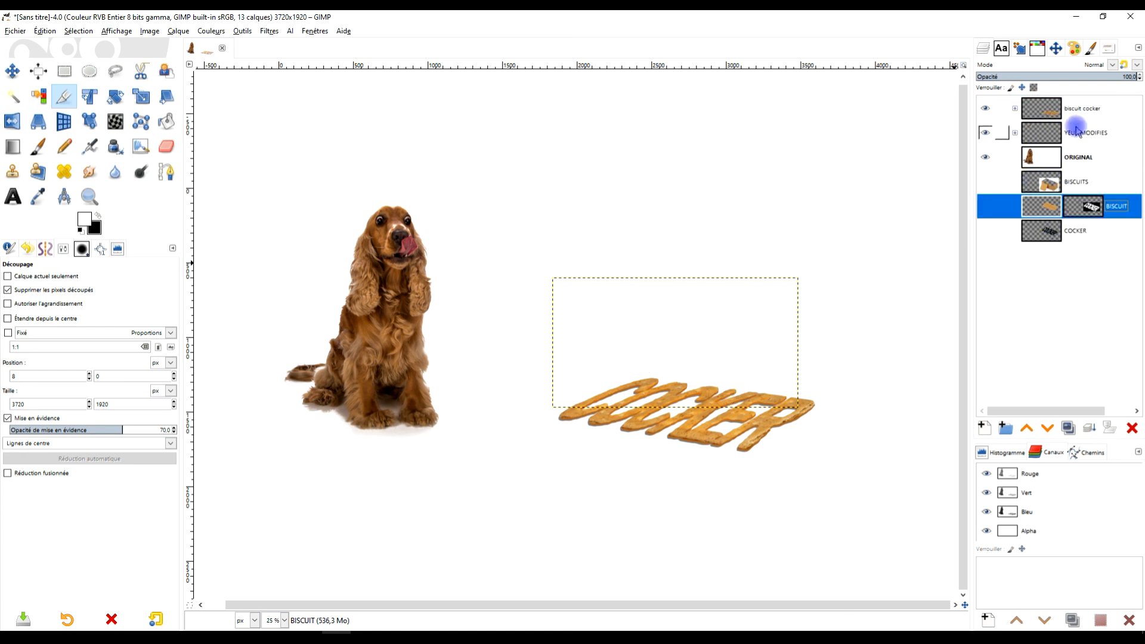
left_click(1049, 179)
left_click(1006, 428)
double_click(1091, 180)
type("archives")
key("Return")
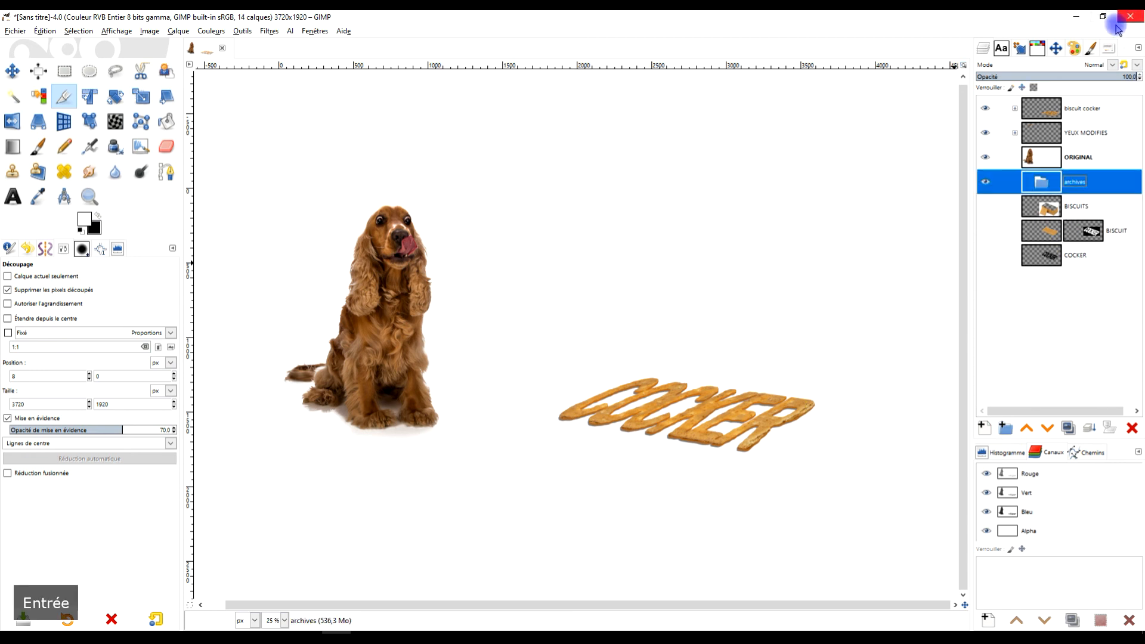
- Move the BISCUITS, BISCUIT and COCKER layers into the archives group, then collapse and hide the group
left_click_drag(1045, 208, 1047, 189)
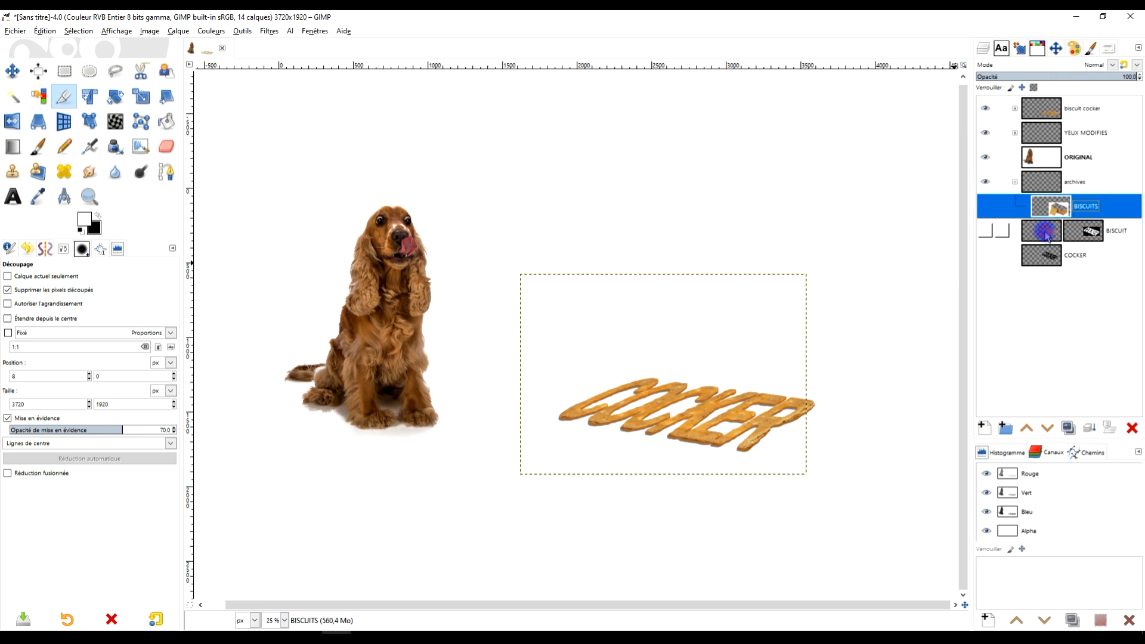
left_click_drag(1046, 233, 1052, 200)
left_click_drag(1043, 254, 1053, 221)
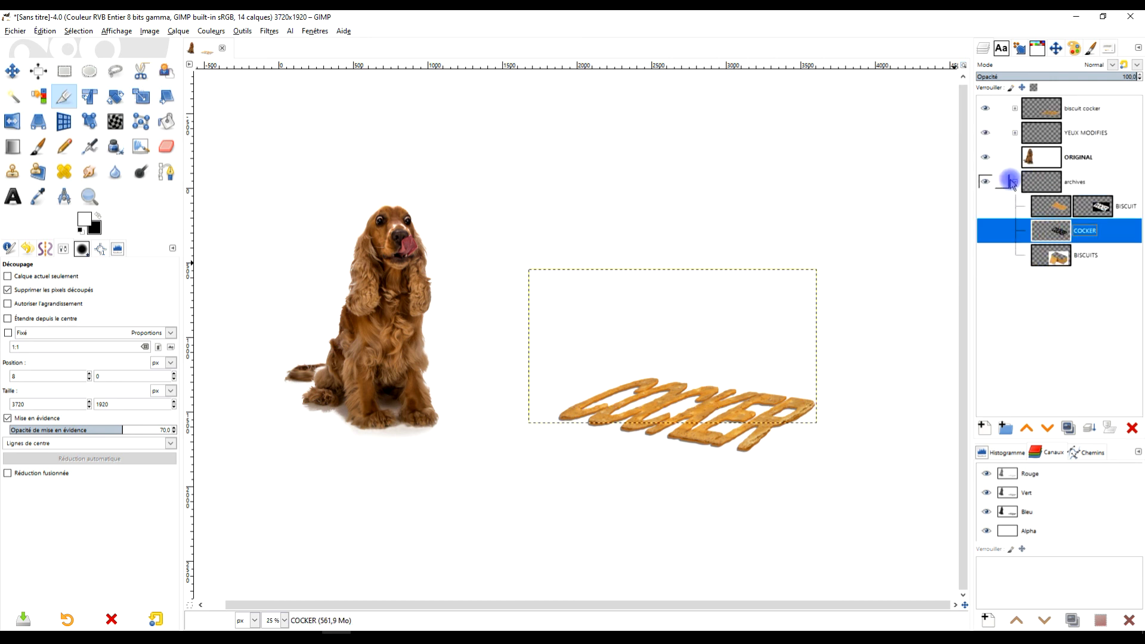
left_click(1010, 183)
left_click(984, 182)
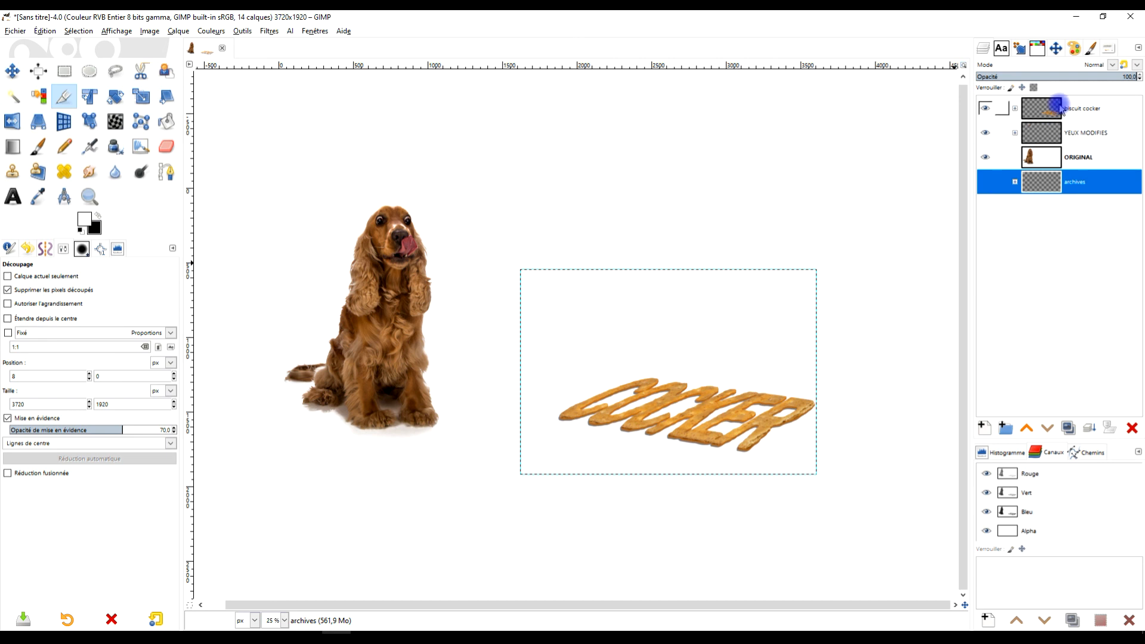
left_click(1054, 115)
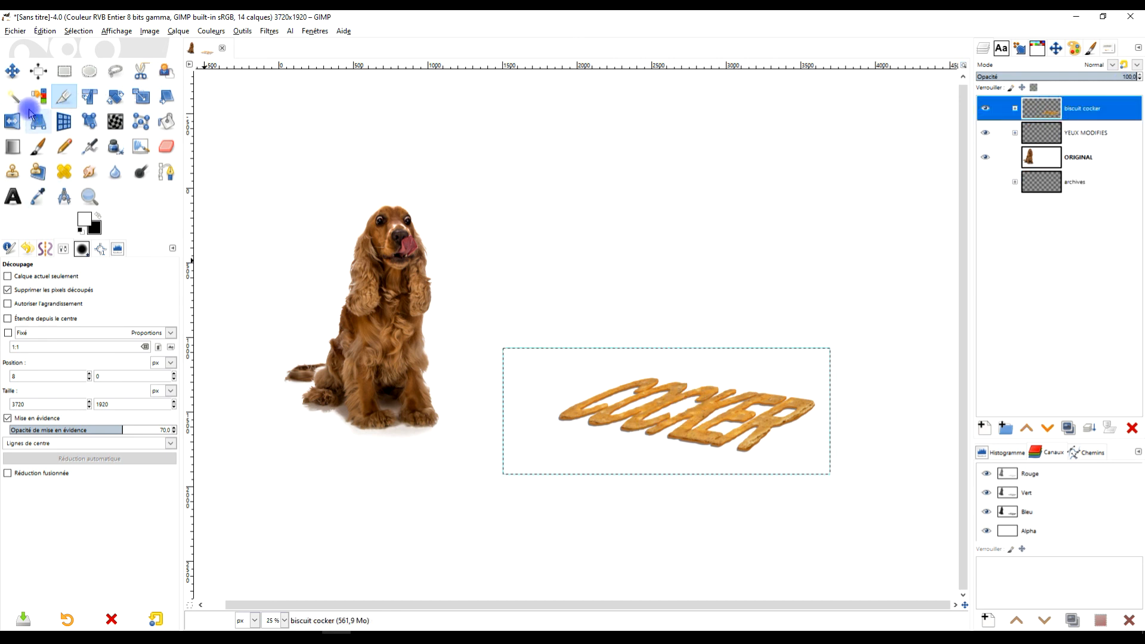
left_click(12, 71)
left_click(1038, 164)
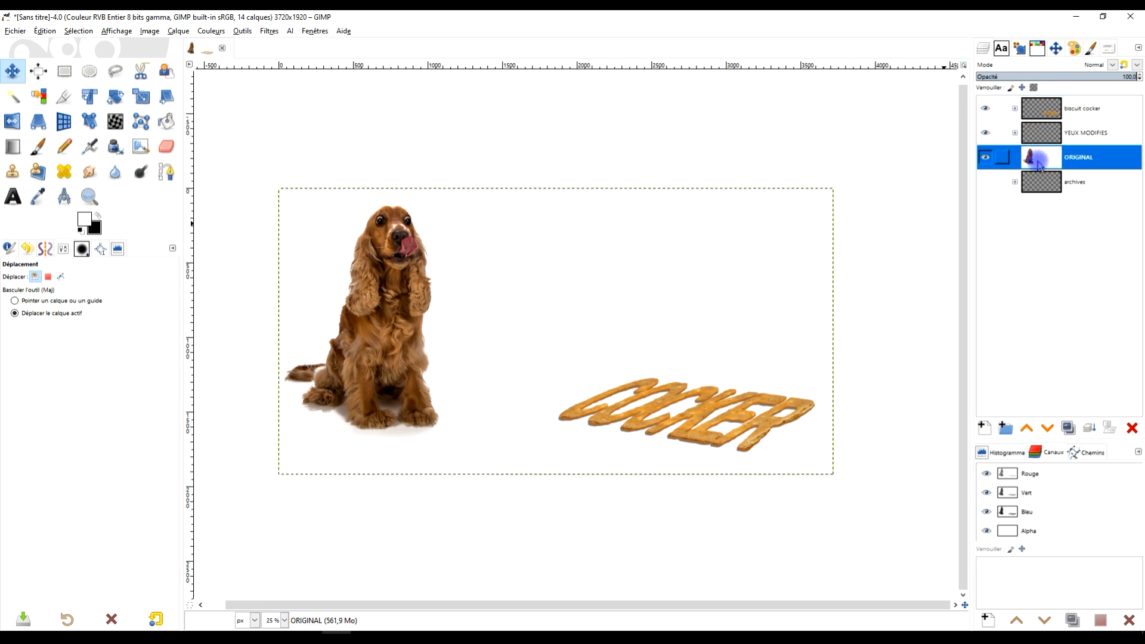
left_click_drag(656, 243, 669, 261)
left_click(90, 197)
left_click_drag(287, 203, 858, 517)
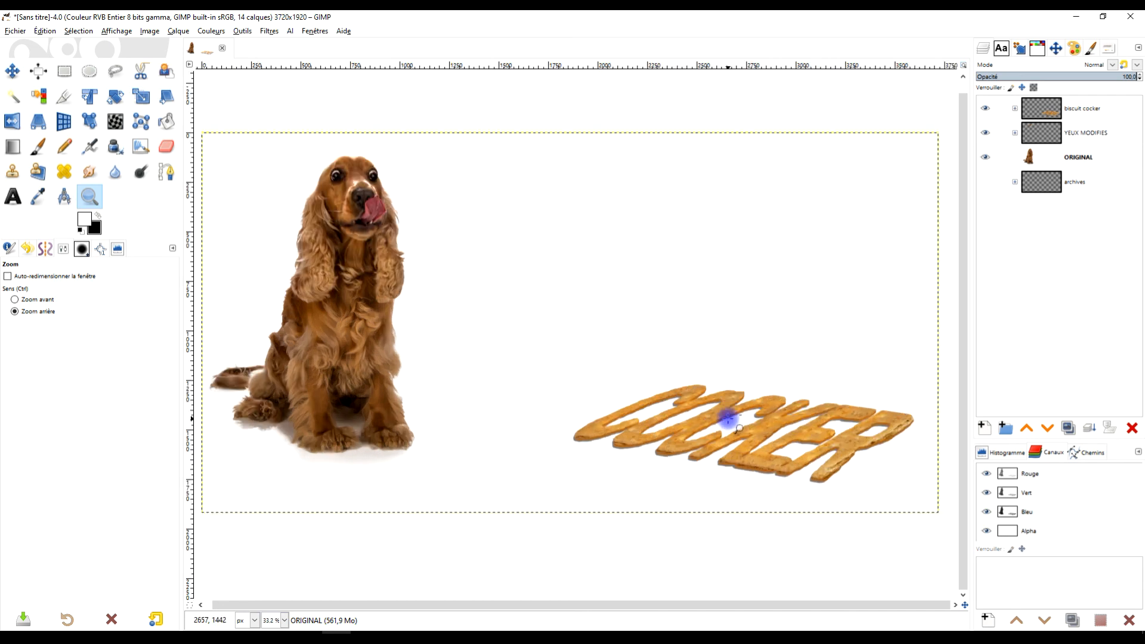
left_click(729, 418)
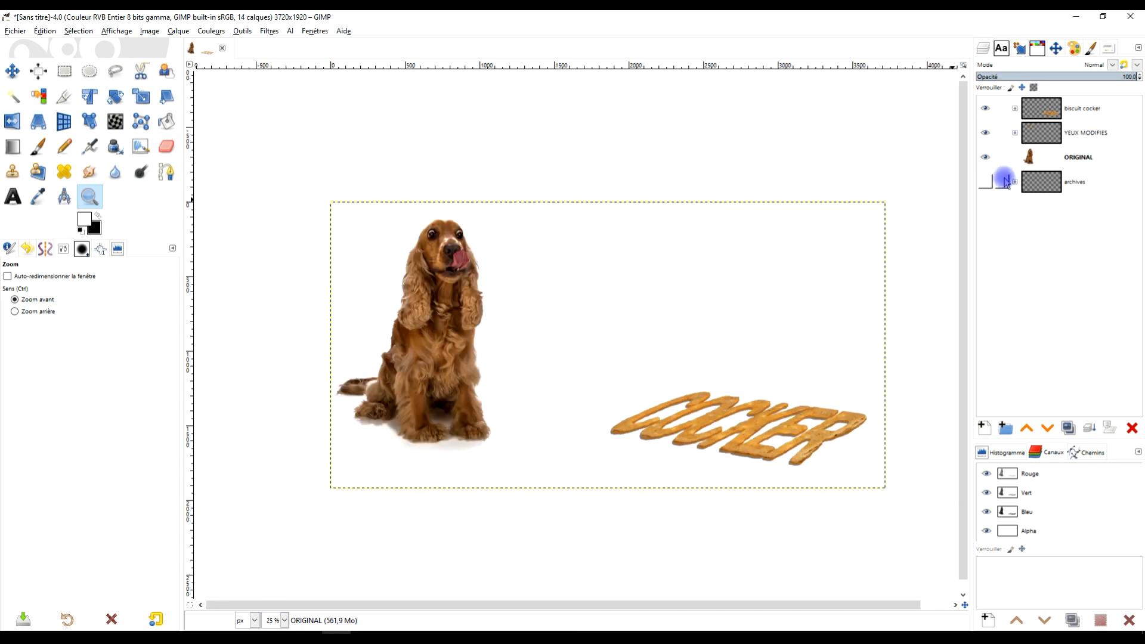
left_click(1038, 157)
left_click(179, 31)
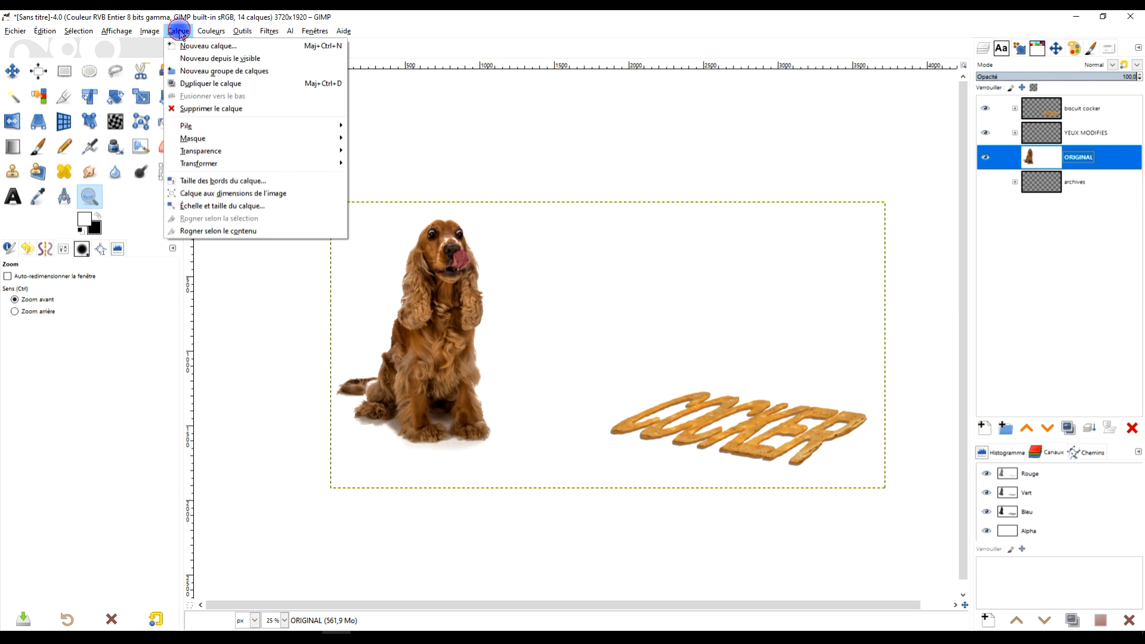
mouse_move(259, 162)
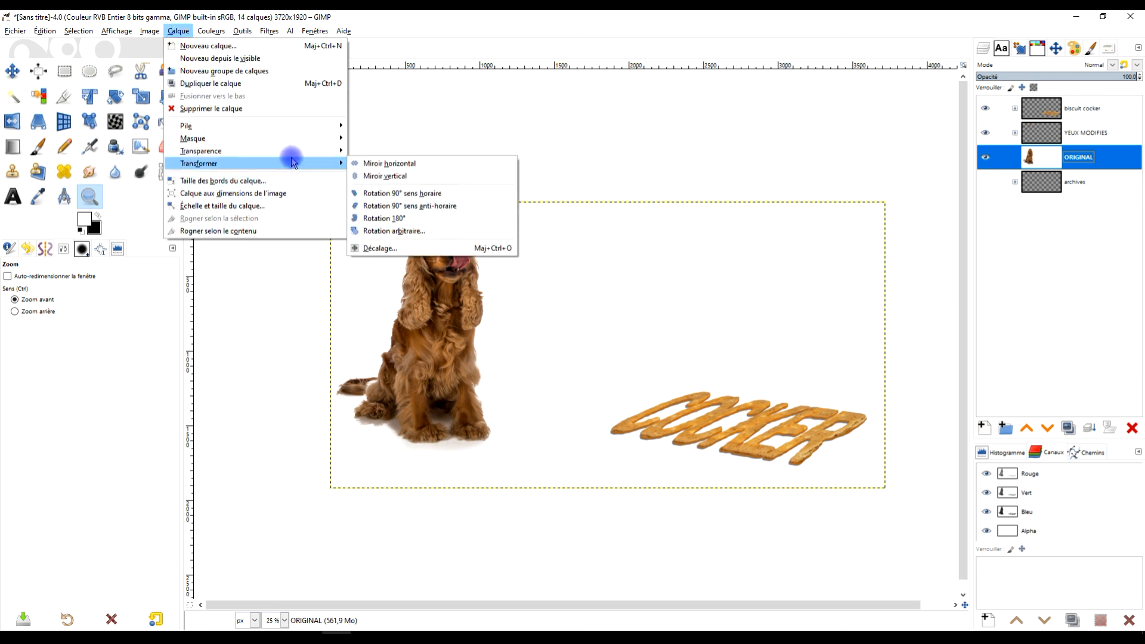
left_click(373, 248)
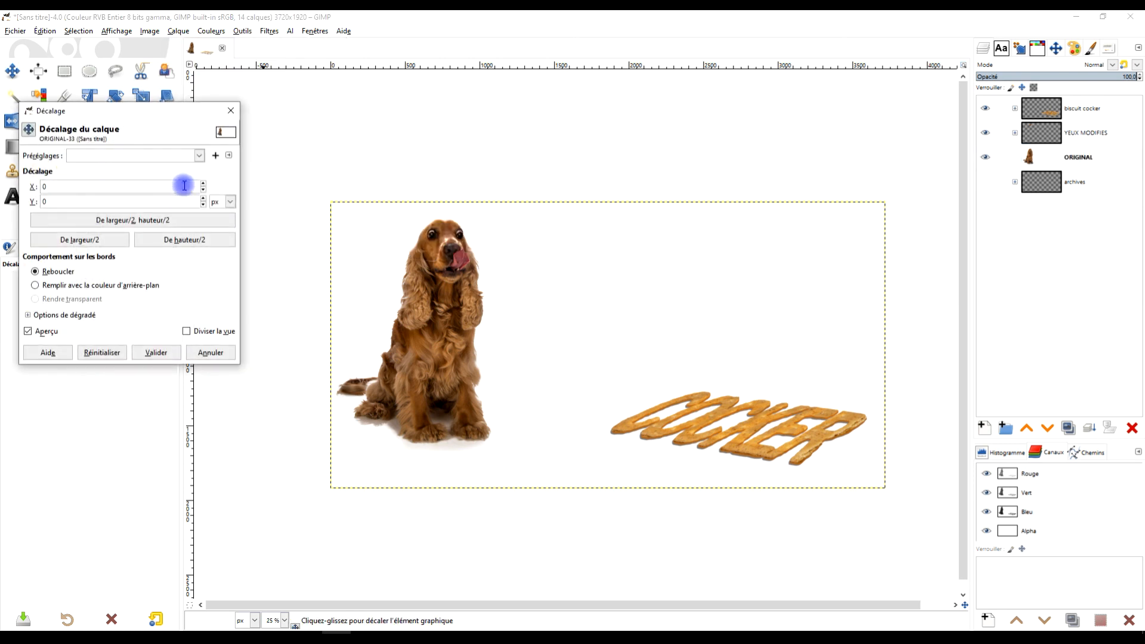
left_click_drag(203, 188, 204, 187)
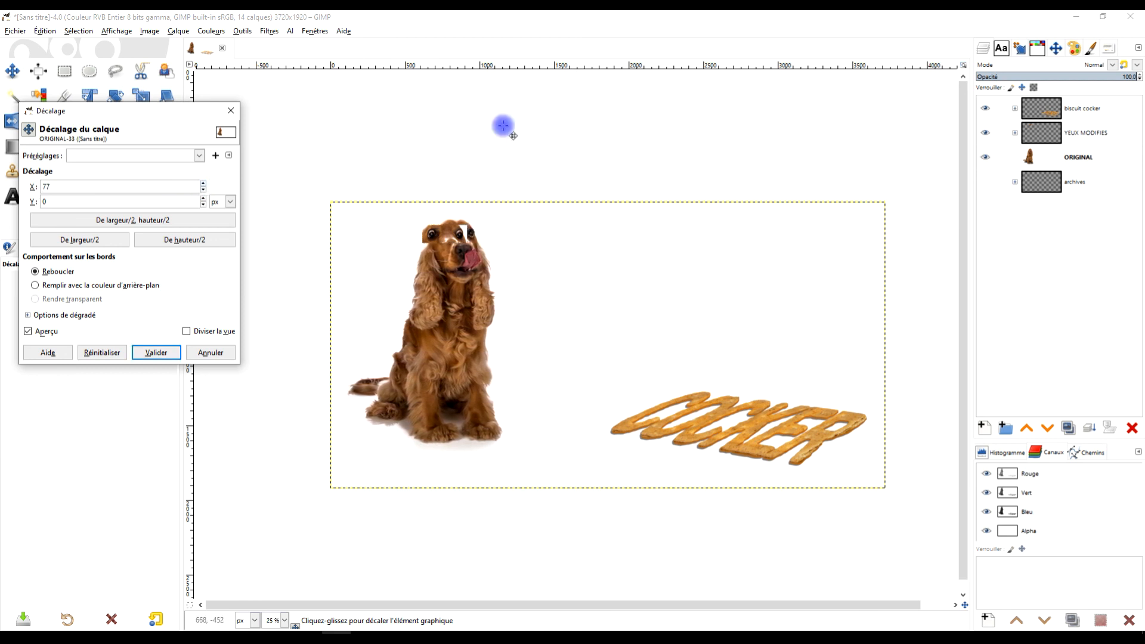
key("ctrl+z")
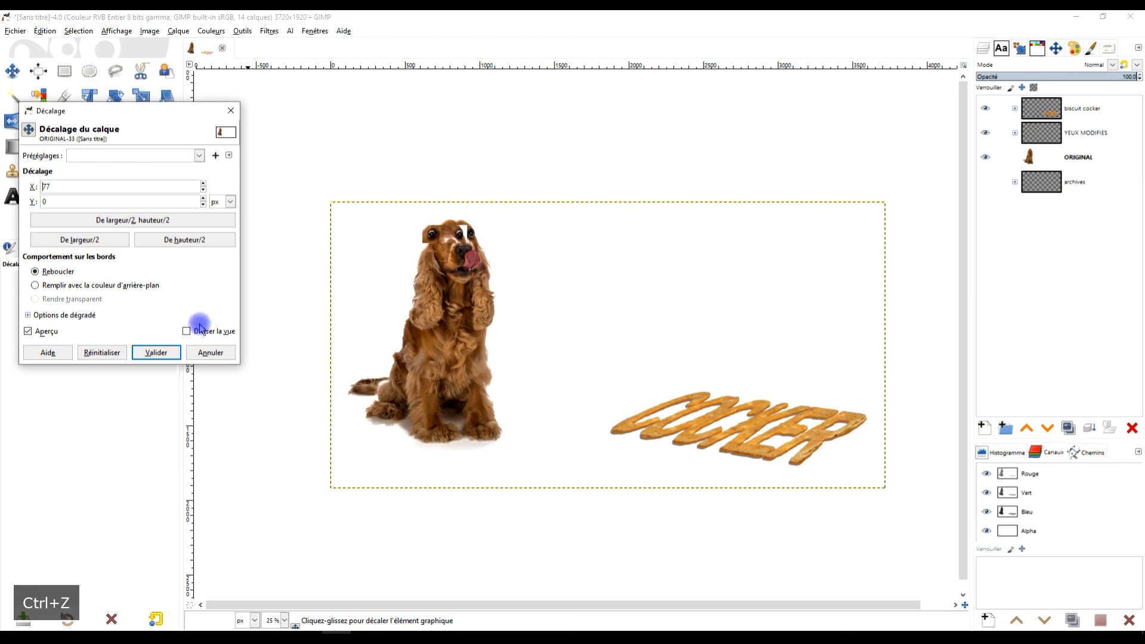
left_click(210, 353)
- Create a white-filled layer named blanc at 3720 × 1920 px and place it directly beneath the ORIGINAL layer
left_click(1087, 133)
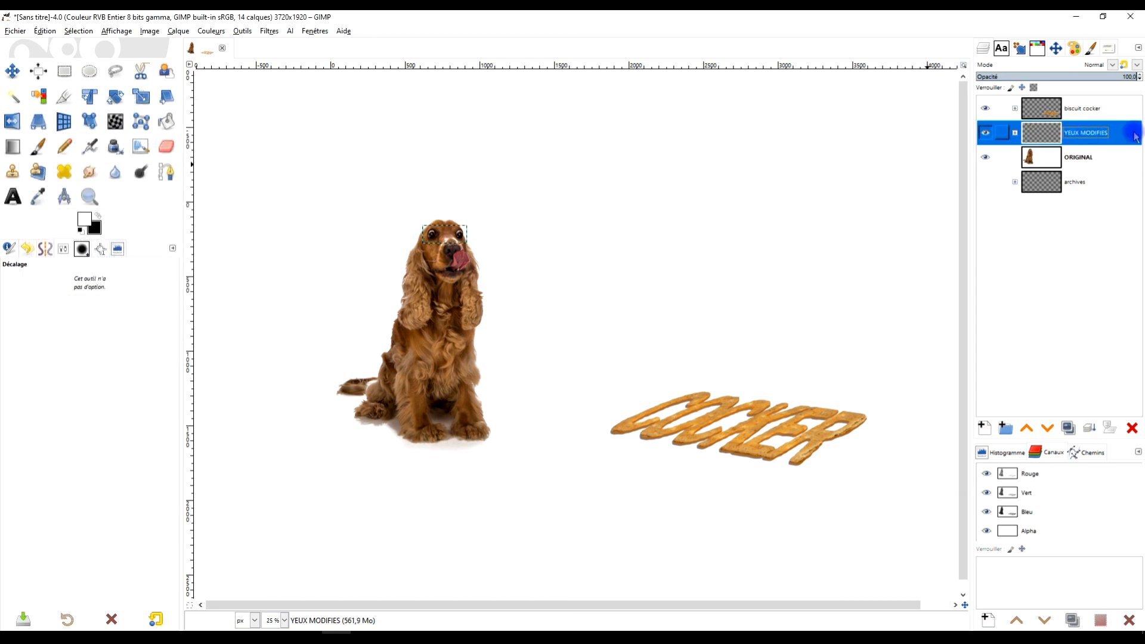
left_click(1096, 162)
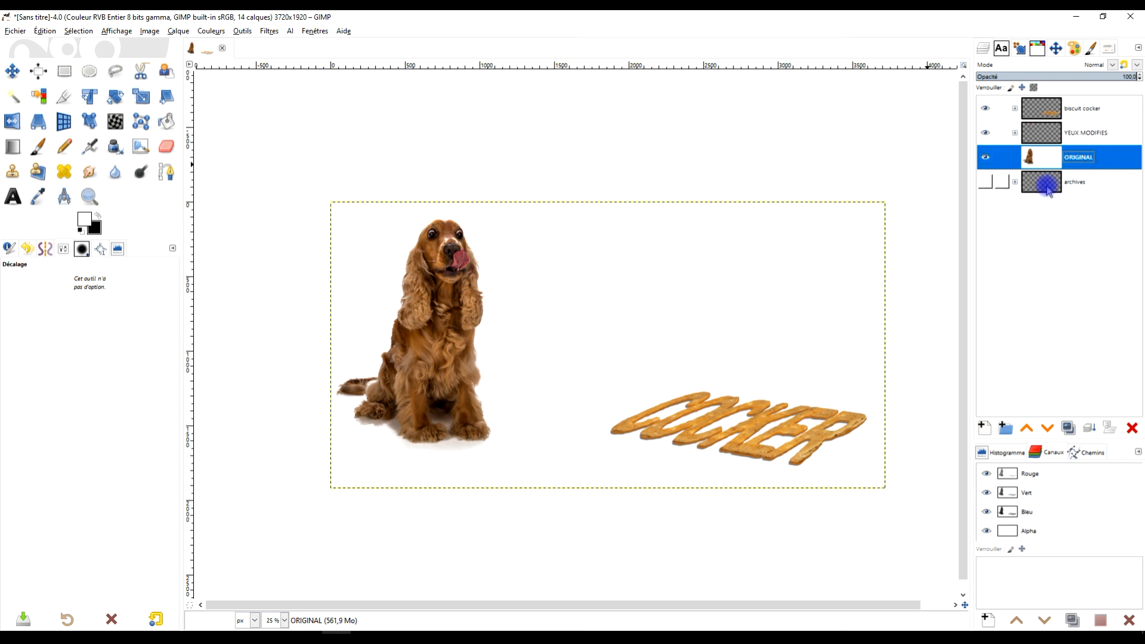
left_click(985, 427)
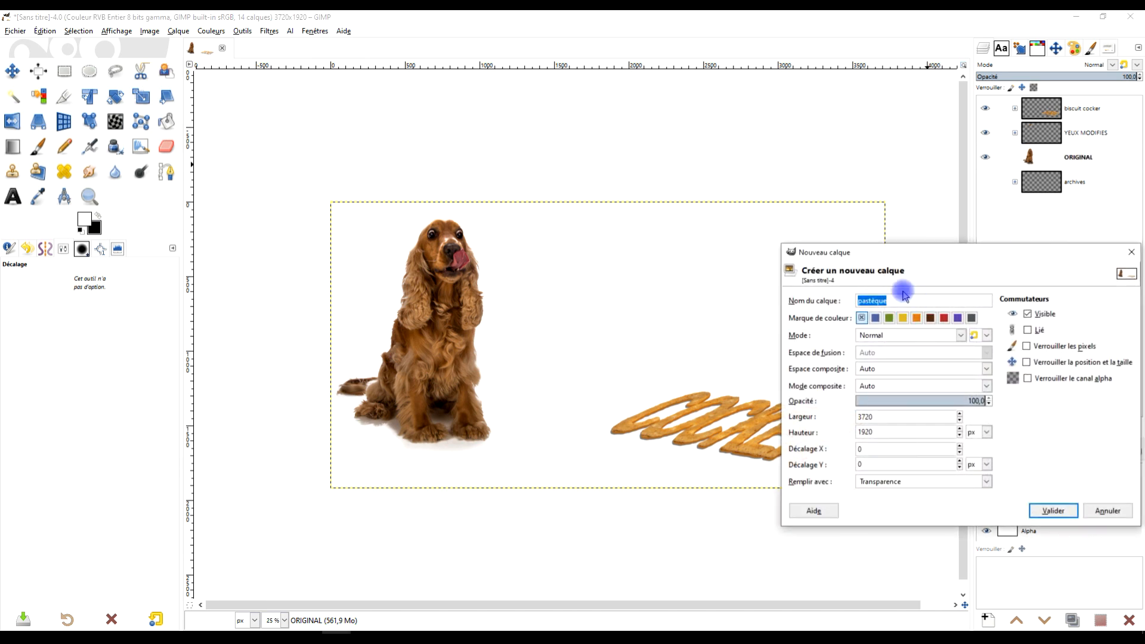
type("blanc")
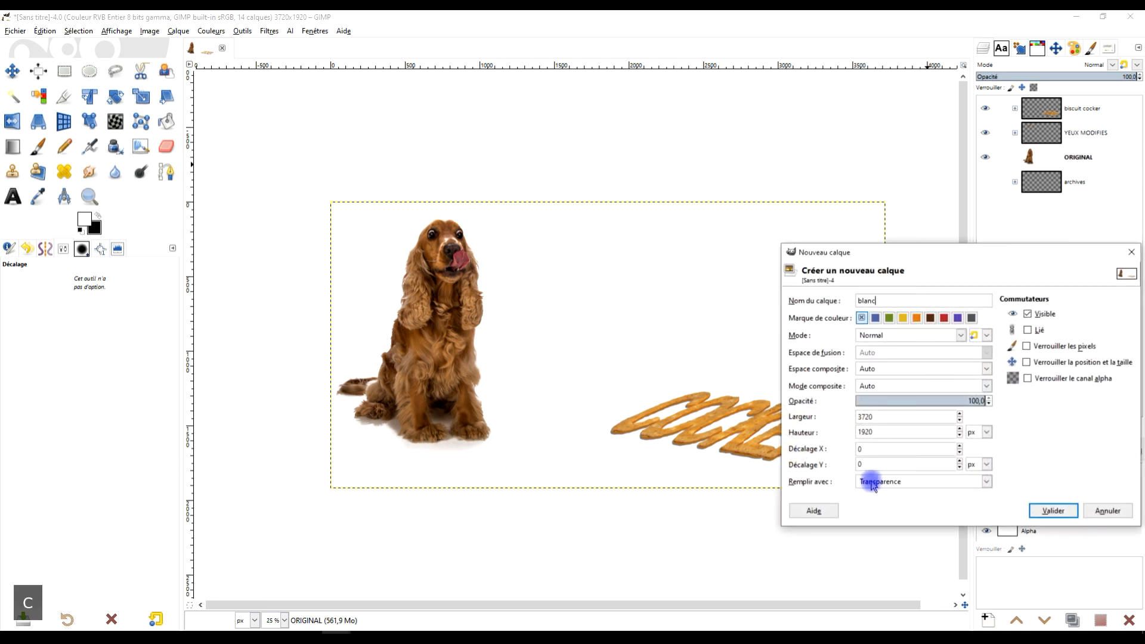
left_click(872, 484)
left_click(878, 530)
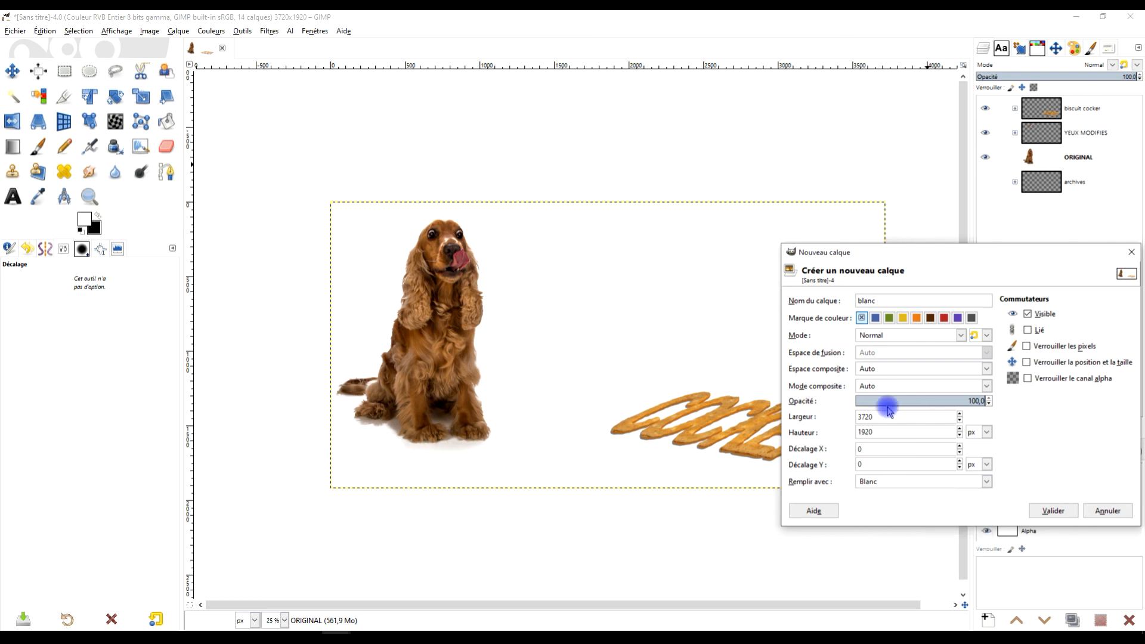
left_click(1051, 510)
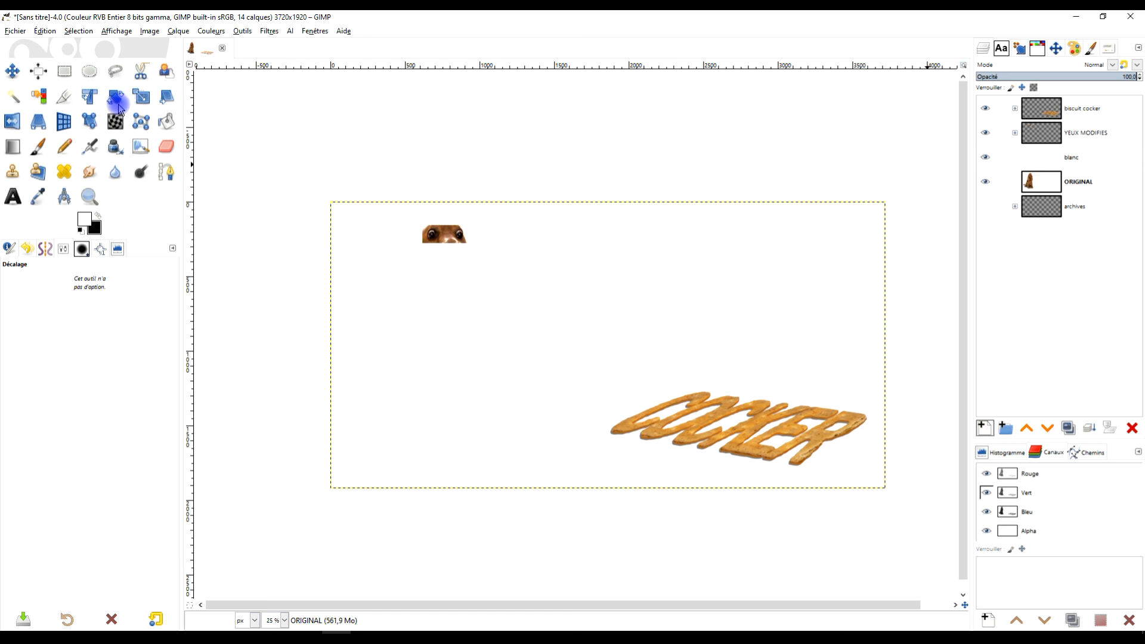
left_click(1045, 429)
- Scale the blanc layer to 3936 × 1920 px, extending it on the dog's side, and fit the canvas to the layers
key("shift+s")
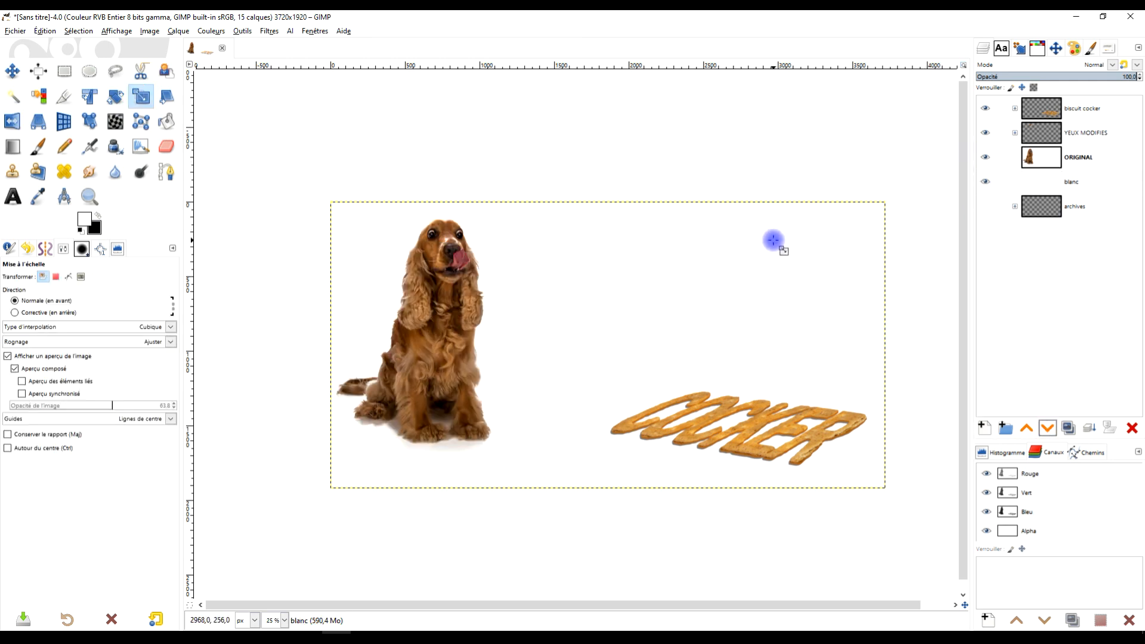
left_click(773, 240)
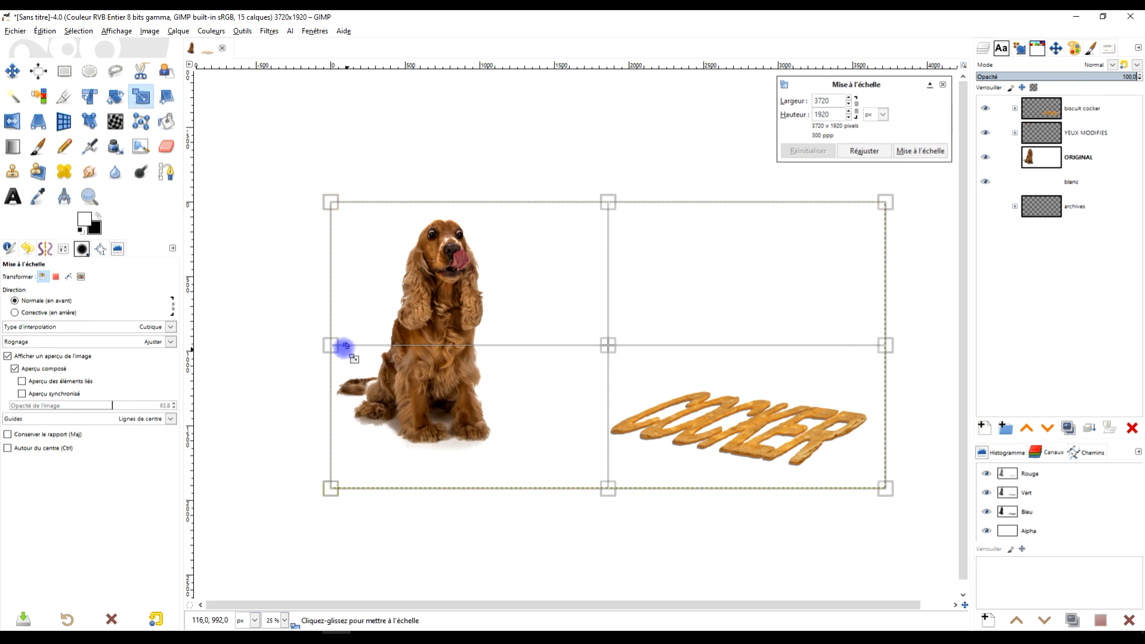
left_click_drag(329, 345, 294, 338)
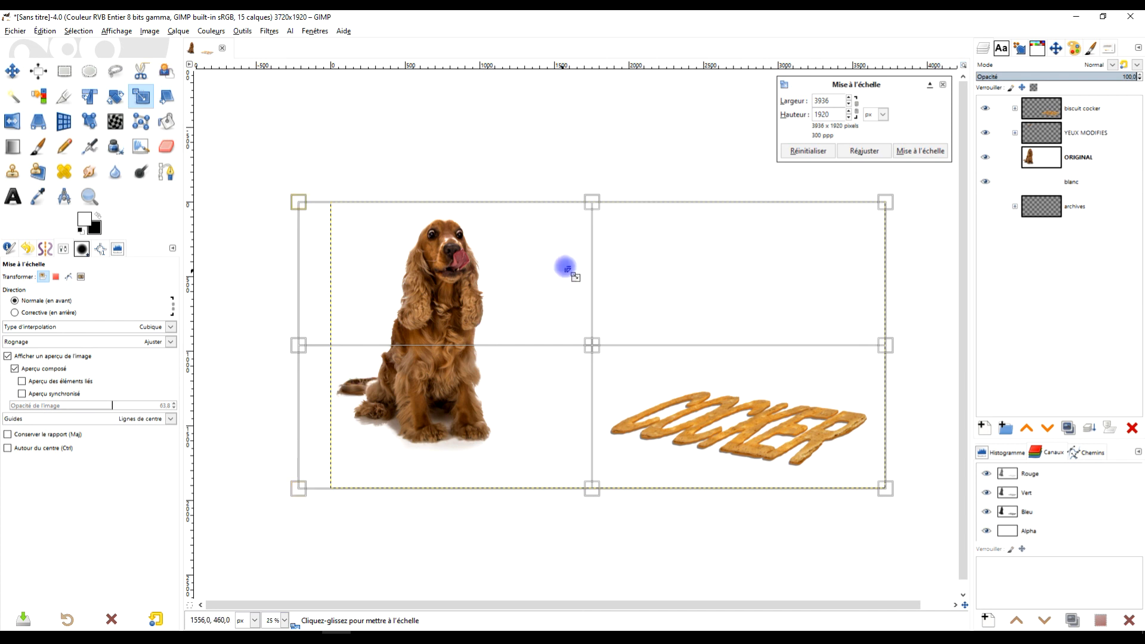
left_click(921, 151)
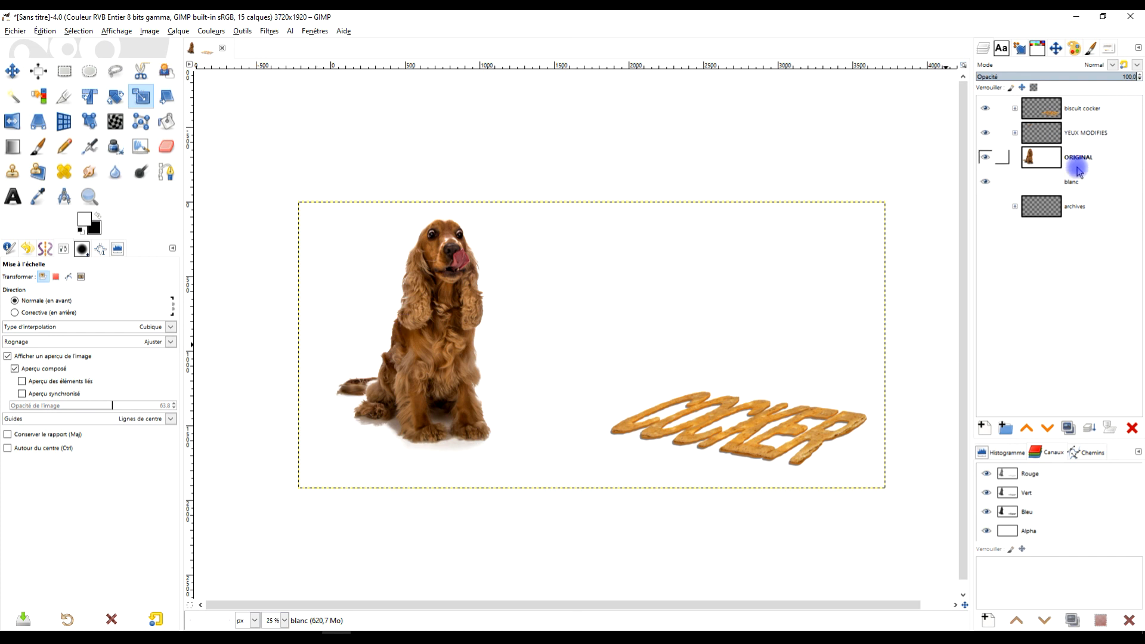
left_click(149, 31)
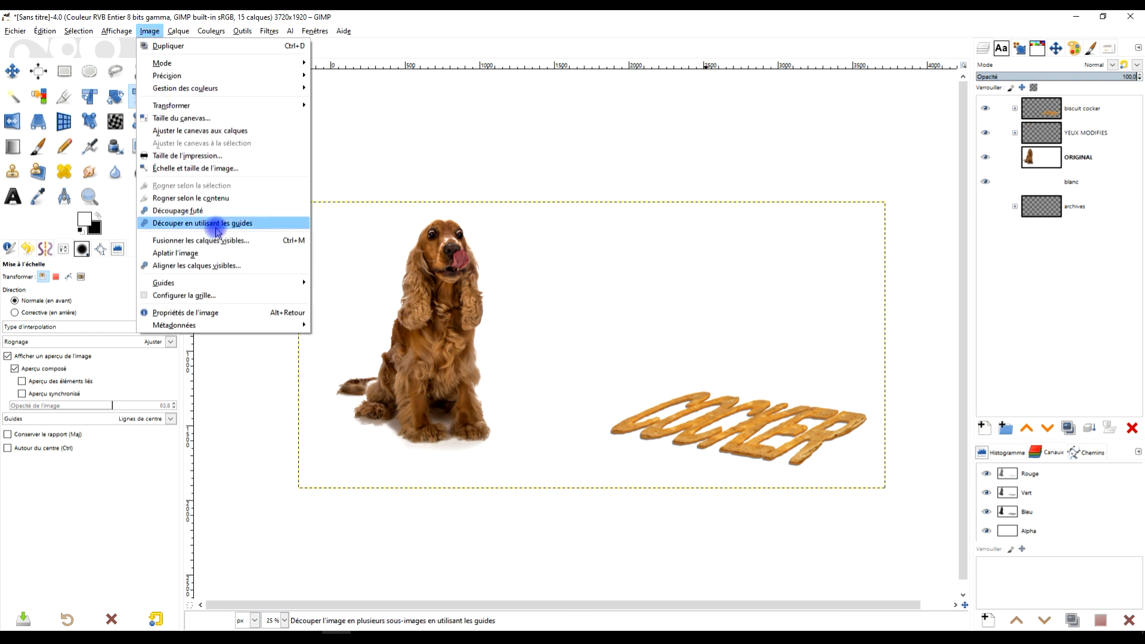
left_click(261, 131)
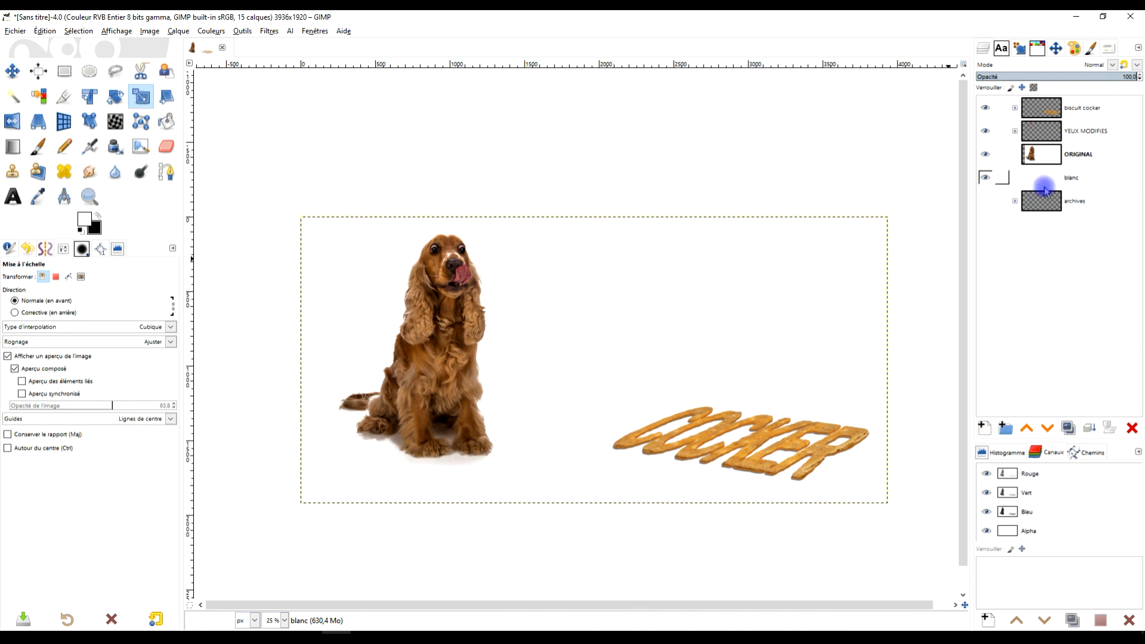
- Widen the blanc layer to 4016 px beyond the COCKER lettering and fit the canvas to the layers again
left_click(812, 337)
left_click_drag(889, 360, 902, 360)
left_click(906, 150)
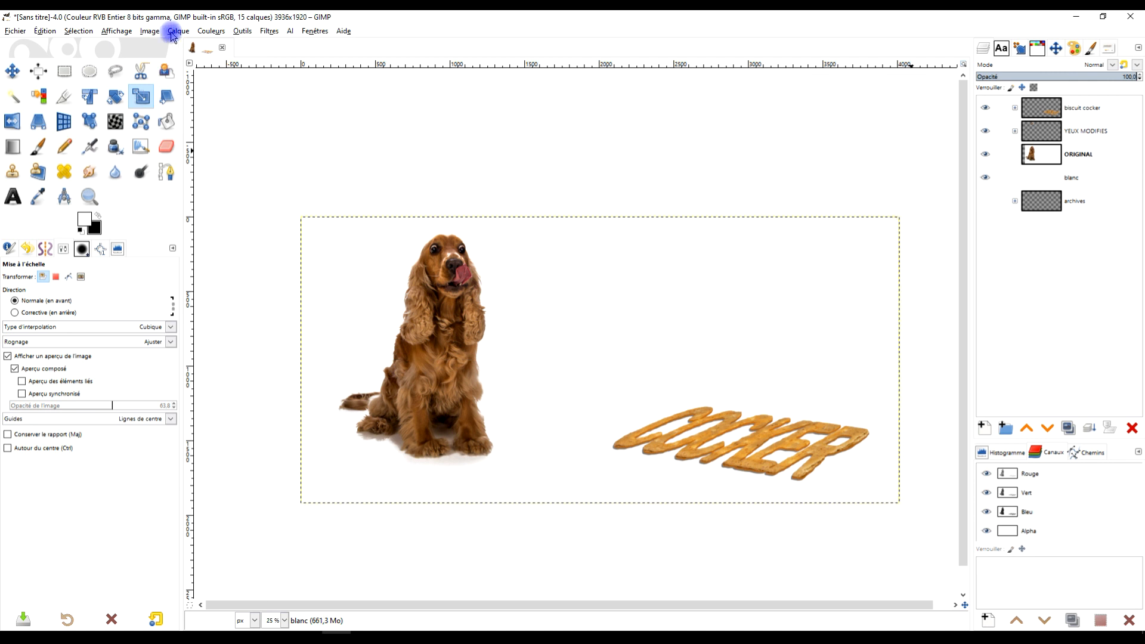
left_click(149, 30)
left_click(236, 132)
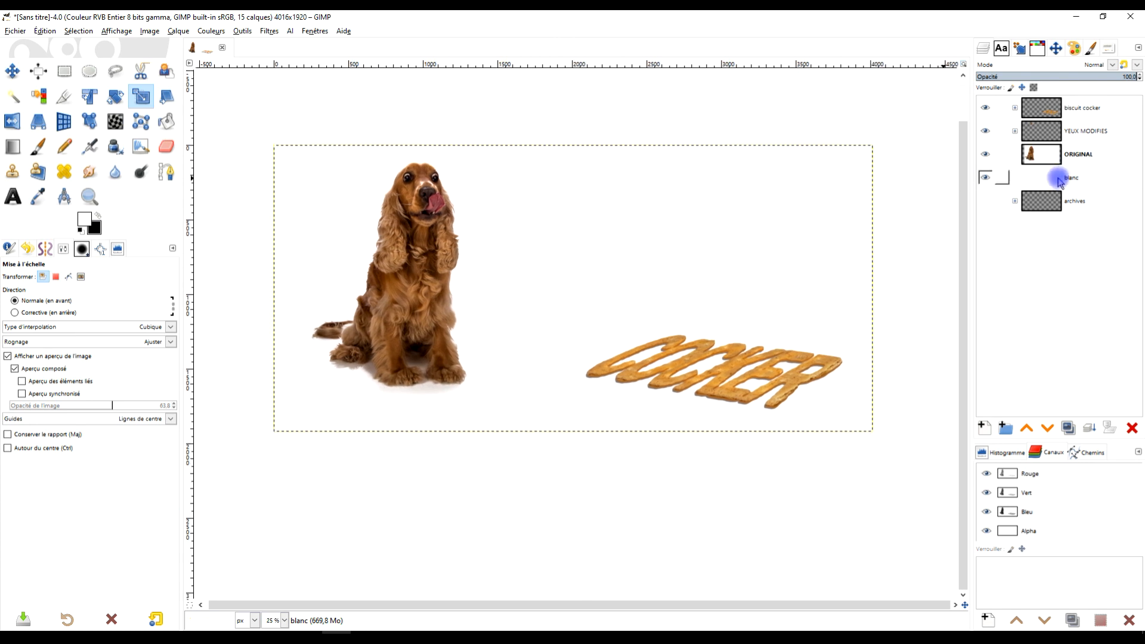
- Merge the ORIGINAL layer down into blanc and rename the merged layer arrière-plan
left_click(1044, 153)
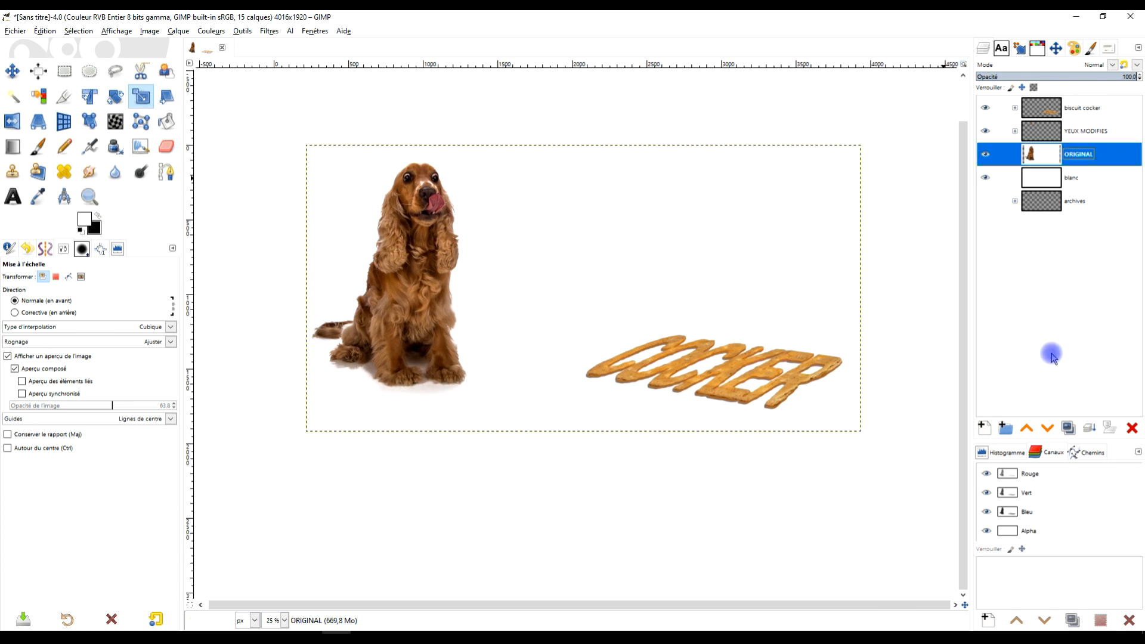
left_click(1090, 428)
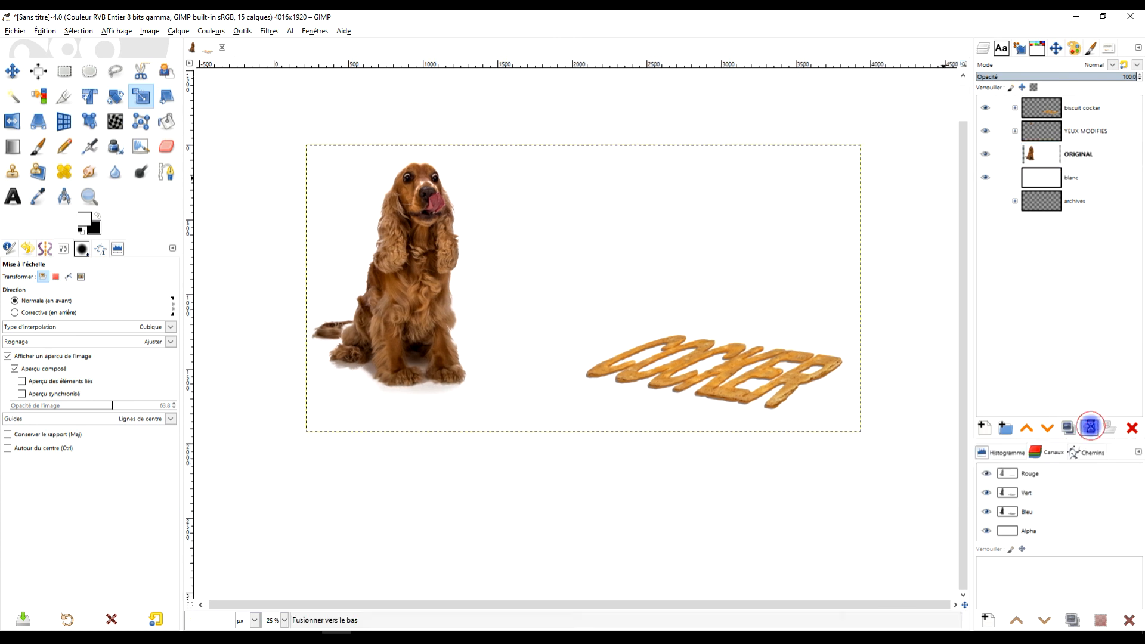
double_click(1071, 154)
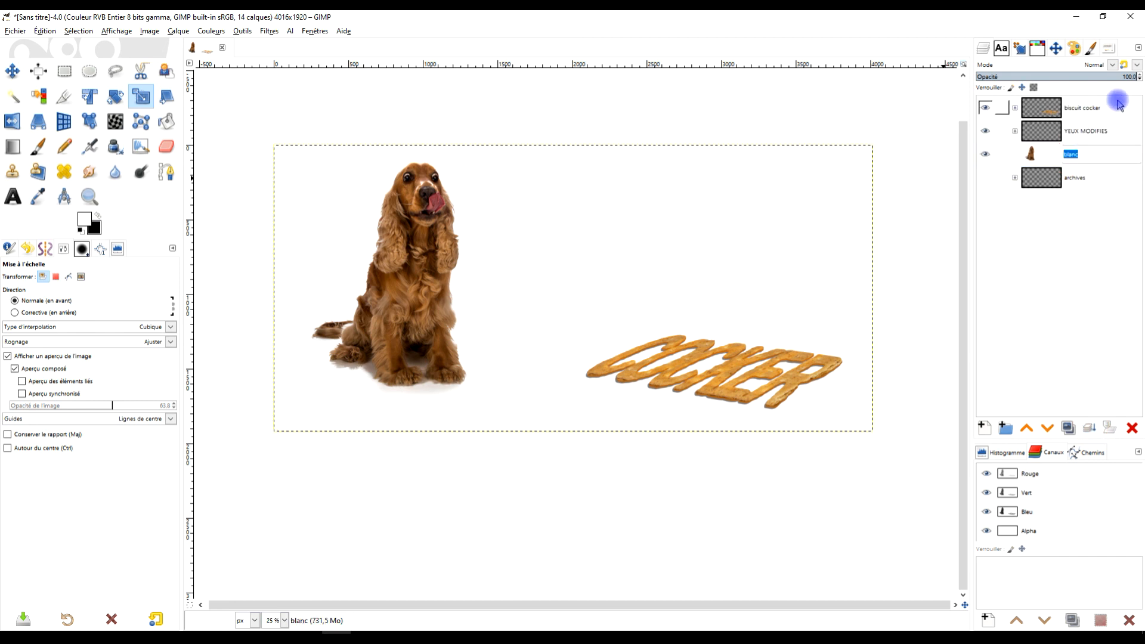
type("rrière-p")
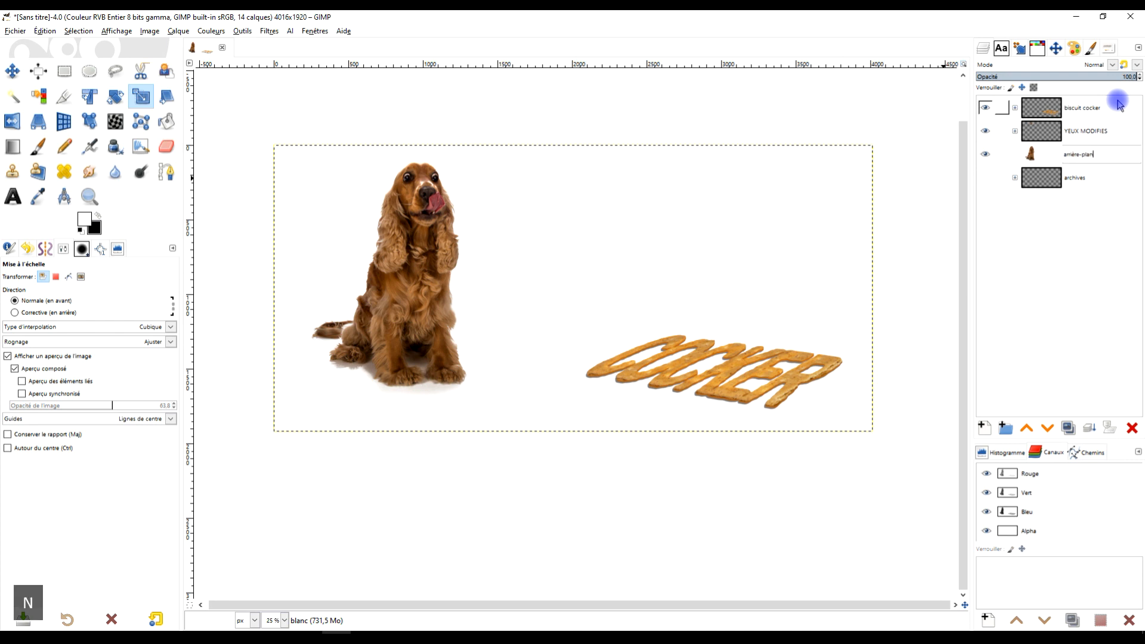
type("rrière-plan")
key("Return")
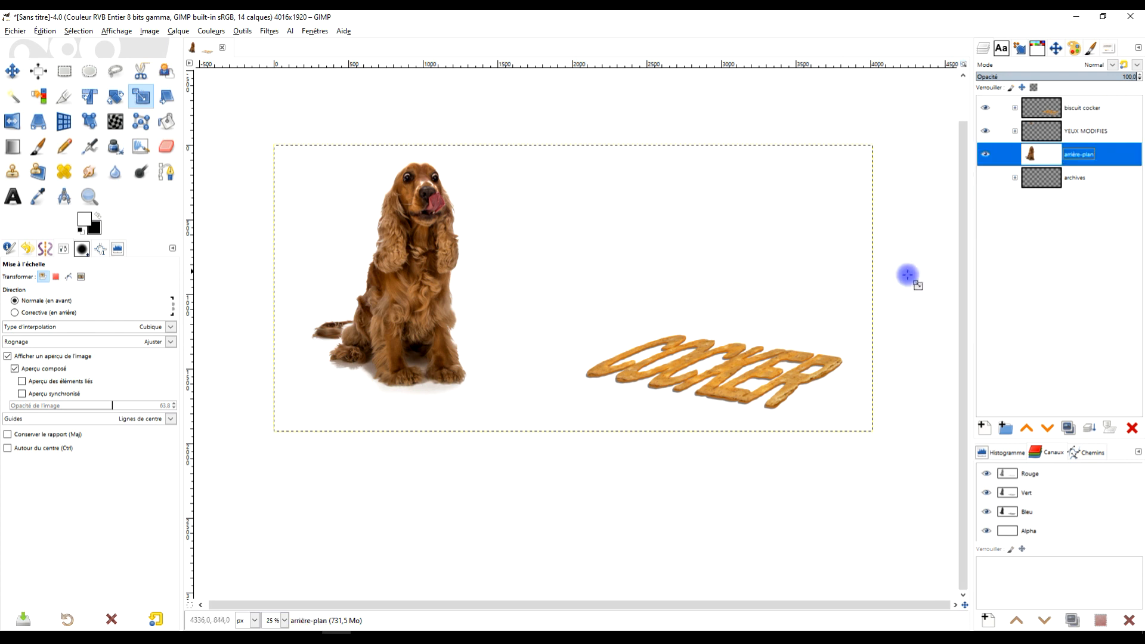
- Expand the biscuit cocker group and make its uppermost layer, Copie de Copie de BISCUIT, active
left_click(89, 197)
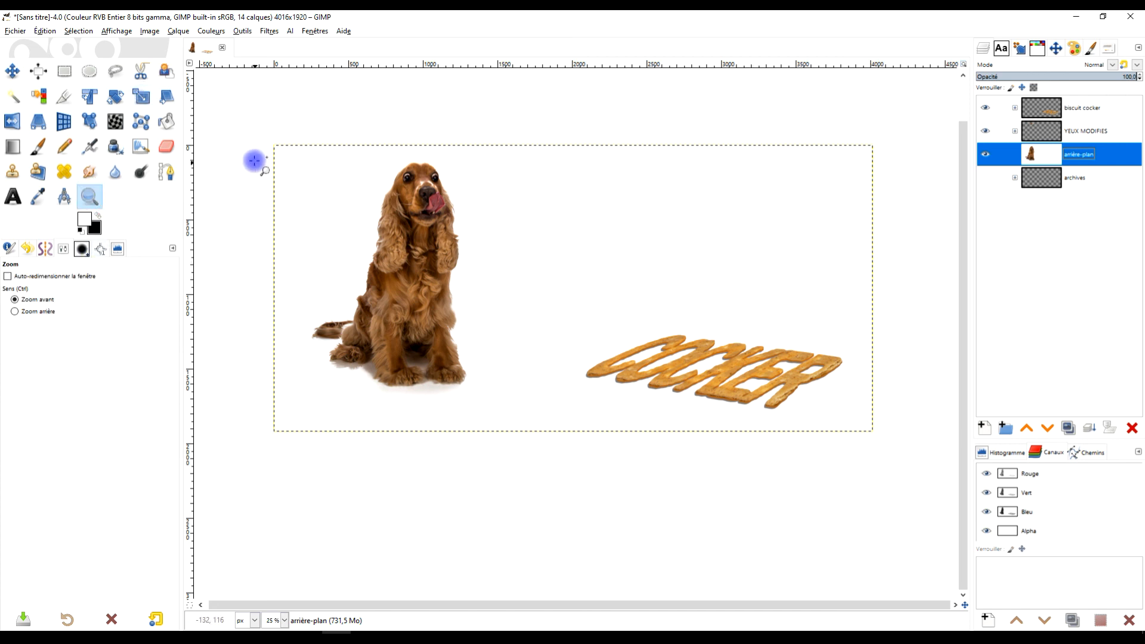
left_click_drag(258, 140, 886, 447)
scroll(741, 383, "down", 3)
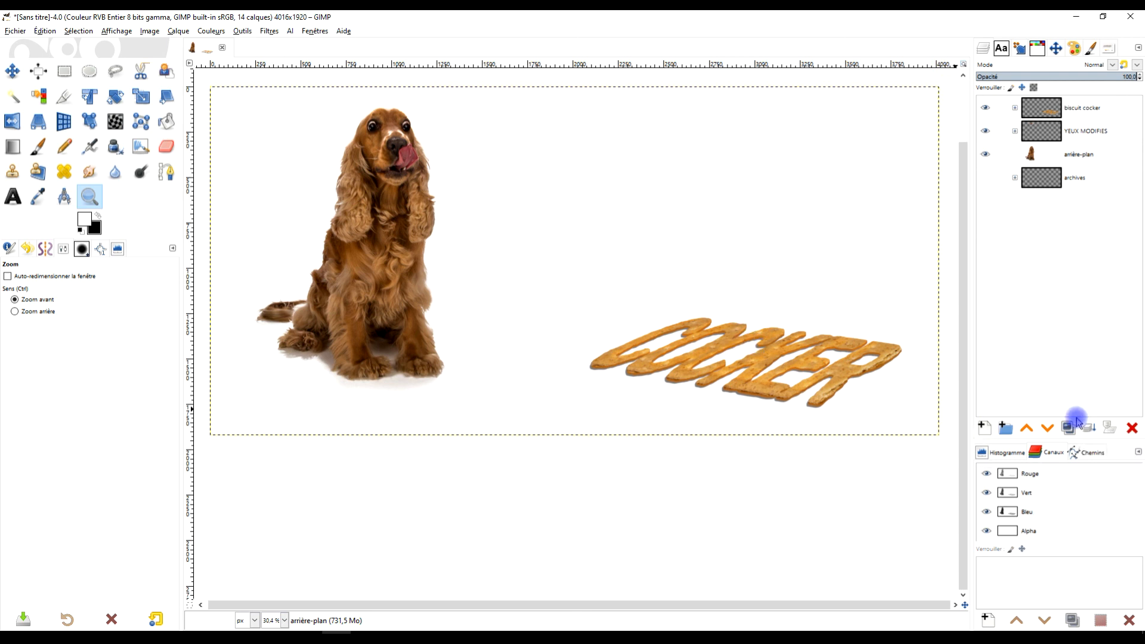
left_click(1062, 110)
left_click(749, 360)
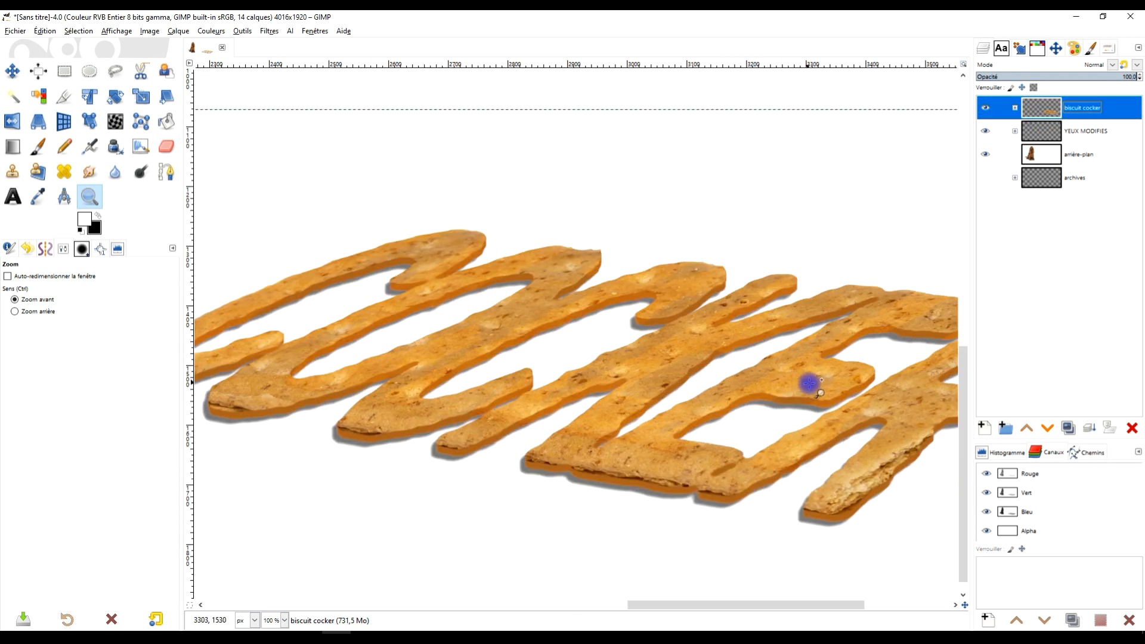
left_click(826, 436)
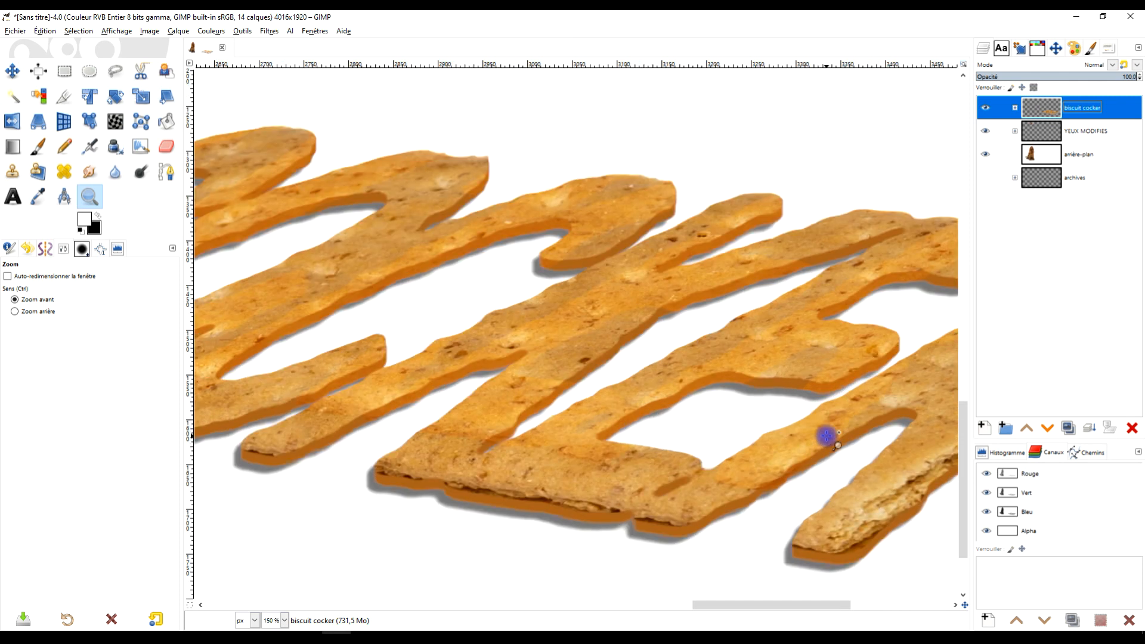
left_click(1045, 99)
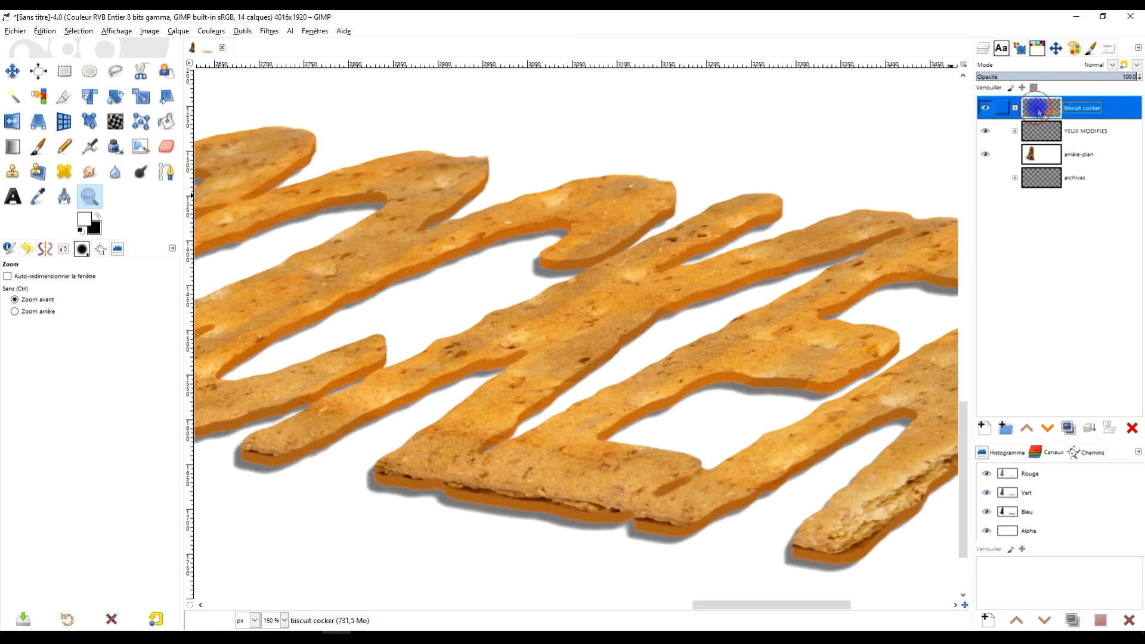
left_click(1015, 108)
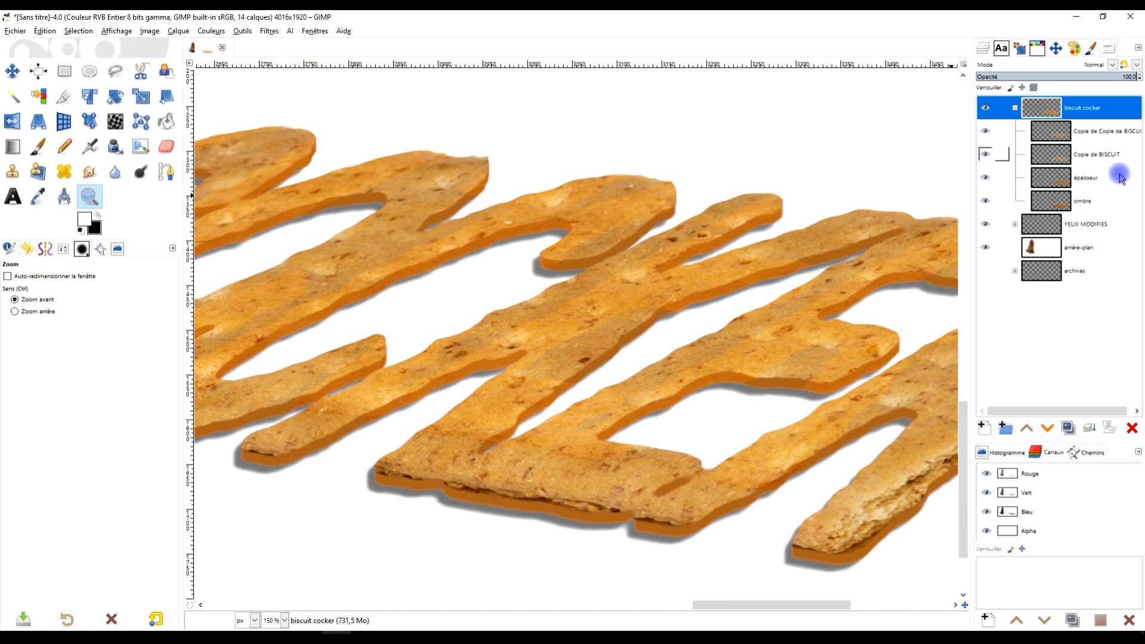
left_click(1050, 131)
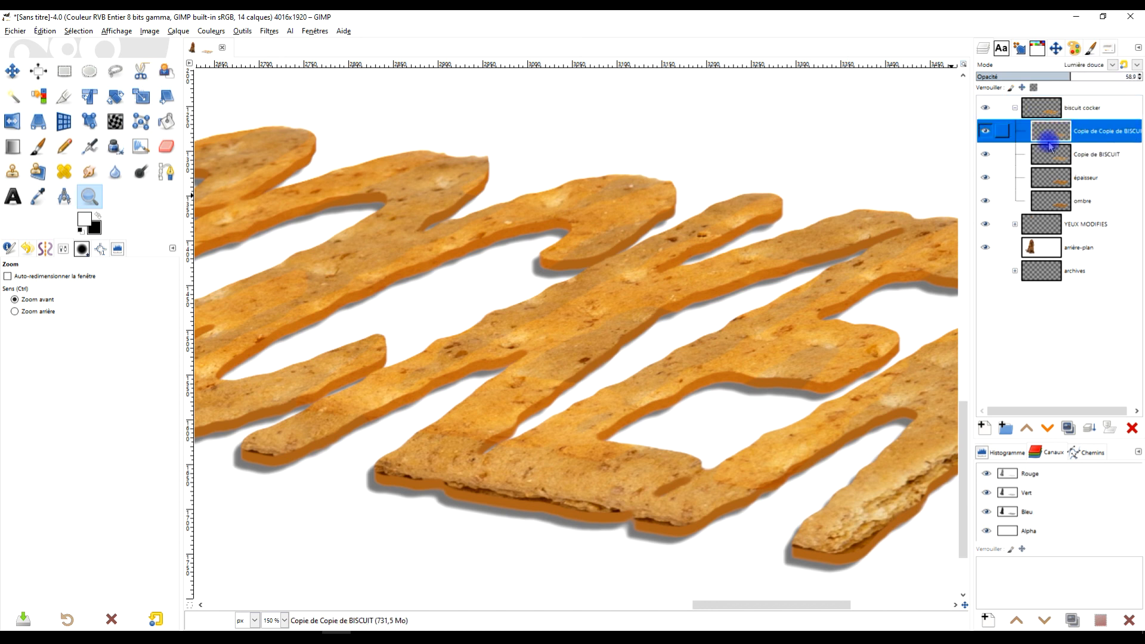
- Sharpen the Copie de Copie de BISCUIT layer with radius 3.000, amount 3.337 and threshold 0, comparing the preview before applying
left_click(269, 31)
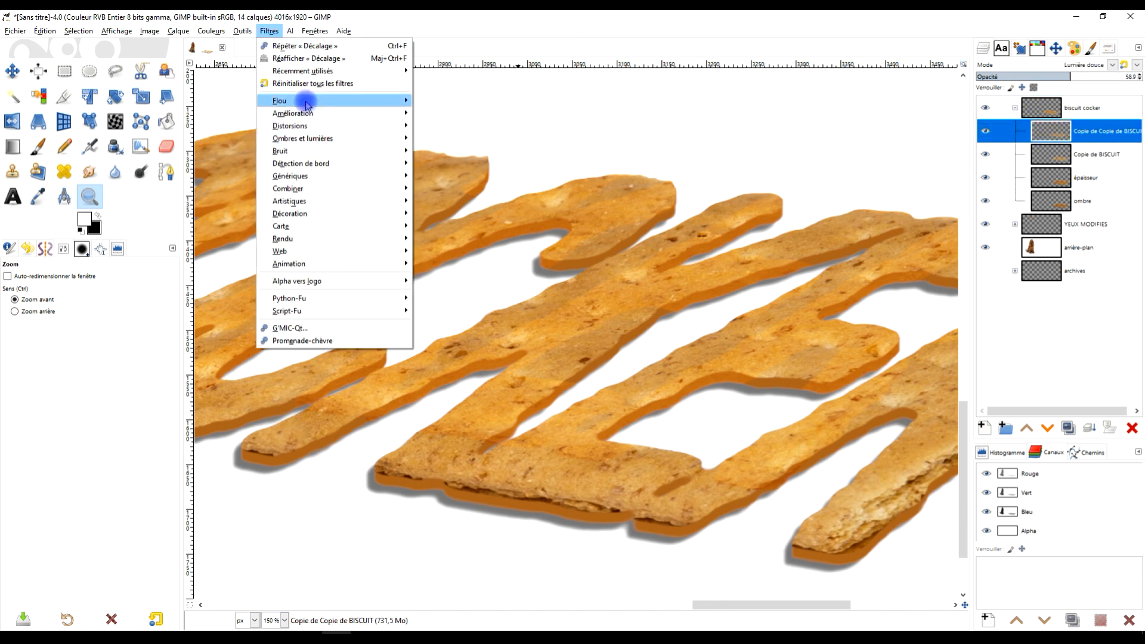
mouse_move(302, 114)
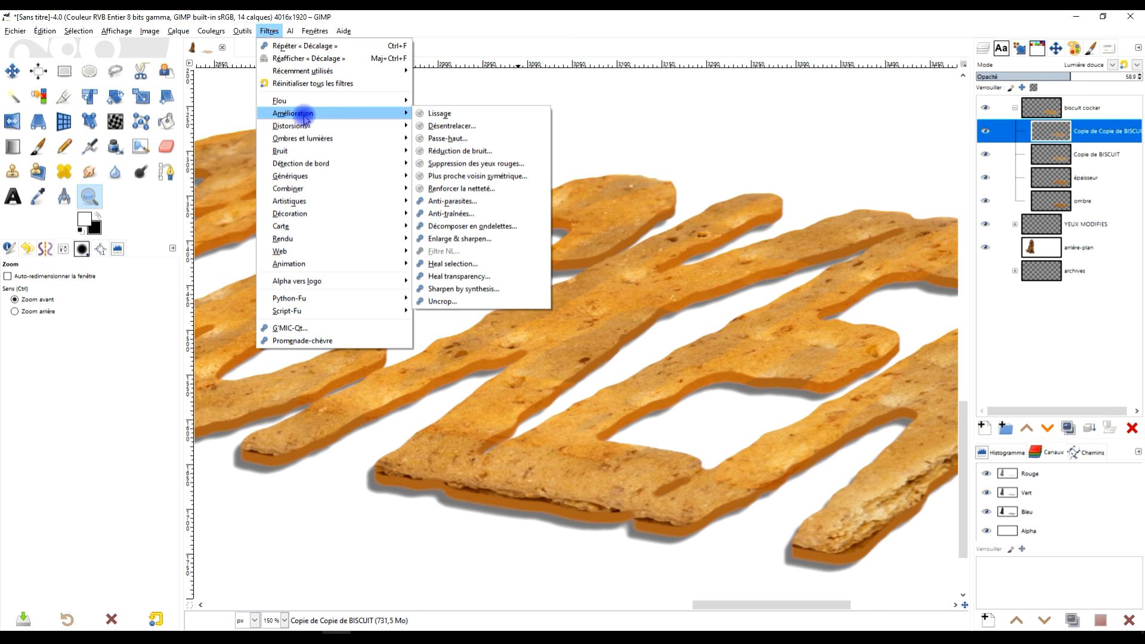
left_click(479, 189)
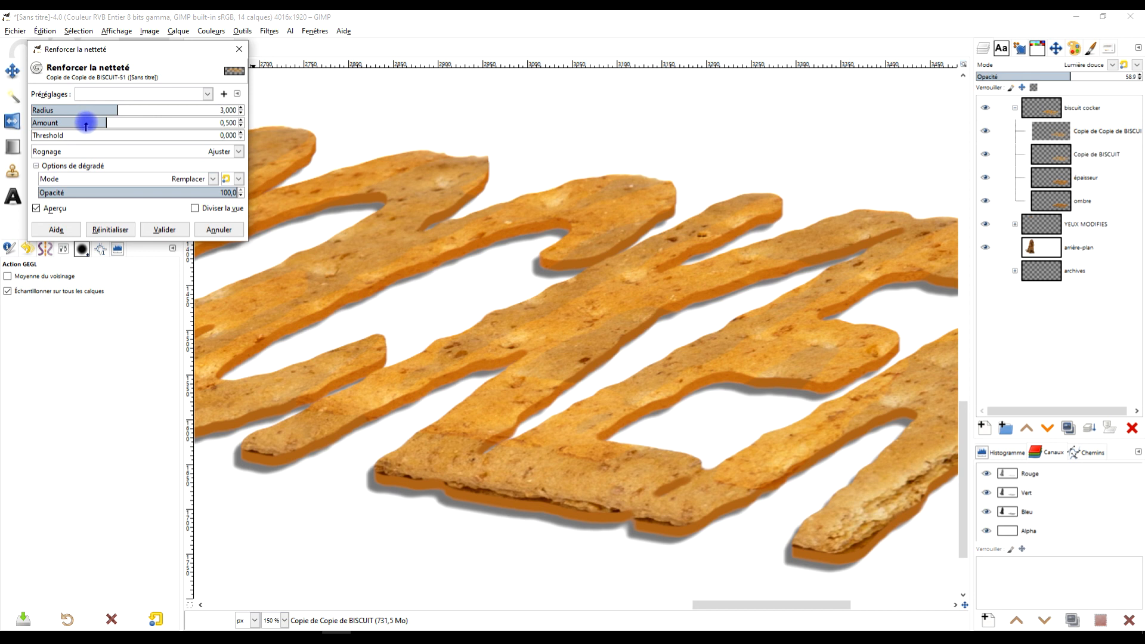
left_click(55, 209)
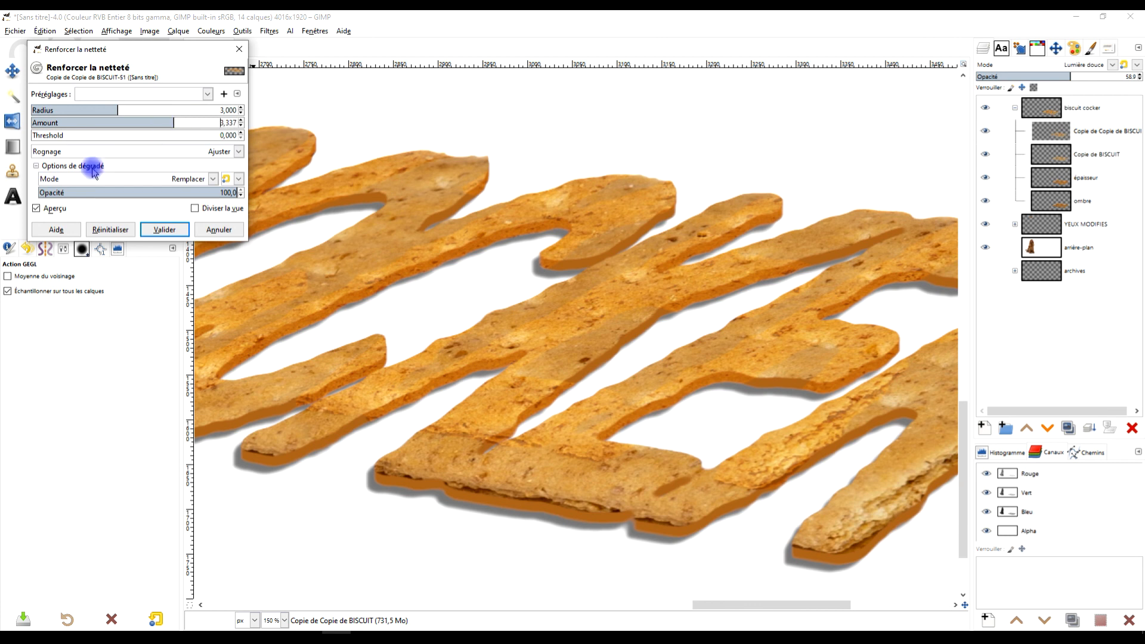
left_click(54, 208)
left_click(55, 208)
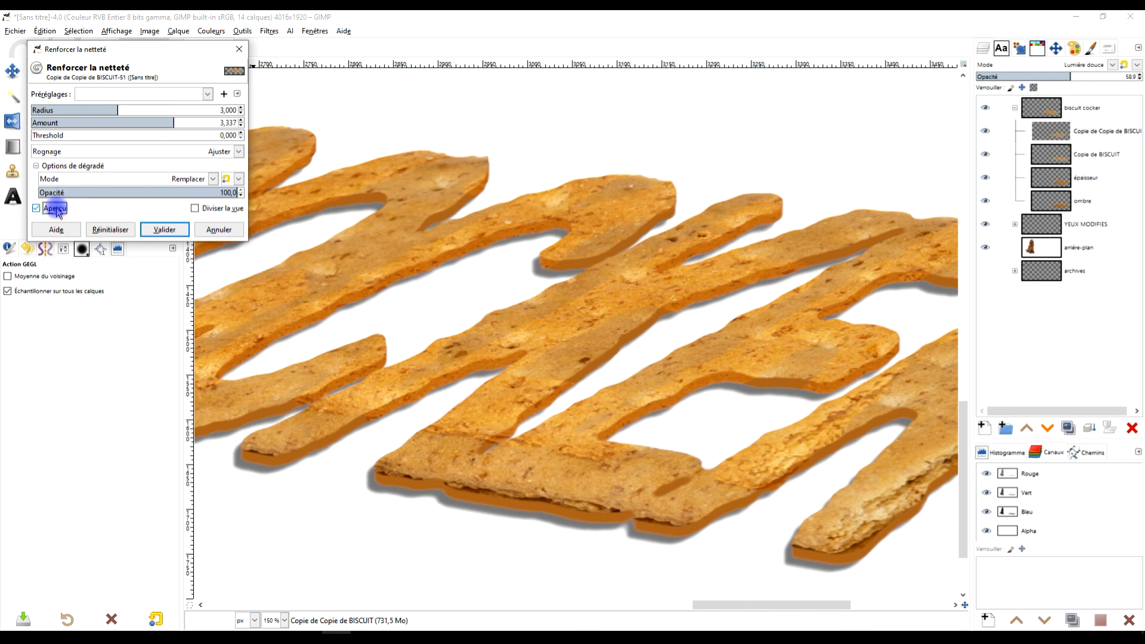
left_click(167, 226)
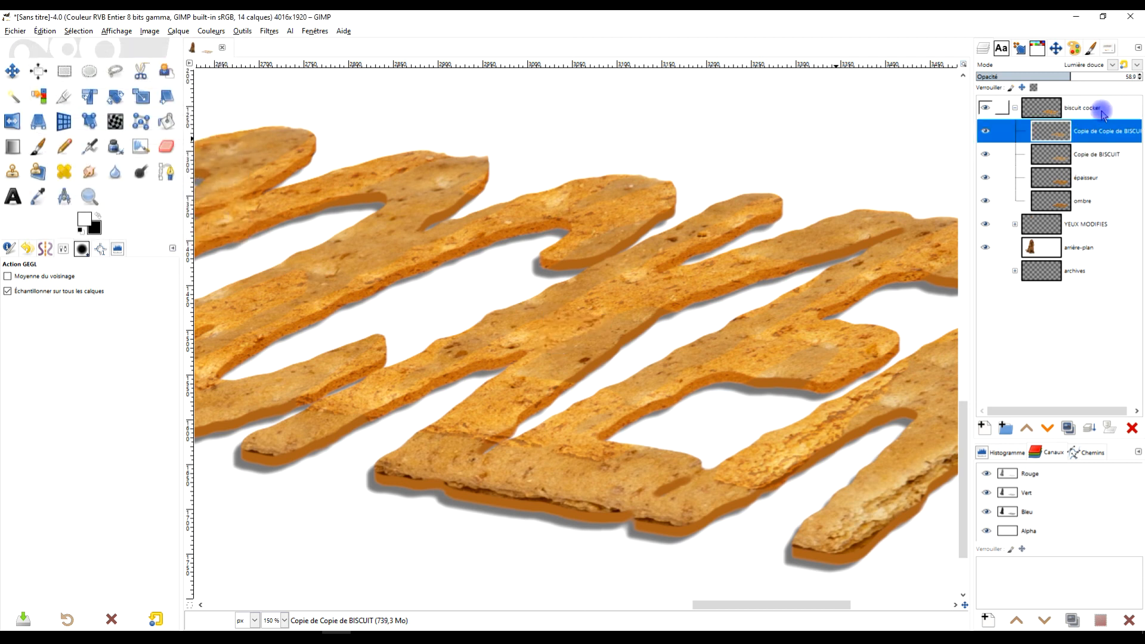
- Review the sharpened lettering beside the dog and inspect the dog's tail, legs and paws up close
scroll(503, 376, "down", 4)
left_click_drag(396, 392, 587, 377)
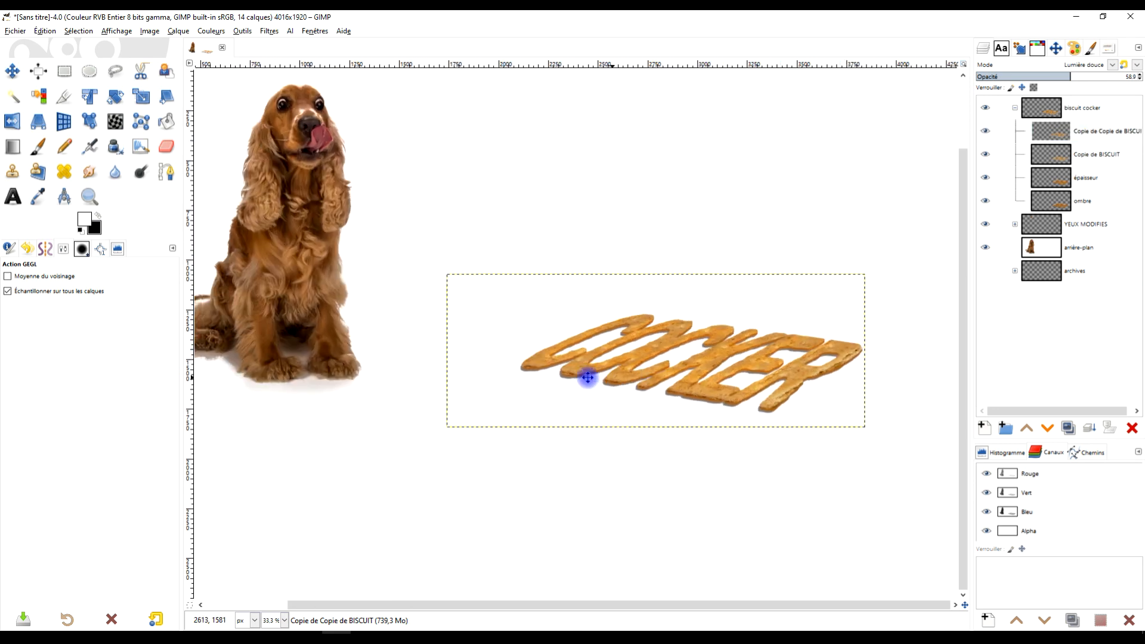
left_click_drag(488, 355, 567, 386)
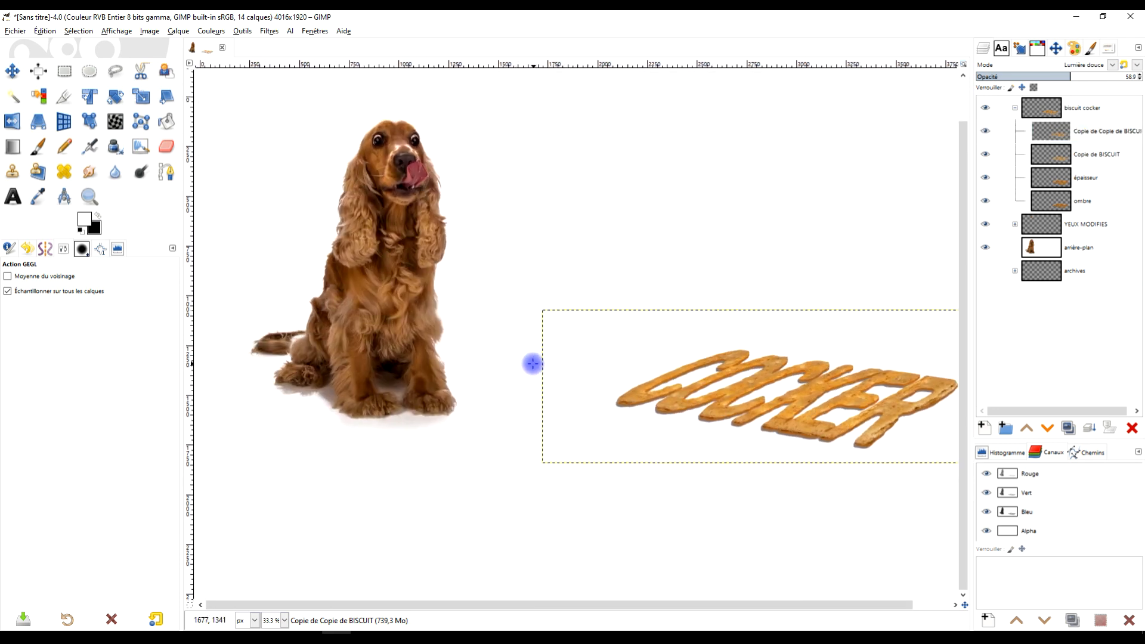
scroll(320, 370, "up", 3)
left_click_drag(271, 344, 357, 376)
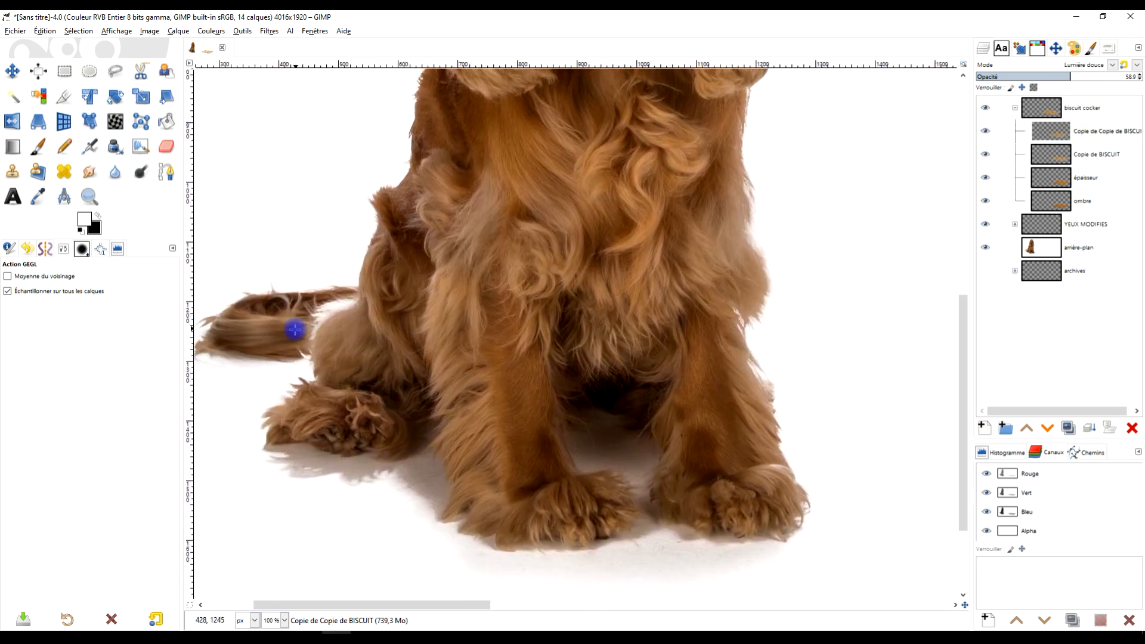
- Inspect the fur where the dog's tail meets its haunch up close
scroll(295, 330, "up", 3)
scroll(372, 324, "down", 2)
scroll(373, 331, "up", 2)
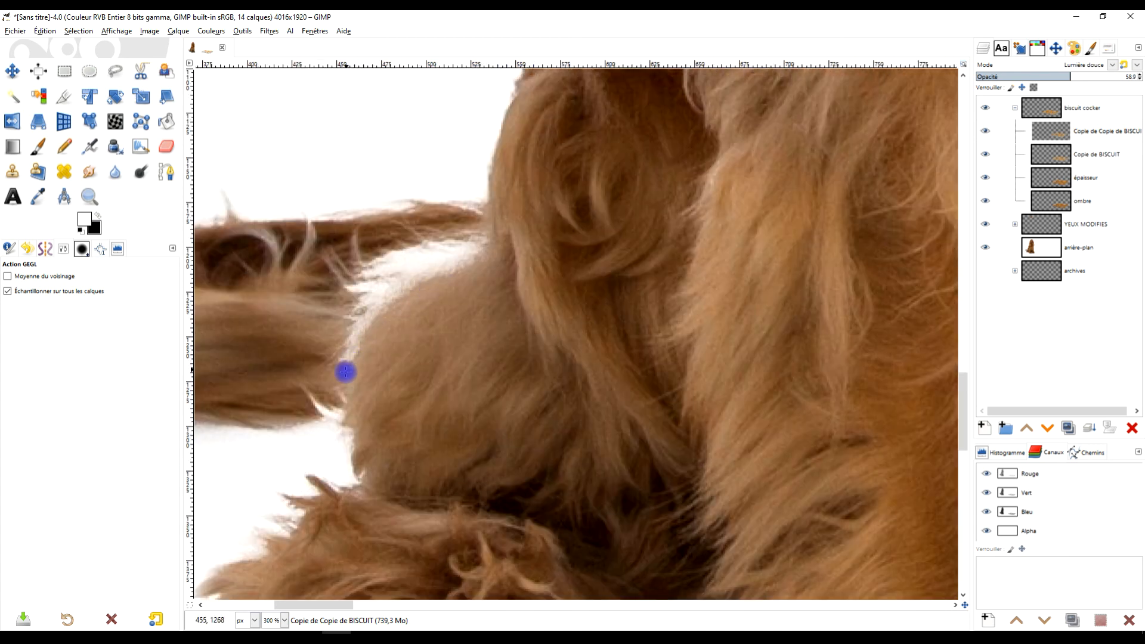
scroll(459, 278, "down", 3)
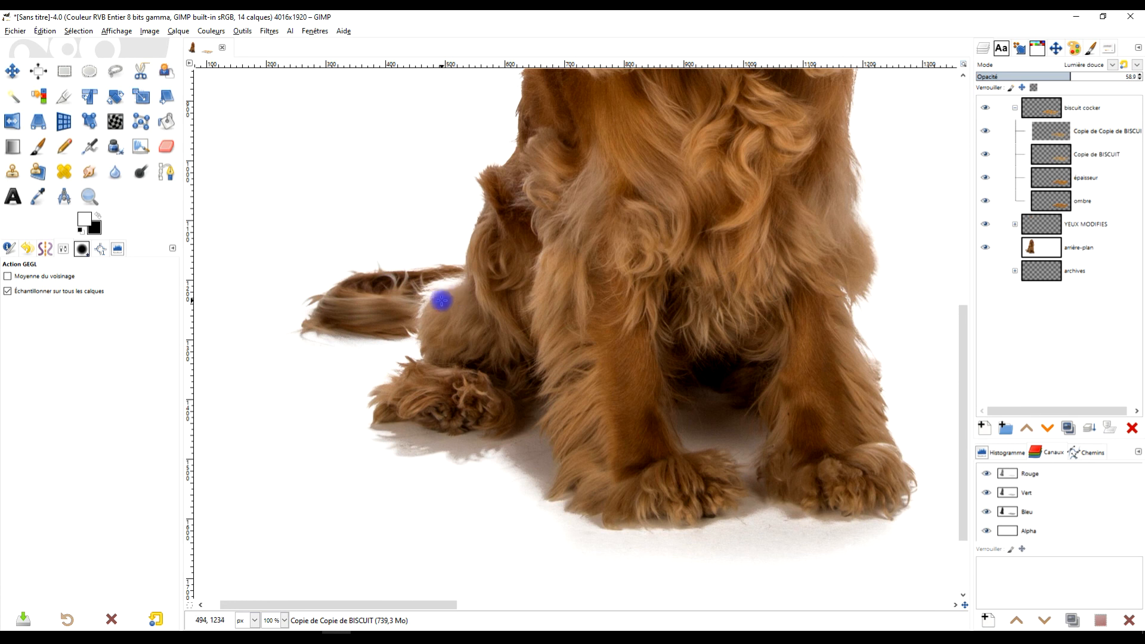
scroll(441, 301, "up", 3)
left_click_drag(469, 305, 513, 347)
scroll(539, 327, "down", 2)
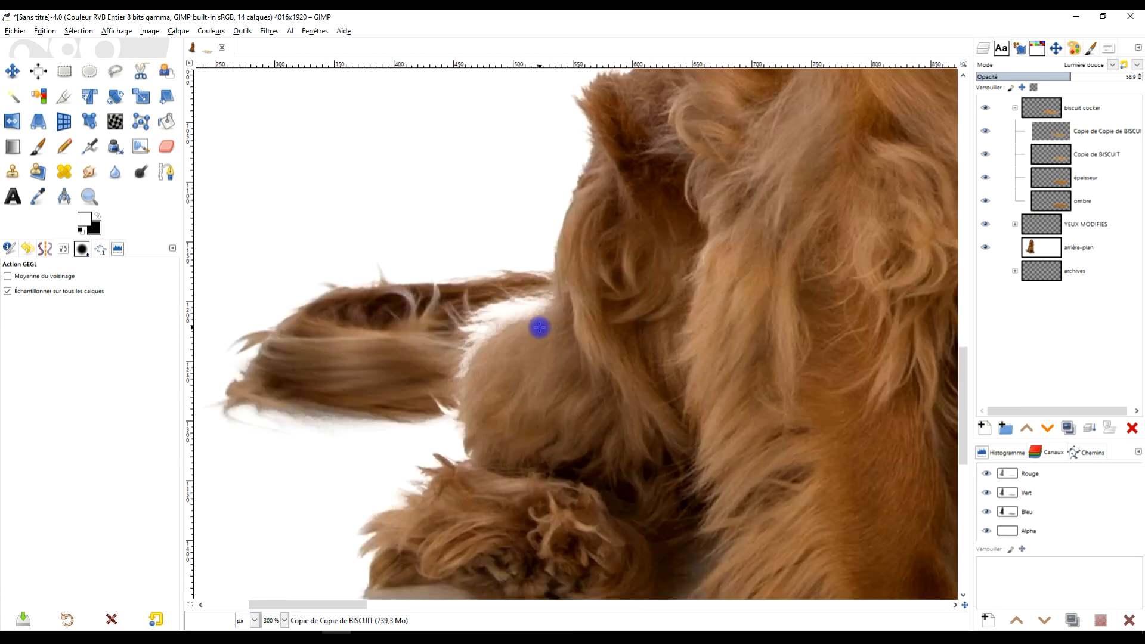
scroll(484, 337, "up", 2)
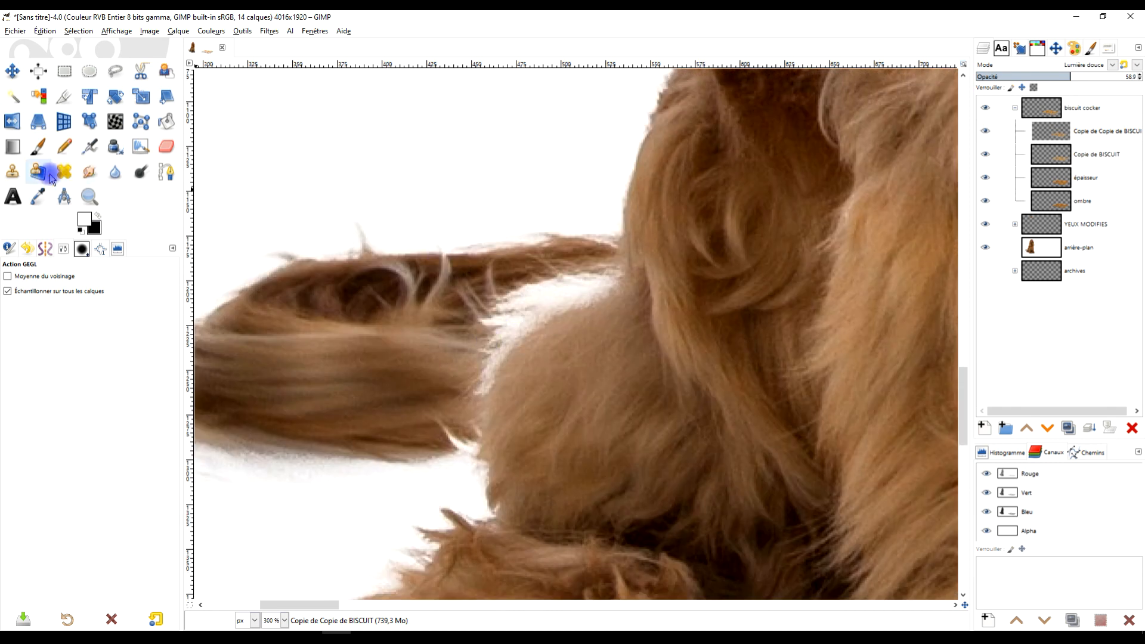
- On the arrière-plan layer, heal the pale edge between tail and haunch with a size 67 brush, sampling the haunch fur
left_click(64, 171)
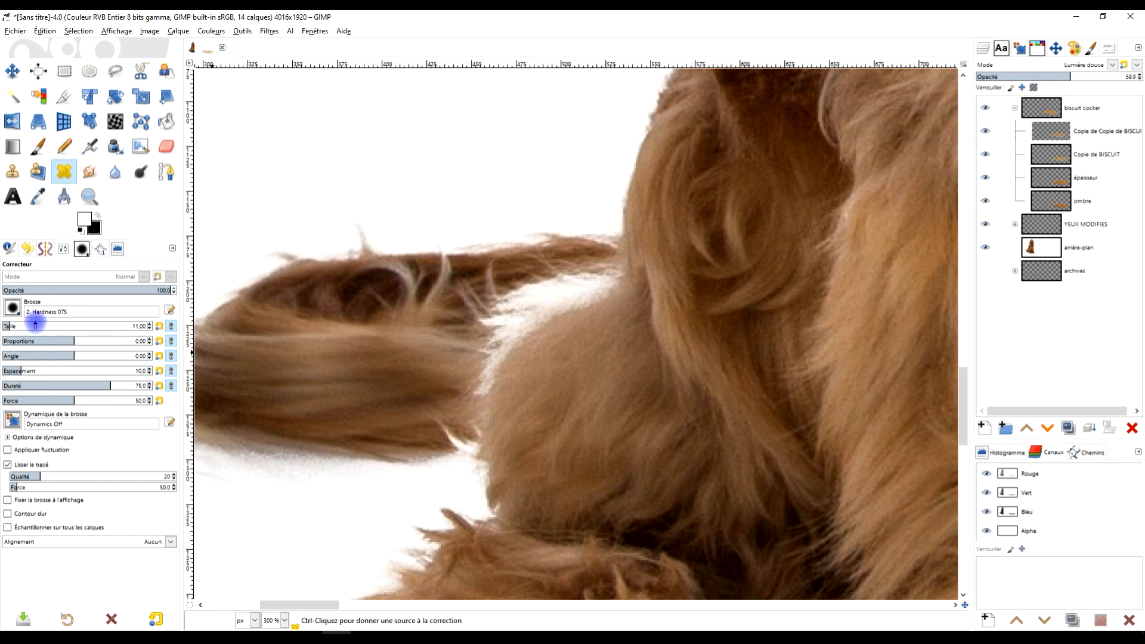
left_click_drag(35, 326, 43, 326)
scroll(616, 393, "up", 2)
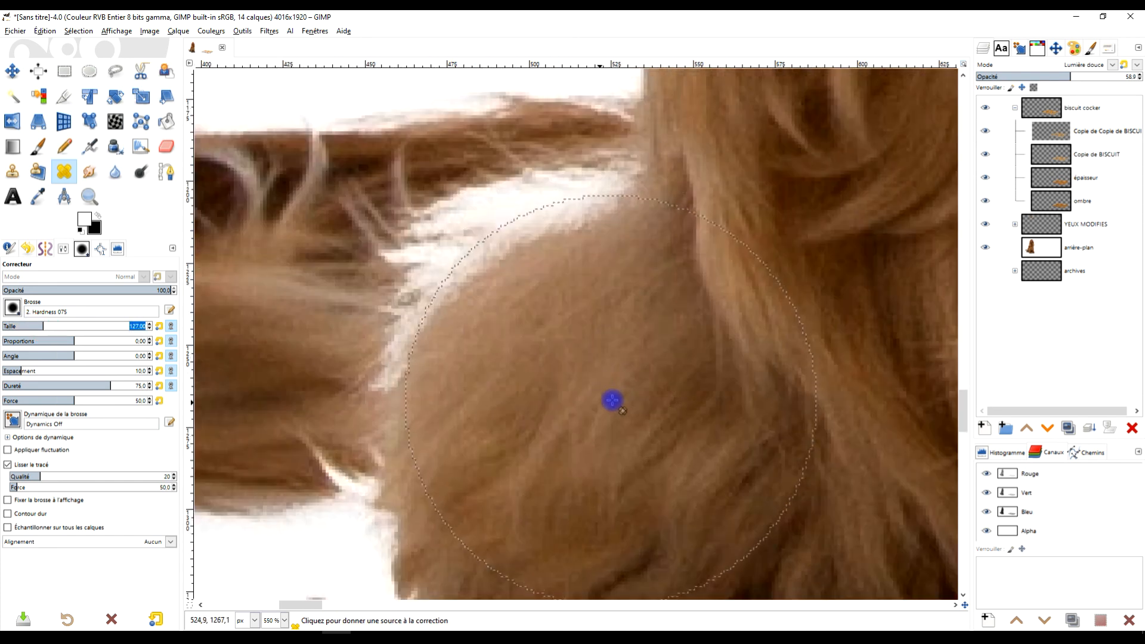
left_click(29, 326)
left_click(556, 409, "ctrl")
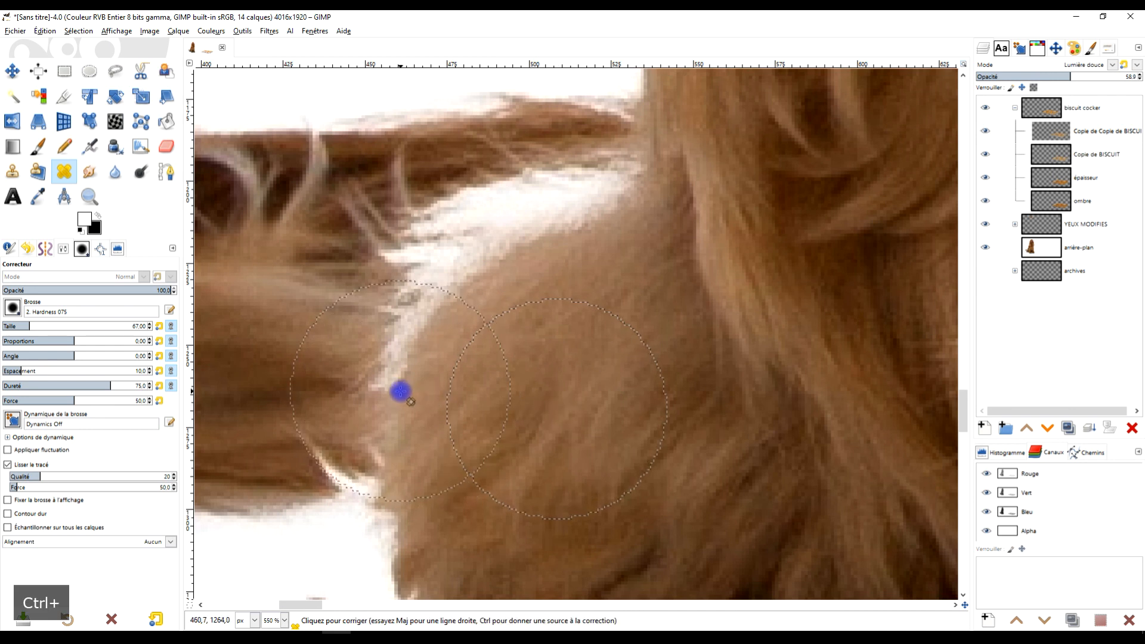
left_click(1062, 251)
mouse_move(449, 412)
left_mouse_down()
mouse_move(391, 388)
mouse_move(366, 445)
mouse_move(354, 439)
left_mouse_up()
- Heal the end of the tail where it joins the haunch, using the tail's brown fur as the source
scroll(417, 426, "down", 4)
scroll(468, 409, "up", 4)
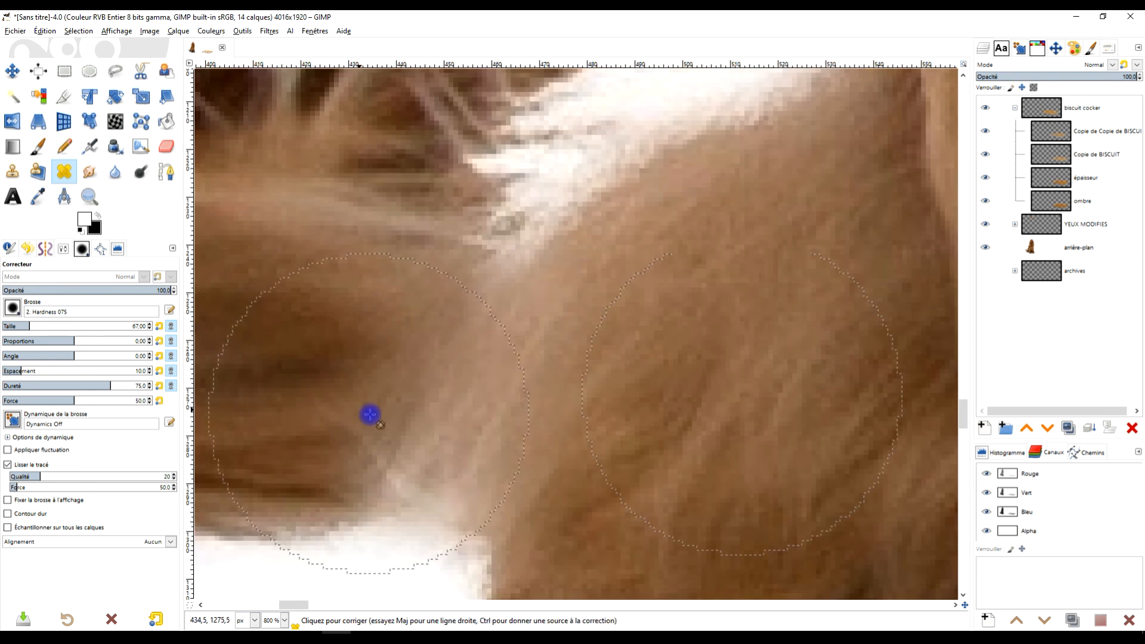
scroll(371, 414, "left", 5)
left_click(523, 370, "ctrl")
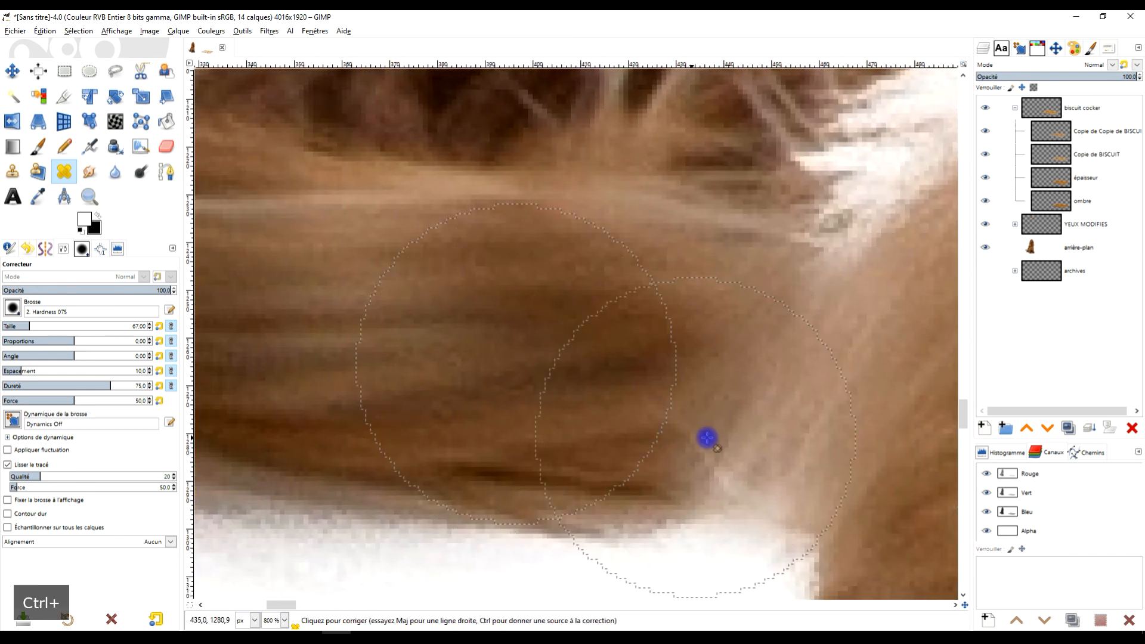
left_click(752, 413)
mouse_move(751, 413)
left_mouse_down()
mouse_move(790, 405)
mouse_move(798, 374)
mouse_move(824, 378)
mouse_move(804, 408)
mouse_move(762, 399)
mouse_move(775, 389)
mouse_move(345, 347)
left_mouse_up()
scroll(754, 387, "down", 5)
left_click_drag(773, 383, 632, 391)
scroll(632, 392, "up", 2)
scroll(468, 392, "up", 3)
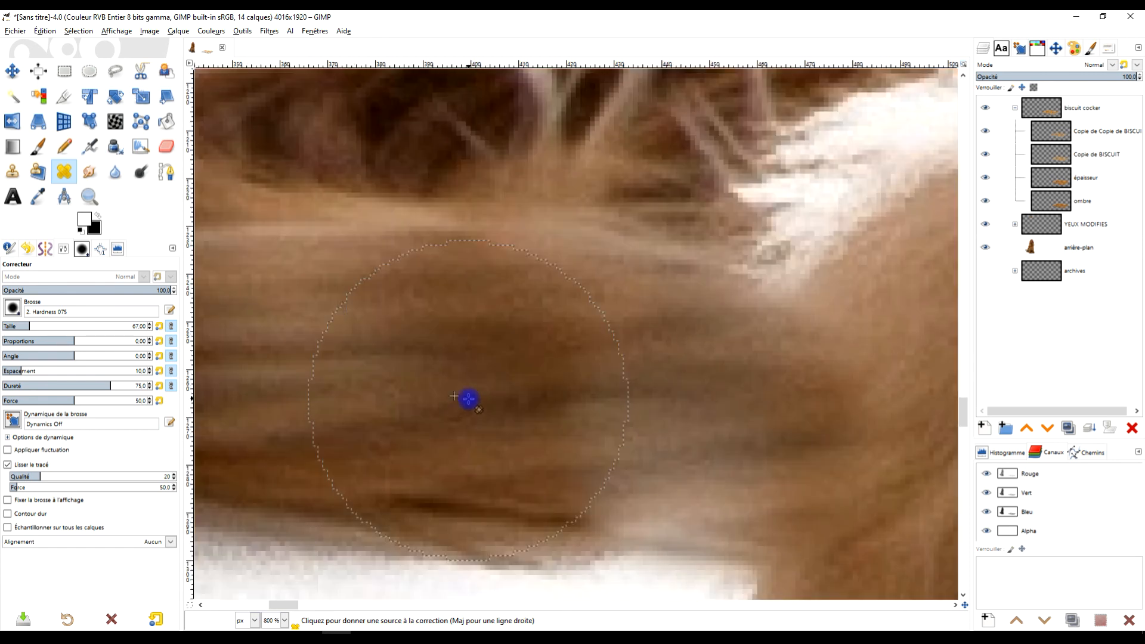
- Clone streaked tail fur over the blurred patch between the tail and haunch with the size 67 brush
left_click(23, 174)
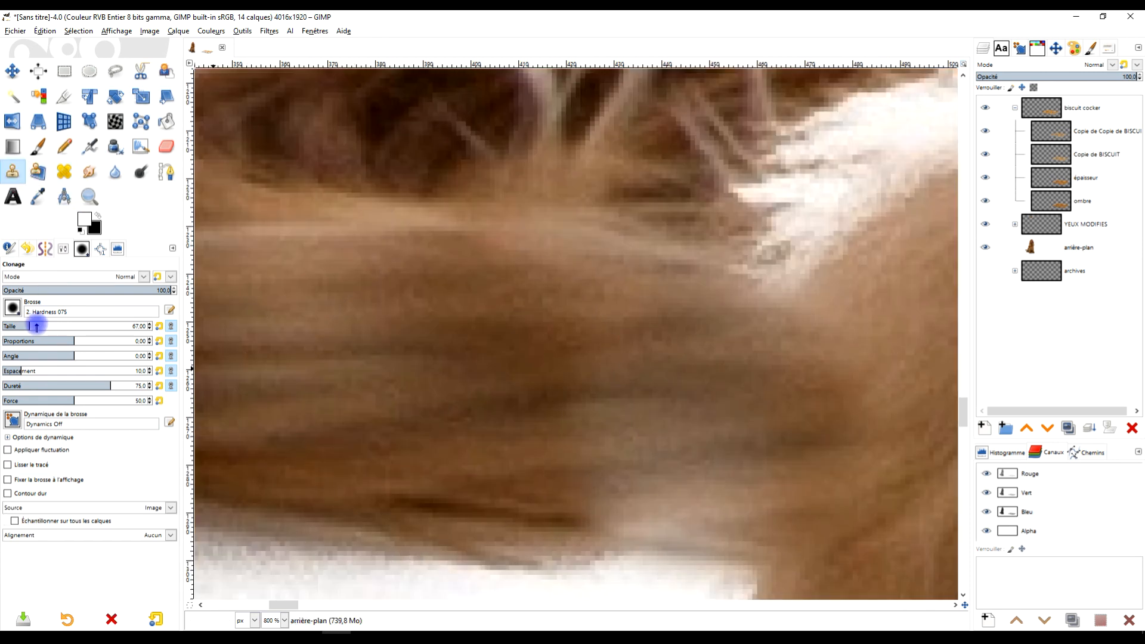
left_click(402, 396, "ctrl")
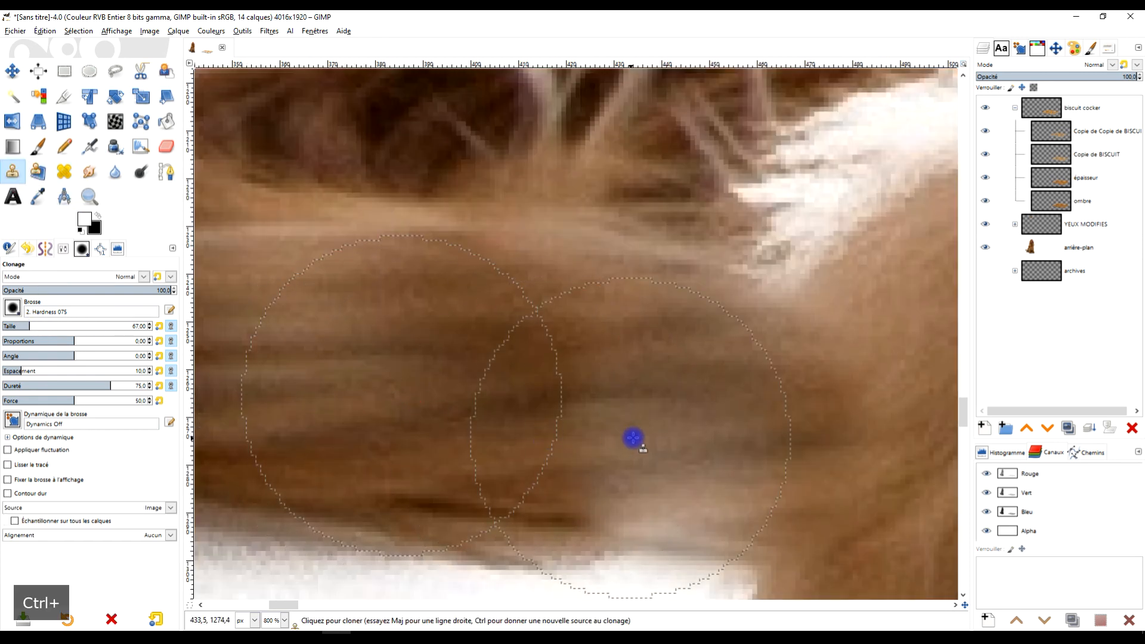
left_click_drag(639, 437, 711, 442)
left_click_drag(628, 394, 610, 383)
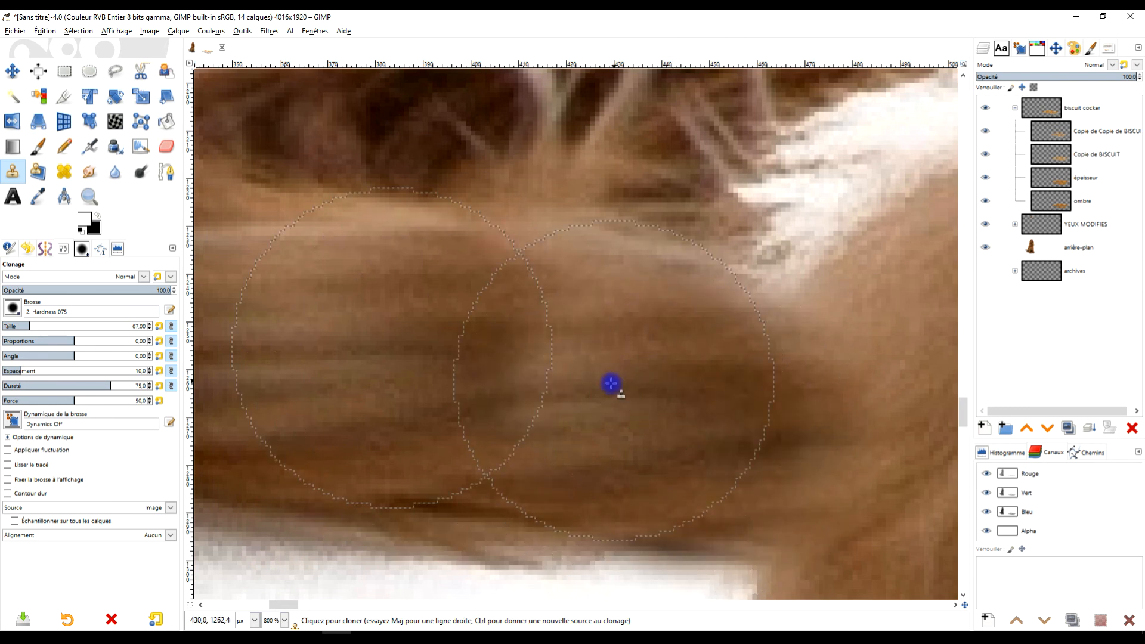
left_click(584, 387)
scroll(618, 396, "down", 3)
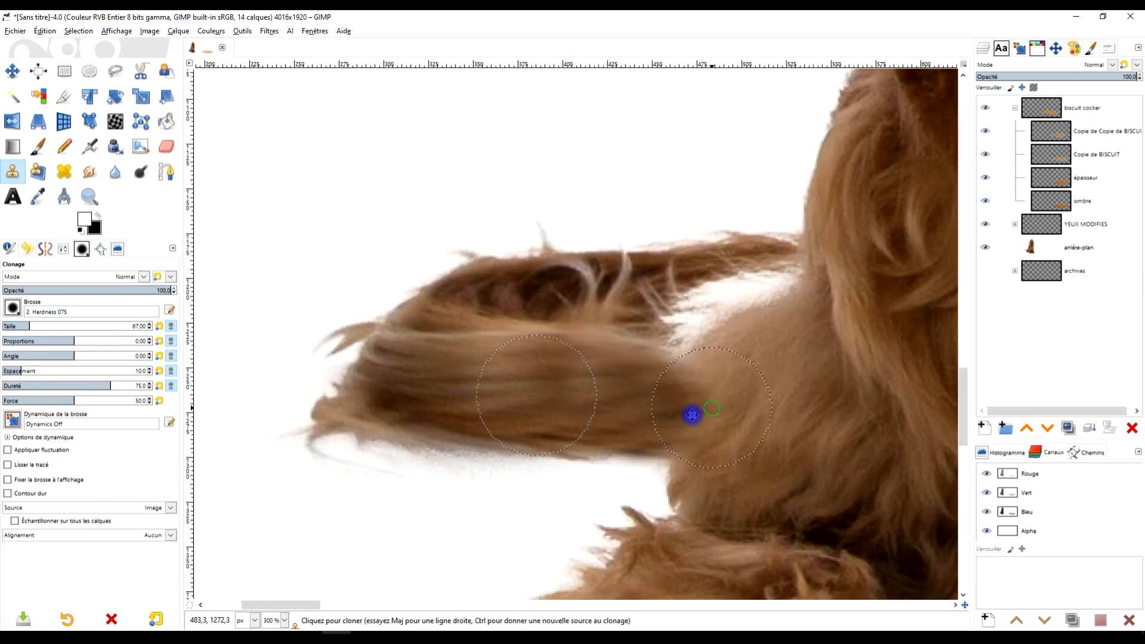
left_click_drag(692, 413, 612, 480)
scroll(653, 402, "up", 2)
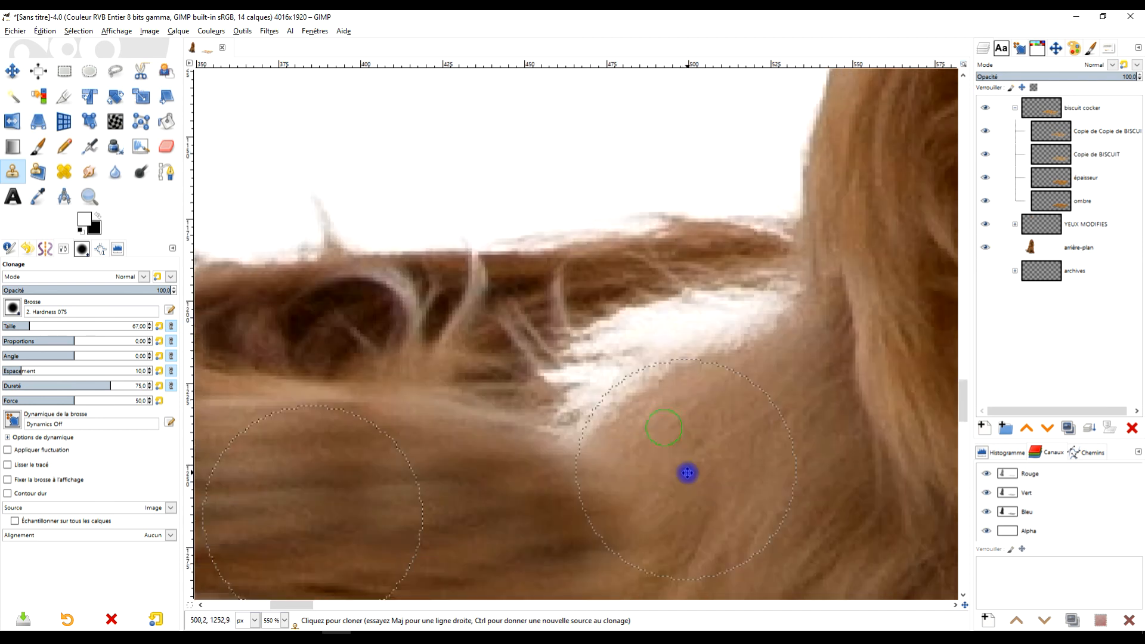
- Review the retouched tail in the full composition, with the dog and the COCKER lettering framed together
scroll(686, 440, "down", 6)
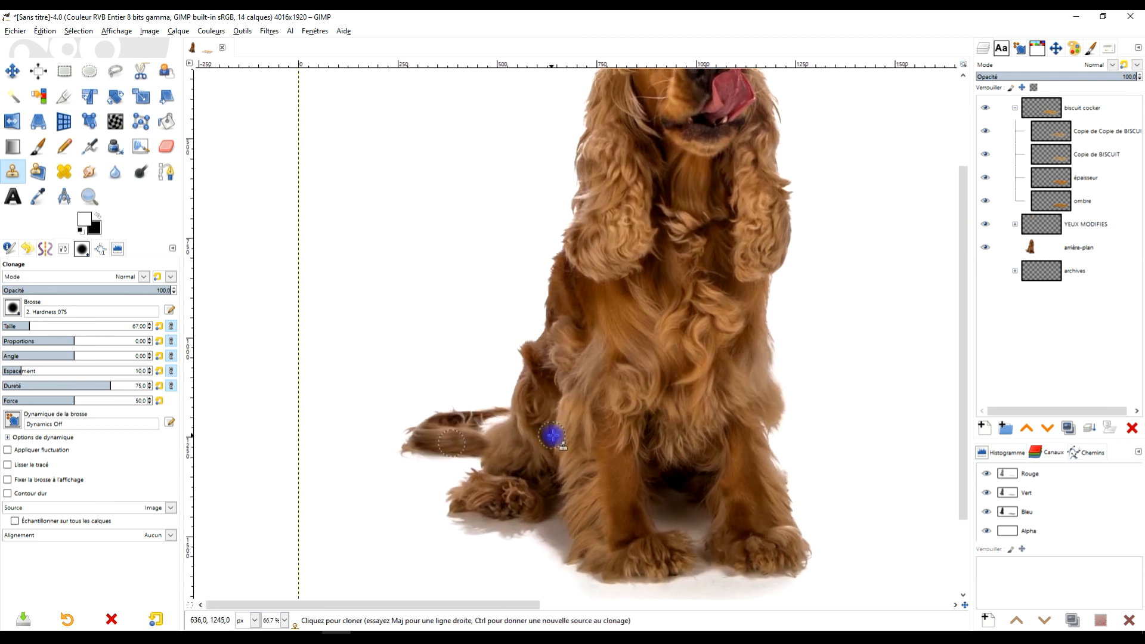
scroll(656, 411, "down", 3)
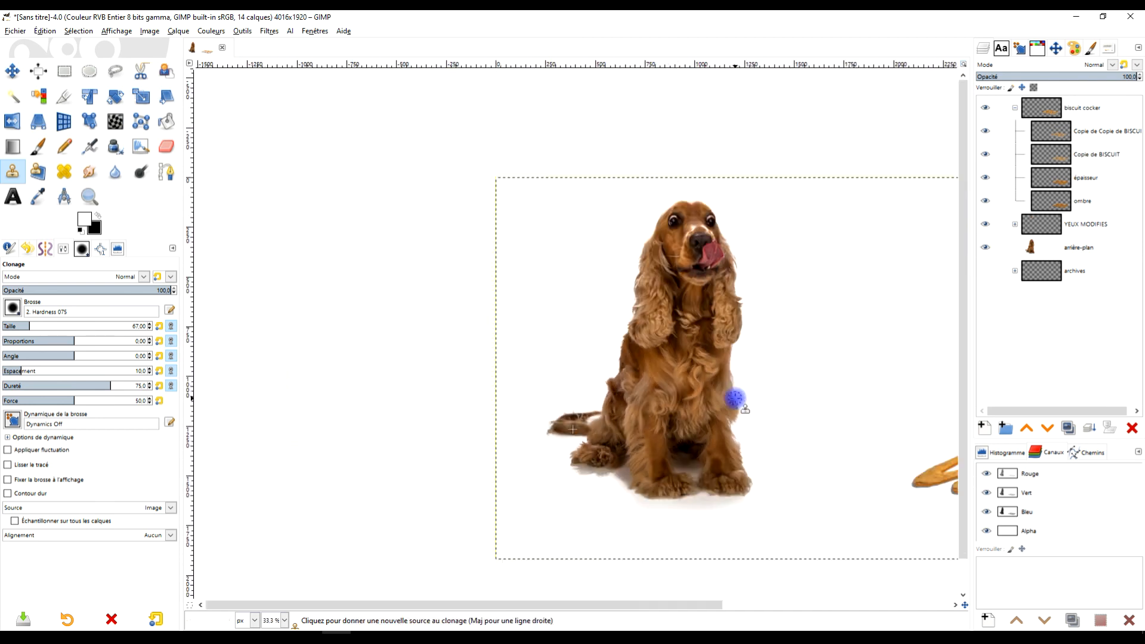
scroll(525, 351, "down", 2)
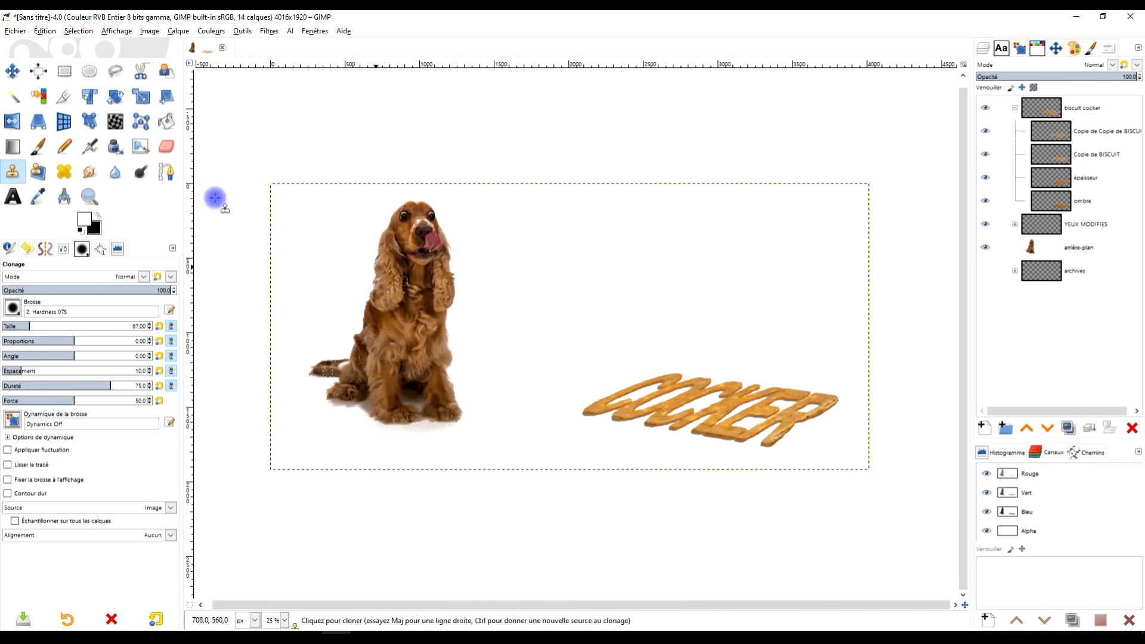
left_click(89, 196)
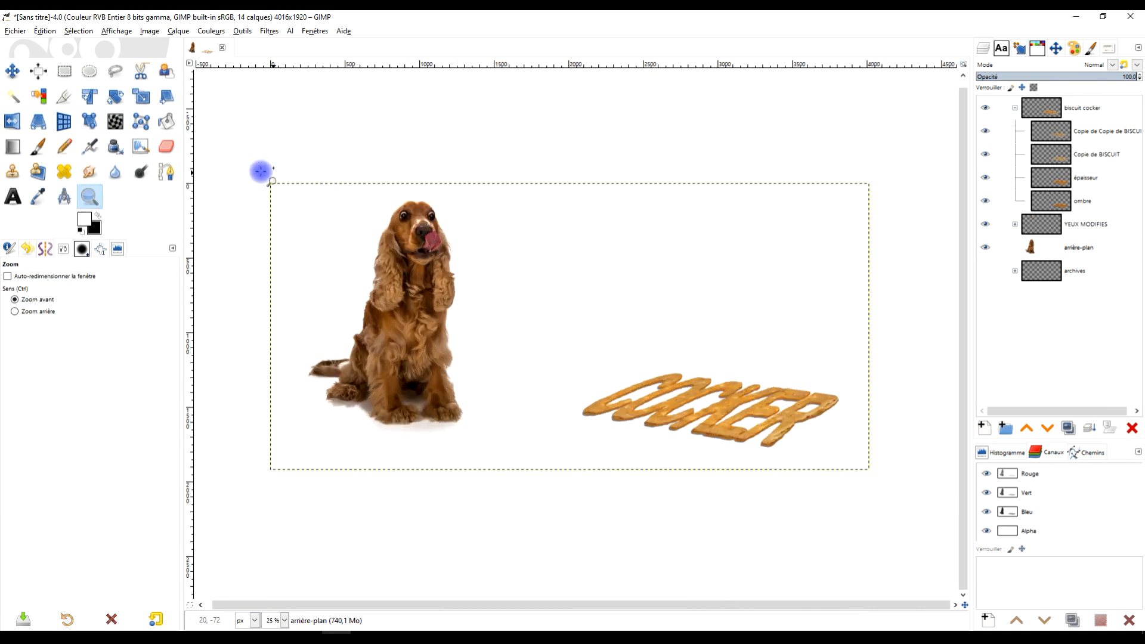
left_click_drag(256, 174, 884, 481)
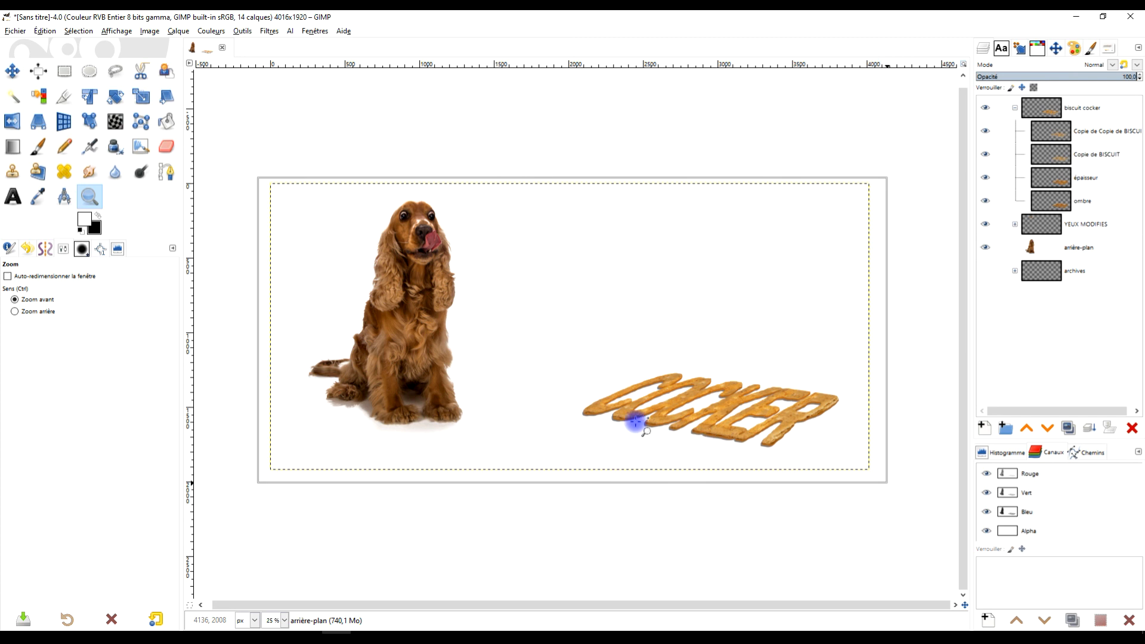
left_click_drag(622, 425, 620, 343)
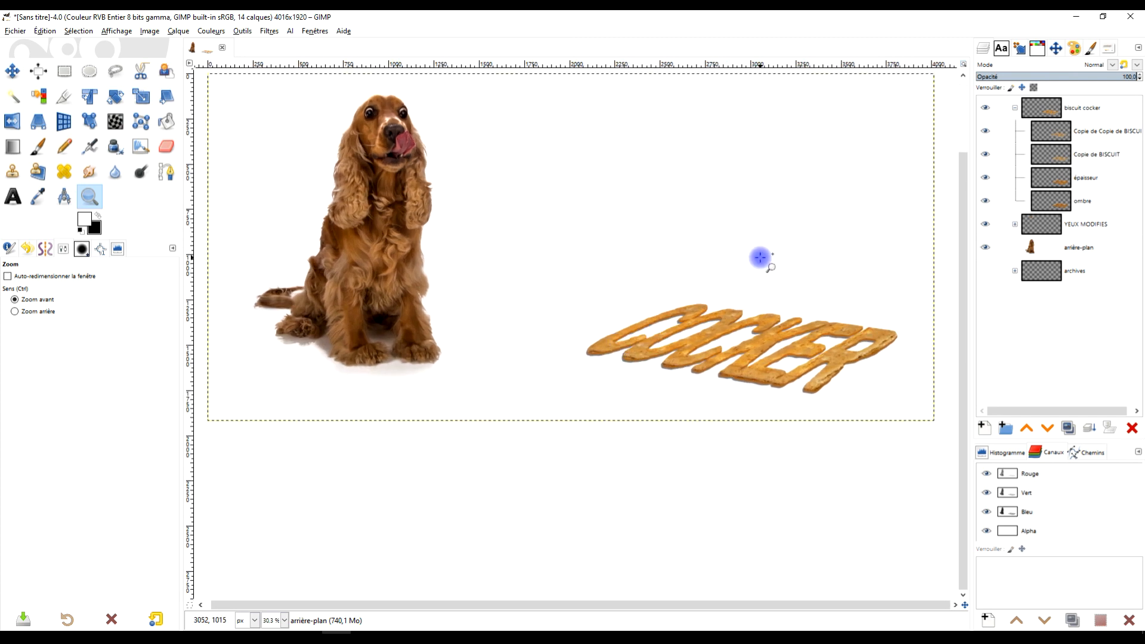